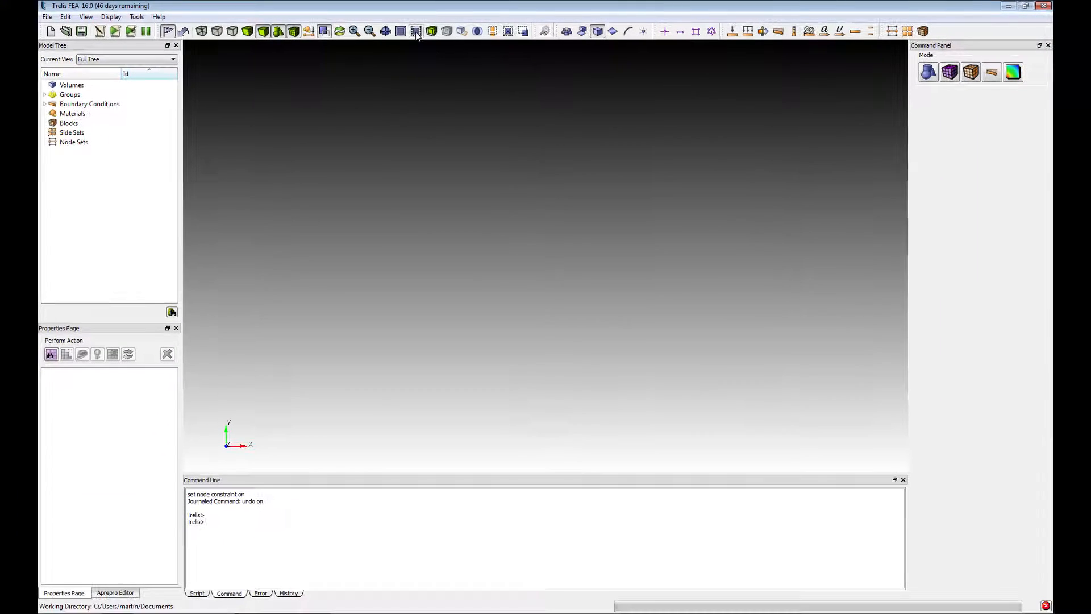
pyautogui.click(577, 46)
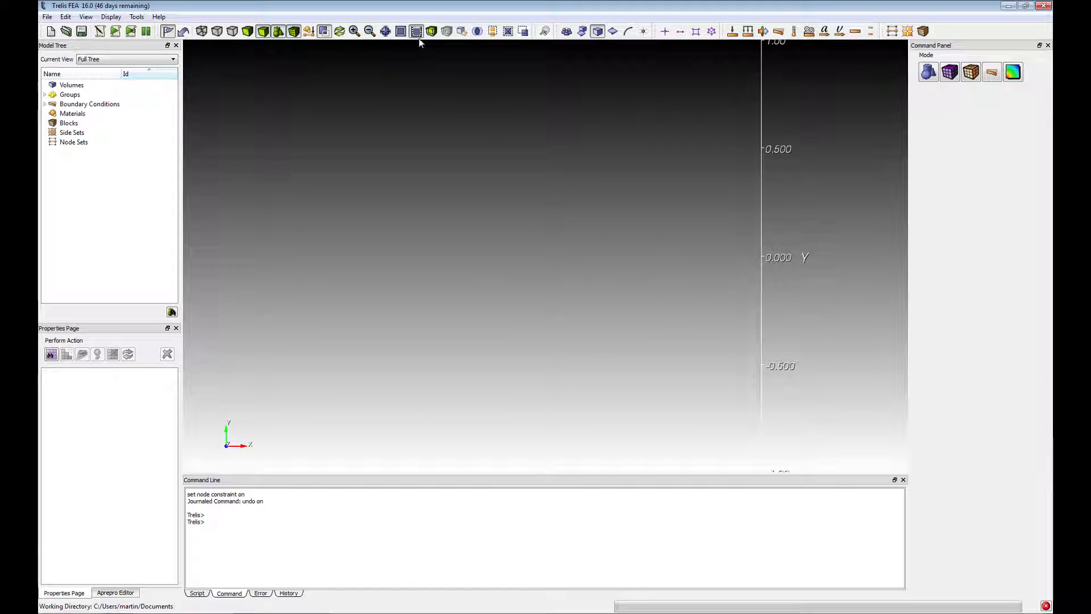
pyautogui.click(419, 38)
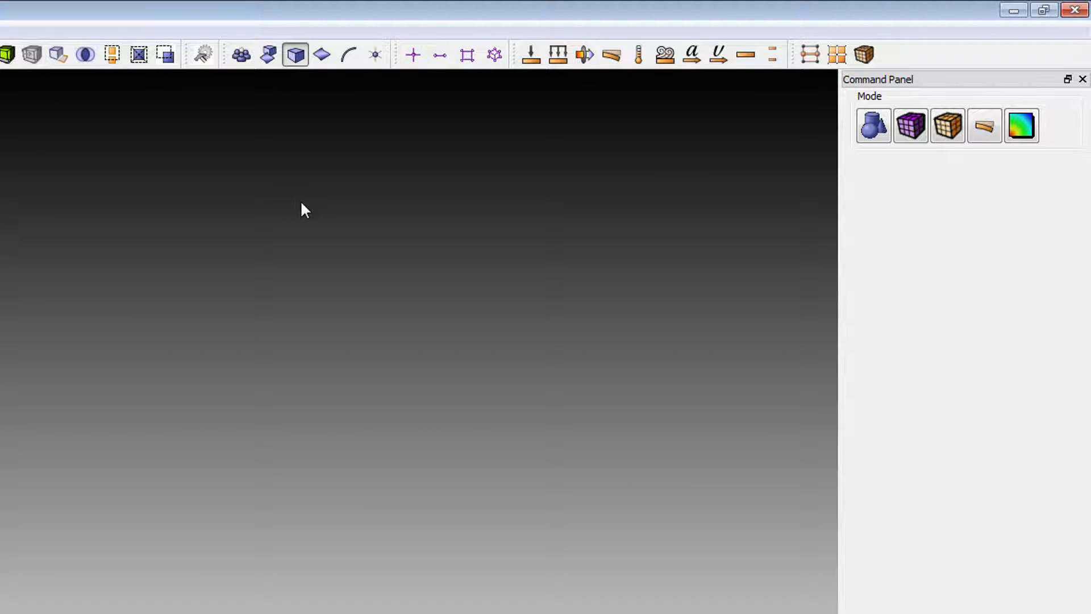
pyautogui.click(881, 138)
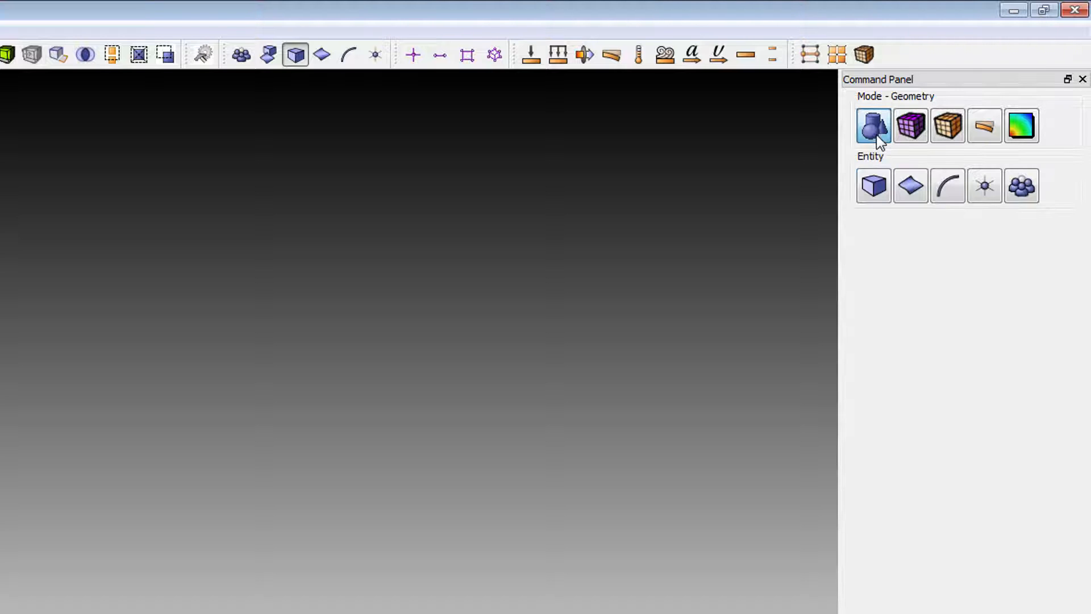
pyautogui.click(913, 134)
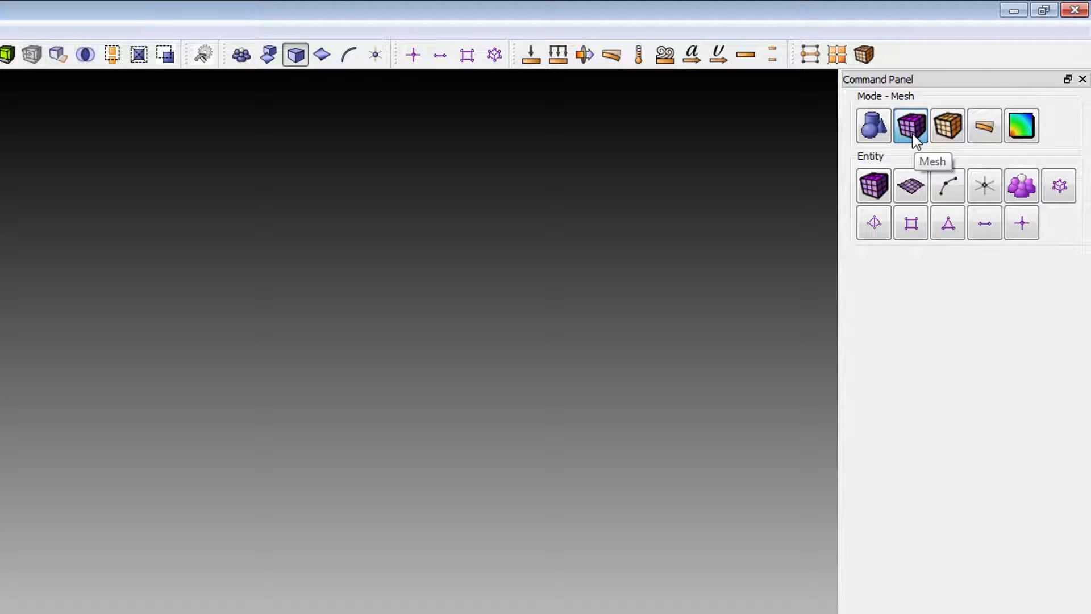
pyautogui.click(945, 138)
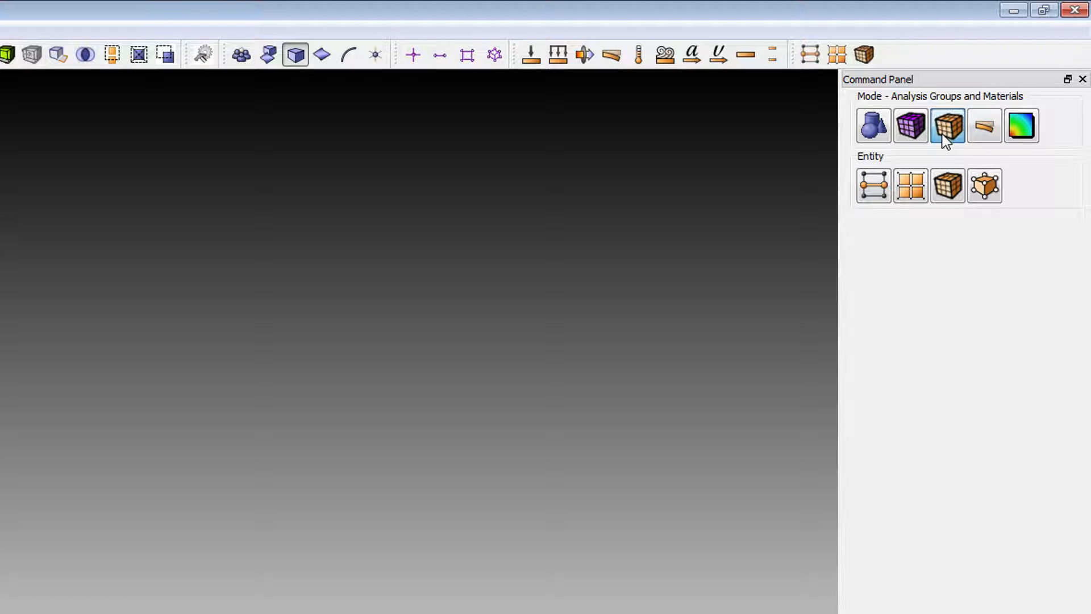
# Create a brick volume with X width 20, Y height 50 and Z depth .1.
pyautogui.click(871, 137)
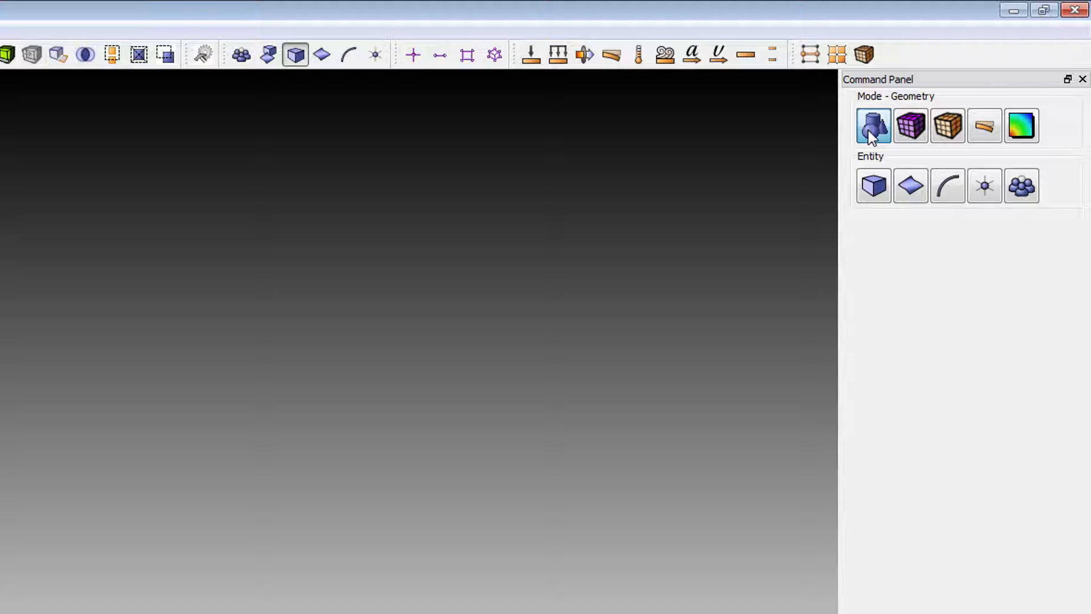
pyautogui.click(874, 190)
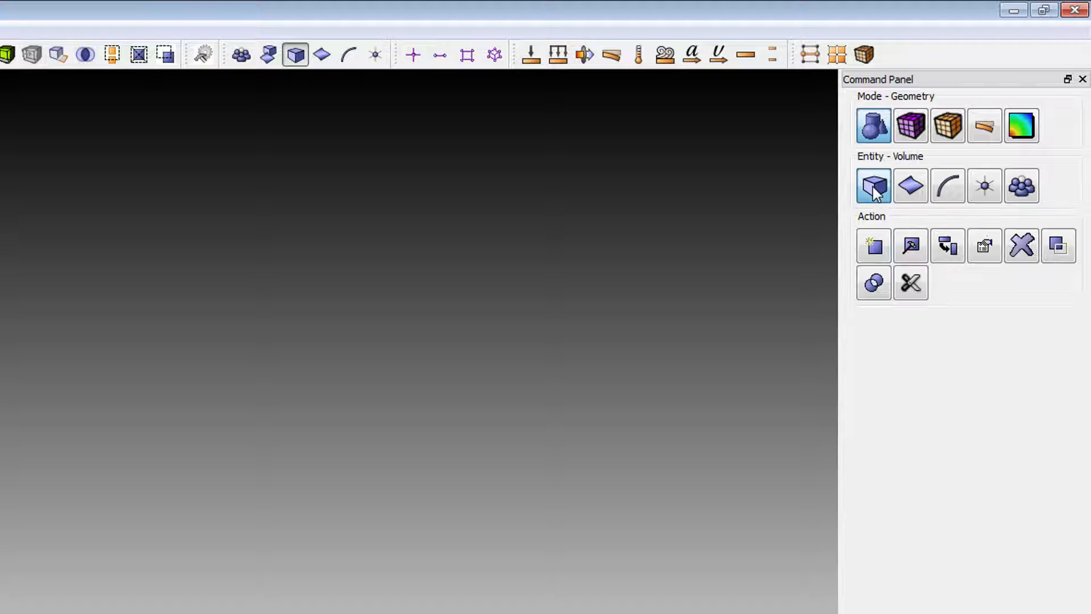
pyautogui.click(869, 240)
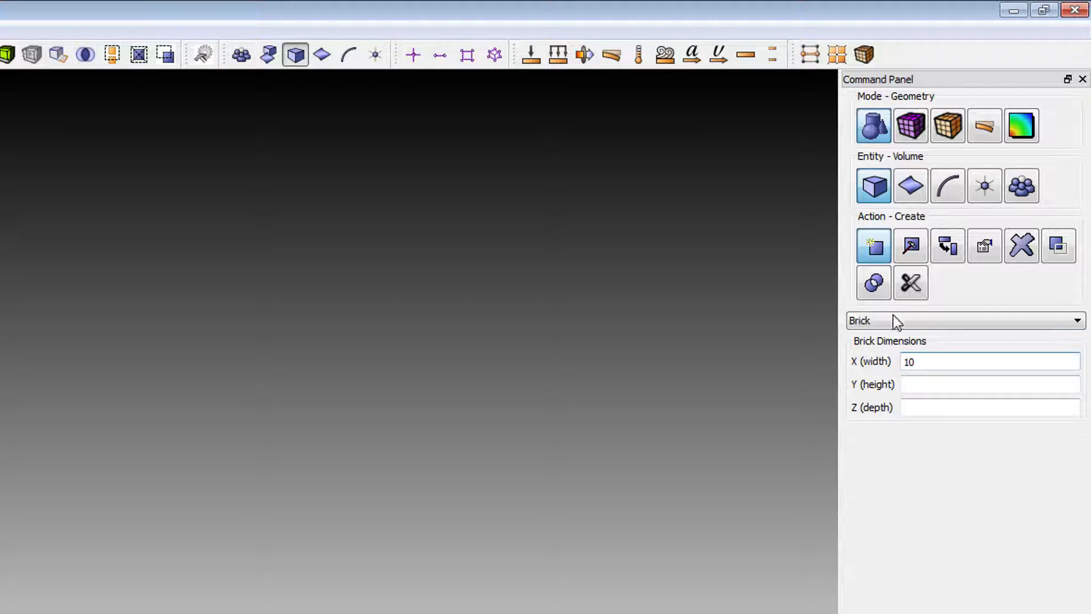
pyautogui.doubleClick(929, 359)
pyautogui.write('20')
pyautogui.press('Tab')
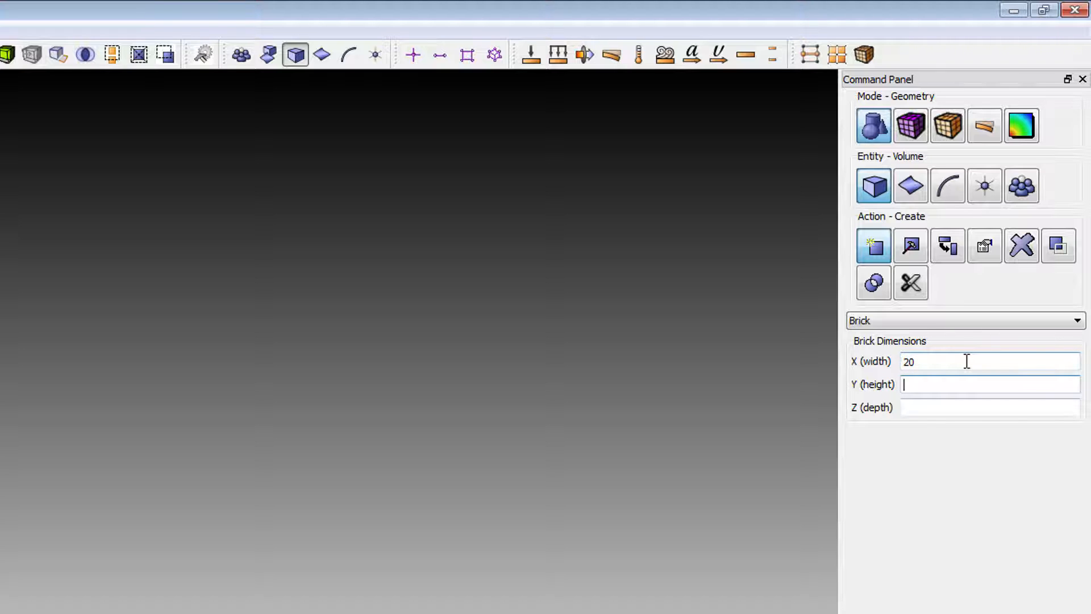
pyautogui.write('50')
pyautogui.press('Tab')
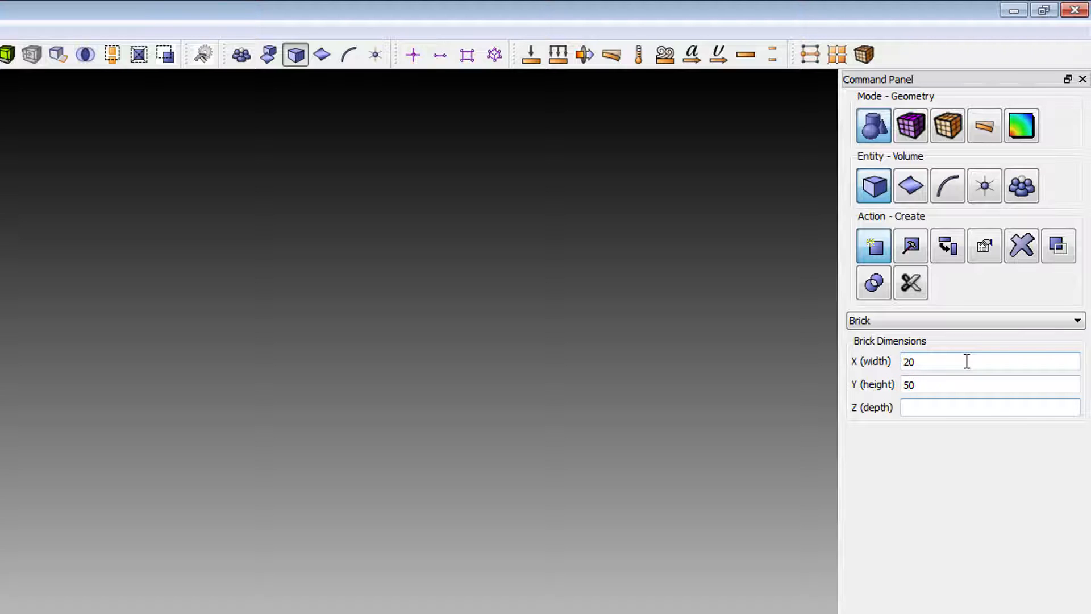
pyautogui.write('.1')
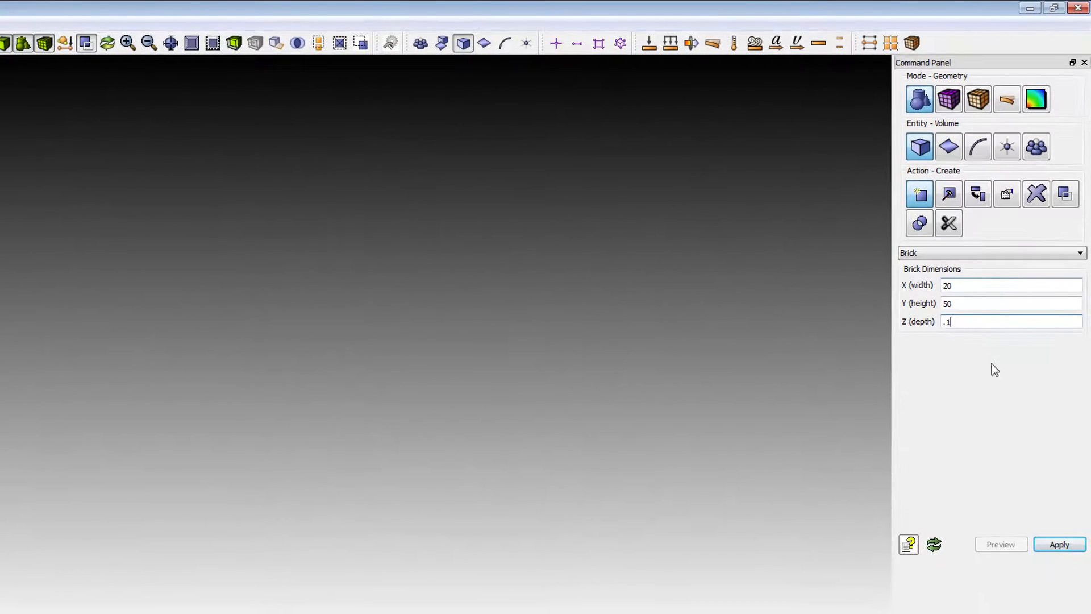
pyautogui.click(1059, 544)
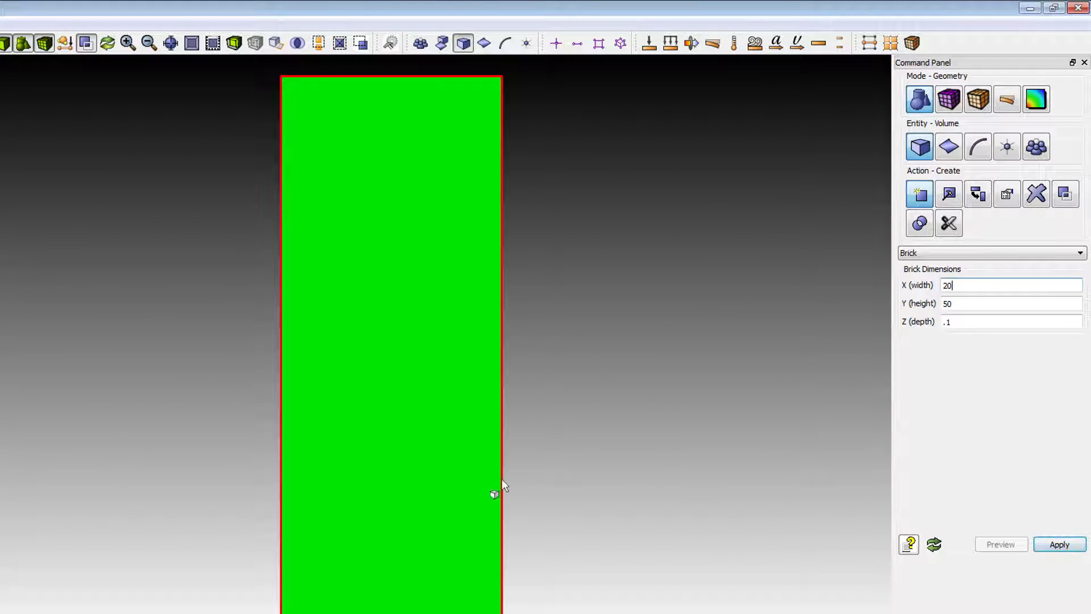
# Create two identical circular cylinder volumes, each with height 1 and radius 5.
pyautogui.moveTo(592, 497); pyautogui.dragTo(495, 158)
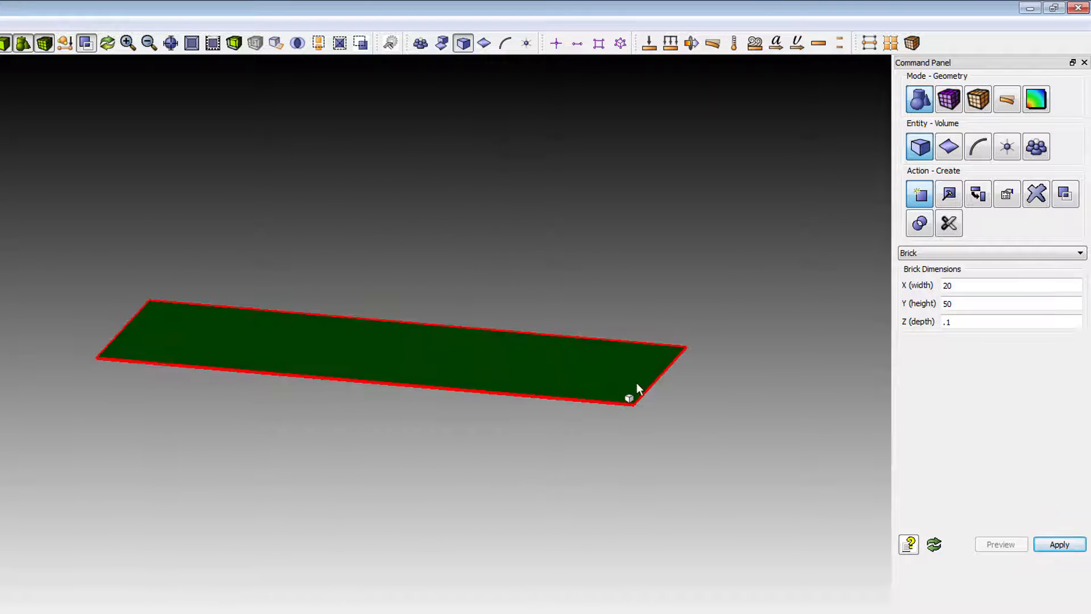
pyautogui.scroll(3, 636, 382)
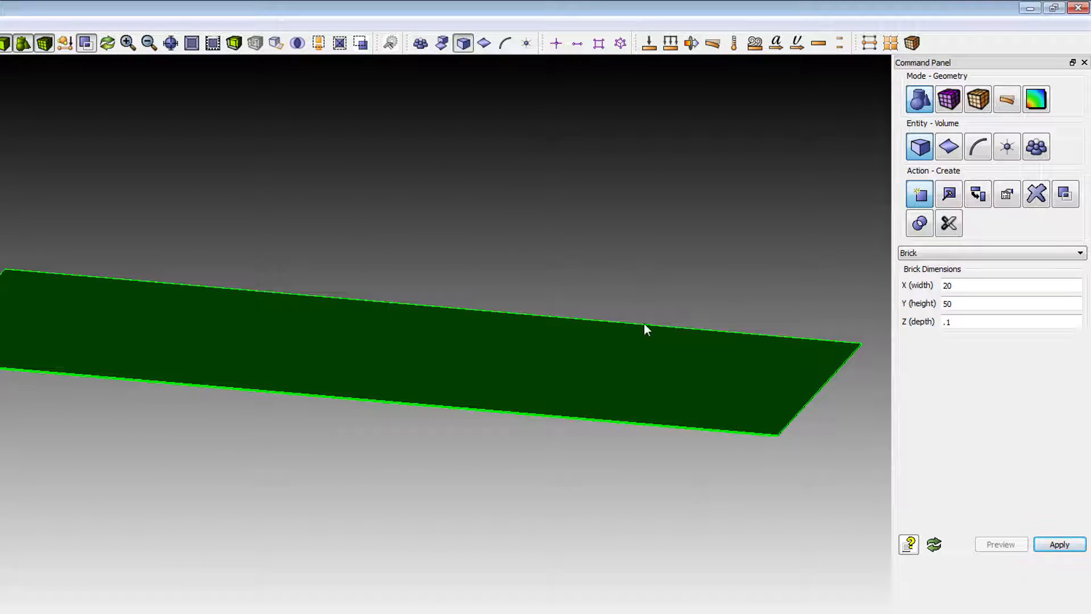
pyautogui.moveTo(408, 223); pyautogui.dragTo(392, 231)
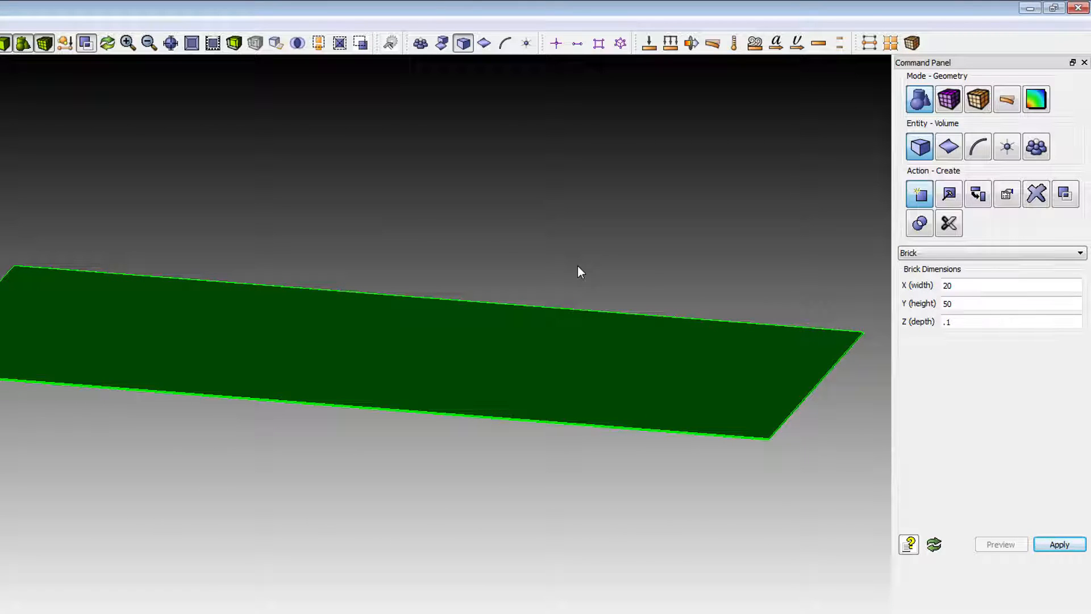
pyautogui.click(940, 256)
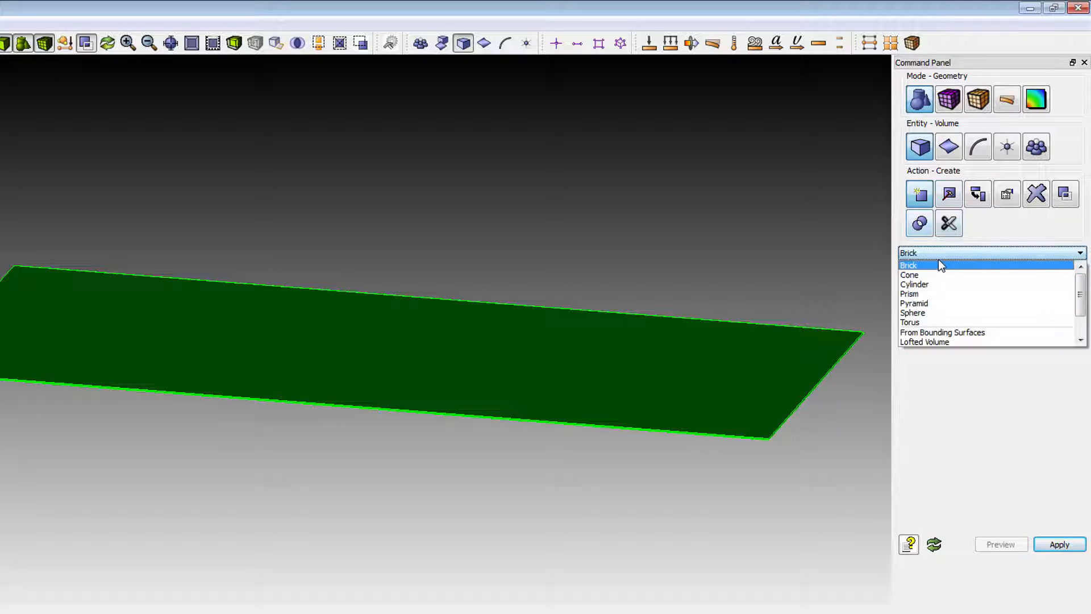
pyautogui.click(944, 285)
pyautogui.click(942, 272)
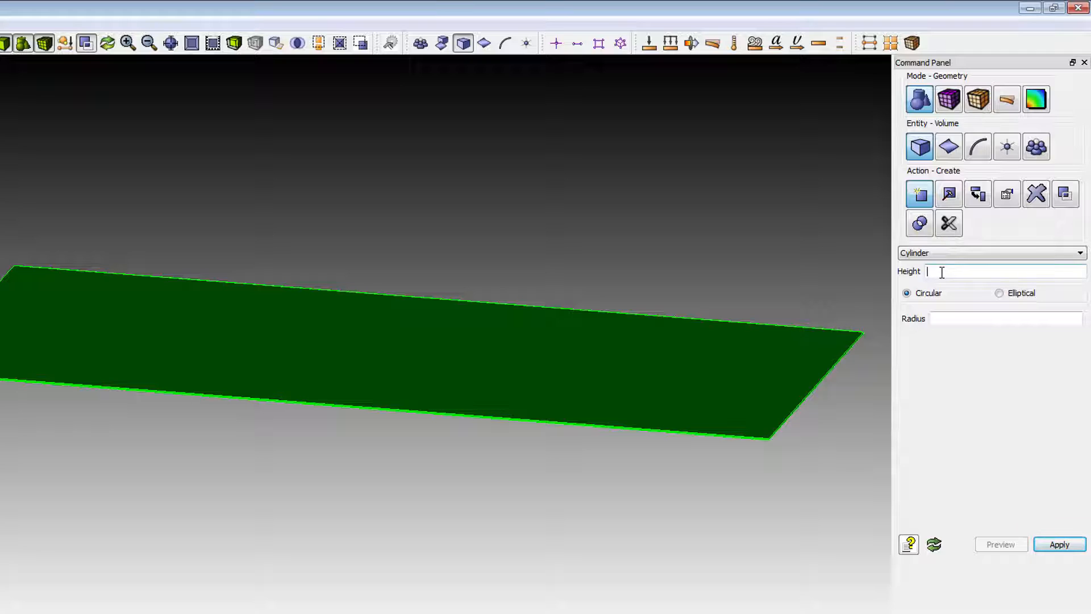
pyautogui.write('1')
pyautogui.click(943, 319)
pyautogui.write('5')
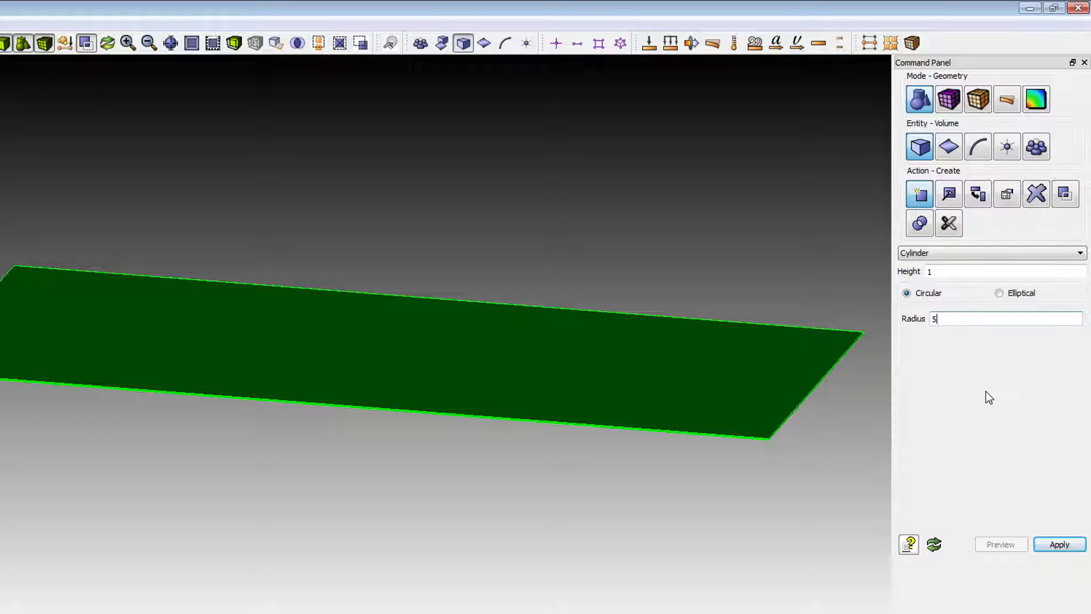
pyautogui.click(1055, 546)
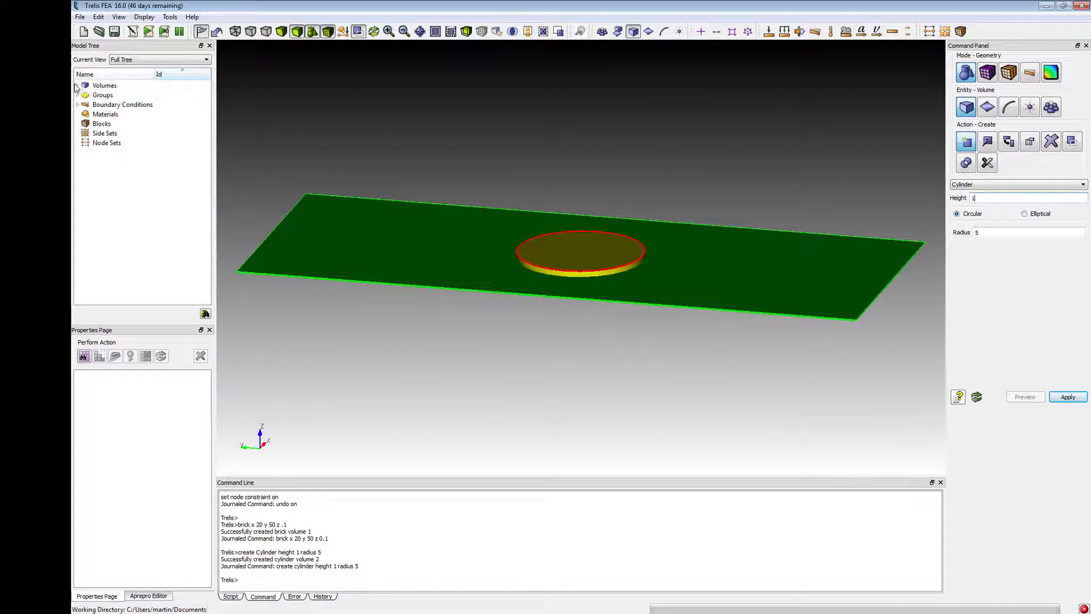
pyautogui.click(79, 85)
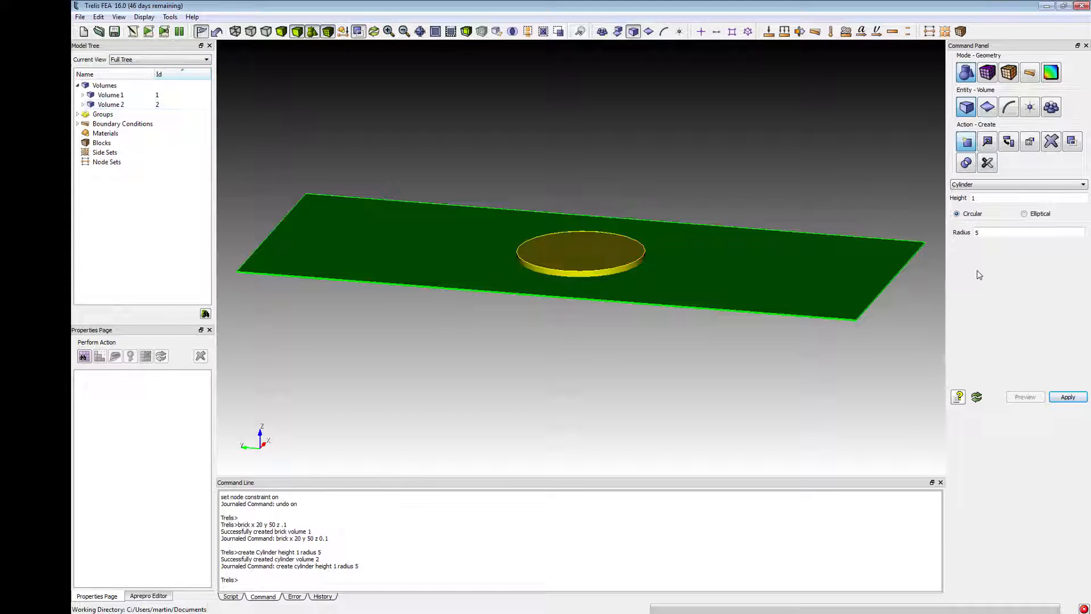
pyautogui.click(1068, 398)
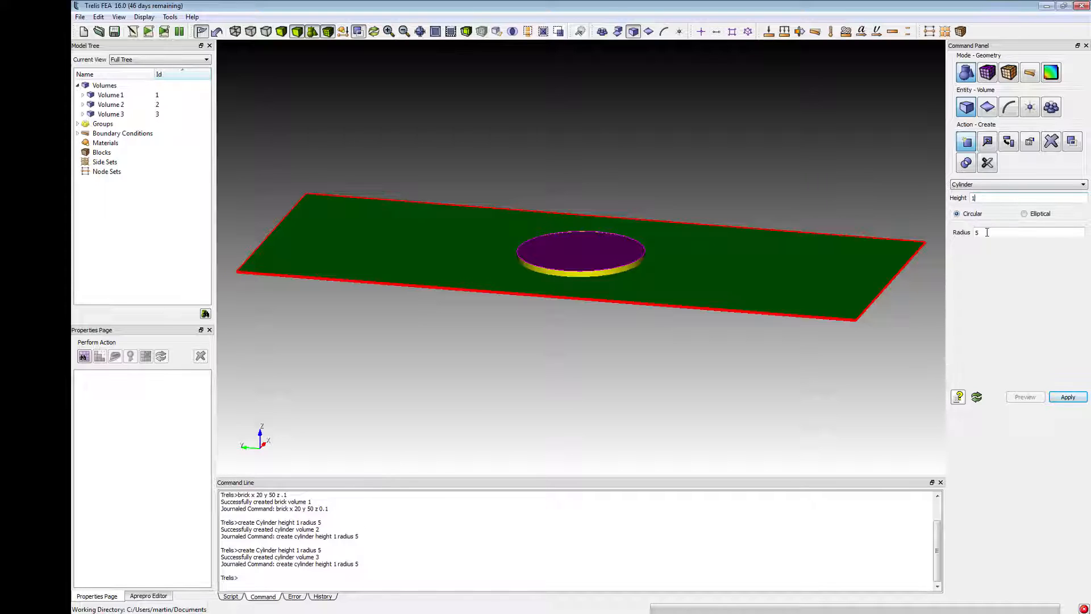
# Create two more circular cylinder volumes, each with height 2 and radius 5.
pyautogui.doubleClick(977, 198)
pyautogui.write('2')
pyautogui.click(1066, 397)
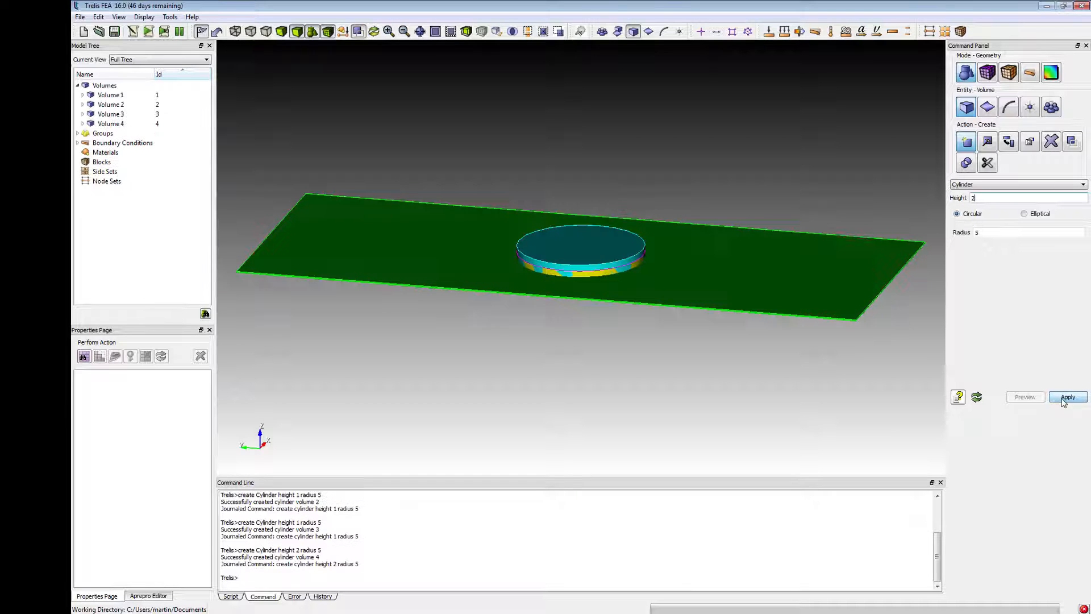
pyautogui.click(1067, 397)
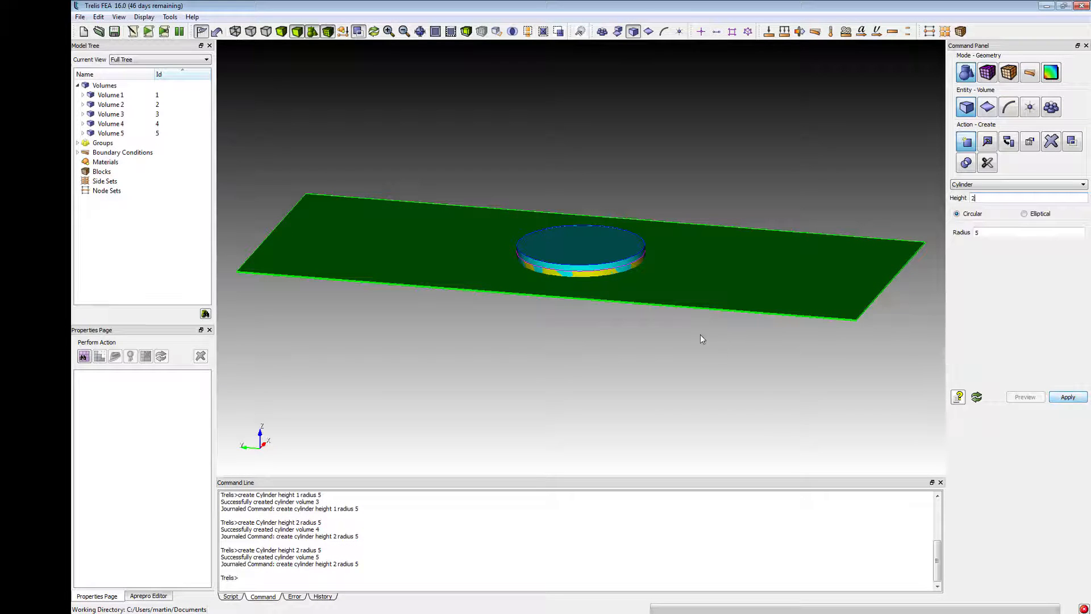
pyautogui.moveTo(701, 338); pyautogui.dragTo(664, 338, button='middle')
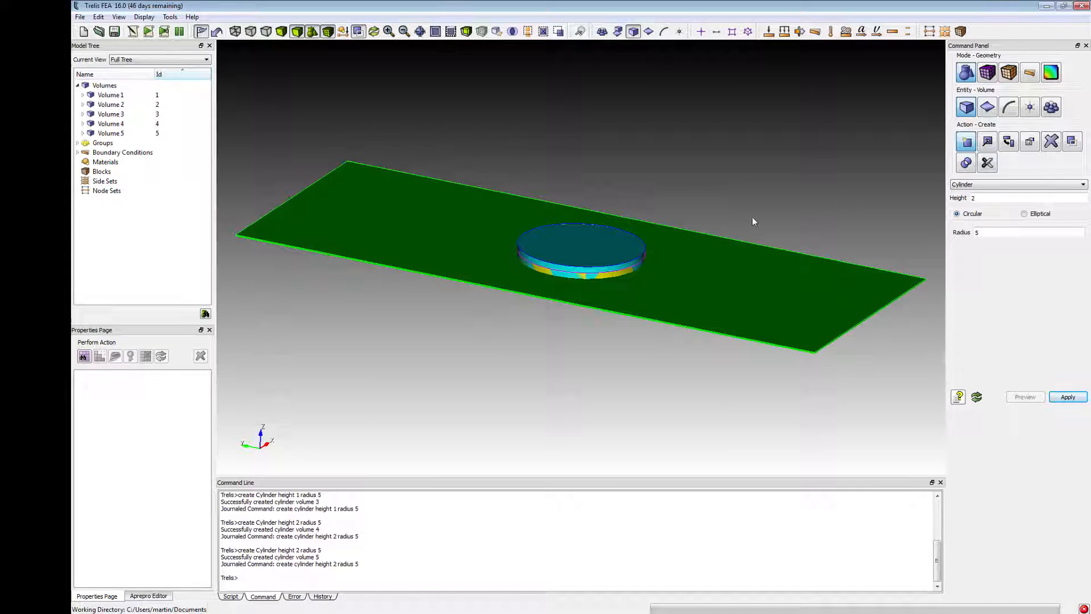
pyautogui.moveTo(751, 216)
pyautogui.mouseDown(button='middle')
pyautogui.moveTo(733, 209)
pyautogui.moveTo(743, 209)
pyautogui.mouseUp(button='middle')
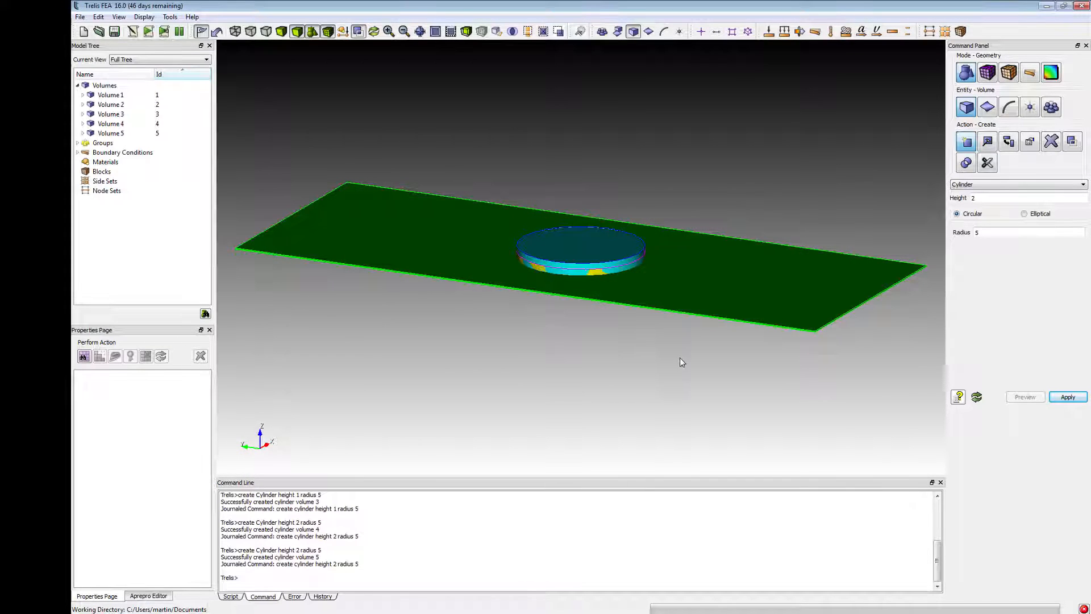
pyautogui.moveTo(682, 360); pyautogui.dragTo(696, 356, button='middle')
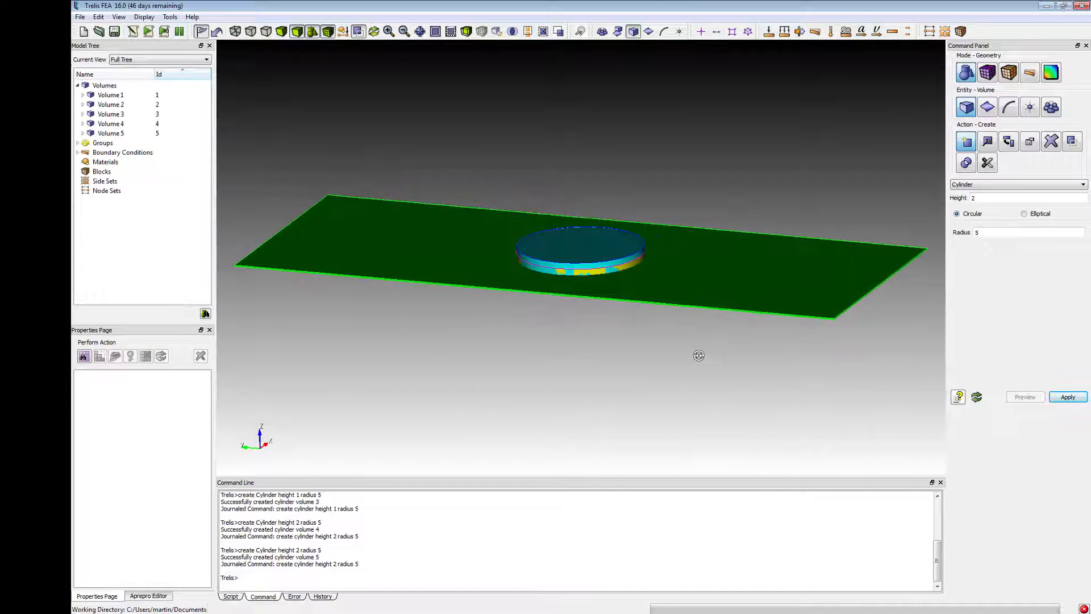
pyautogui.click(710, 288)
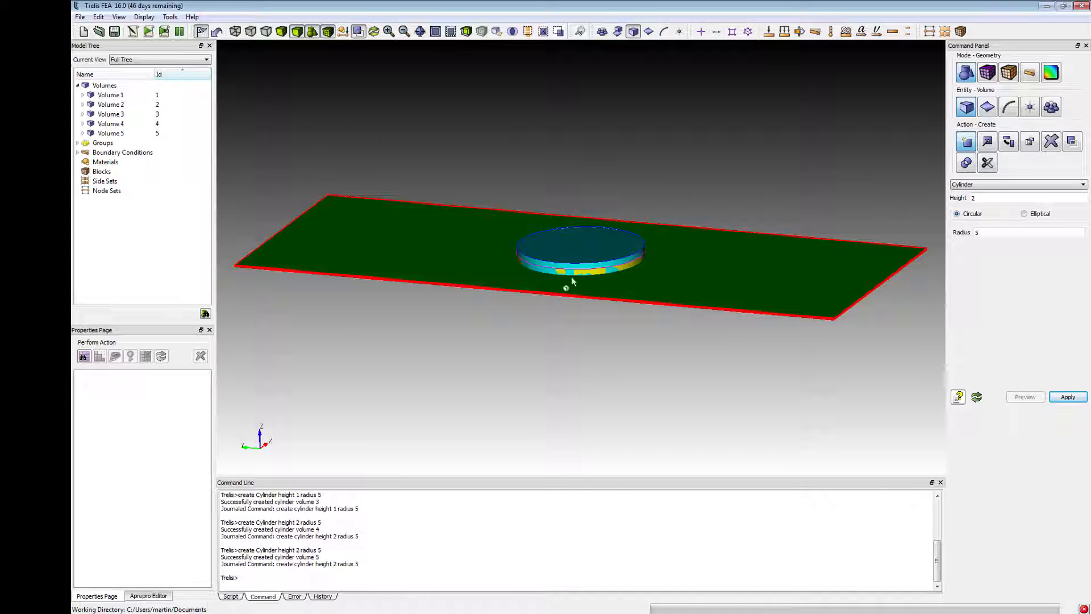
pyautogui.click(577, 351)
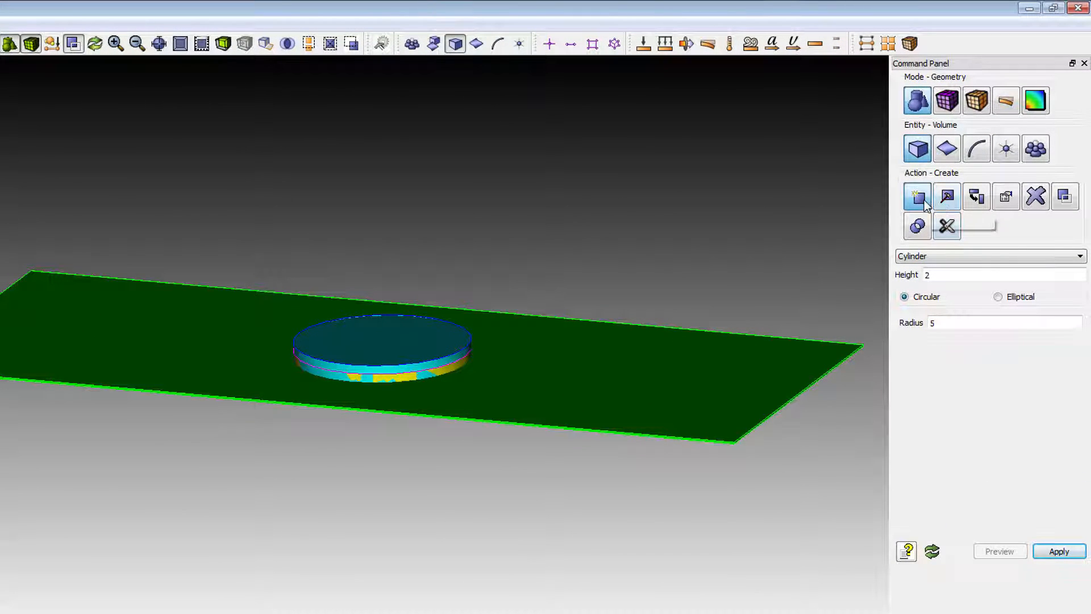
# Move volume 2, one of the 1-high cylinders, by a Z distance of 8.5.
pyautogui.click(977, 199)
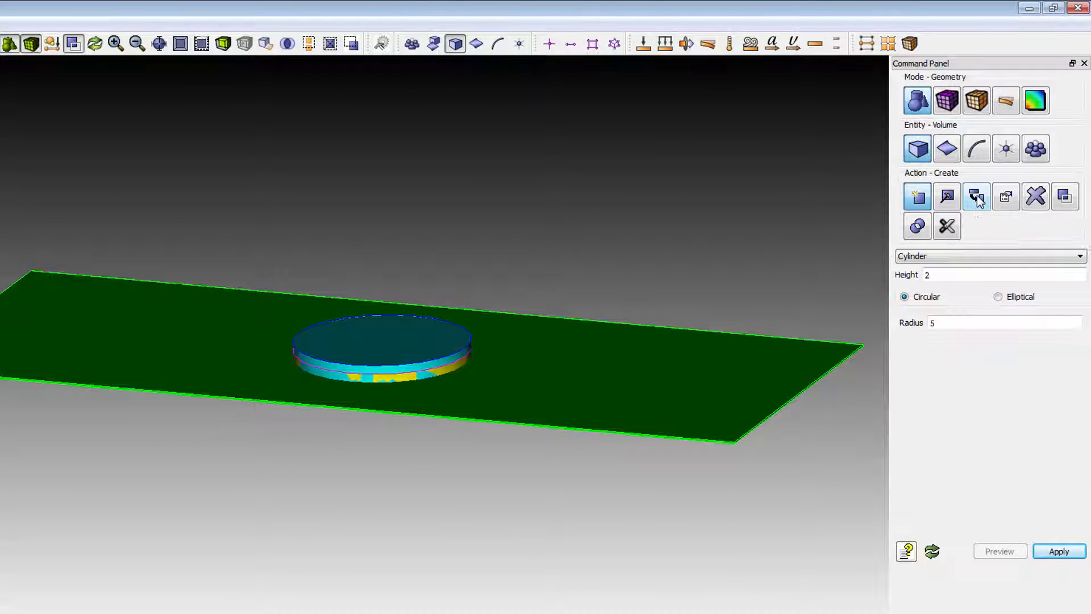
pyautogui.click(942, 259)
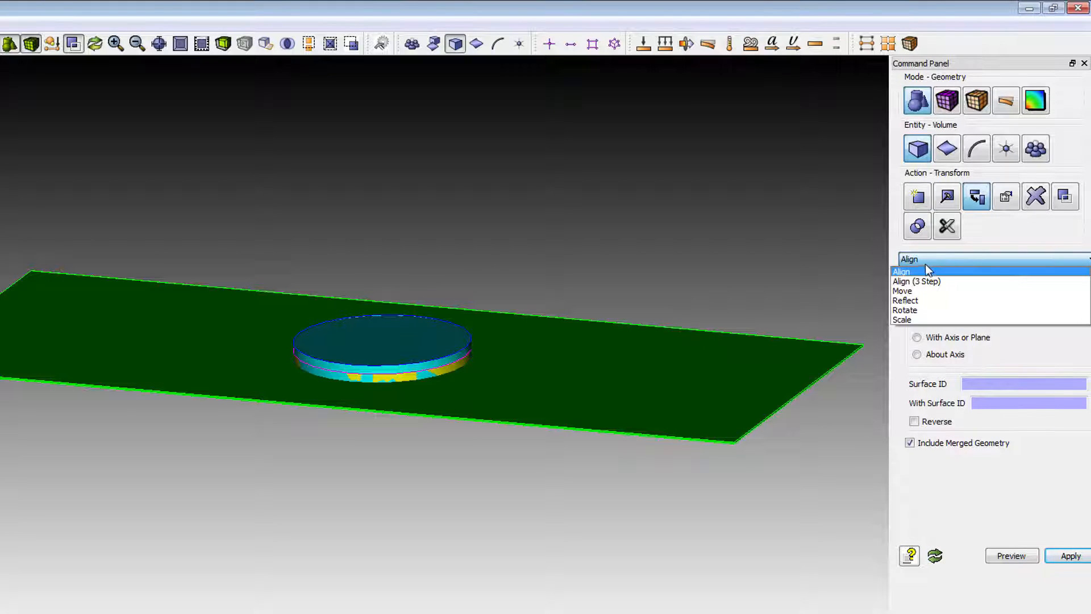
pyautogui.click(915, 291)
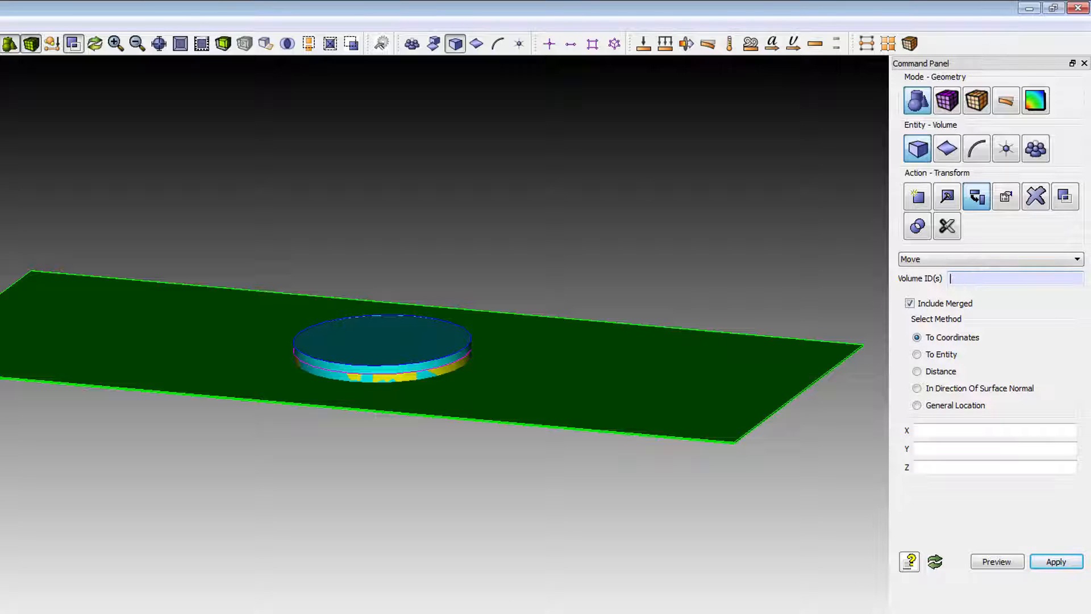
pyautogui.write('2')
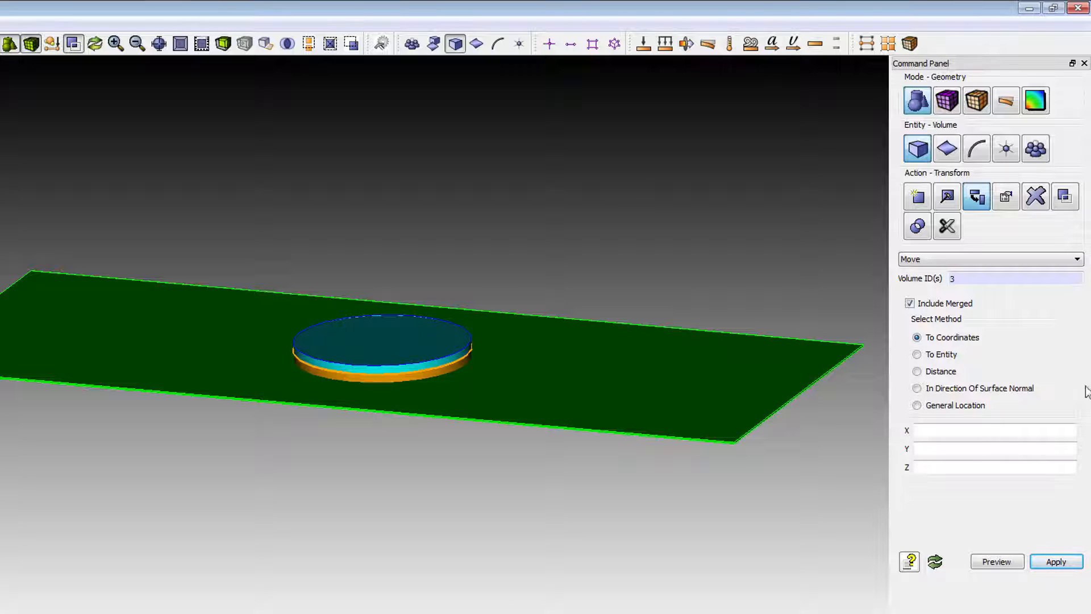
pyautogui.doubleClick(957, 279)
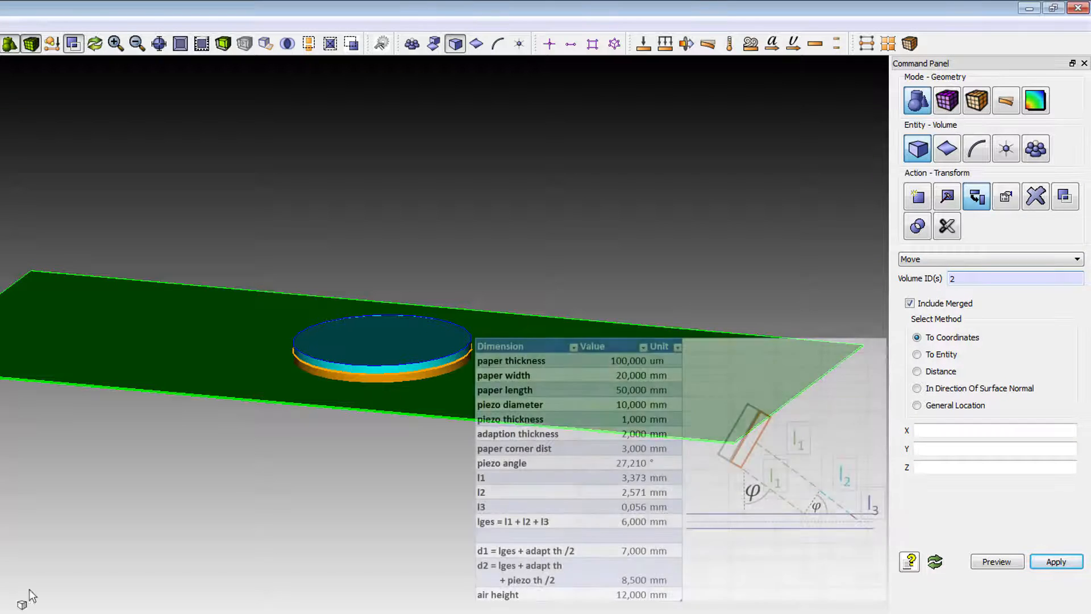
pyautogui.click(941, 372)
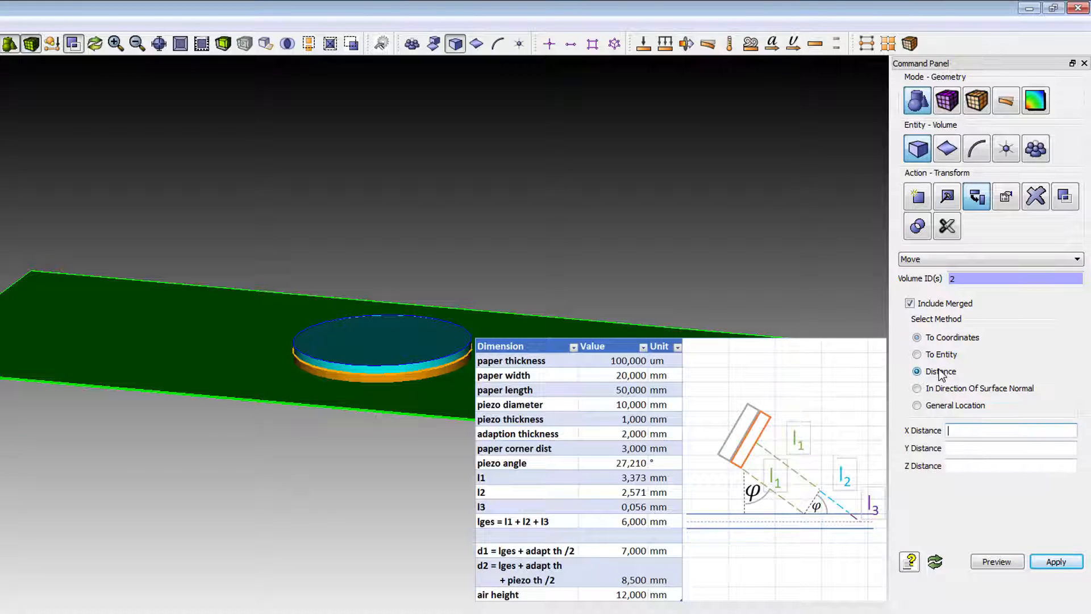
pyautogui.click(958, 466)
pyautogui.write('8.5')
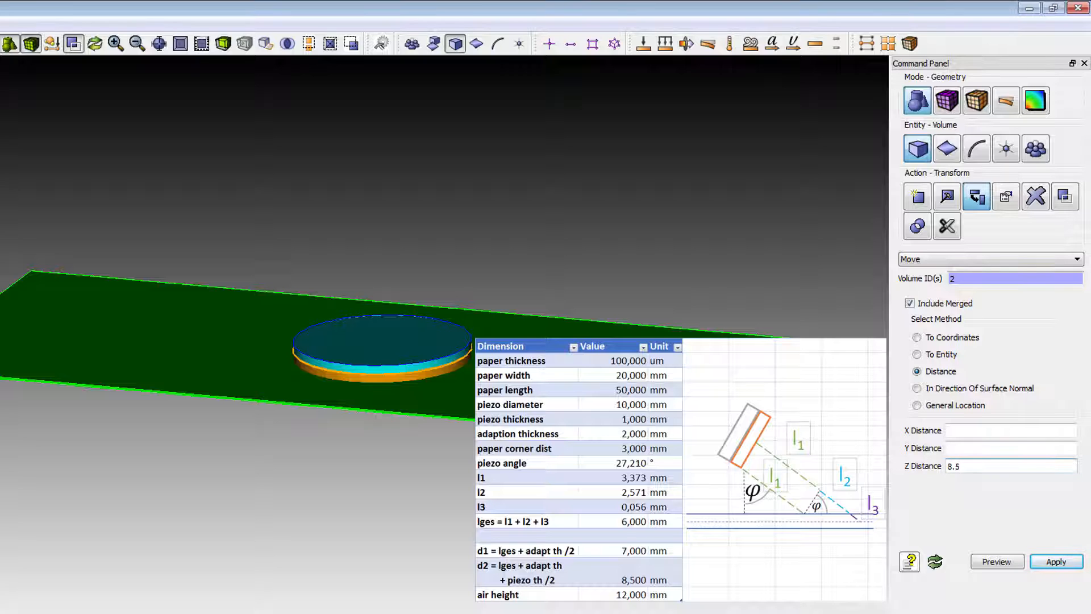
pyautogui.click(1054, 559)
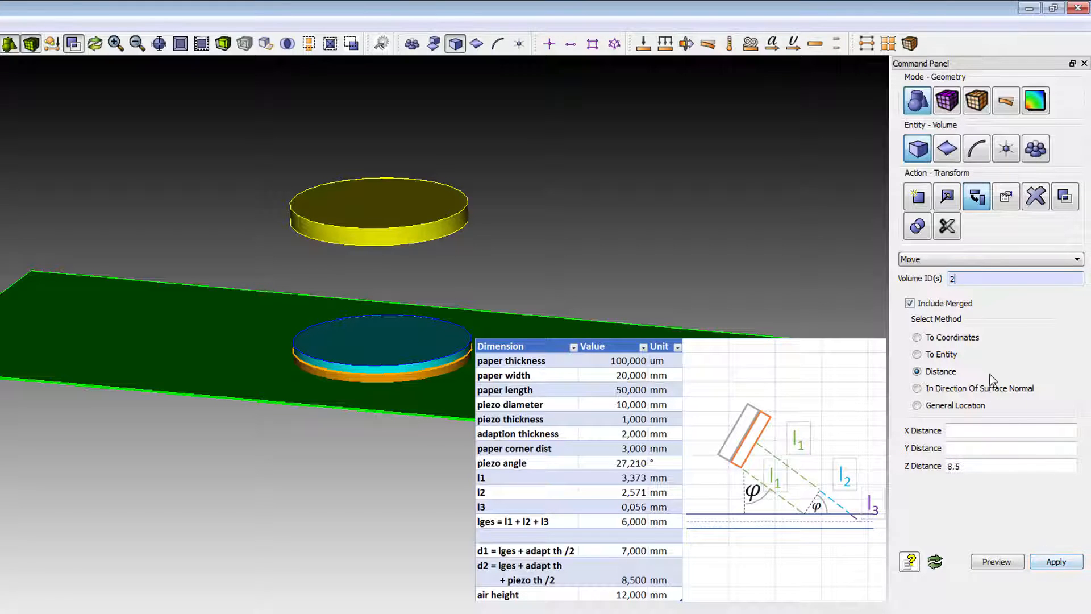
# Move volume 3, the other 1-high cylinder, by a Z distance of -8.5.
pyautogui.press('BackSpace')
pyautogui.write('3')
pyautogui.click(950, 465)
pyautogui.write('-')
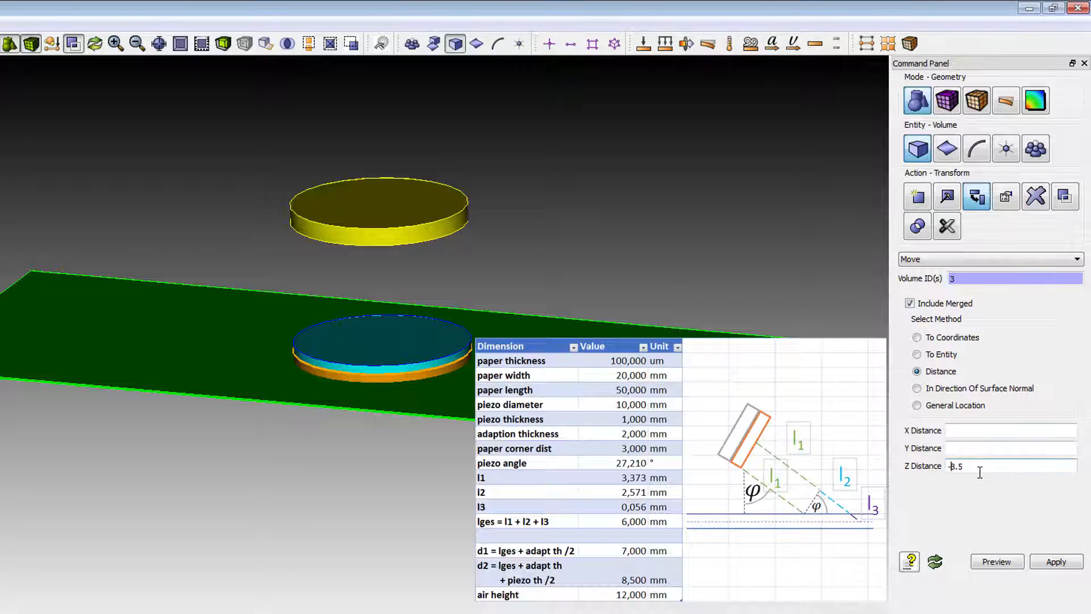
pyautogui.click(1060, 563)
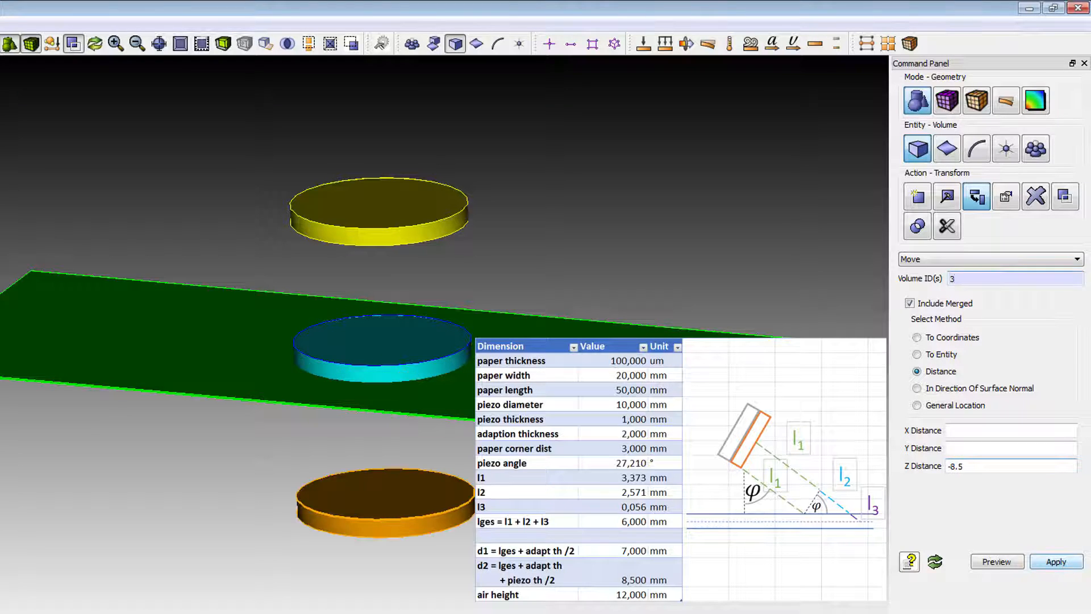
# Move volume 4, one of the 2-high cylinders, by a Z distance of 7.
pyautogui.moveTo(970, 280); pyautogui.dragTo(926, 280)
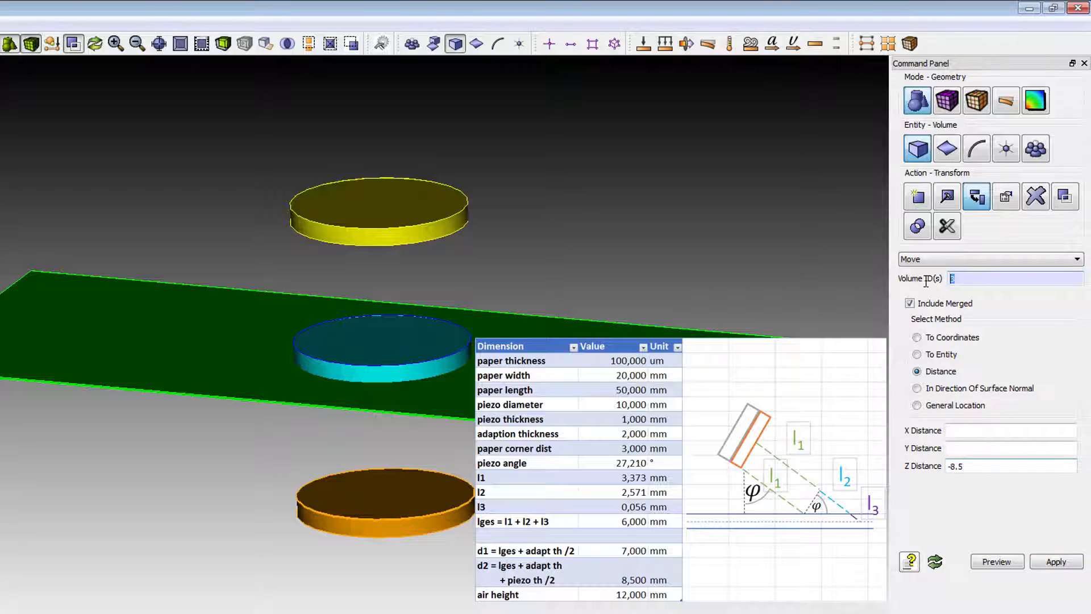
pyautogui.write('4')
pyautogui.moveTo(983, 467); pyautogui.dragTo(916, 474)
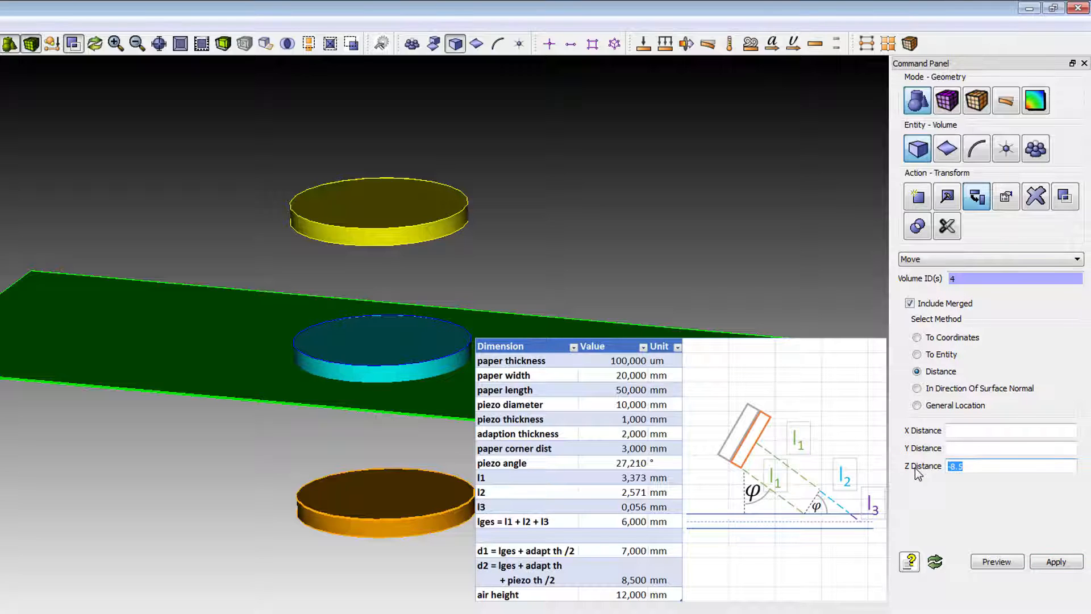
pyautogui.write('7')
pyautogui.click(1057, 561)
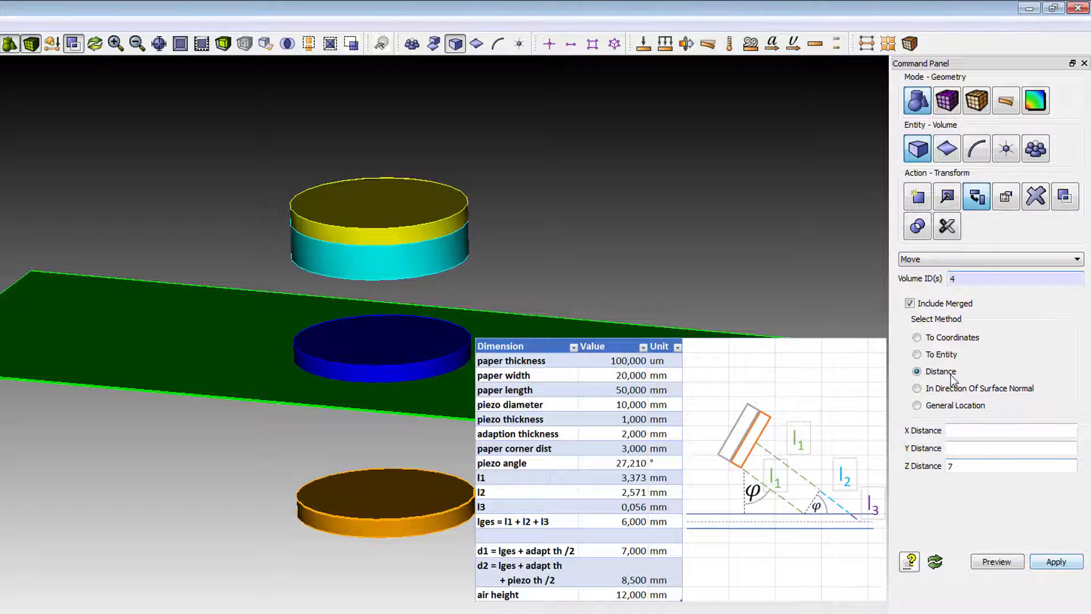
# Move volume 5, the remaining 2-high cylinder, by a Z distance of -7.
pyautogui.click(958, 282)
pyautogui.write('7')
pyautogui.click(955, 466)
pyautogui.write('-')
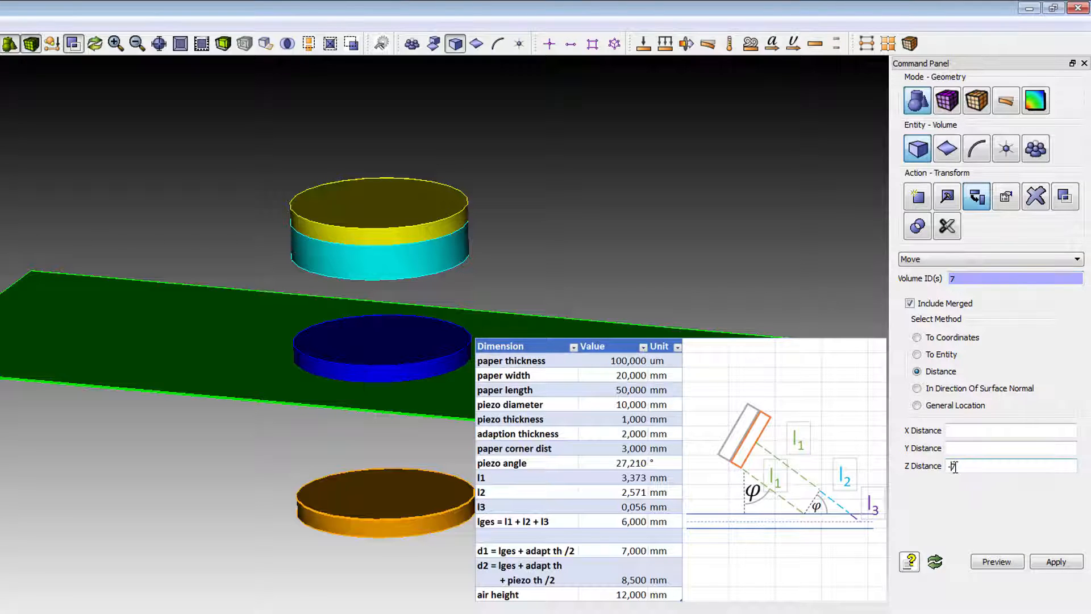
pyautogui.click(1053, 563)
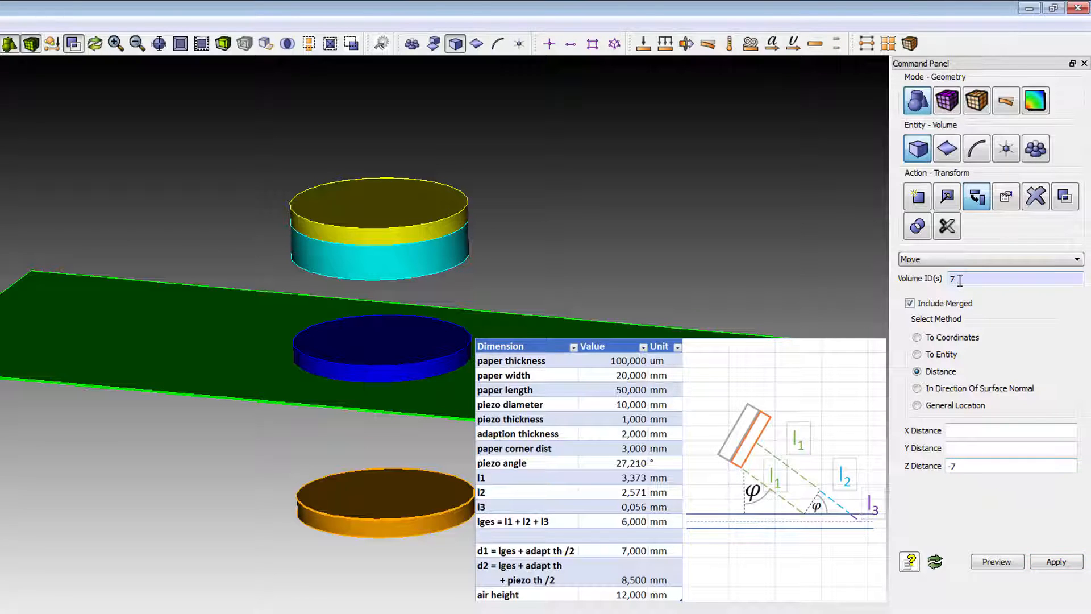
pyautogui.moveTo(979, 280); pyautogui.dragTo(904, 278)
pyautogui.write('5')
pyautogui.click(1051, 563)
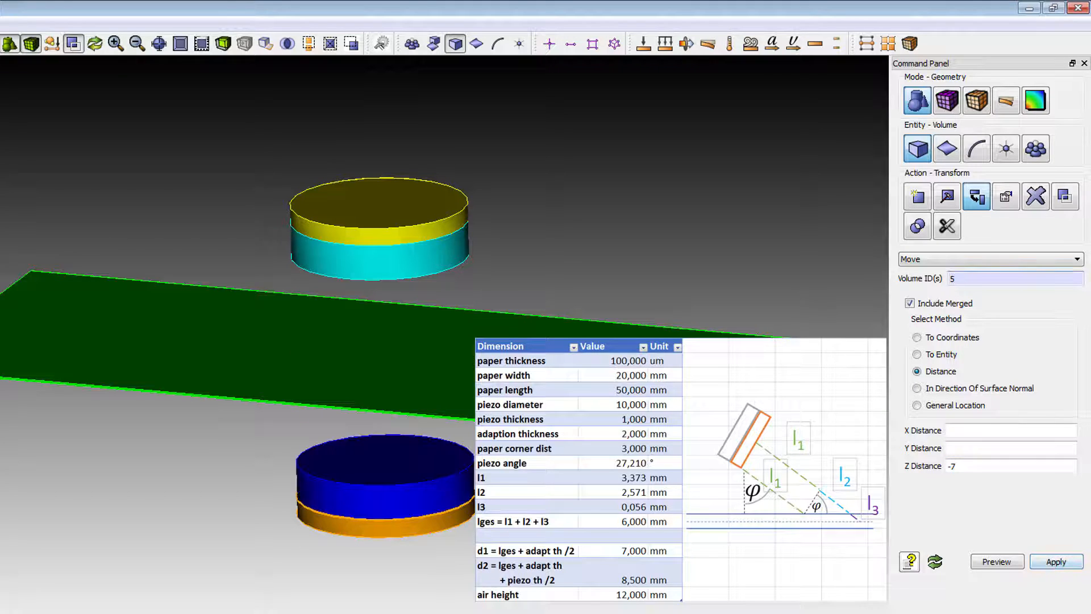
# Rotate volumes 2 to 5 by an angle of 27.21 about the X-axis, previewing the rotation before applying it.
pyautogui.click(965, 263)
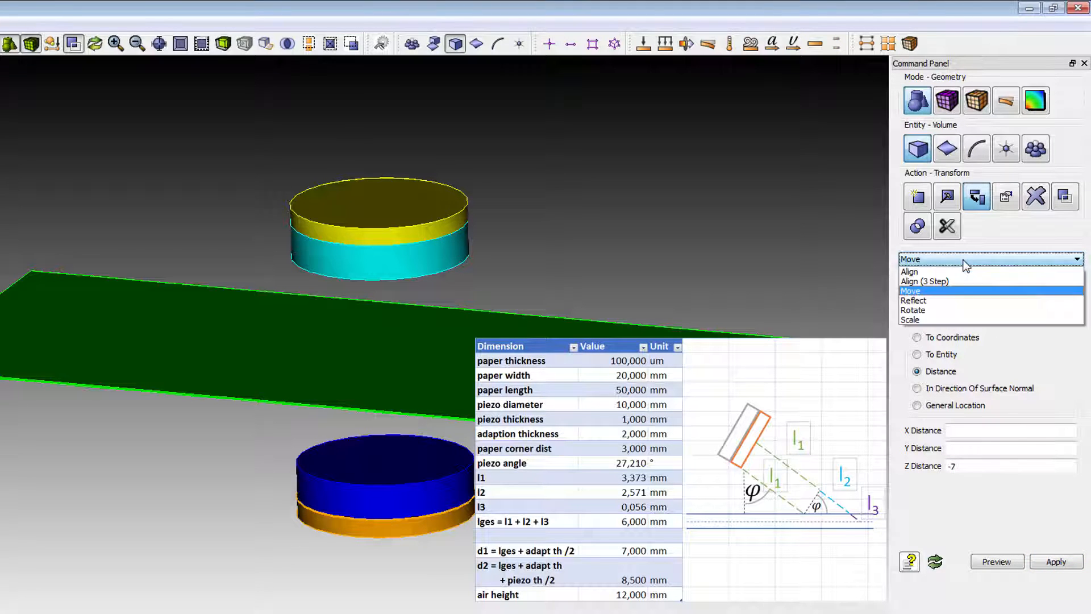
pyautogui.click(962, 309)
pyautogui.moveTo(975, 280); pyautogui.dragTo(923, 278)
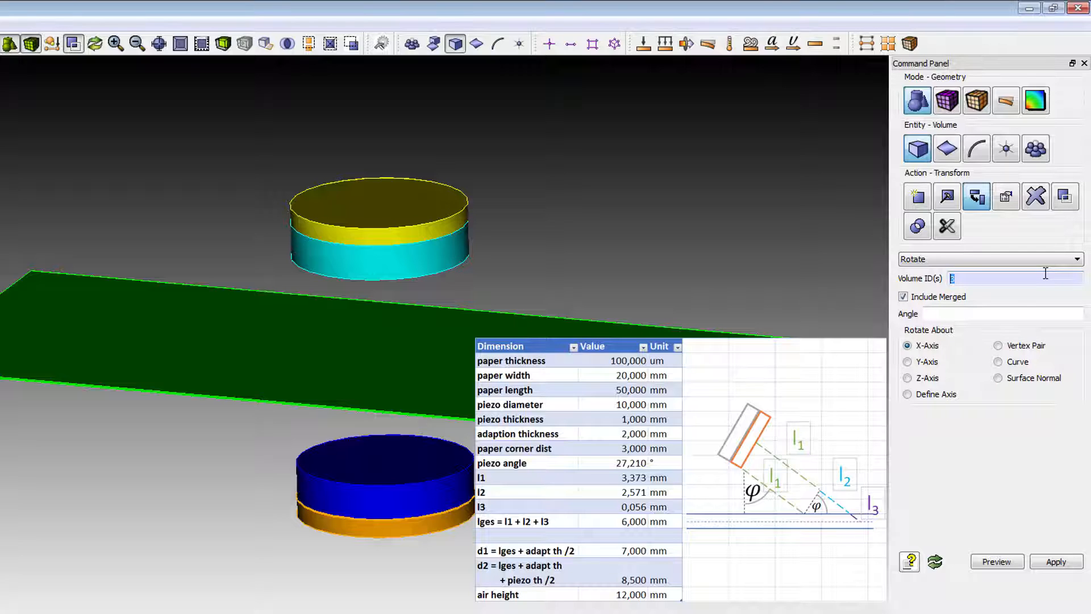
pyautogui.write('2 3 4 5')
pyautogui.hotkey('ctrl', 'a')
pyautogui.write('2 to 5')
pyautogui.click(957, 312)
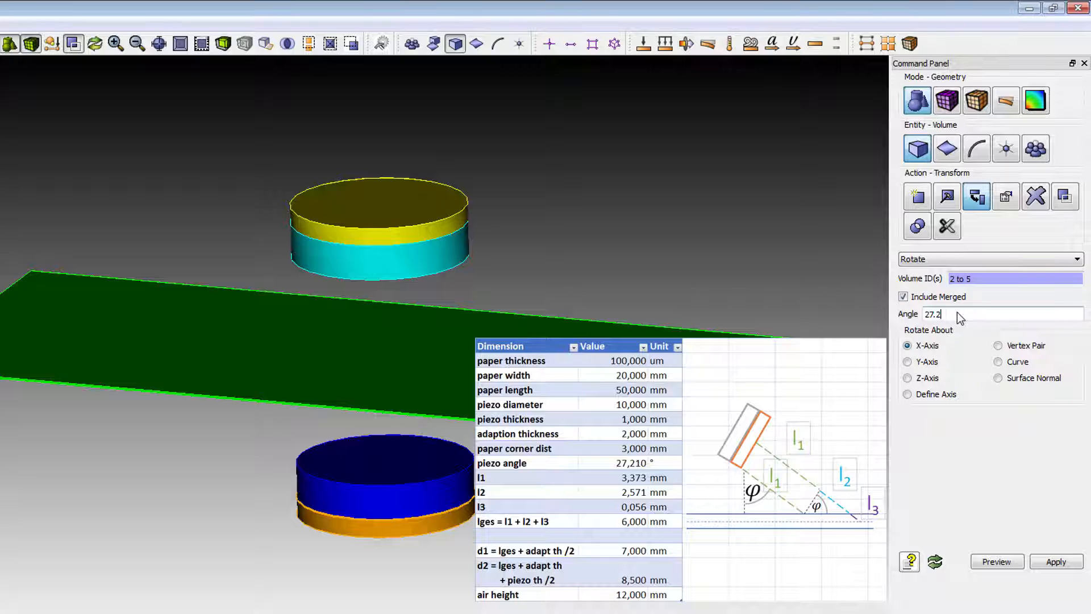
pyautogui.click(999, 565)
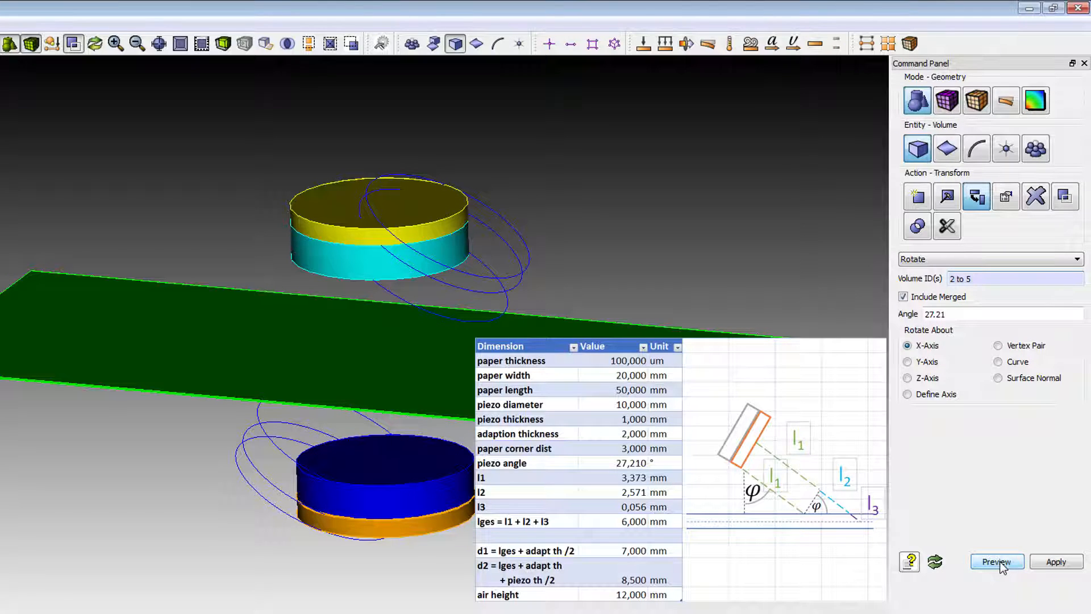
pyautogui.moveTo(613, 421); pyautogui.dragTo(636, 406, button='middle')
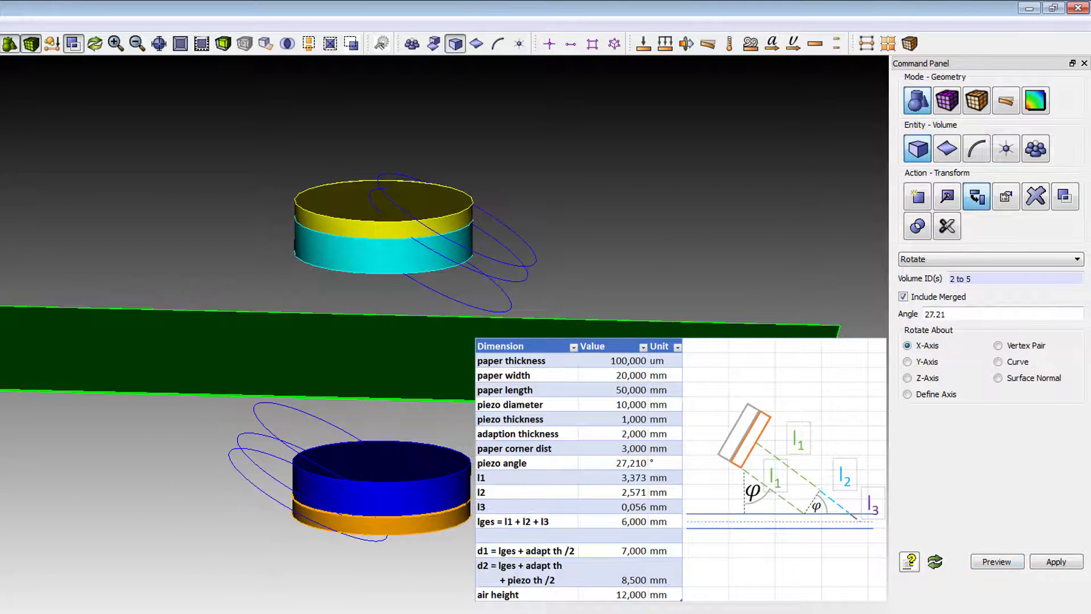
pyautogui.click(1055, 562)
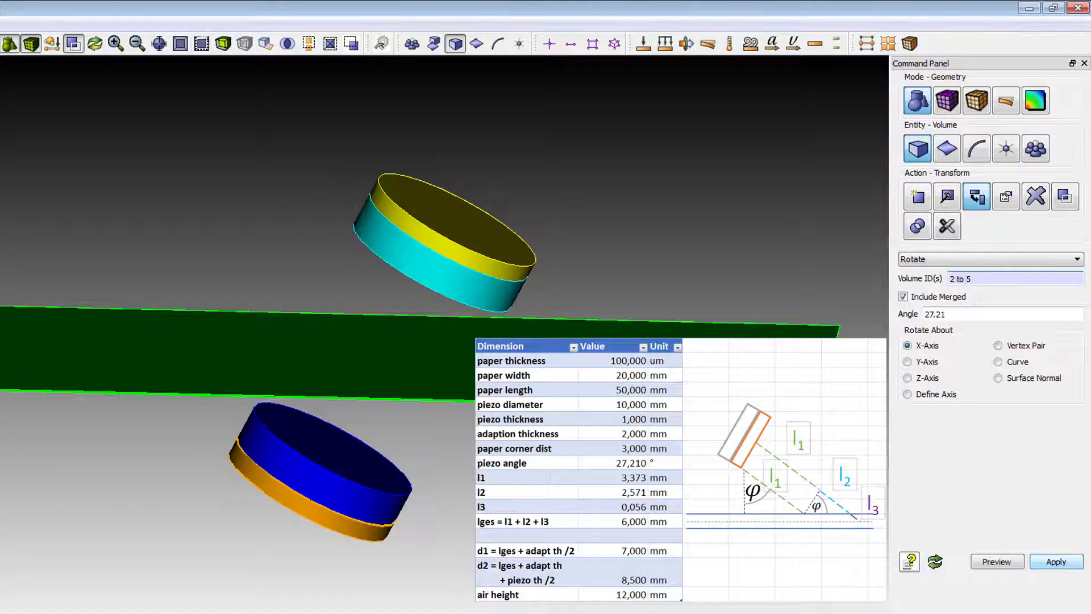
pyautogui.moveTo(625, 432)
pyautogui.mouseDown(button='middle')
pyautogui.moveTo(621, 392)
pyautogui.moveTo(622, 434)
pyautogui.mouseUp(button='middle')
pyautogui.moveTo(597, 288); pyautogui.dragTo(641, 262, button='middle')
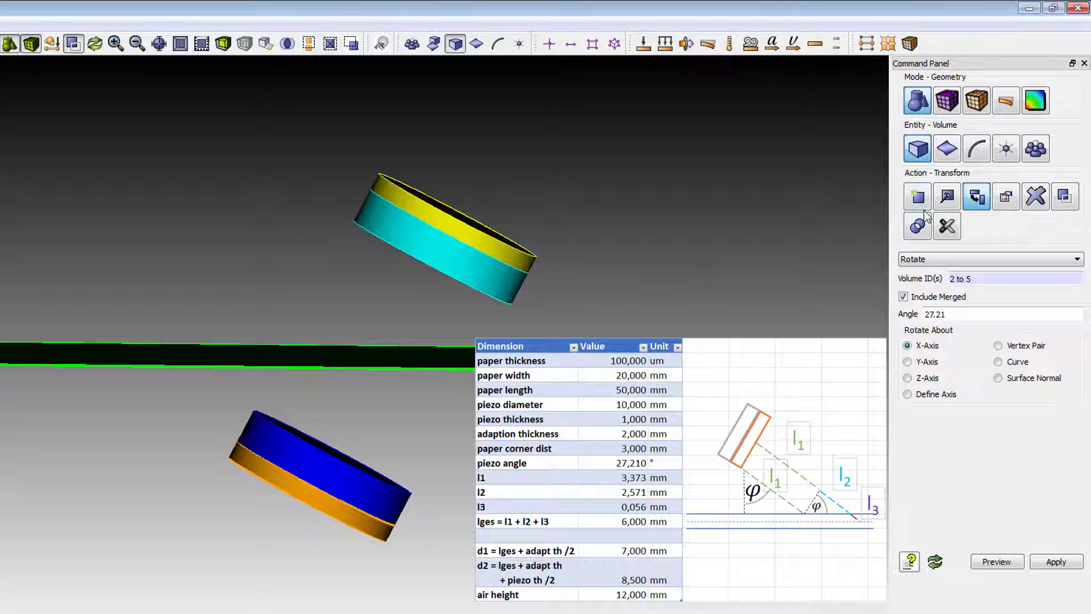
# Create two identical brick volumes with X width 20, Y height 50 and Z depth 12.
pyautogui.click(922, 258)
pyautogui.click(918, 196)
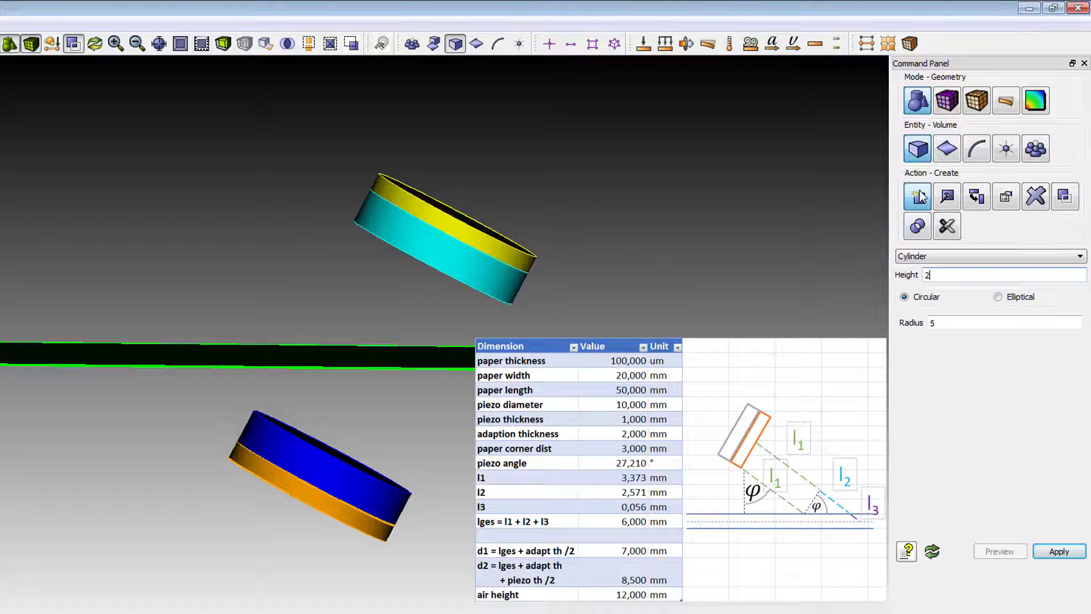
pyautogui.click(930, 256)
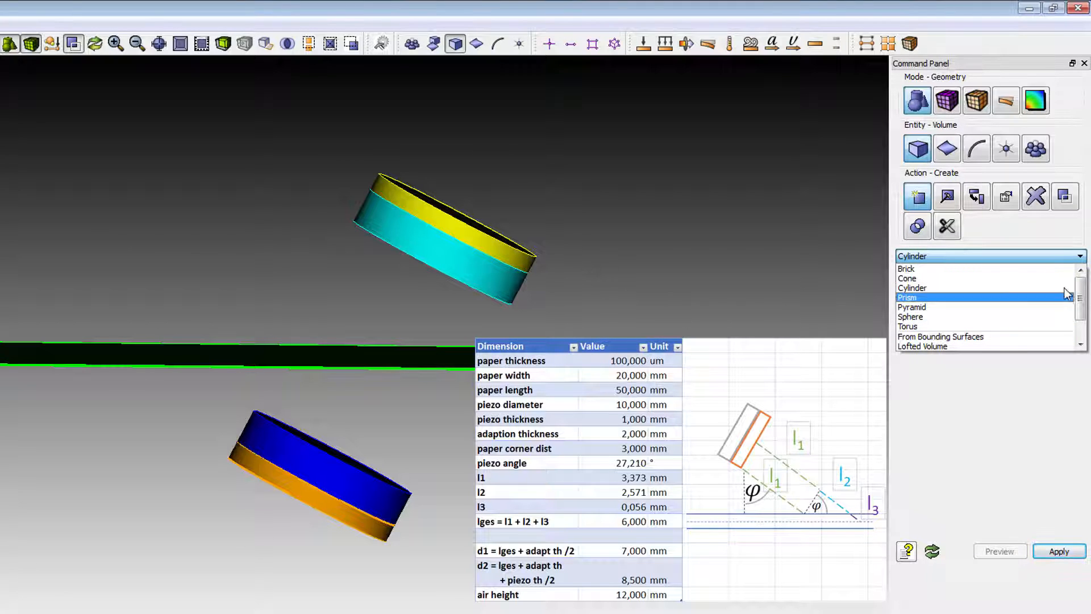
pyautogui.click(1000, 268)
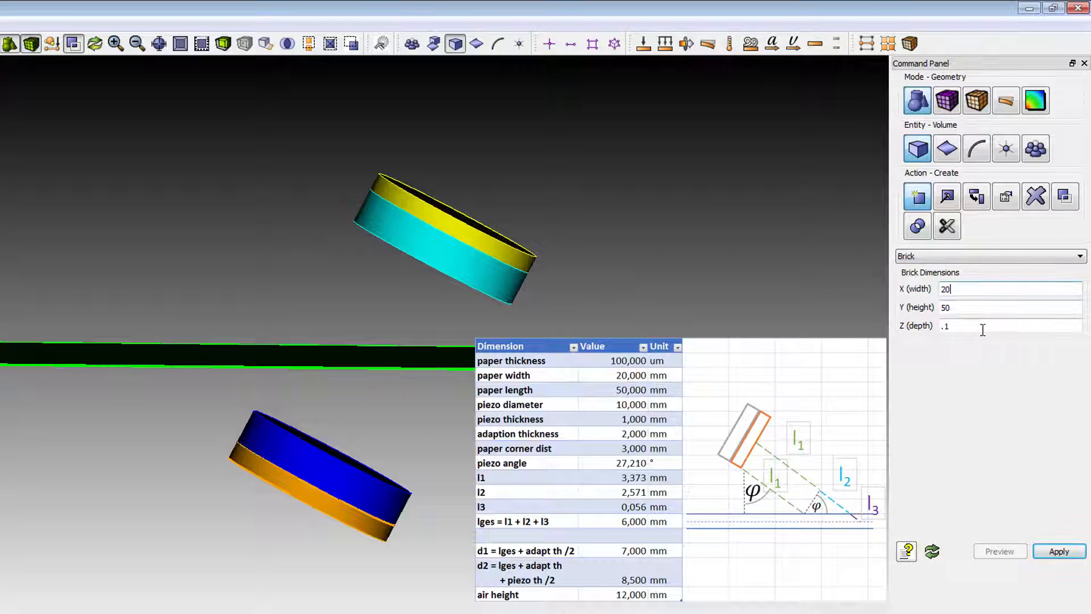
pyautogui.click(956, 325)
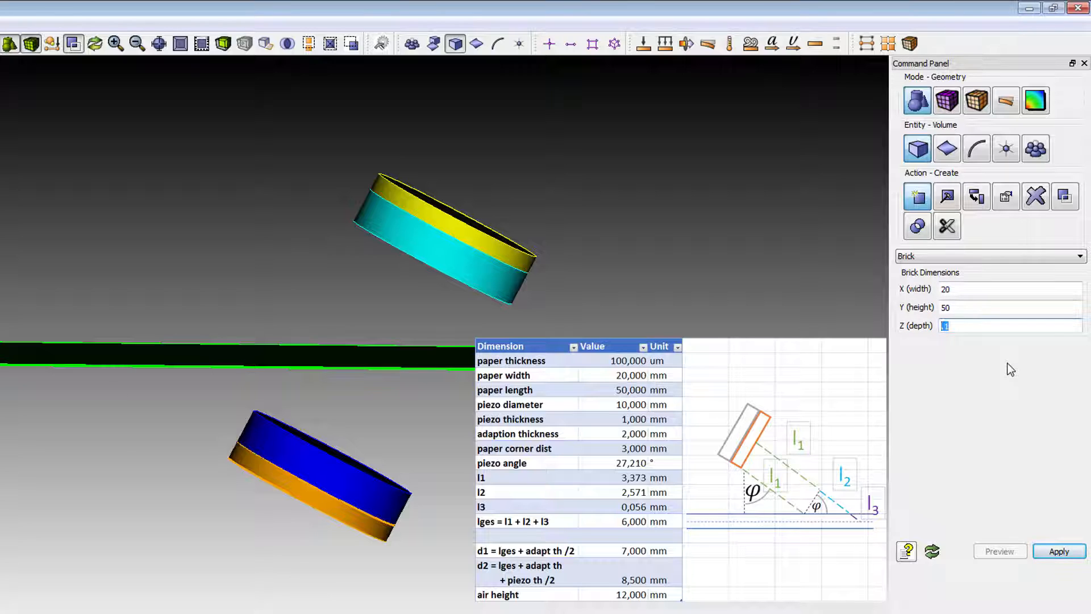
pyautogui.write('12')
pyautogui.click(1058, 551)
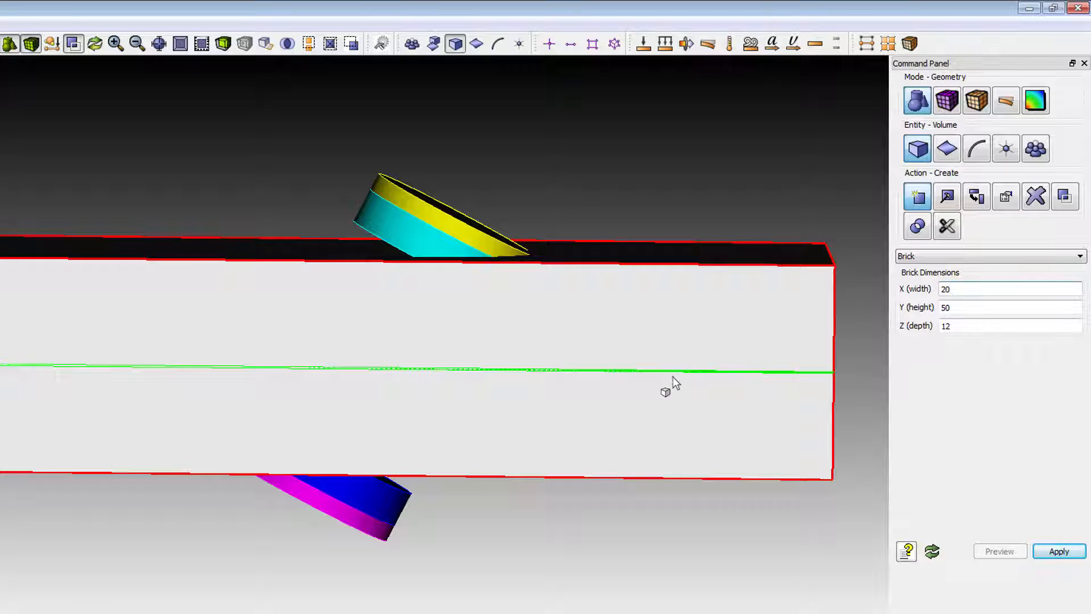
# Move volume 6, the first air brick, by a Z distance of {6+.05}.
pyautogui.click(976, 197)
pyautogui.click(952, 258)
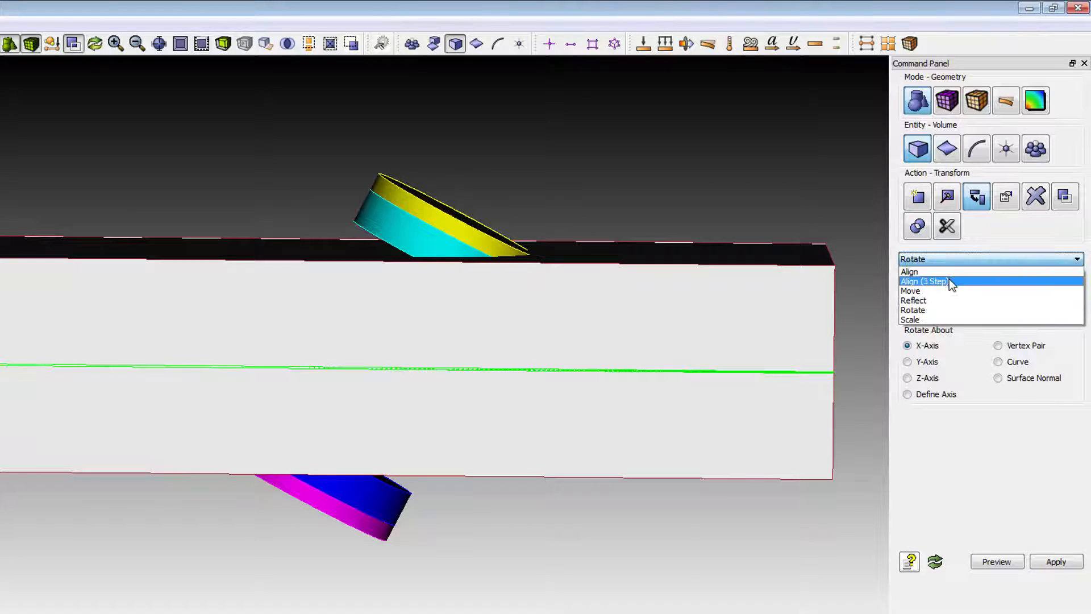
pyautogui.click(950, 291)
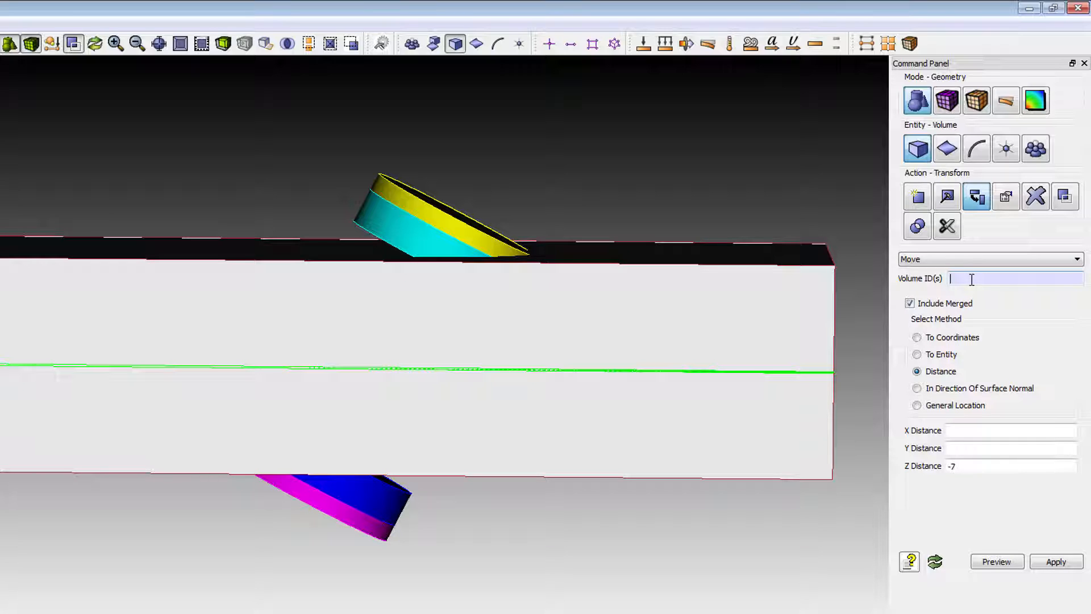
pyautogui.write('6')
pyautogui.moveTo(973, 471); pyautogui.dragTo(937, 468)
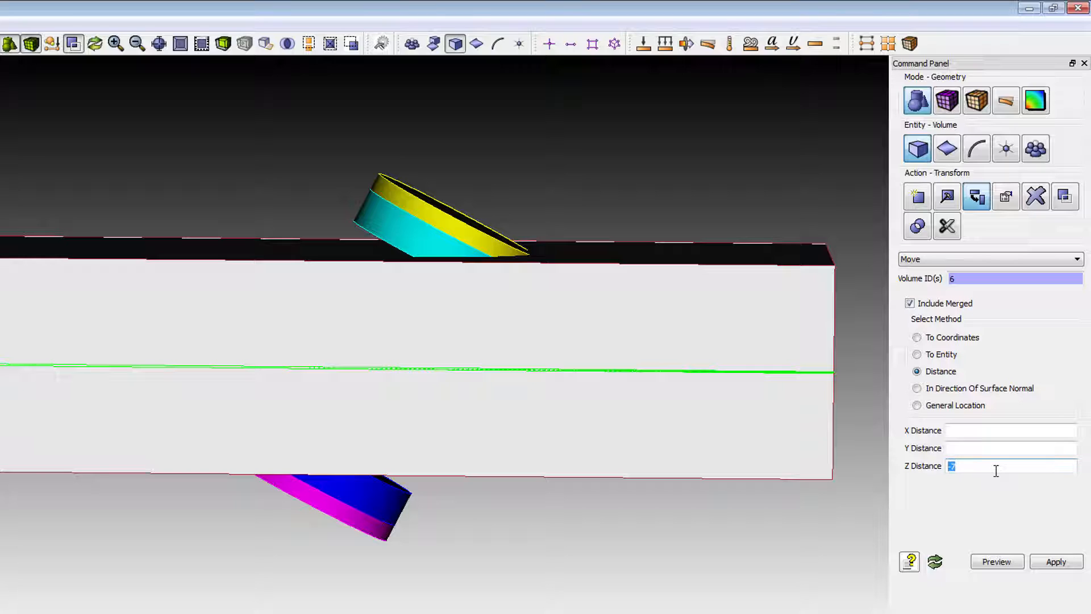
pyautogui.write('0')
pyautogui.write('{6')
pyautogui.write('+')
pyautogui.write('.')
pyautogui.write('05')
pyautogui.write('}')
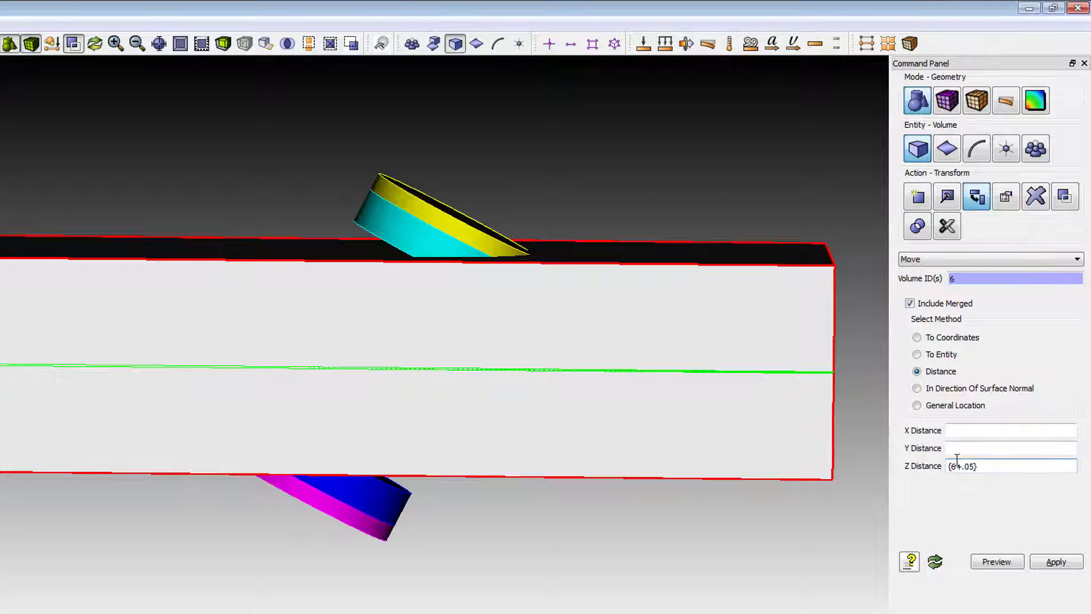
pyautogui.click(1053, 566)
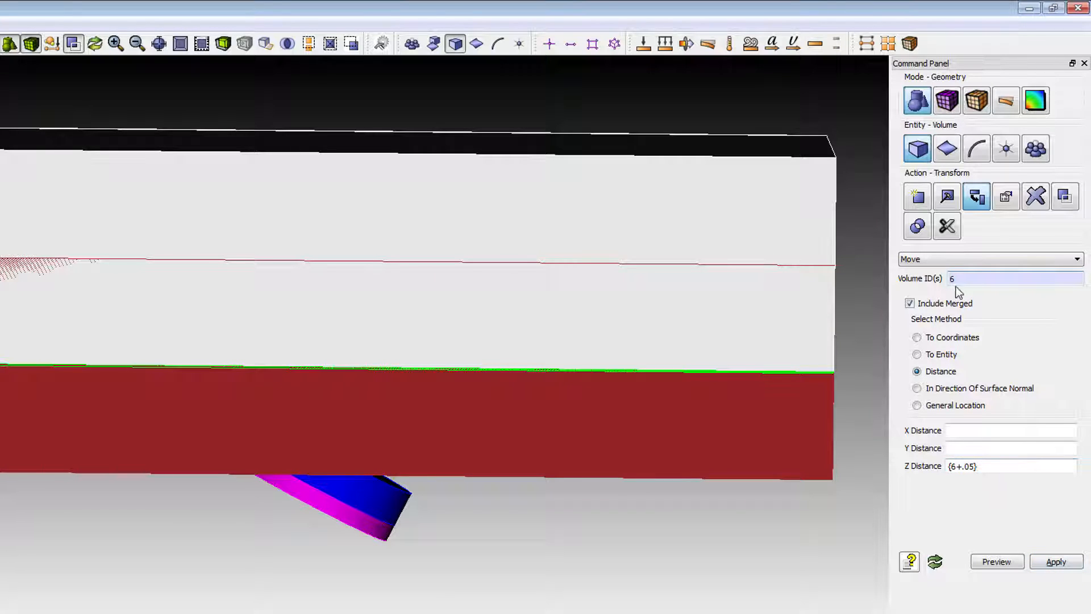
# Move volume 7, the second air brick, by a Z distance of -{6+.05}.
pyautogui.moveTo(961, 278); pyautogui.dragTo(936, 278)
pyautogui.write('7')
pyautogui.click(994, 464)
pyautogui.write('-')
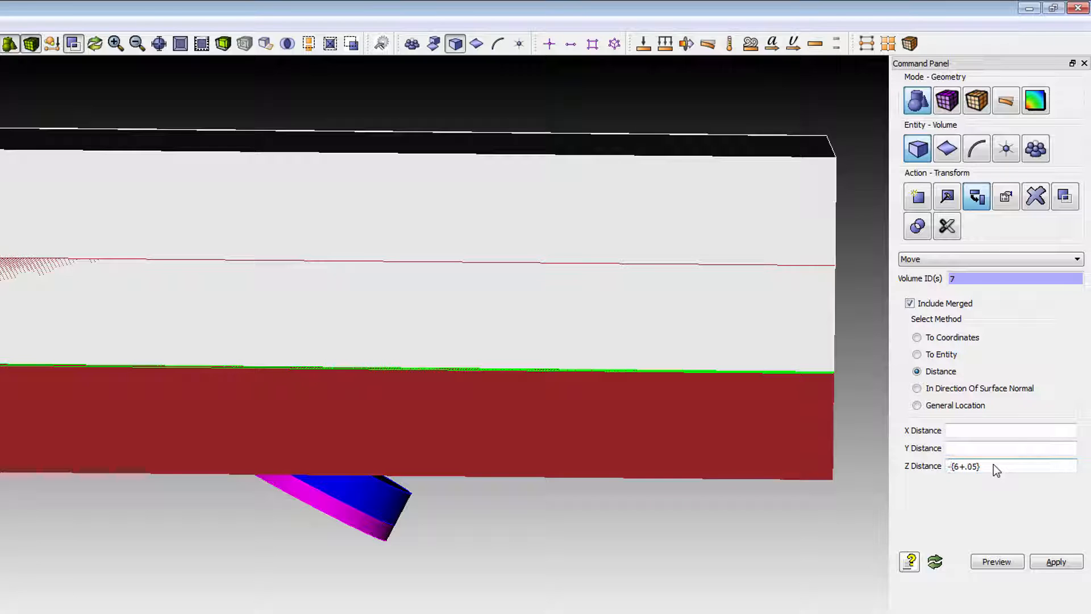
pyautogui.click(1060, 562)
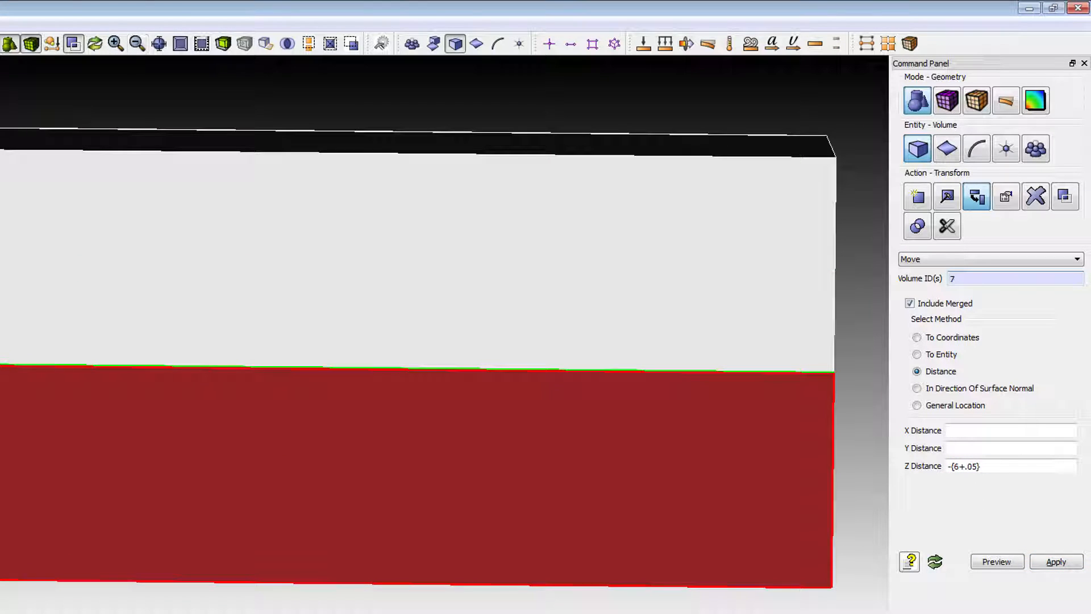
# Display the volumes transparently and examine the tilted cylinders inside the two air bricks.
pyautogui.click(9, 44)
pyautogui.moveTo(511, 285); pyautogui.dragTo(603, 267)
pyautogui.moveTo(433, 295); pyautogui.dragTo(491, 294)
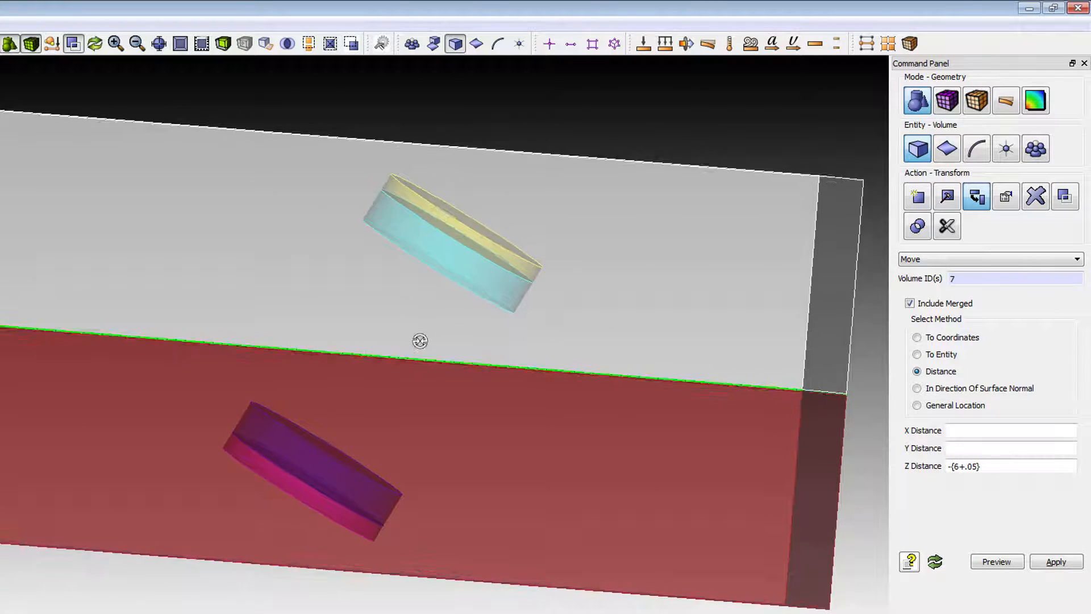
pyautogui.moveTo(419, 340); pyautogui.dragTo(470, 375)
pyautogui.moveTo(425, 272); pyautogui.dragTo(372, 258)
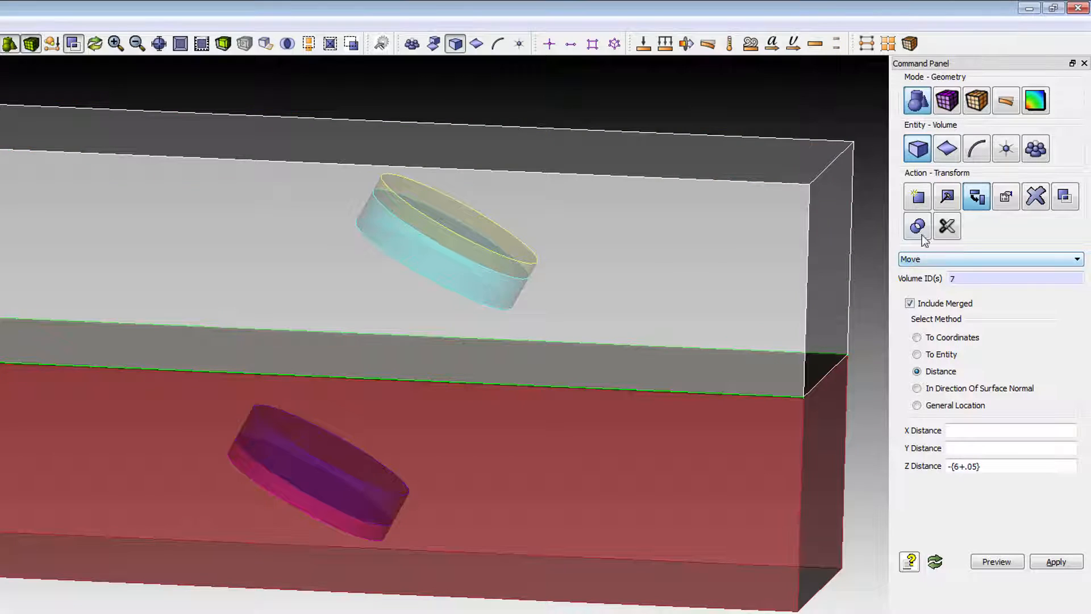
# Create two identical circular cylinder volumes with height 12 and radius 5.
pyautogui.click(917, 198)
pyautogui.click(966, 254)
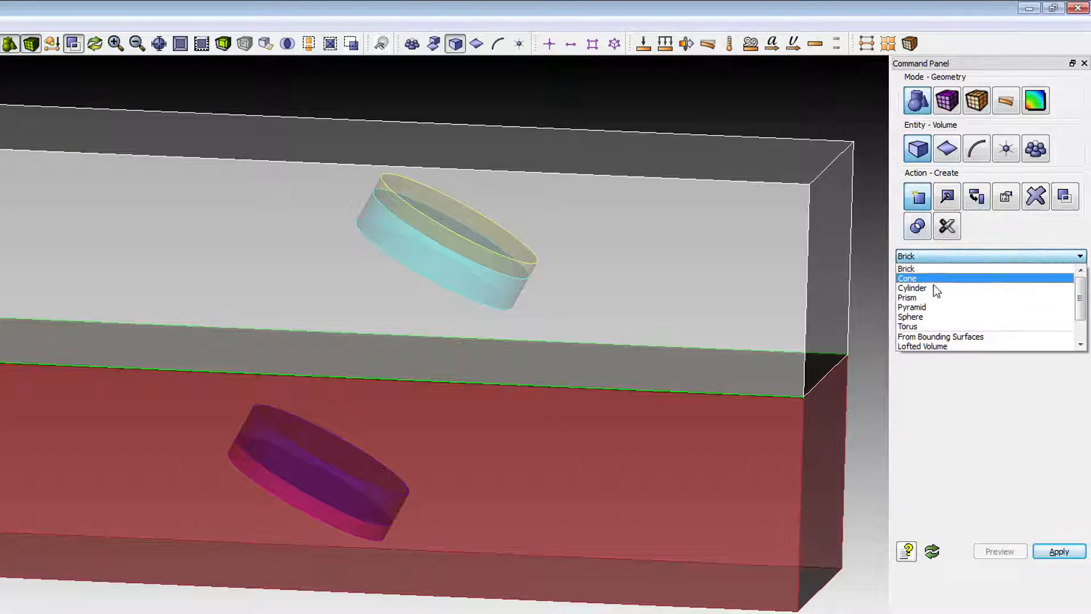
pyautogui.click(937, 289)
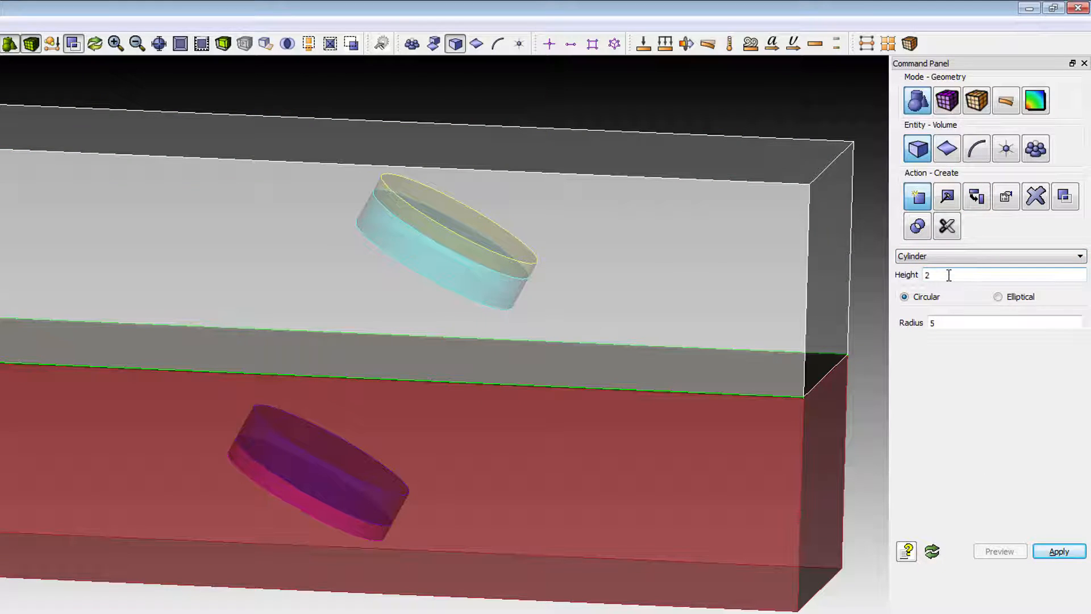
pyautogui.doubleClick(948, 275)
pyautogui.write('12')
pyautogui.click(1060, 553)
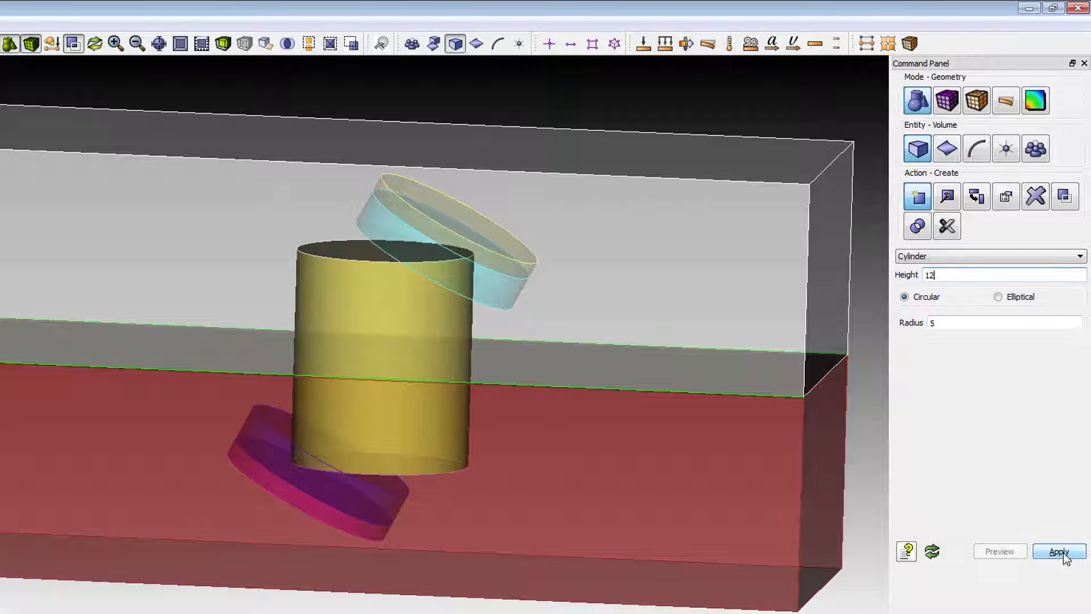
# Move volume 8, the first new cylinder, by a Z distance of {8.5+0.5+6}, previewing the move before applying it.
pyautogui.click(978, 200)
pyautogui.click(959, 260)
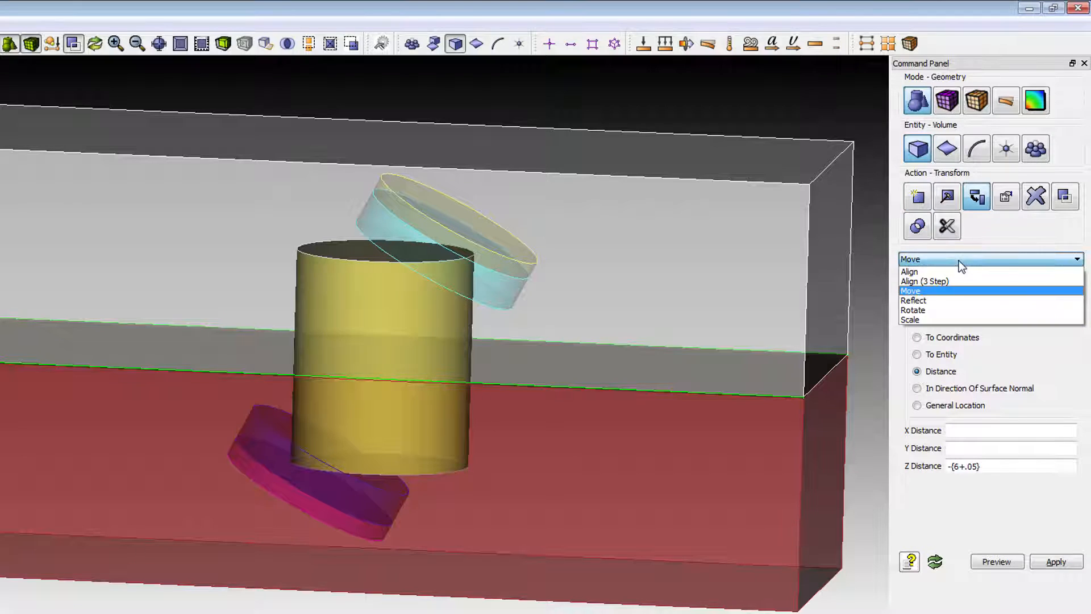
pyautogui.click(952, 289)
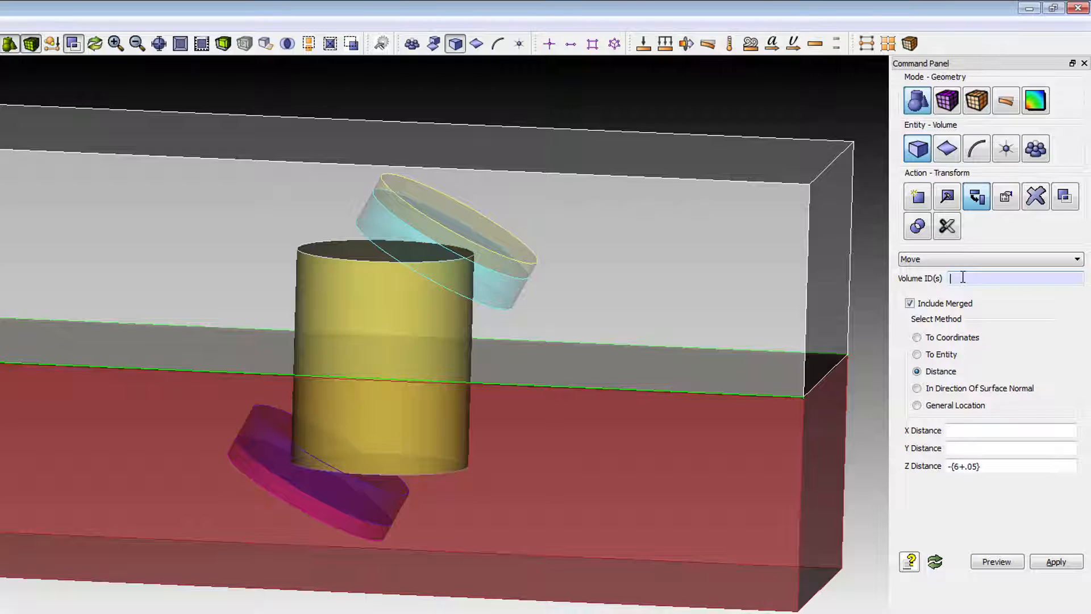
pyautogui.write('8')
pyautogui.moveTo(985, 471); pyautogui.dragTo(913, 471)
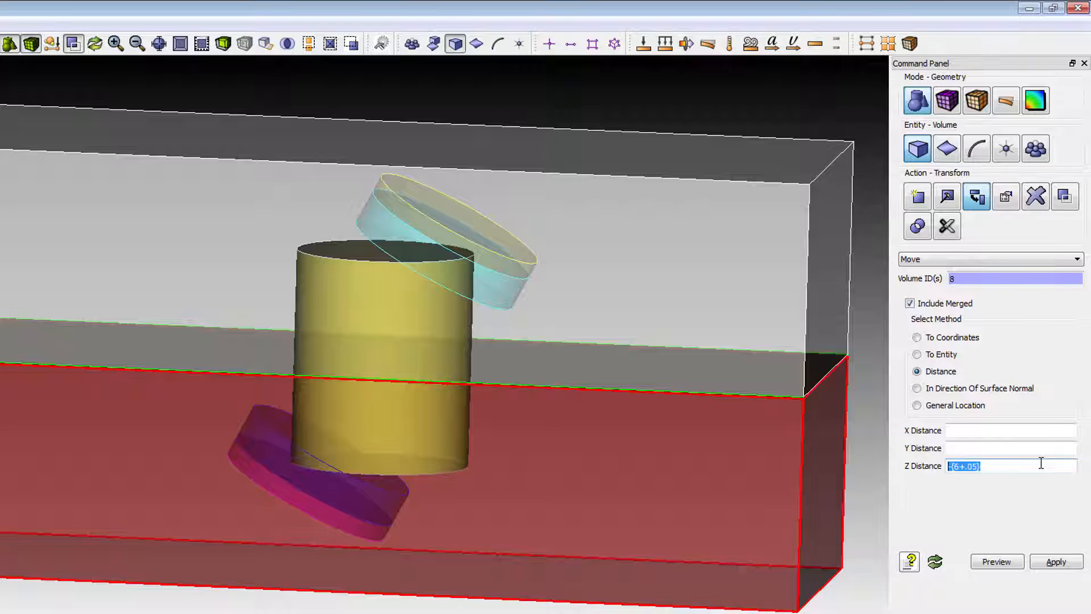
pyautogui.write('{8.5')
pyautogui.write('+0.5')
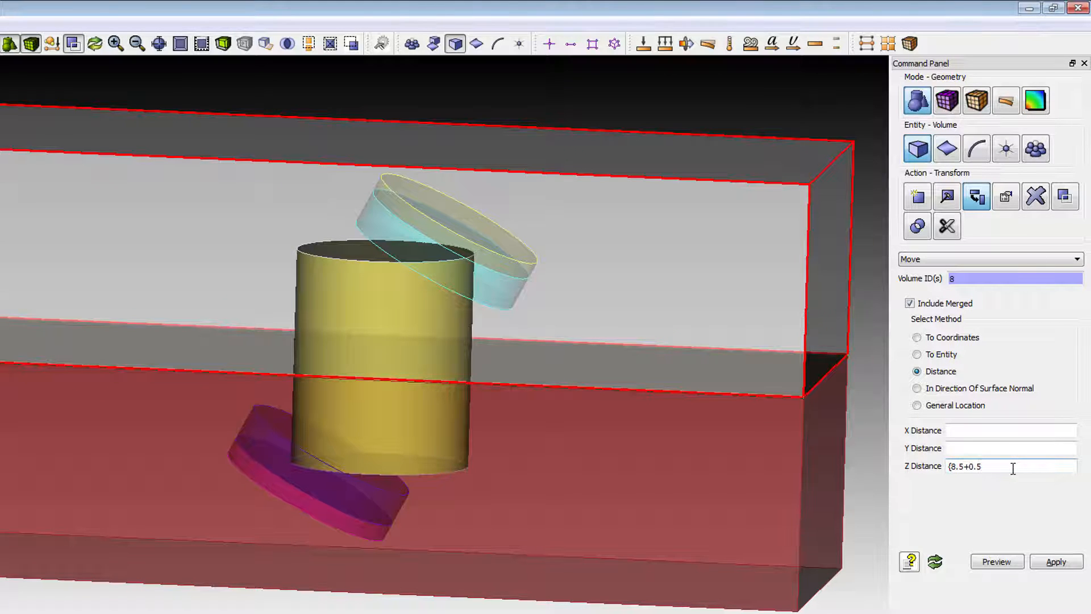
pyautogui.write('+6}')
pyautogui.click(1004, 565)
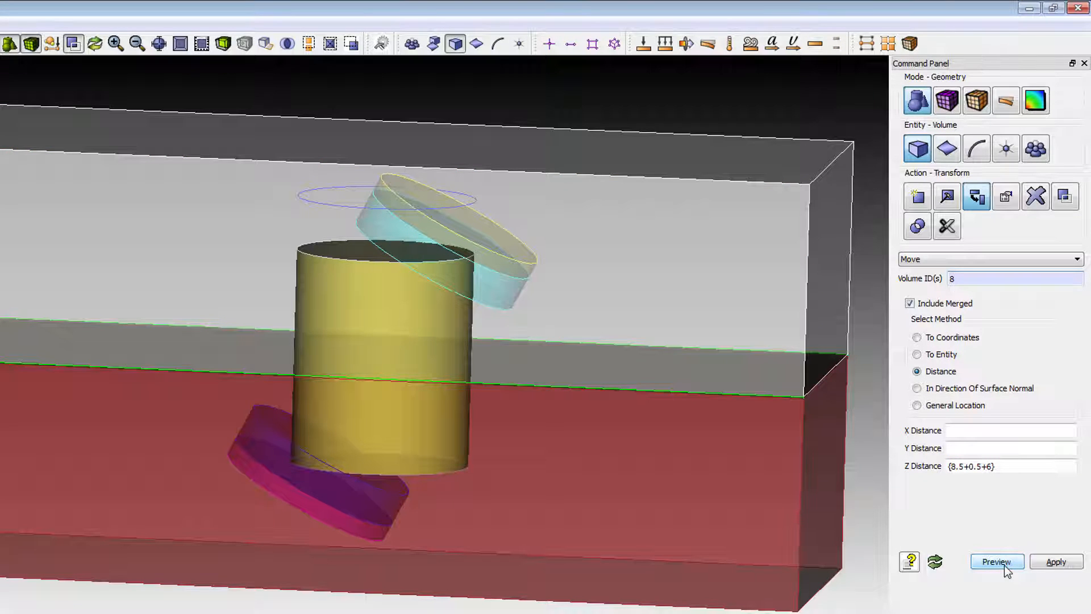
pyautogui.click(1056, 562)
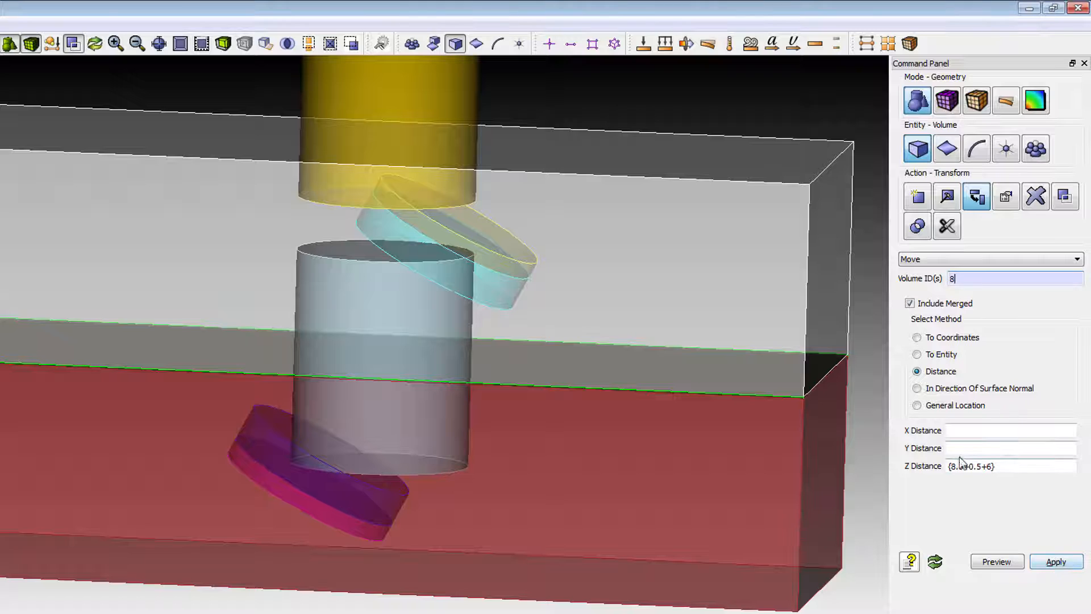
# Move volume 9, the second new cylinder, by a Z distance of -{8.5+0.5+6}.
pyautogui.doubleClick(964, 278)
pyautogui.write('9')
pyautogui.click(950, 465)
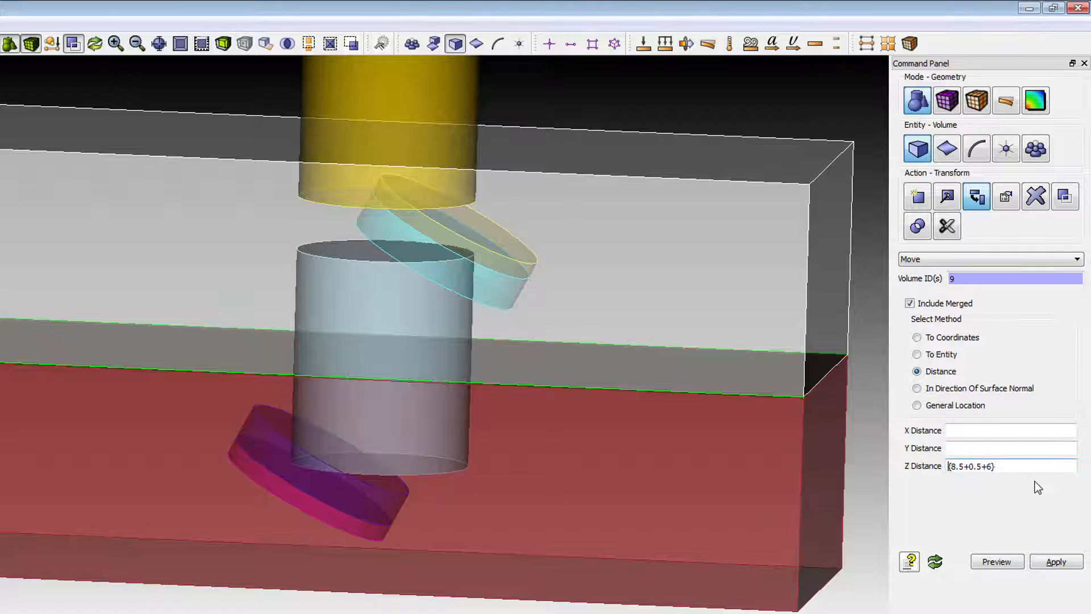
pyautogui.write('-')
pyautogui.click(1057, 561)
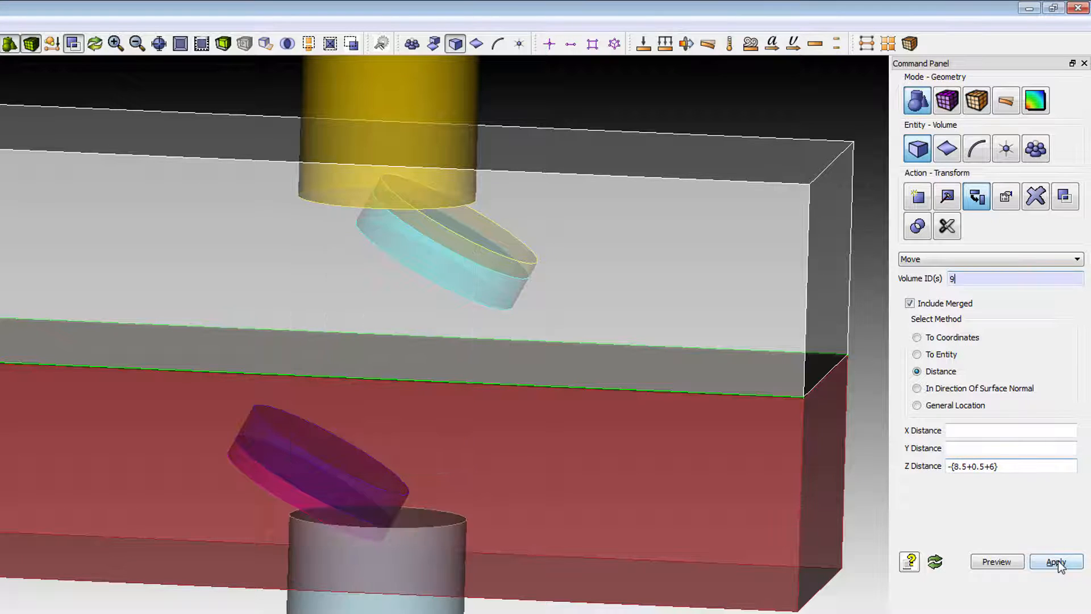
# Rotate volumes 8 and 9 by an angle of 27.21 about the X-axis and check their alignment with the tilted cylinders.
pyautogui.click(959, 257)
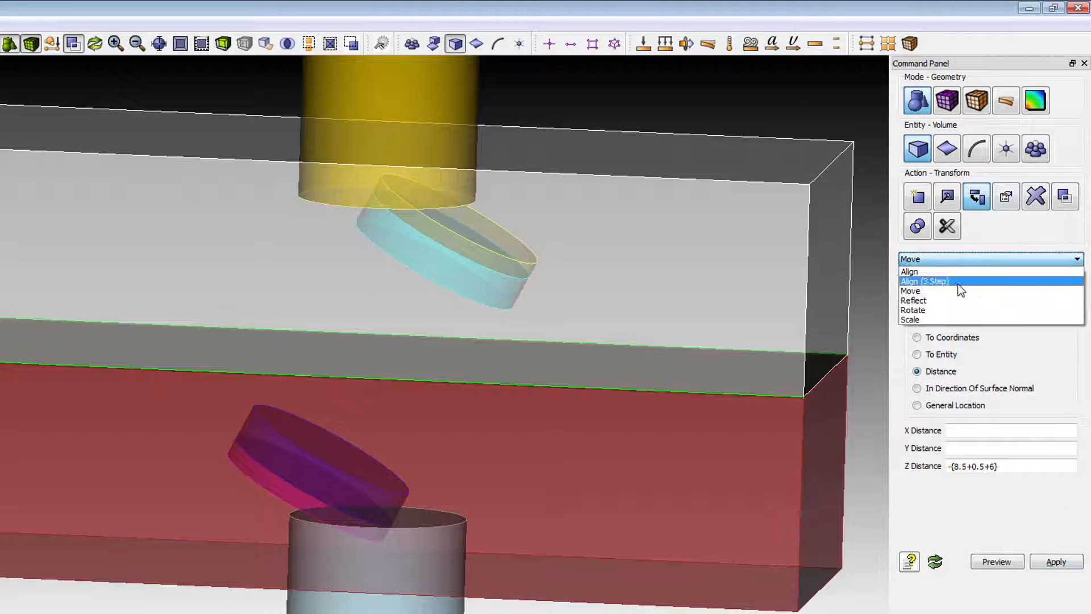
pyautogui.click(960, 311)
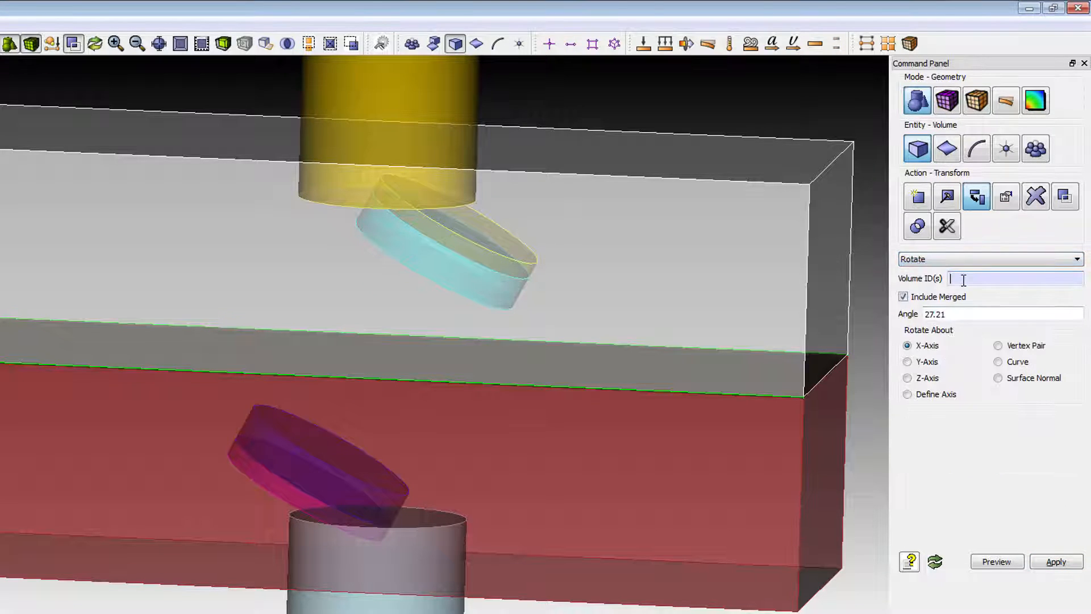
pyautogui.write('8 9')
pyautogui.click(989, 564)
pyautogui.click(1057, 562)
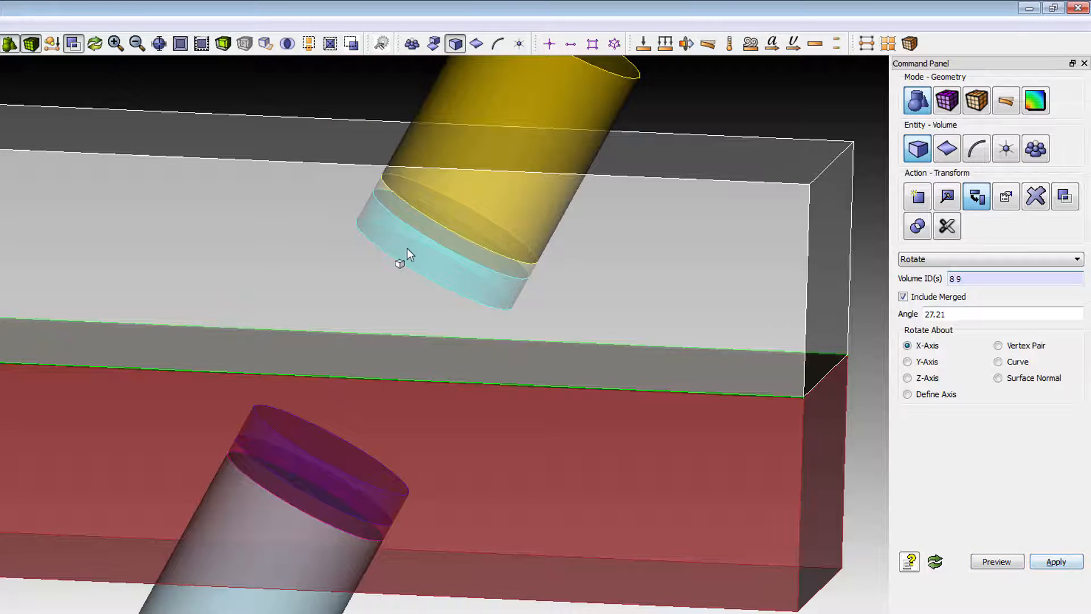
pyautogui.moveTo(506, 319); pyautogui.dragTo(652, 259, button='middle')
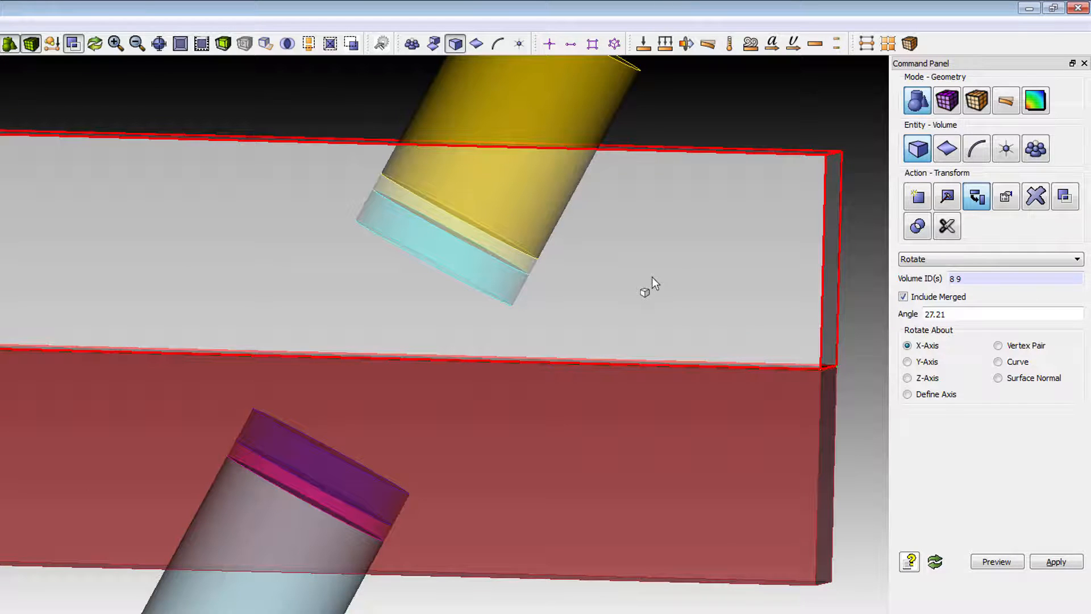
pyautogui.moveTo(650, 290); pyautogui.dragTo(616, 286, button='middle')
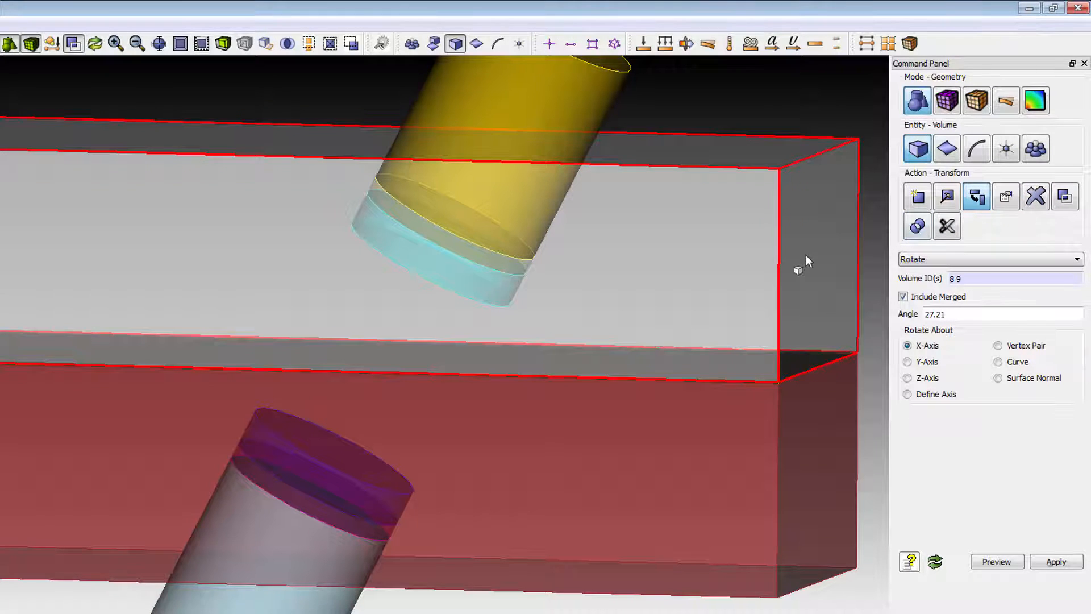
# Subtract bodies 2, 4 and 8 from body 6, the upper air brick, keeping the originals.
pyautogui.click(918, 227)
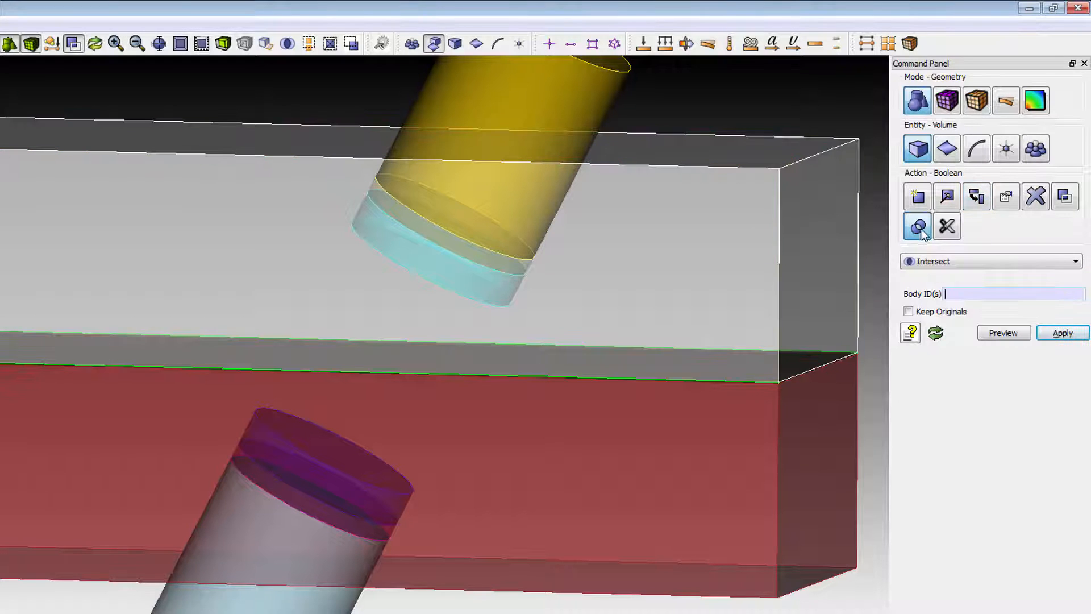
pyautogui.click(943, 261)
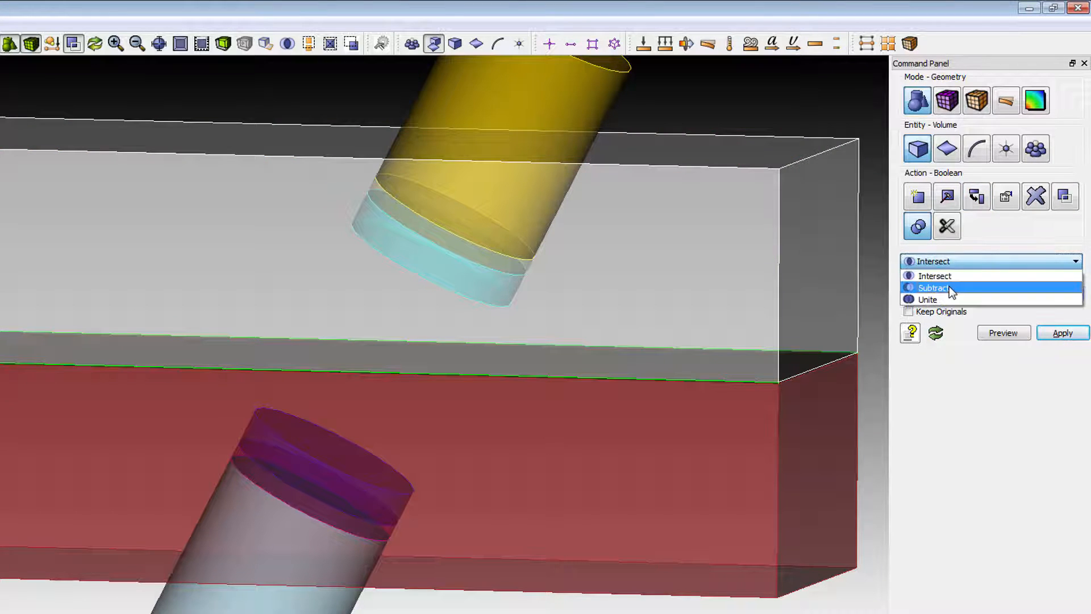
pyautogui.click(949, 287)
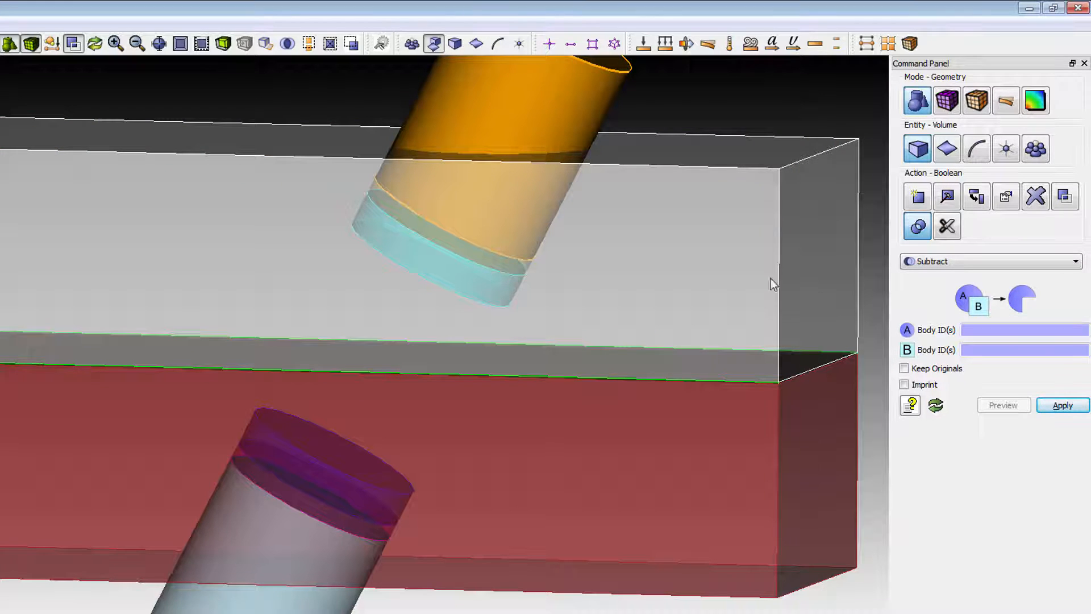
pyautogui.click(664, 206)
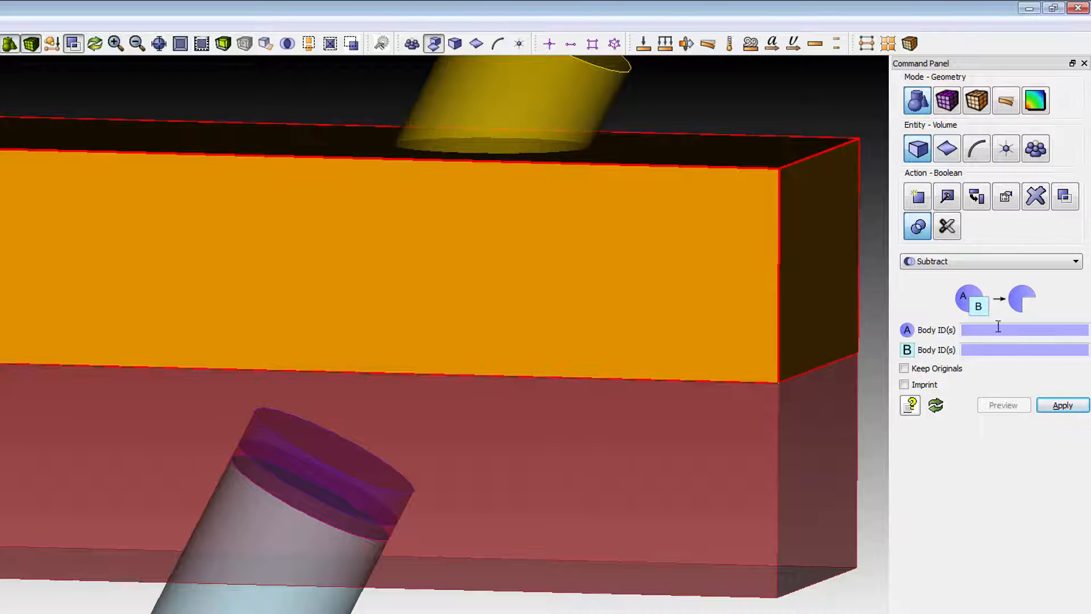
pyautogui.click(707, 262)
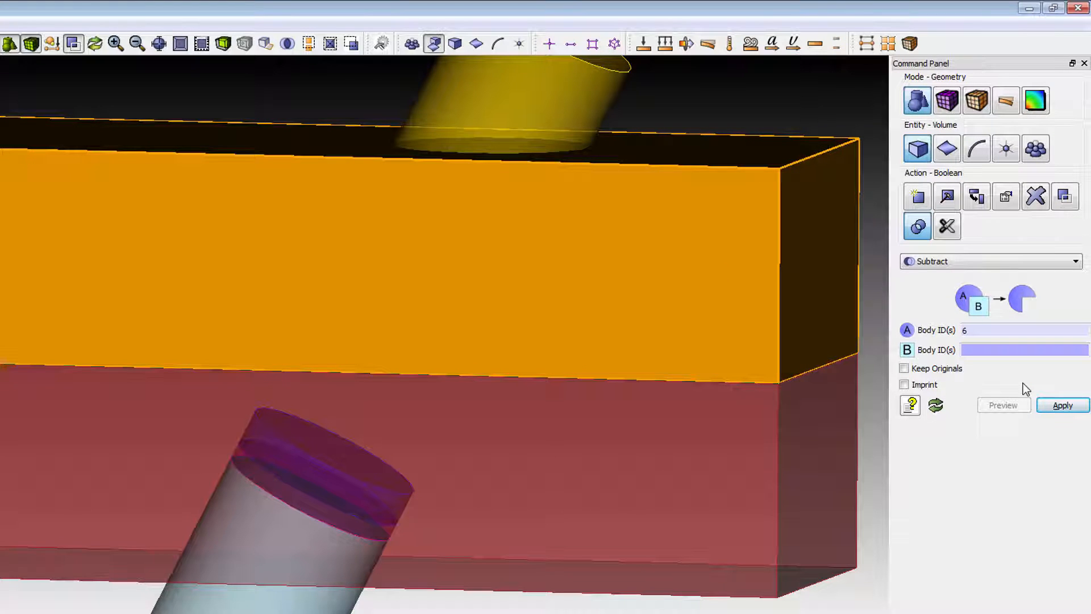
pyautogui.click(1000, 355)
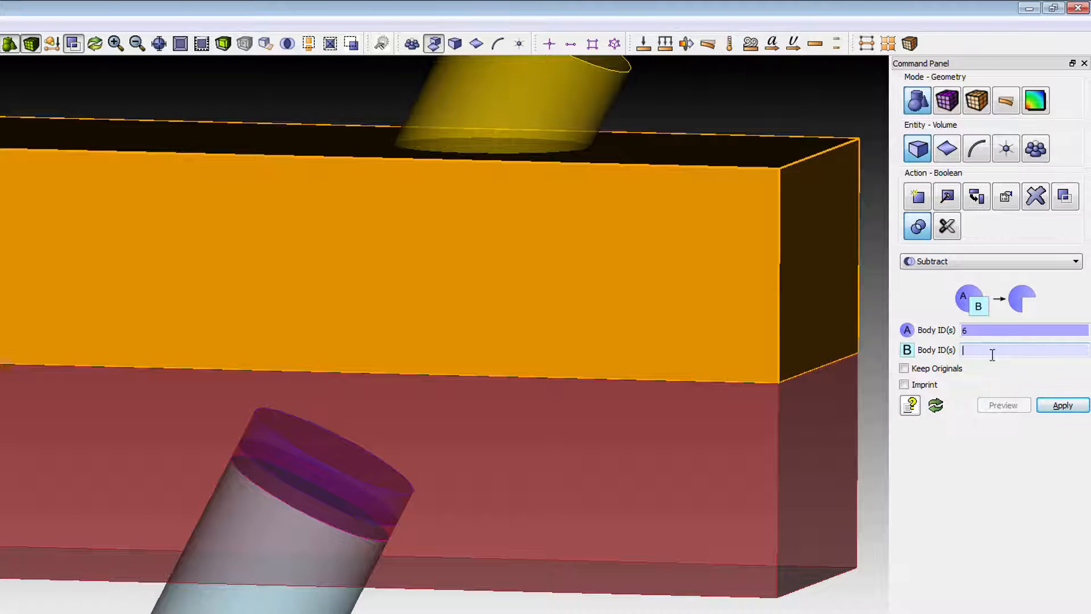
pyautogui.click(29, 108)
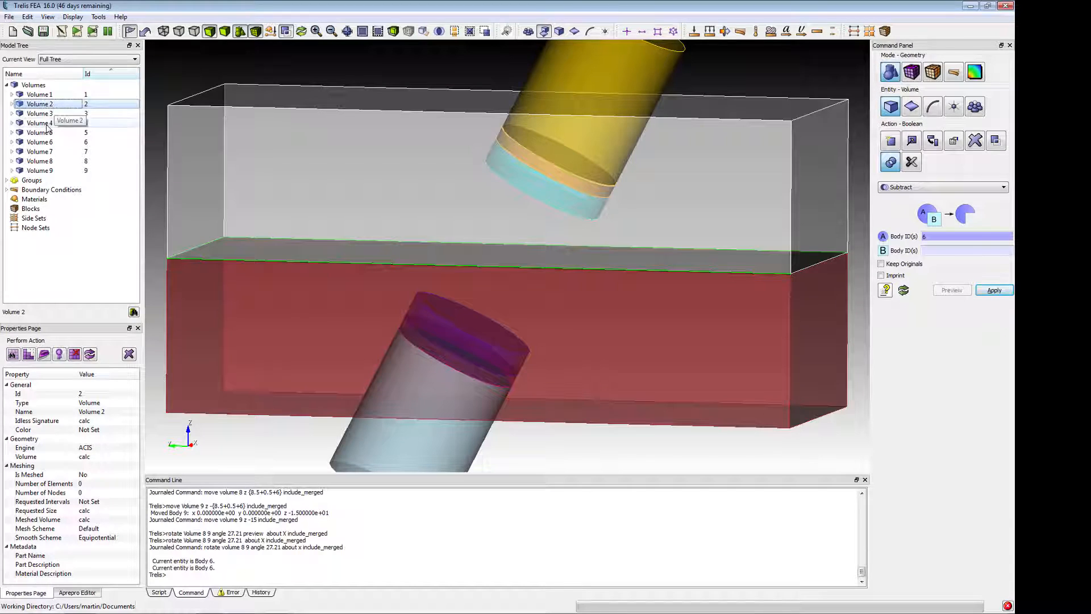
pyautogui.keyDown('ctrl'); pyautogui.click(40, 123); pyautogui.keyUp('ctrl')
pyautogui.keyDown('ctrl'); pyautogui.click(46, 162); pyautogui.keyUp('ctrl')
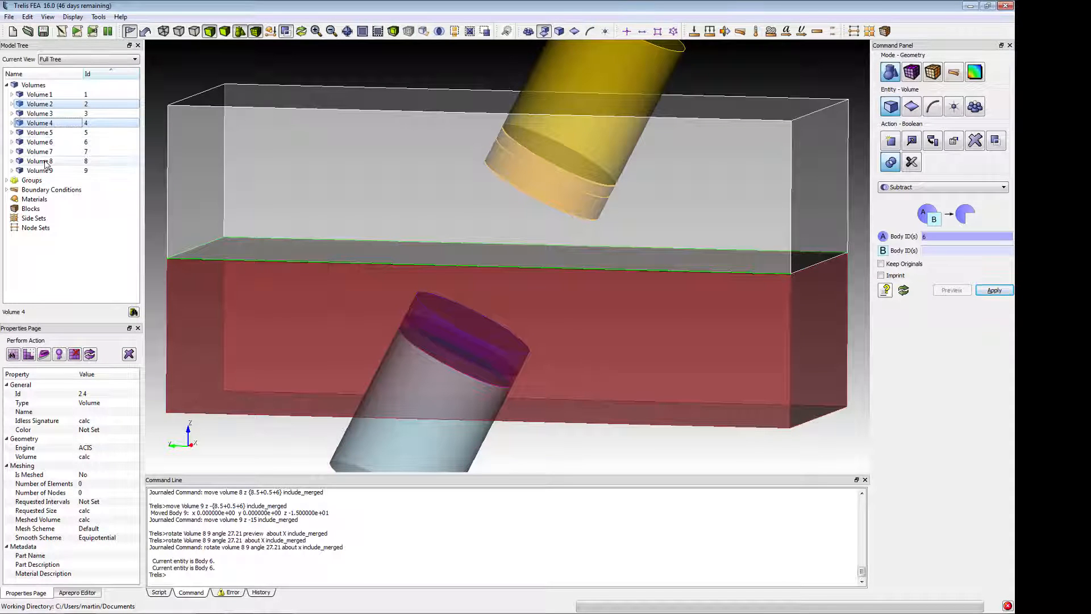
pyautogui.click(940, 252)
pyautogui.write('2 4')
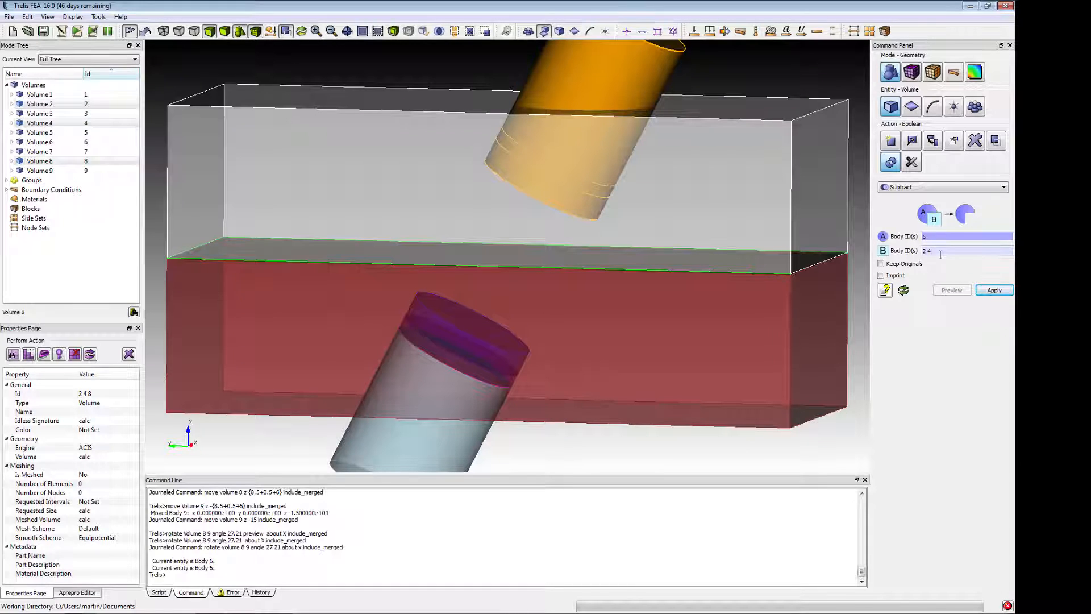
pyautogui.write(' 8')
pyautogui.click(903, 265)
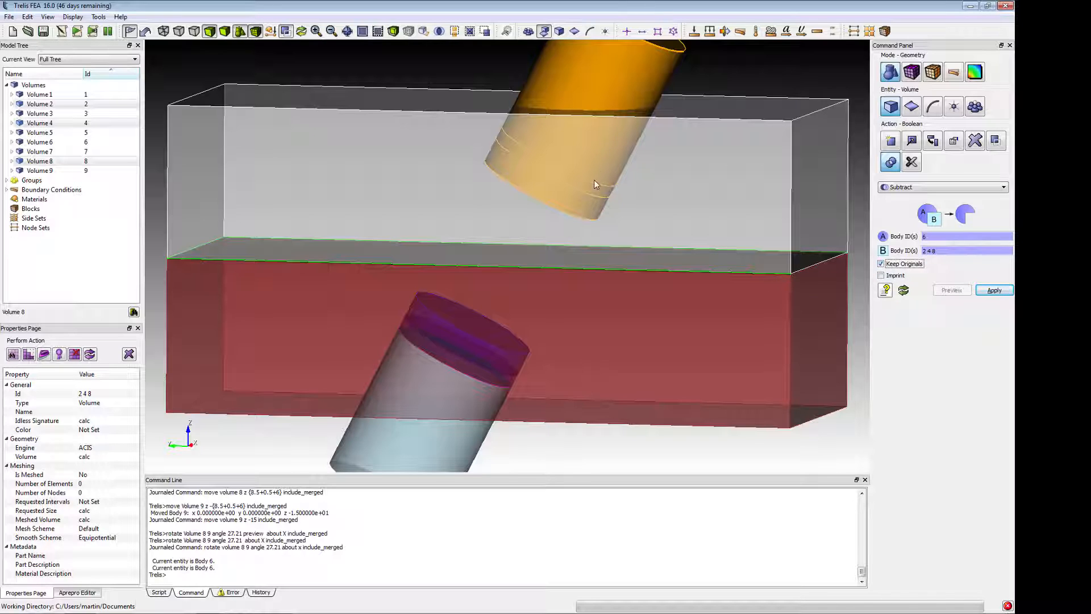
pyautogui.click(994, 291)
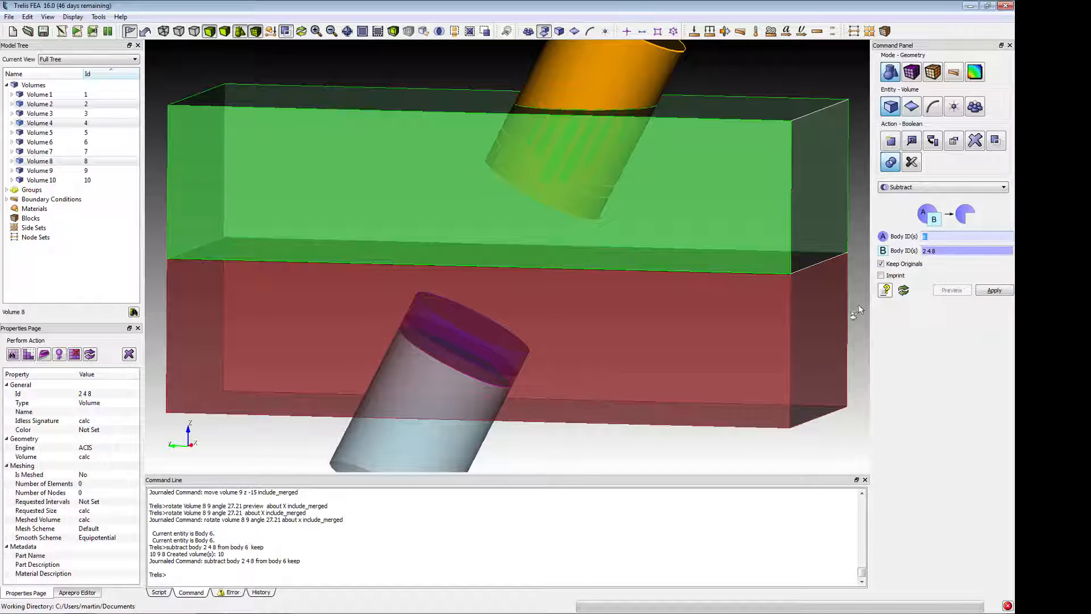
# Subtract bodies 3, 5 and 9 from body 7, the lower air brick, keeping the originals.
pyautogui.click(781, 340)
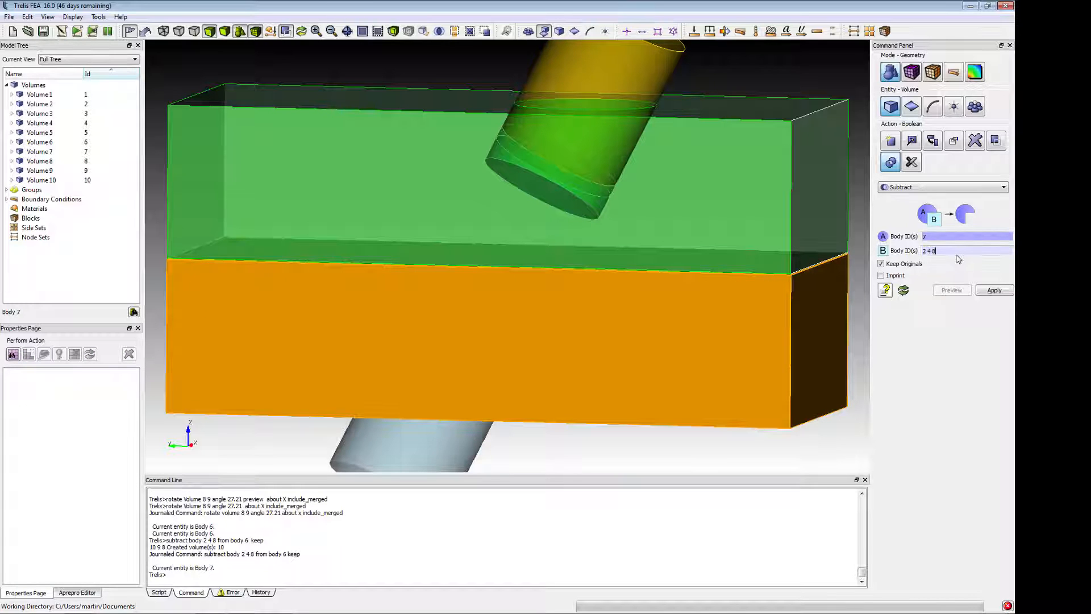
pyautogui.click(957, 250)
pyautogui.click(40, 116)
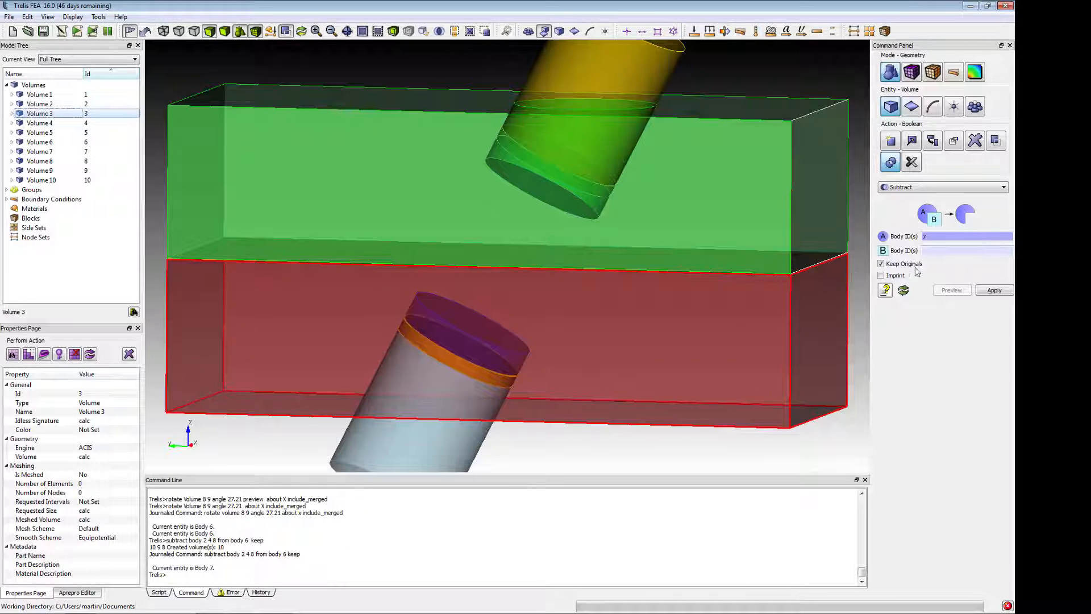
pyautogui.click(936, 252)
pyautogui.write('3 5')
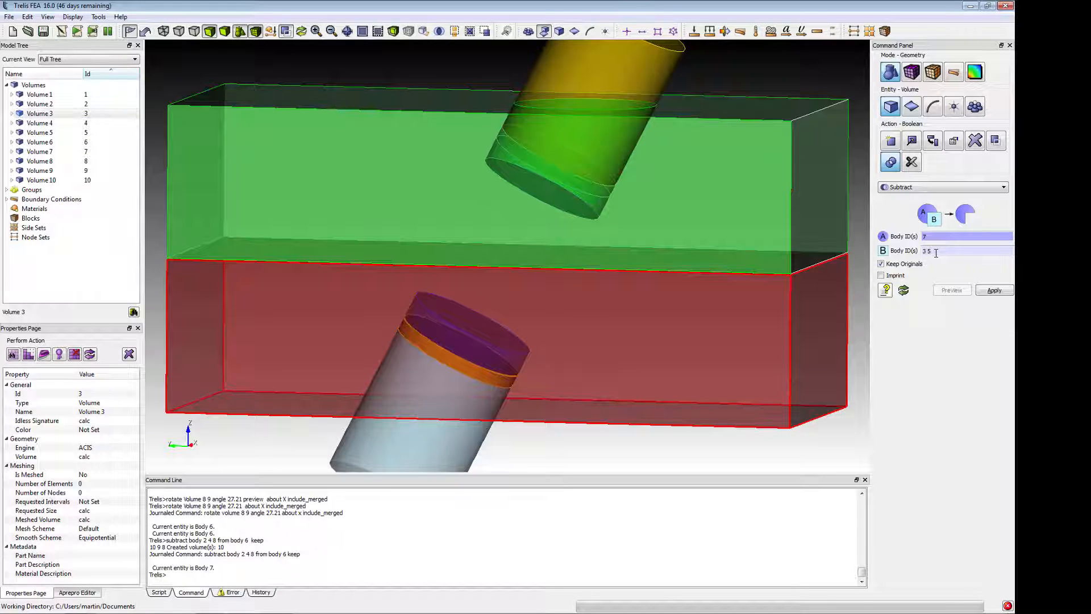
pyautogui.click(822, 319)
pyautogui.click(994, 290)
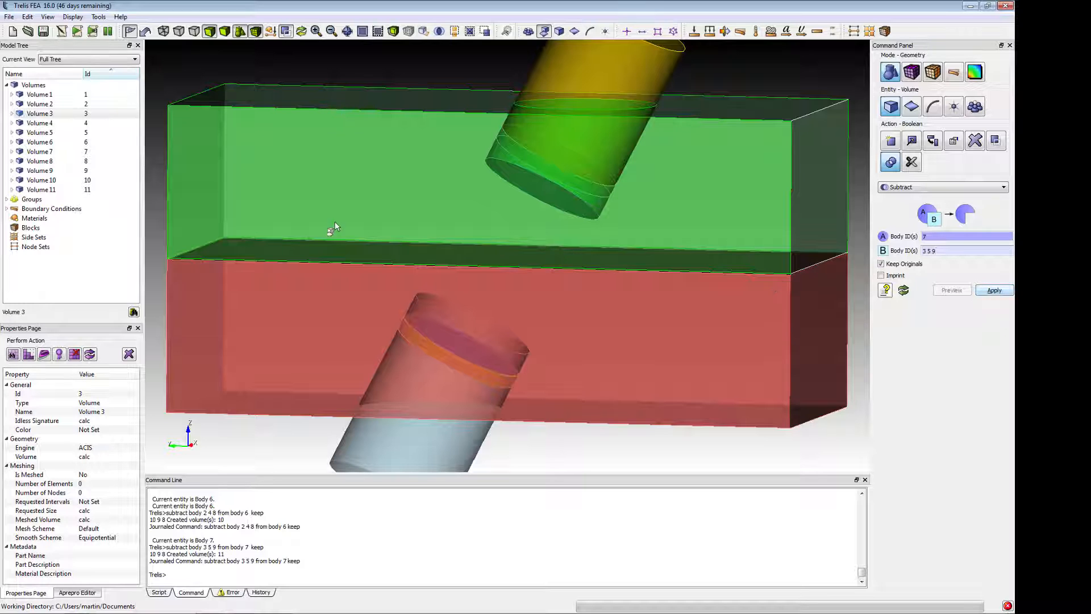
# Check the cut-out in volume 10, then delete the original air bricks, volumes 6 and 7.
pyautogui.click(164, 182)
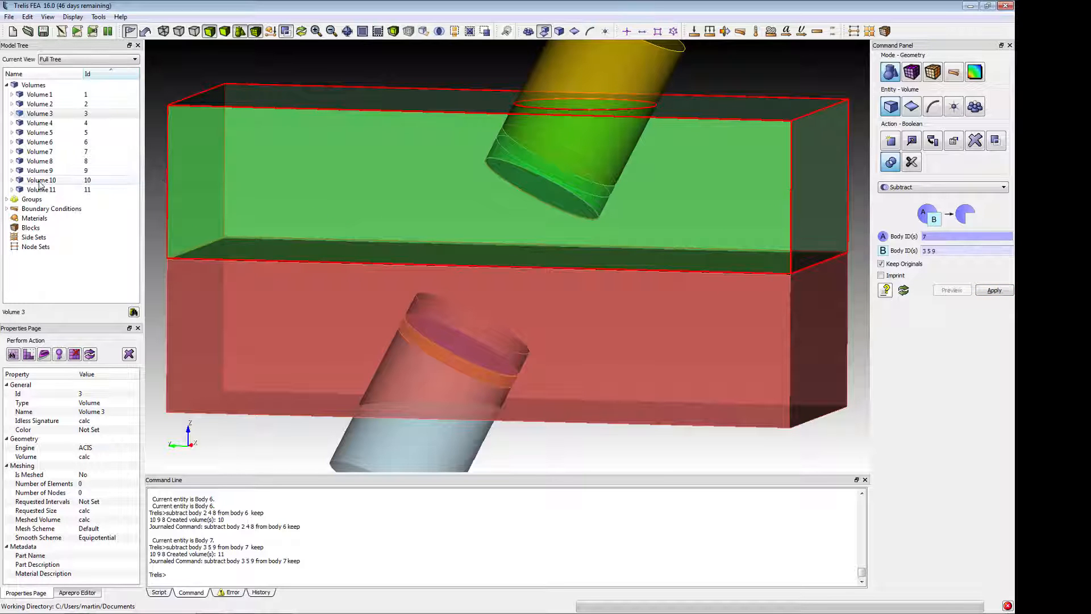
pyautogui.moveTo(539, 192); pyautogui.dragTo(560, 341)
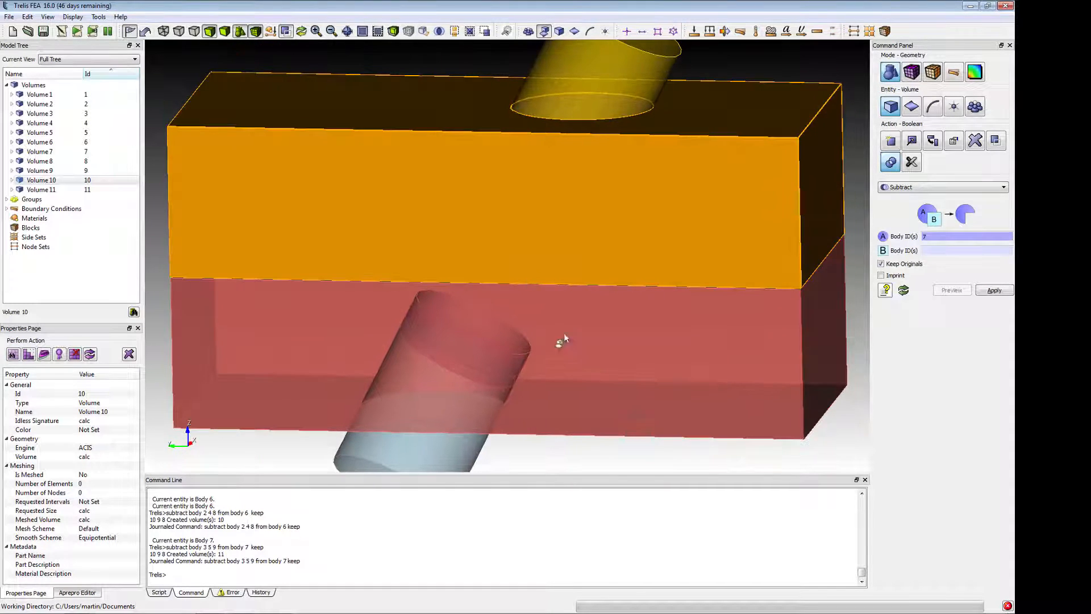
pyautogui.click(43, 142)
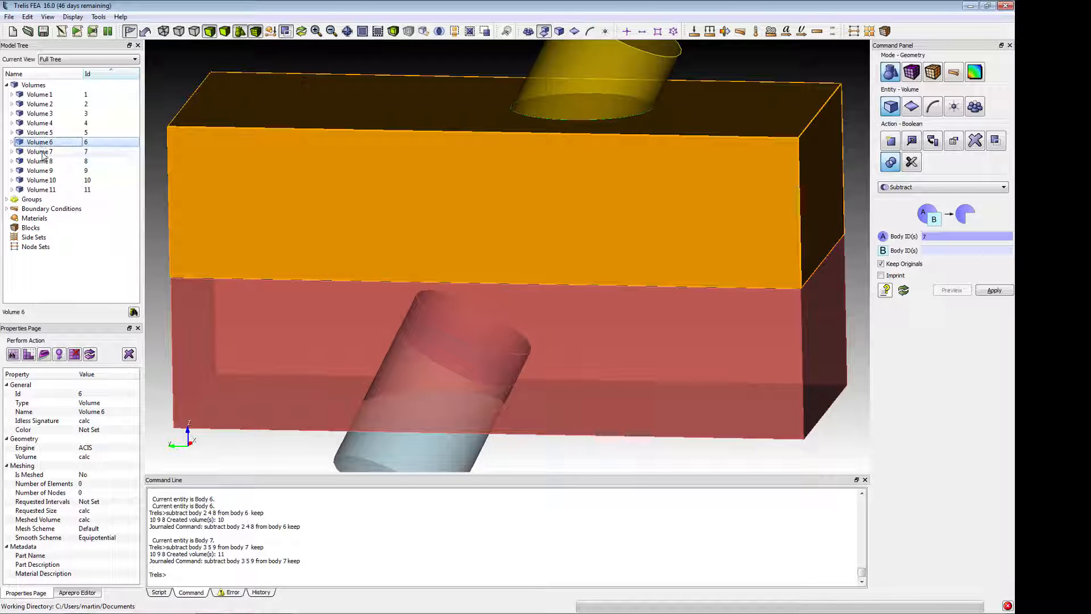
pyautogui.click(43, 151)
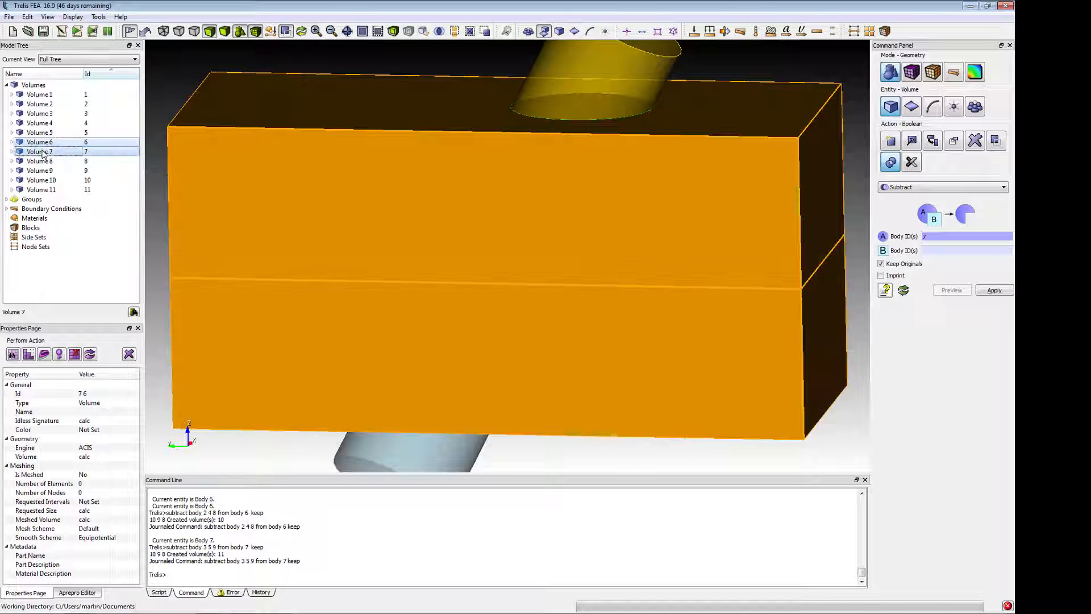
pyautogui.rightClick(43, 151)
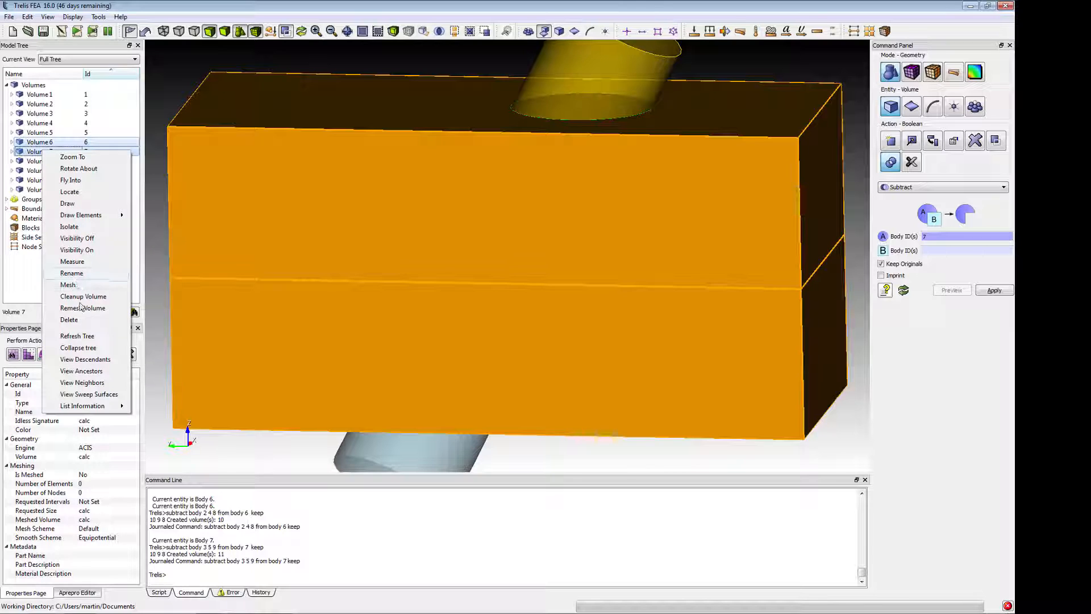
pyautogui.click(82, 323)
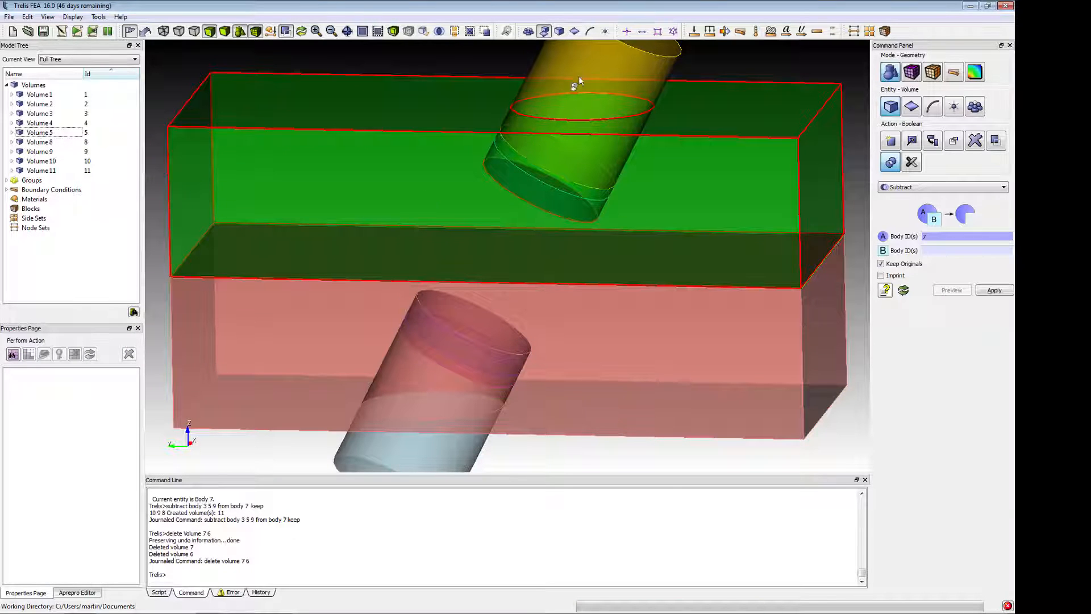
# Delete bodies 8 and 9, the long cutting cylinders, and inspect the remaining cut-outs in the air bricks.
pyautogui.click(600, 62)
pyautogui.keyDown('ctrl'); pyautogui.click(463, 451); pyautogui.keyUp('ctrl')
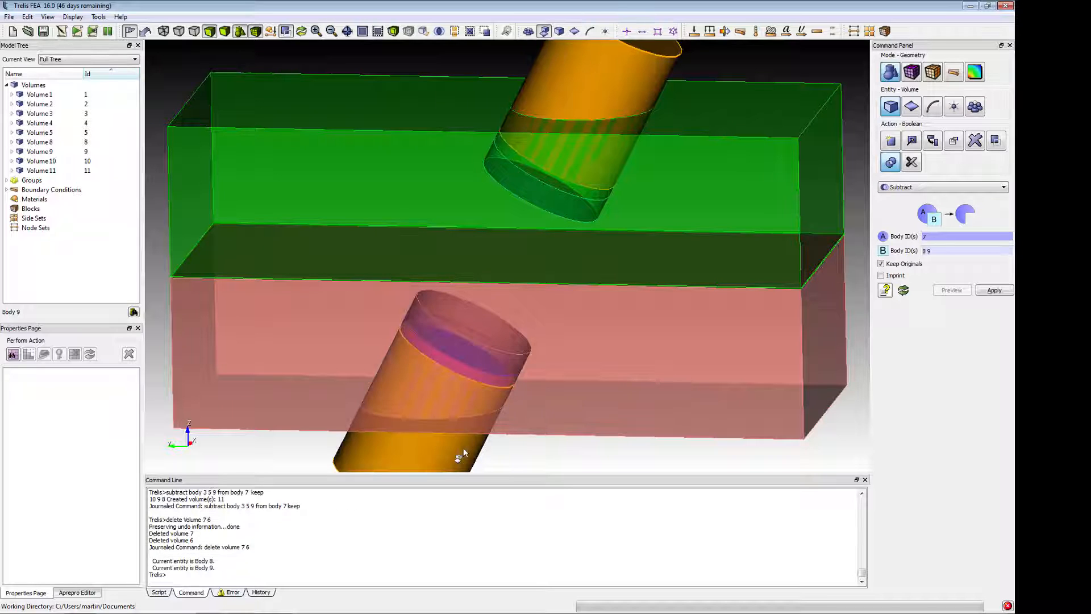
pyautogui.rightClick(463, 451)
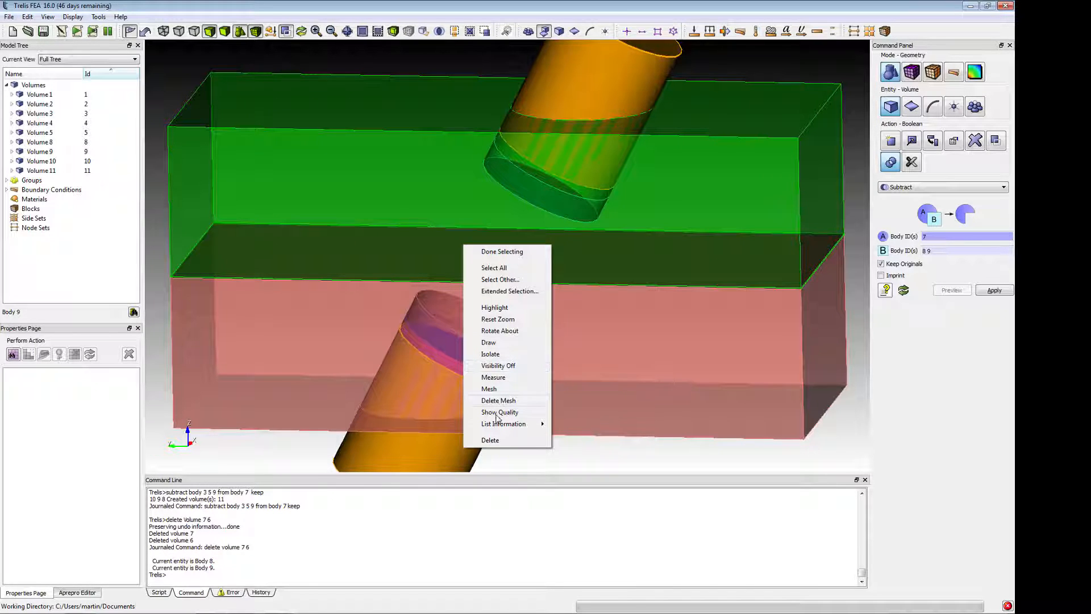
pyautogui.click(500, 441)
pyautogui.moveTo(518, 461); pyautogui.dragTo(602, 245, button='middle')
pyautogui.moveTo(501, 252)
pyautogui.mouseDown(button='middle')
pyautogui.moveTo(561, 234)
pyautogui.moveTo(512, 185)
pyautogui.moveTo(567, 243)
pyautogui.mouseUp(button='middle')
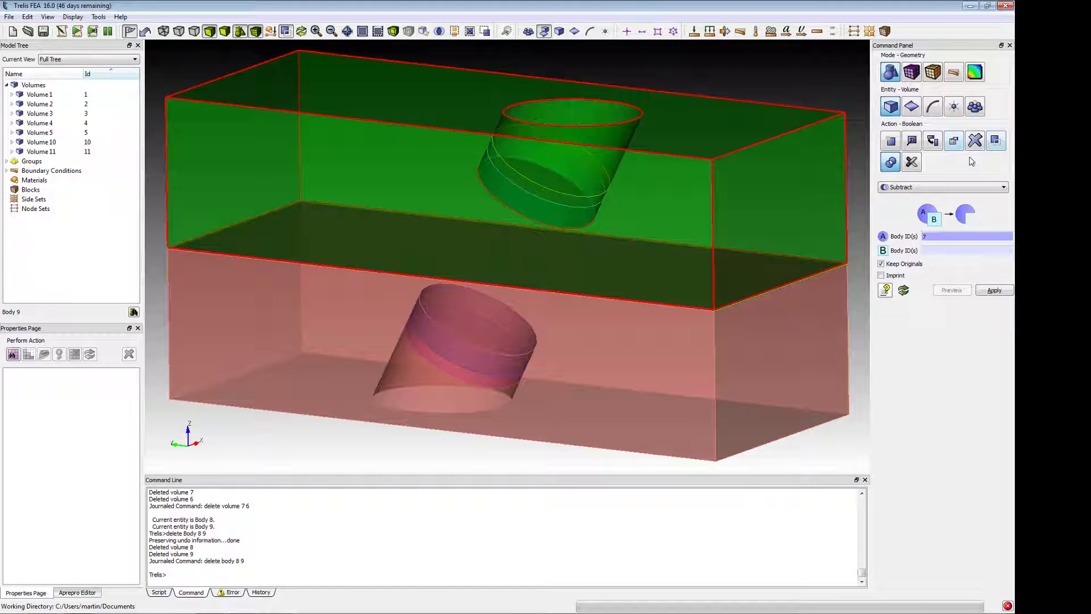
# Imprint and merge all bodies of the model.
pyautogui.click(999, 142)
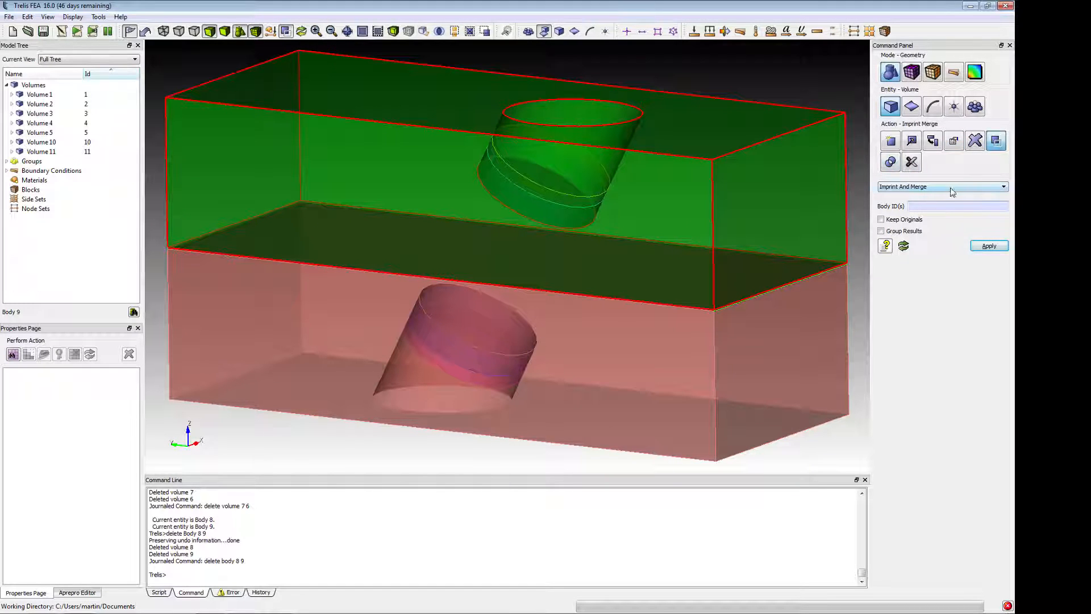
pyautogui.write('all')
pyautogui.click(989, 246)
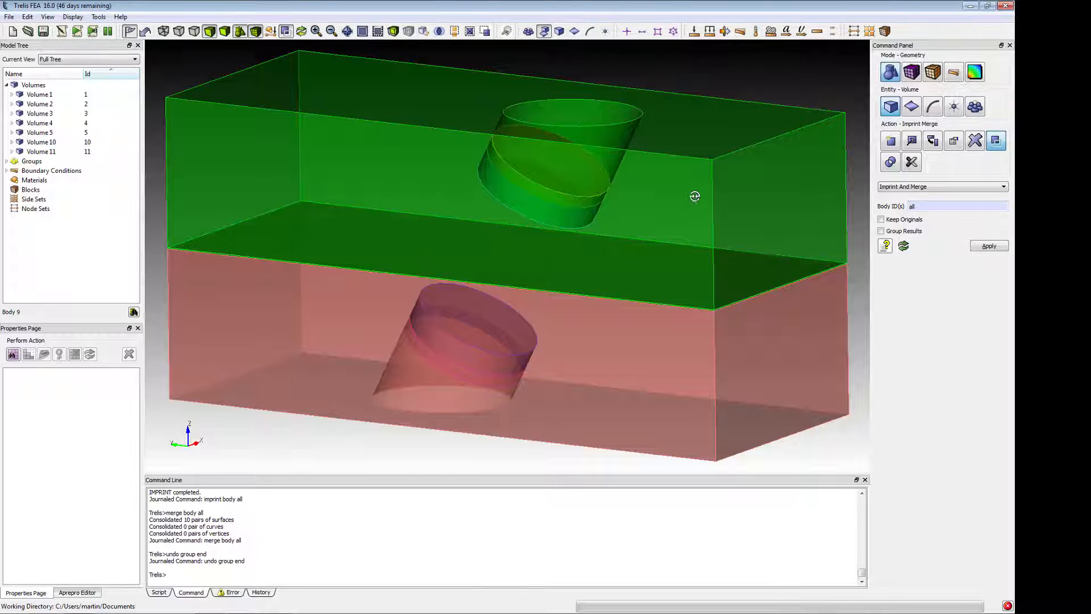
pyautogui.moveTo(697, 195); pyautogui.dragTo(699, 200)
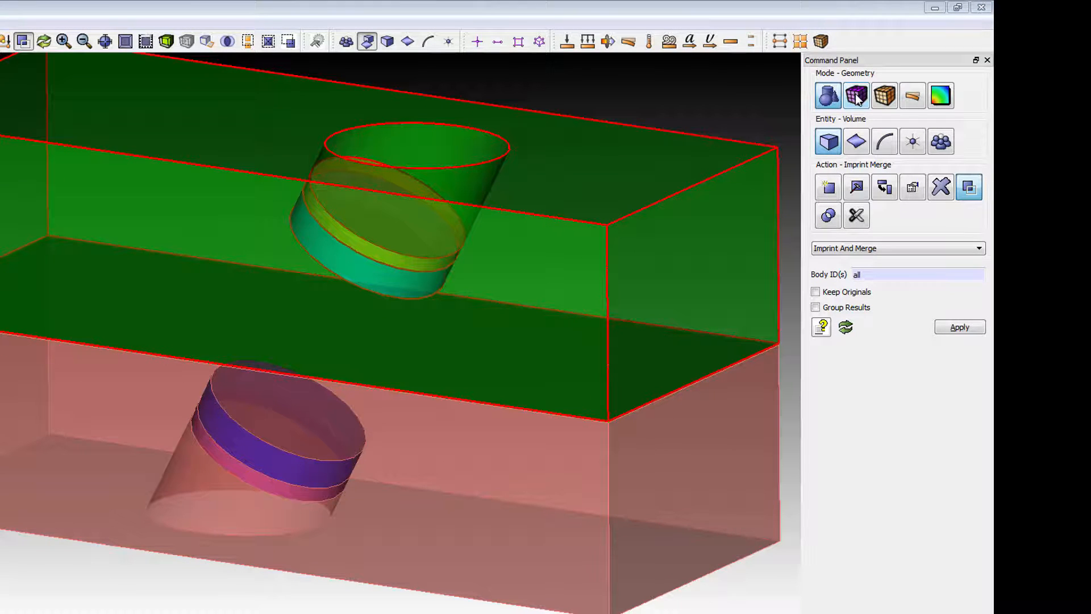
# Start volume mesh sizing for volumes 1 to 5 and preview the automatic intervals with a coarser auto factor.
pyautogui.click(857, 97)
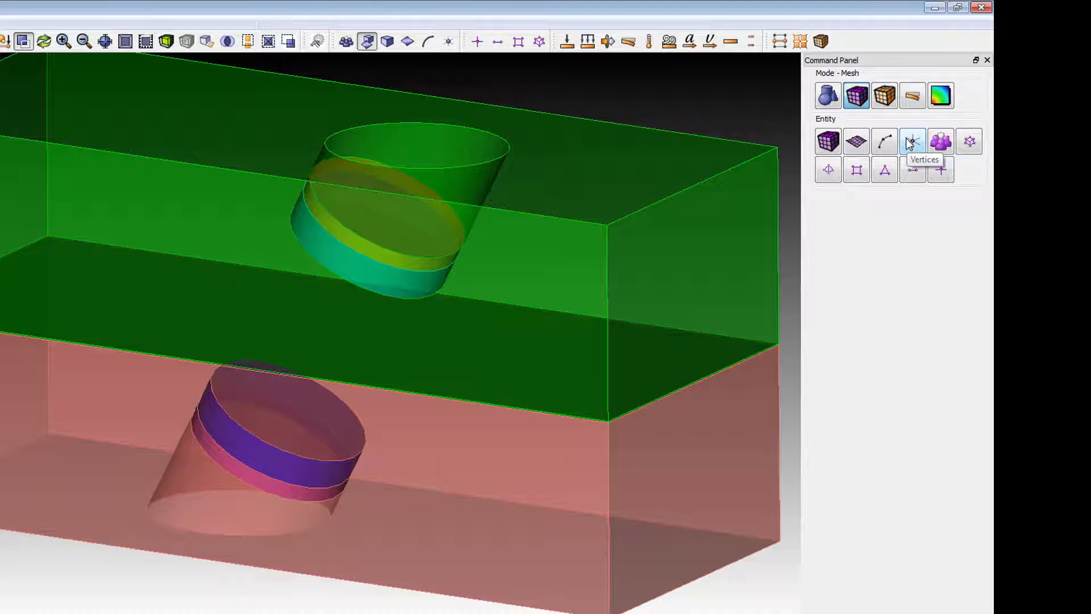
pyautogui.click(830, 146)
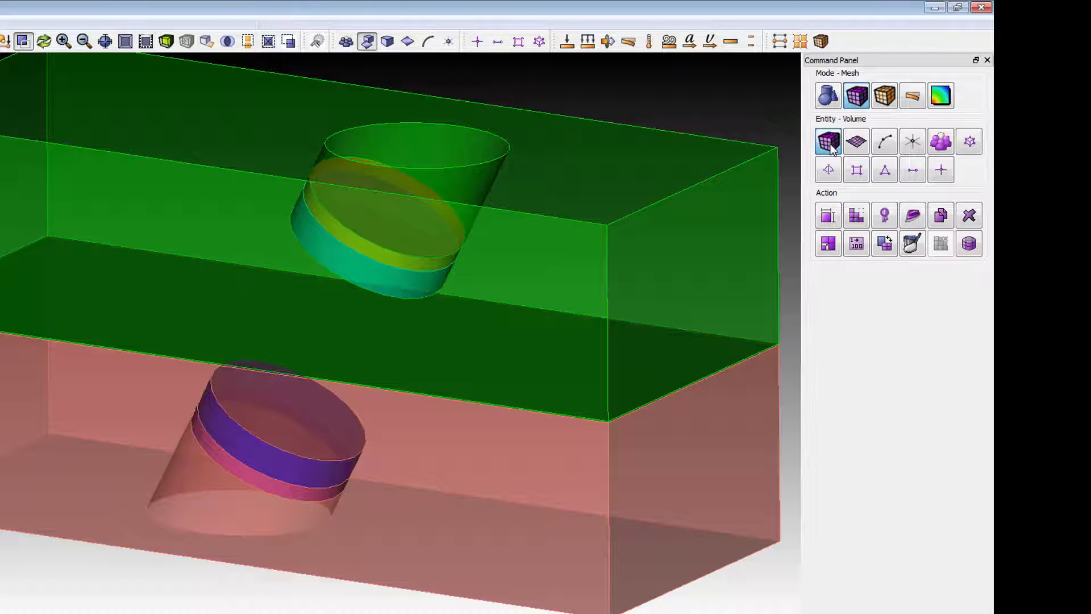
pyautogui.click(829, 216)
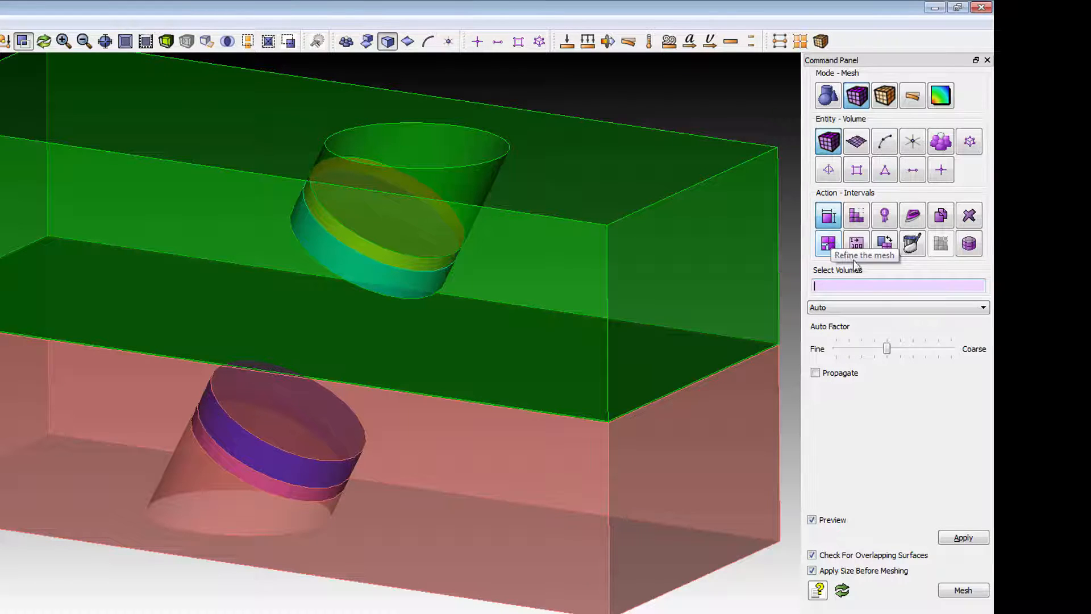
pyautogui.write('1')
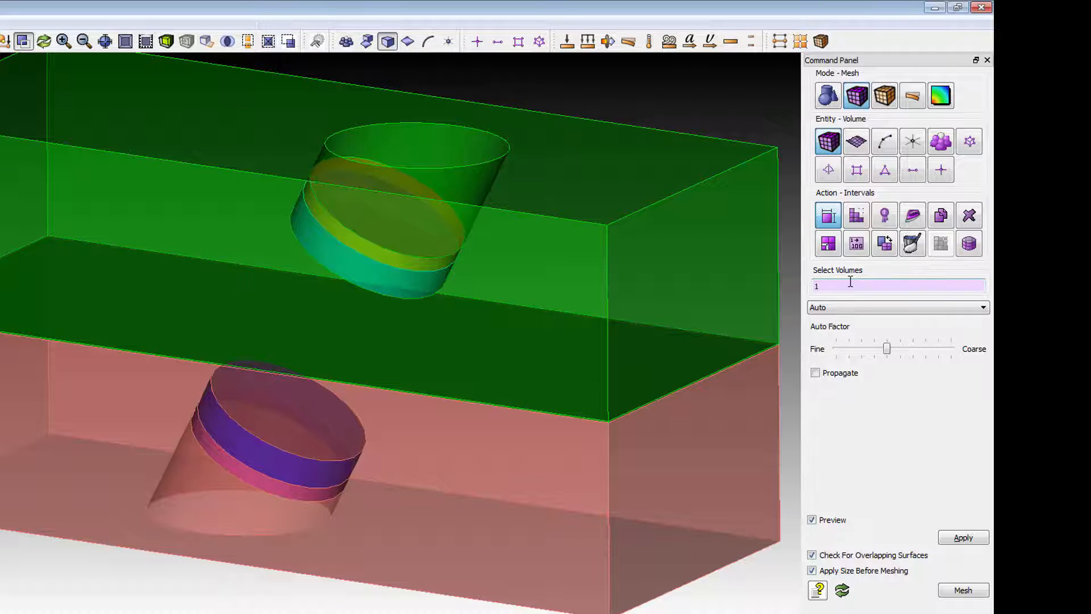
pyautogui.write(' to 5')
pyautogui.press('Tab')
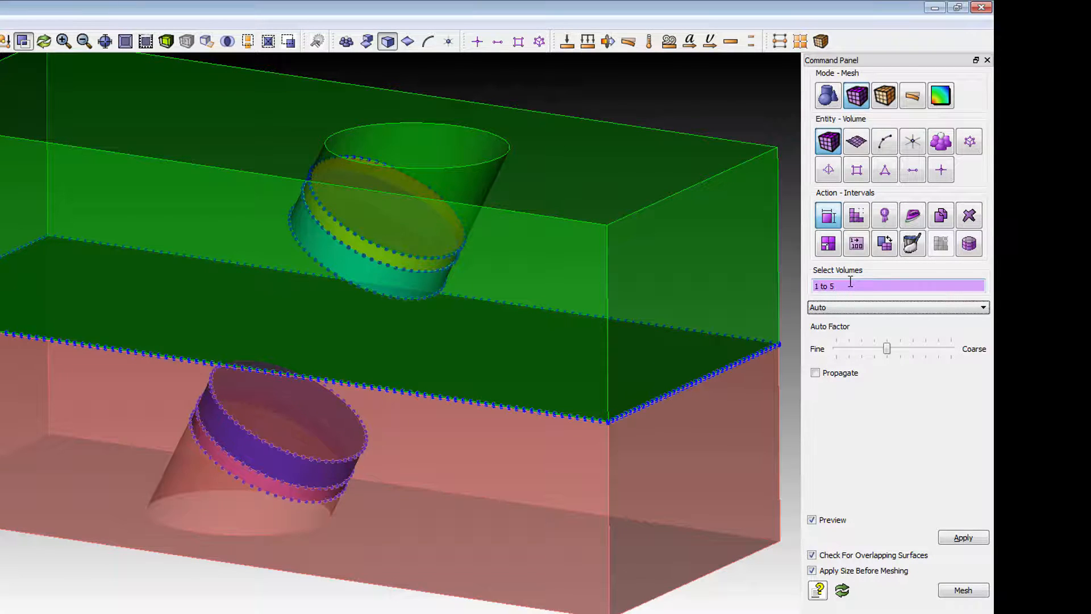
pyautogui.click(897, 352)
pyautogui.moveTo(897, 352)
pyautogui.mouseDown()
pyautogui.moveTo(916, 351)
pyautogui.moveTo(845, 362)
pyautogui.moveTo(912, 352)
pyautogui.moveTo(900, 351)
pyautogui.mouseUp()
# Apply an approximate element size of 1 to volumes 1 to 5 and mesh them.
pyautogui.click(872, 311)
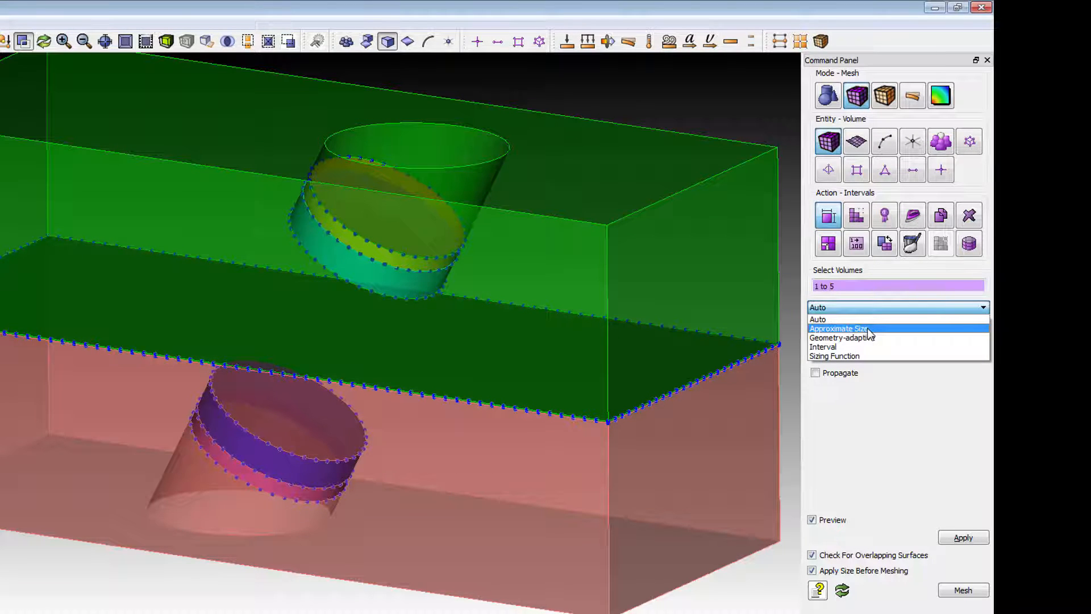
pyautogui.click(867, 328)
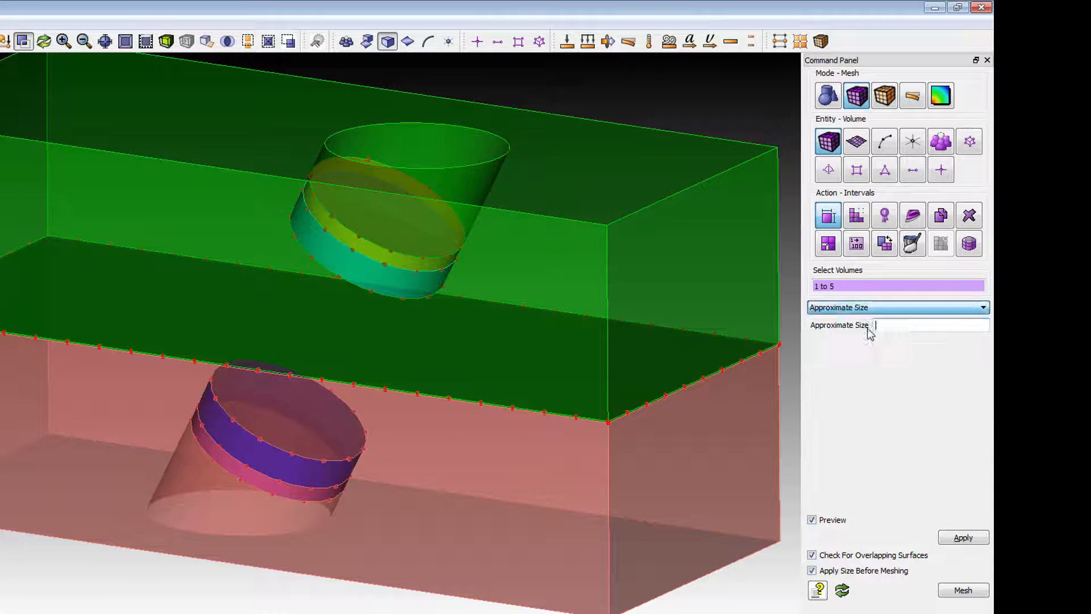
pyautogui.click(897, 325)
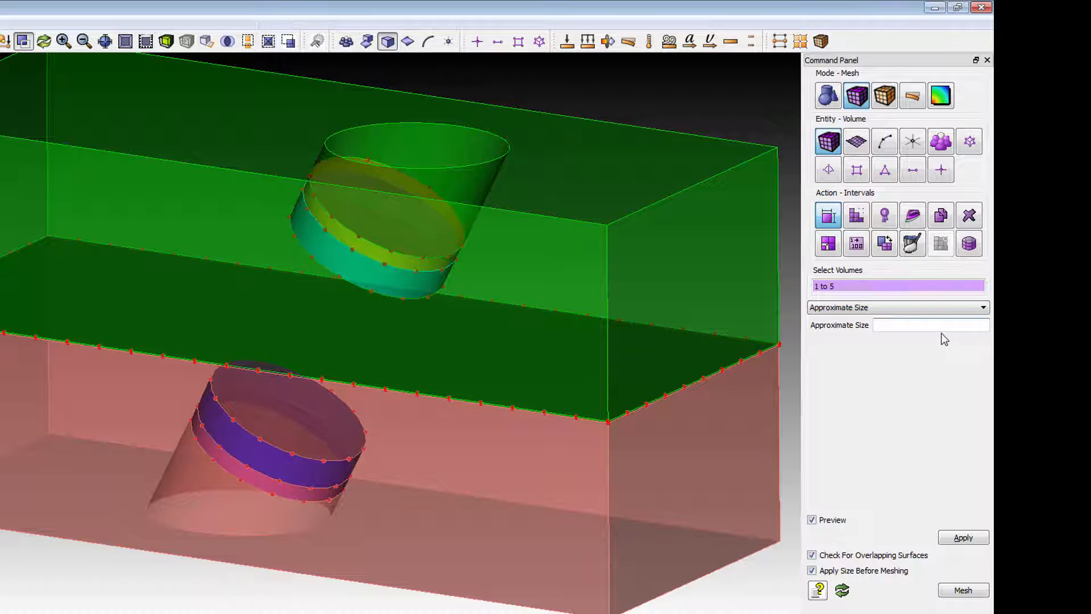
pyautogui.write('1')
pyautogui.press('Tab')
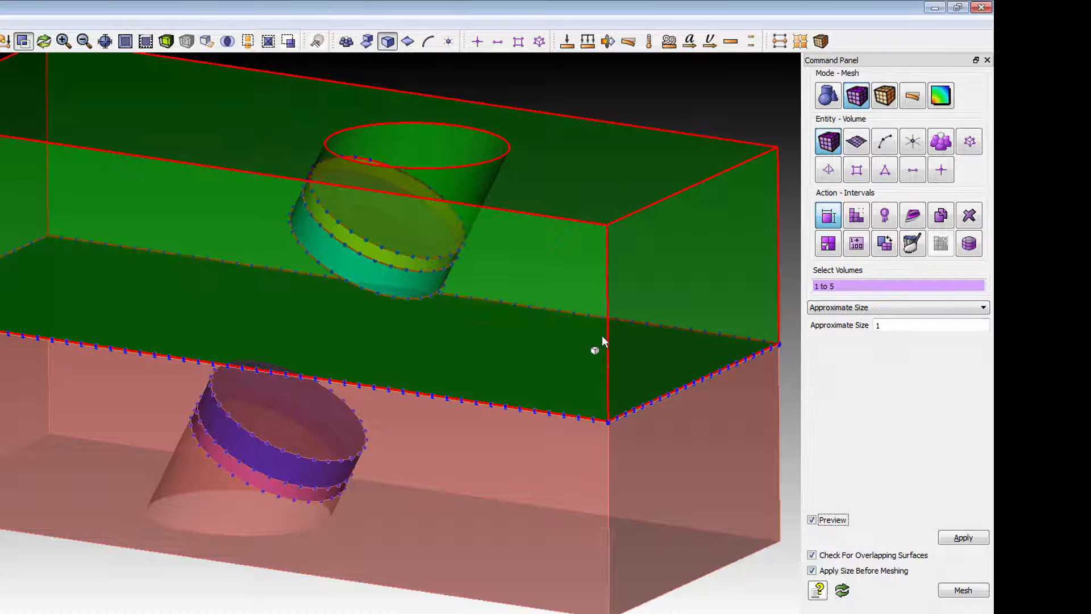
pyautogui.click(968, 537)
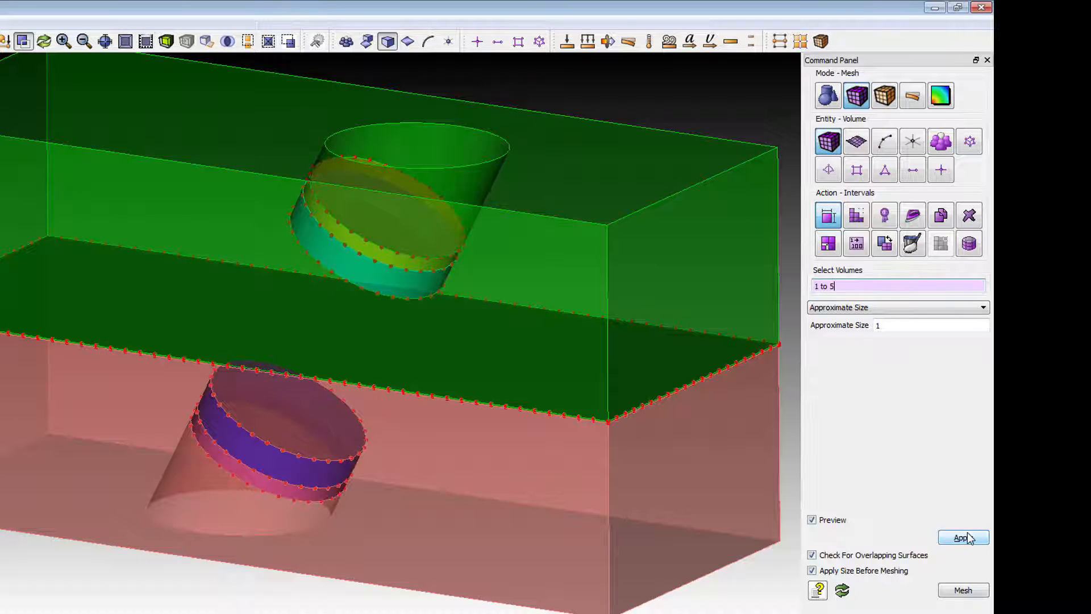
pyautogui.click(963, 590)
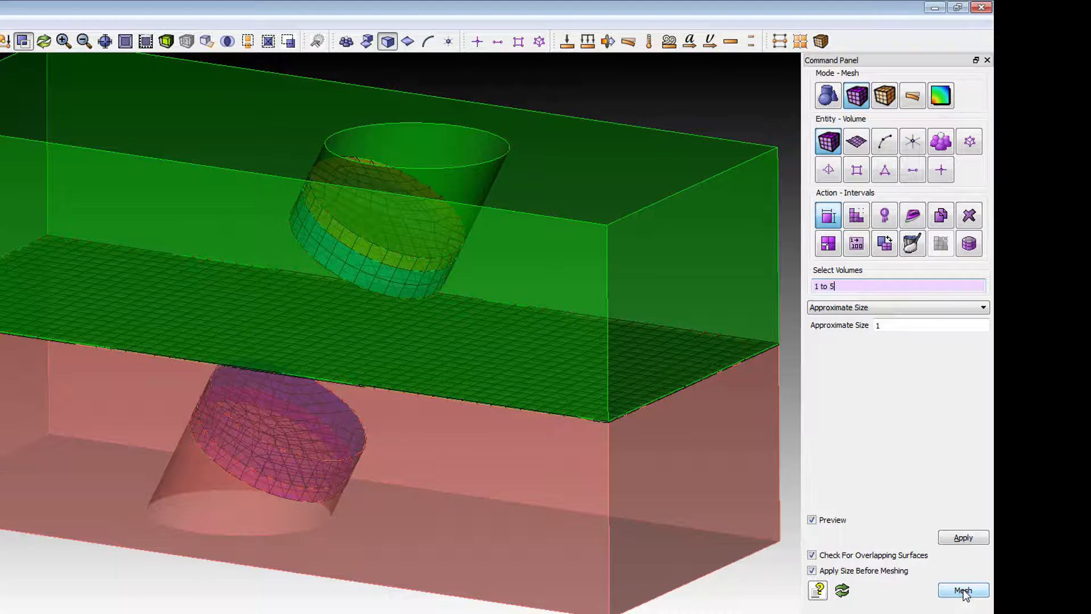
pyautogui.click(354, 259)
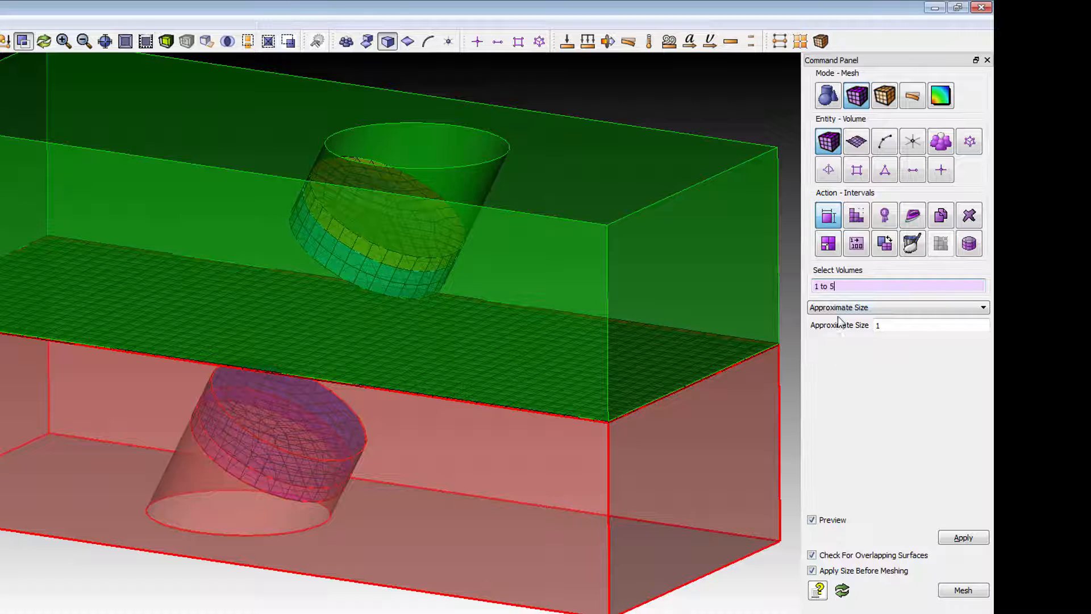
# Apply an approximate element size of {343000/50e3/20} to the air volumes 10 and 11.
pyautogui.tripleClick(845, 285)
pyautogui.write('10 11')
pyautogui.press('Tab')
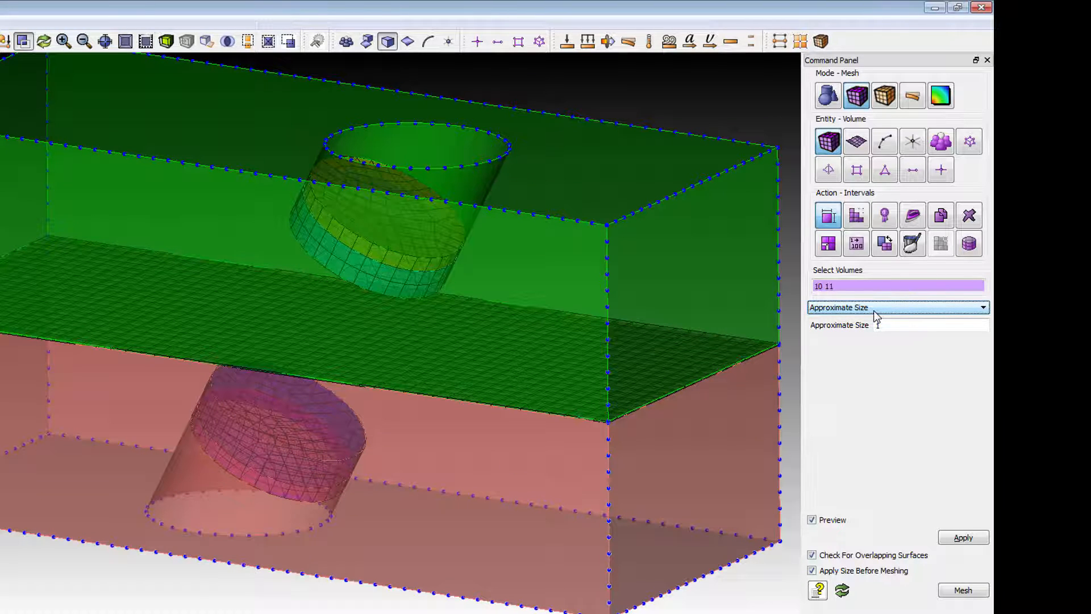
pyautogui.doubleClick(903, 326)
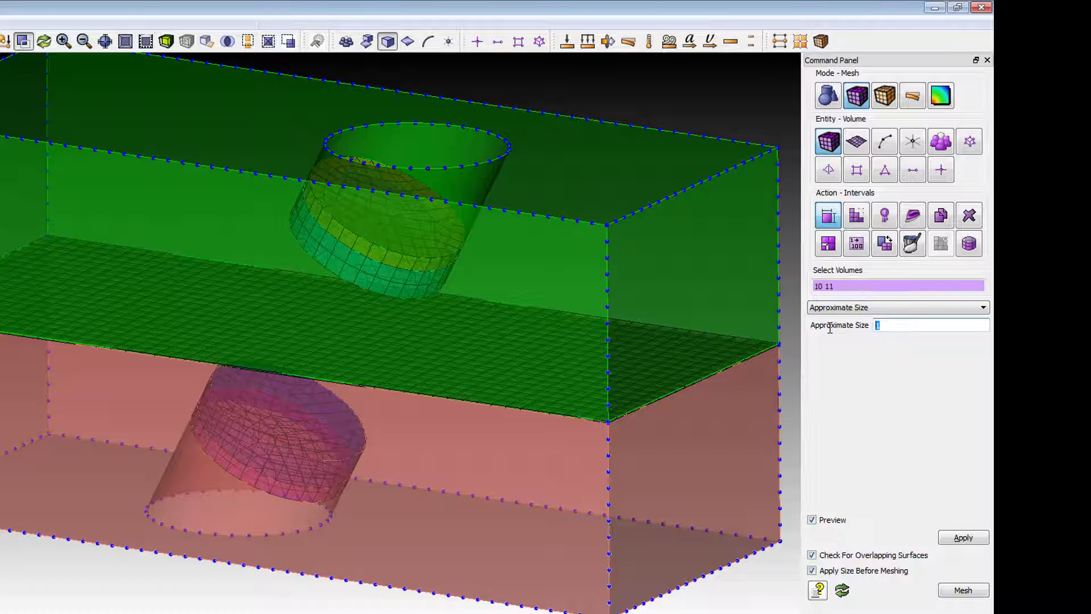
pyautogui.write('0')
pyautogui.write('.')
pyautogui.write('34')
pyautogui.write('3')
pyautogui.write('00')
pyautogui.write('/')
pyautogui.write('50e-')
pyautogui.press('BackSpace')
pyautogui.write('3')
pyautogui.write('/20')
pyautogui.click(972, 541)
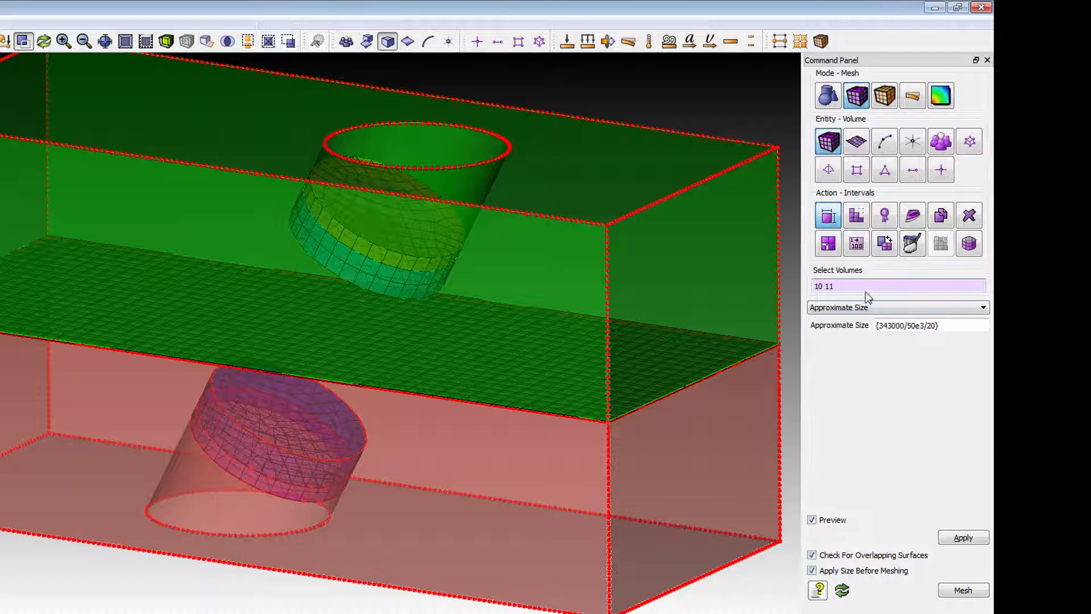
# Set up the Tetmesh scheme for volumes 10 and 11 with deviation angle 15 and interior growth ratio 1.0.
pyautogui.click(855, 217)
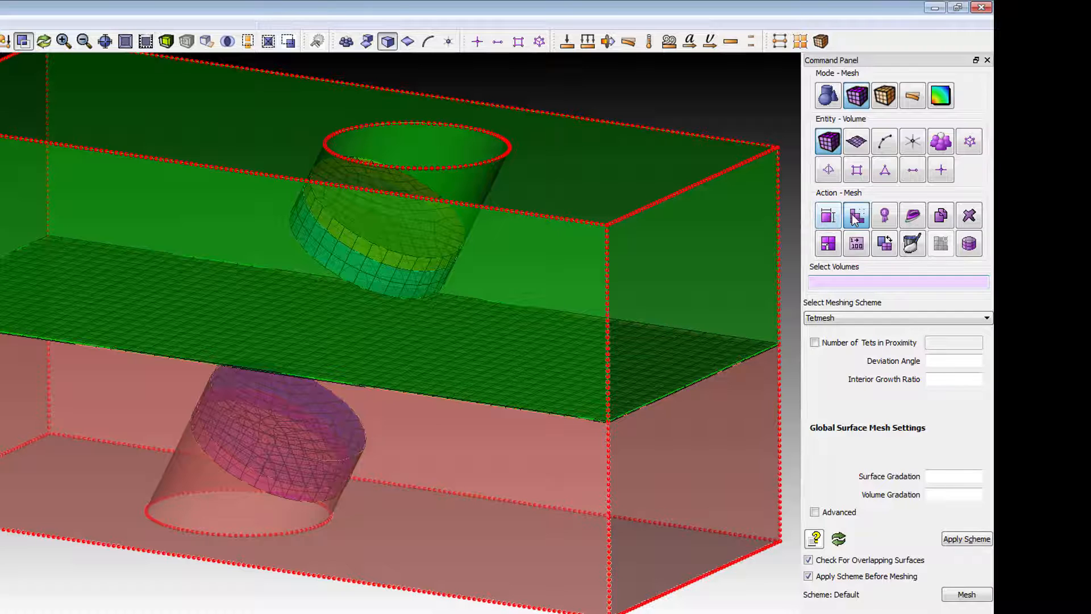
pyautogui.write('10 11')
pyautogui.click(947, 361)
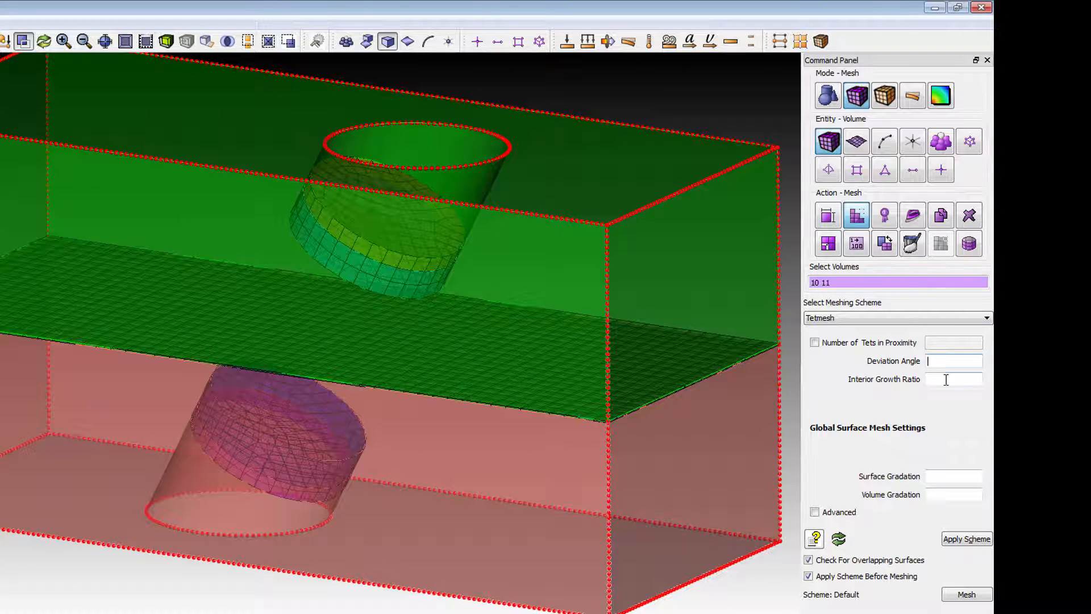
pyautogui.write('15')
pyautogui.click(946, 379)
pyautogui.write('1.0')
# Set the surface and volume gradation to 1.3, apply the Tetmesh scheme and mesh volumes 10 and 11.
pyautogui.click(939, 477)
pyautogui.write('1.3')
pyautogui.click(945, 499)
pyautogui.write('1.3')
pyautogui.click(968, 539)
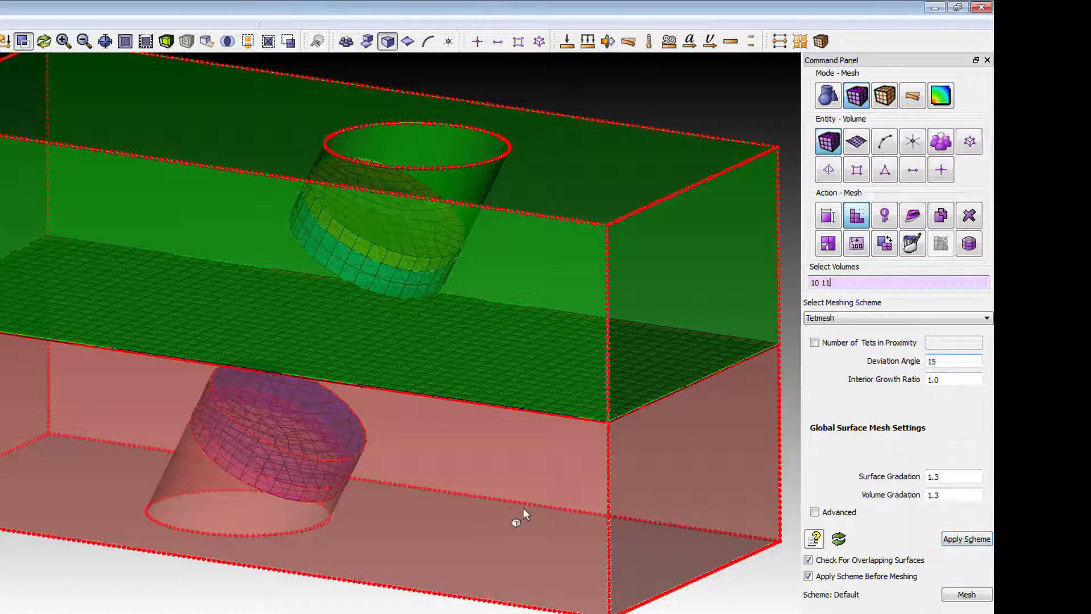
pyautogui.click(966, 594)
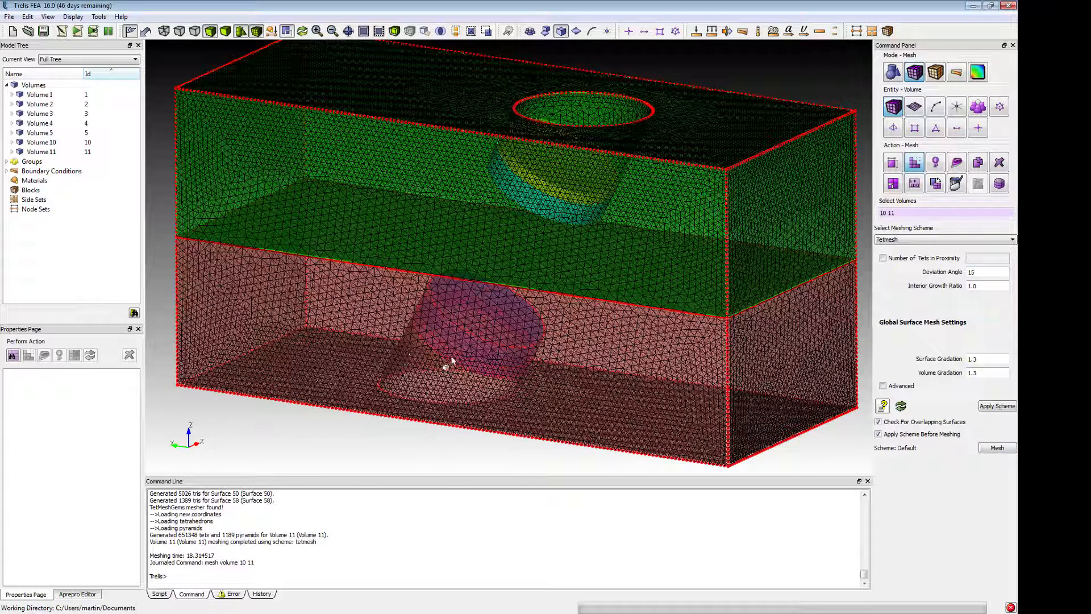
# Hide the mesh display and create block 1 containing volume 1.
pyautogui.click(256, 31)
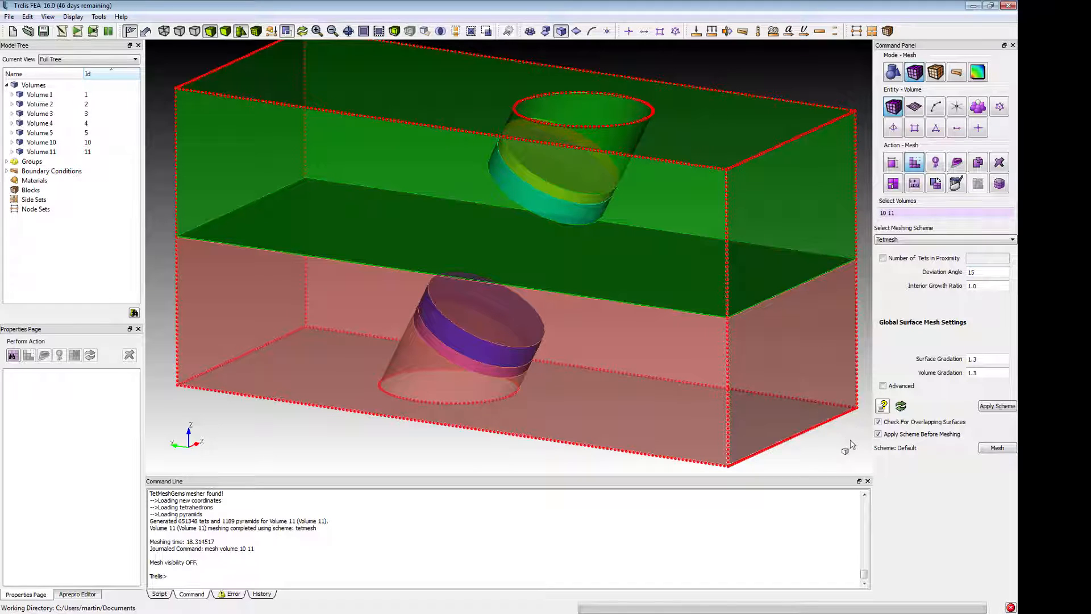
pyautogui.click(936, 74)
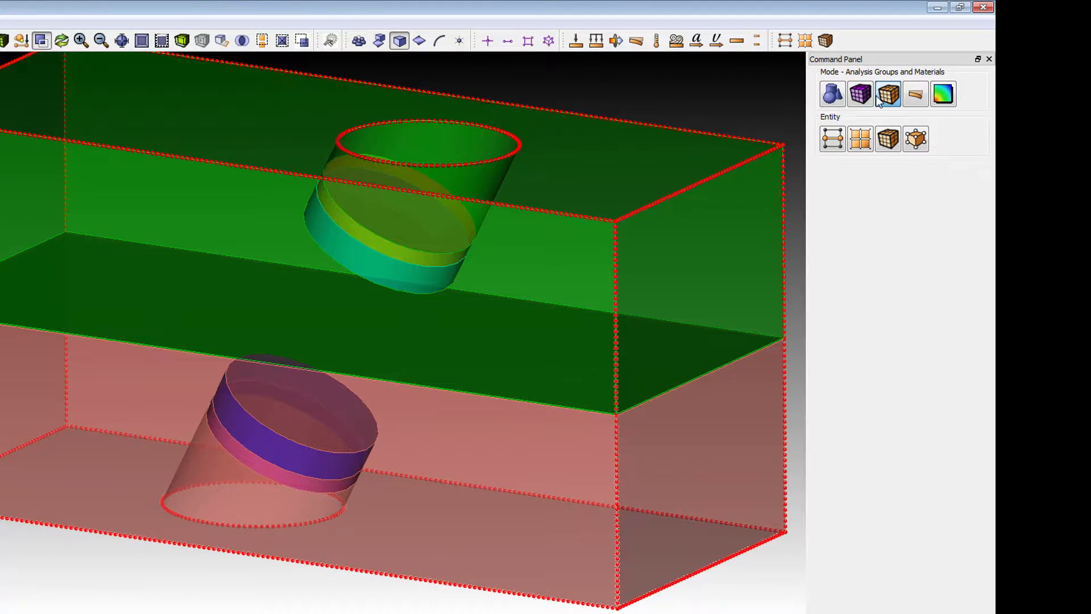
pyautogui.click(858, 142)
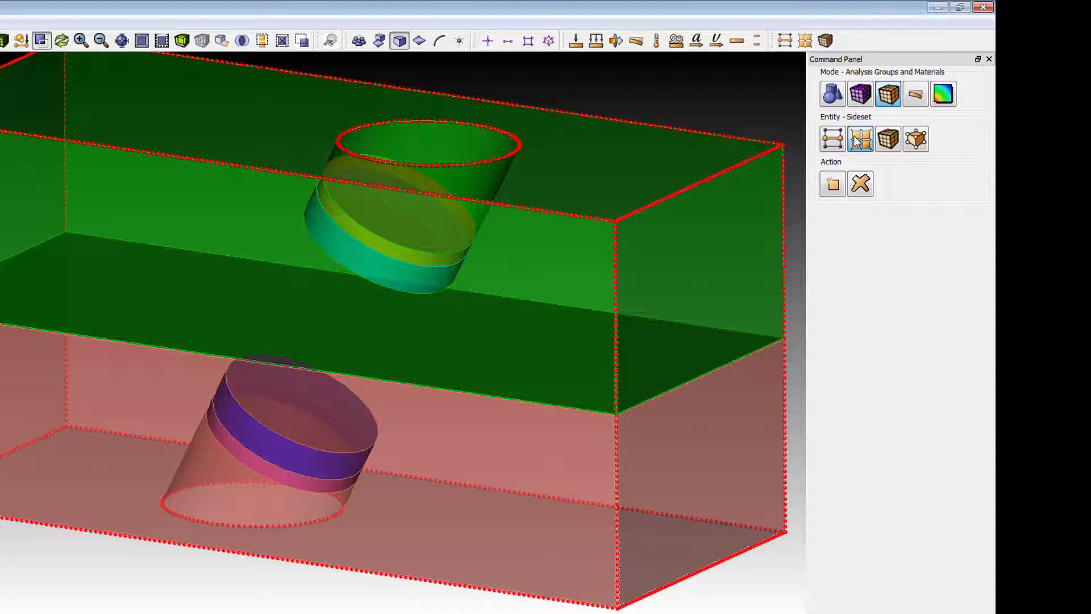
pyautogui.click(891, 142)
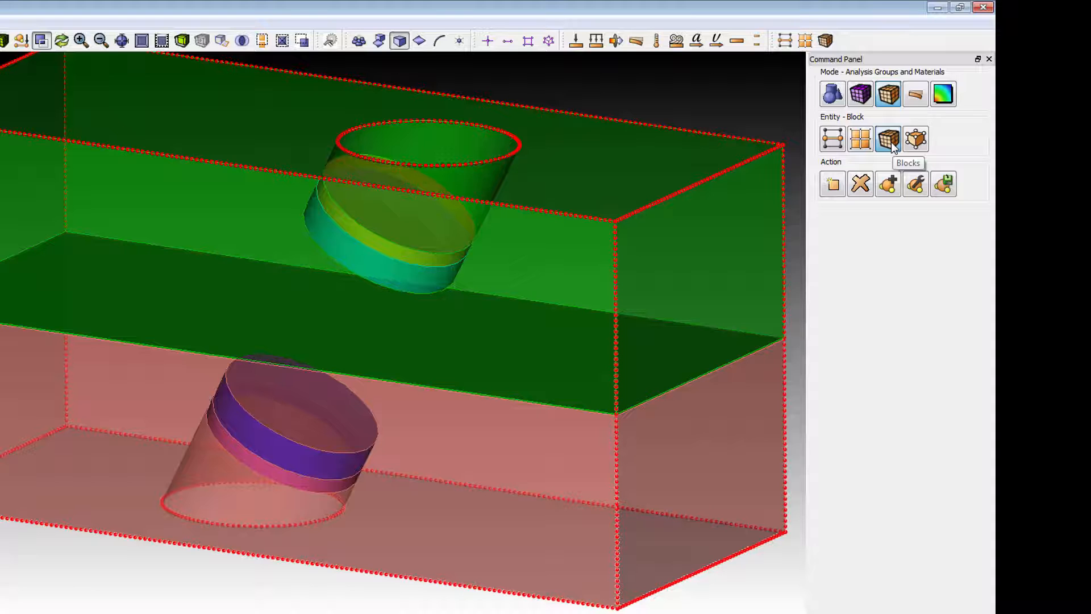
pyautogui.click(830, 183)
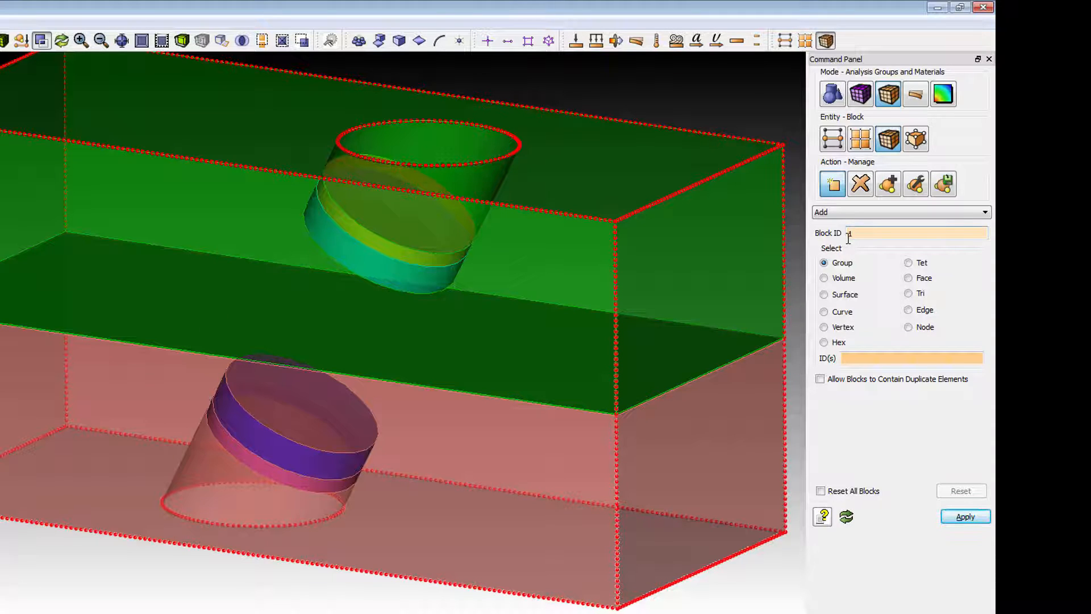
pyautogui.click(834, 279)
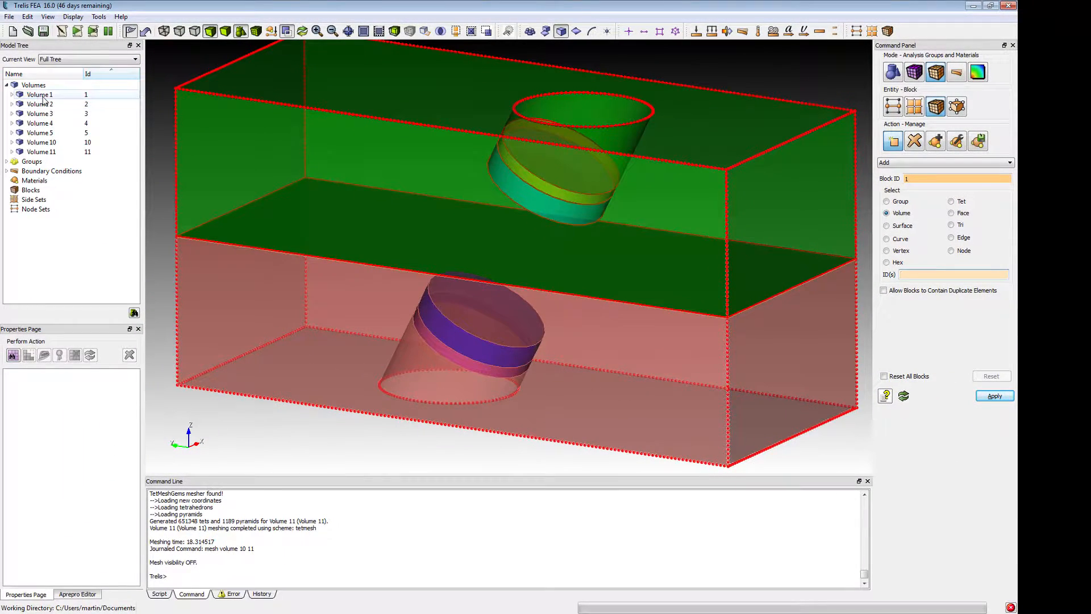
pyautogui.click(44, 95)
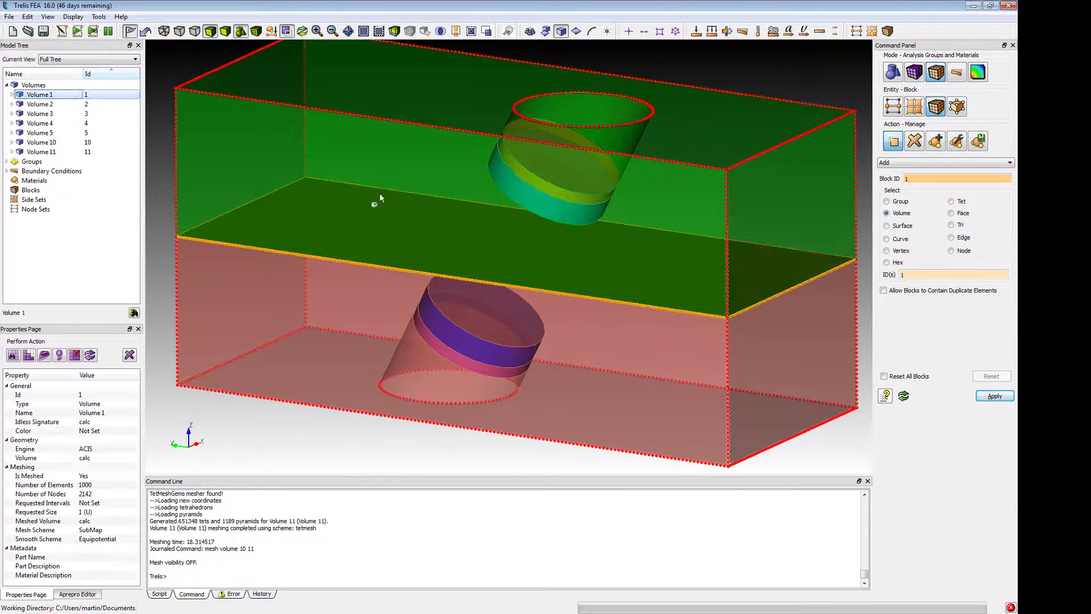
pyautogui.click(993, 396)
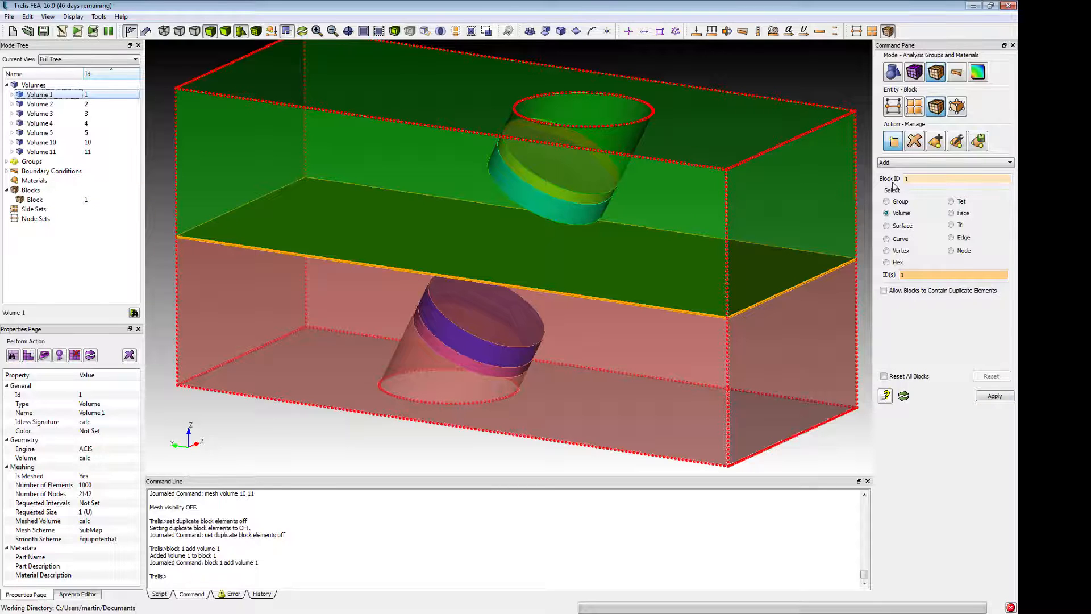
# Create block 2 containing volume 2.
pyautogui.click(890, 145)
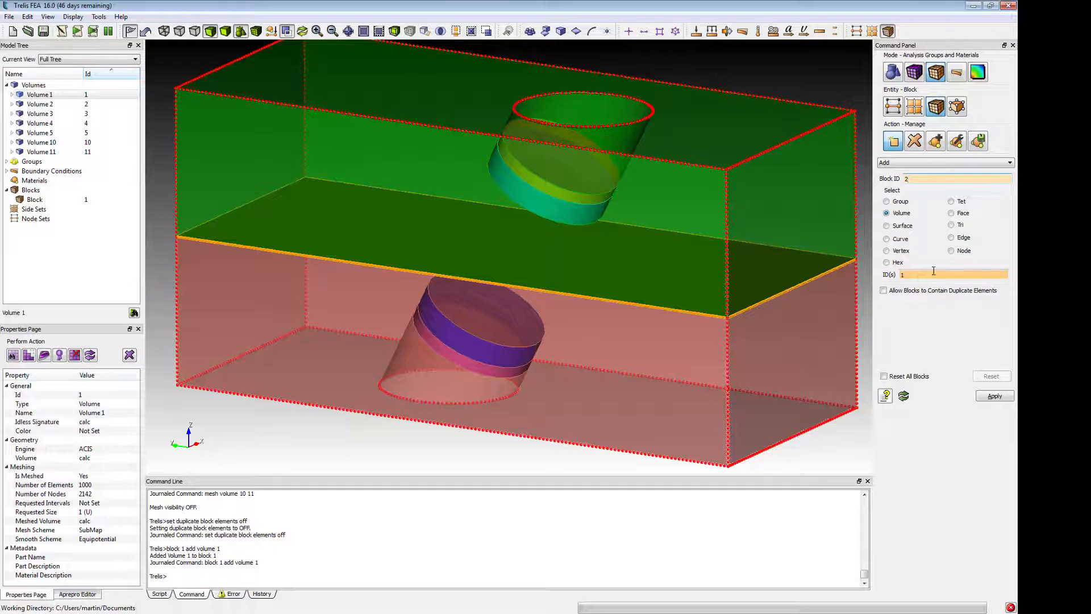
pyautogui.doubleClick(916, 275)
pyautogui.write('2')
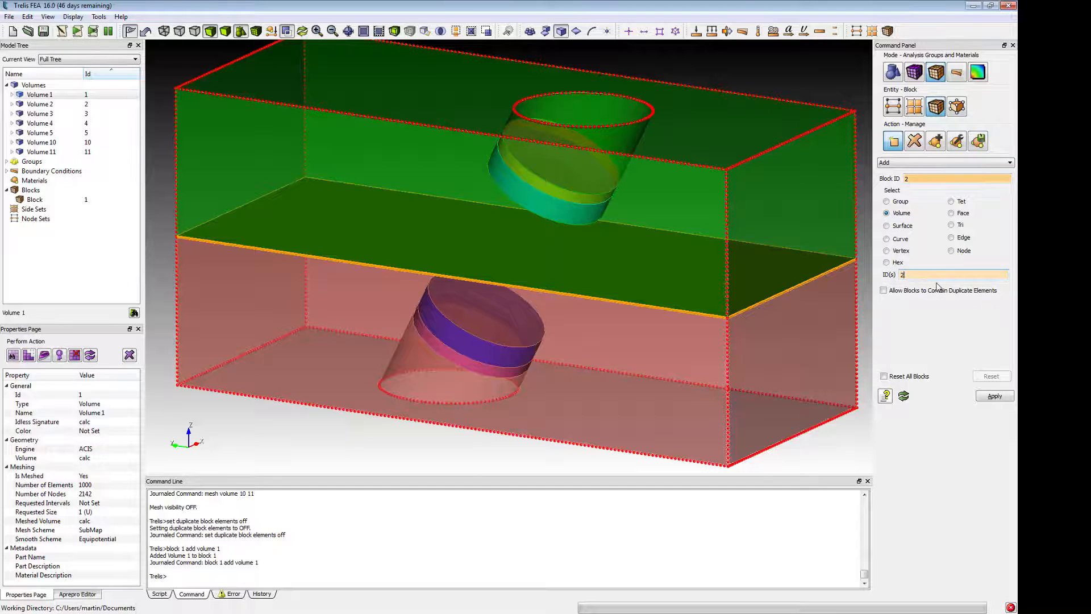
pyautogui.press('Tab')
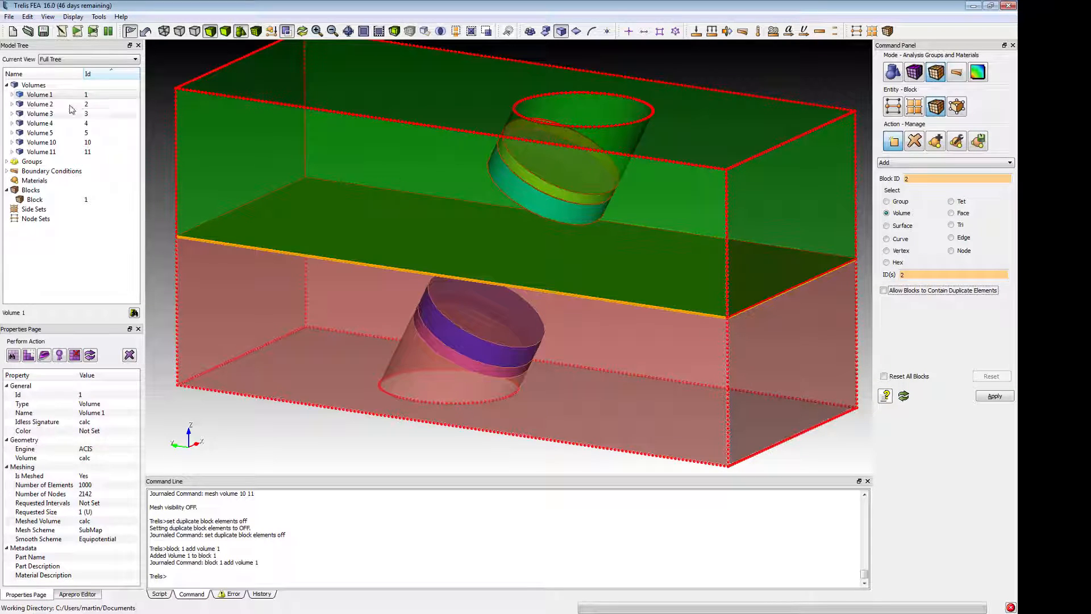
pyautogui.click(945, 275)
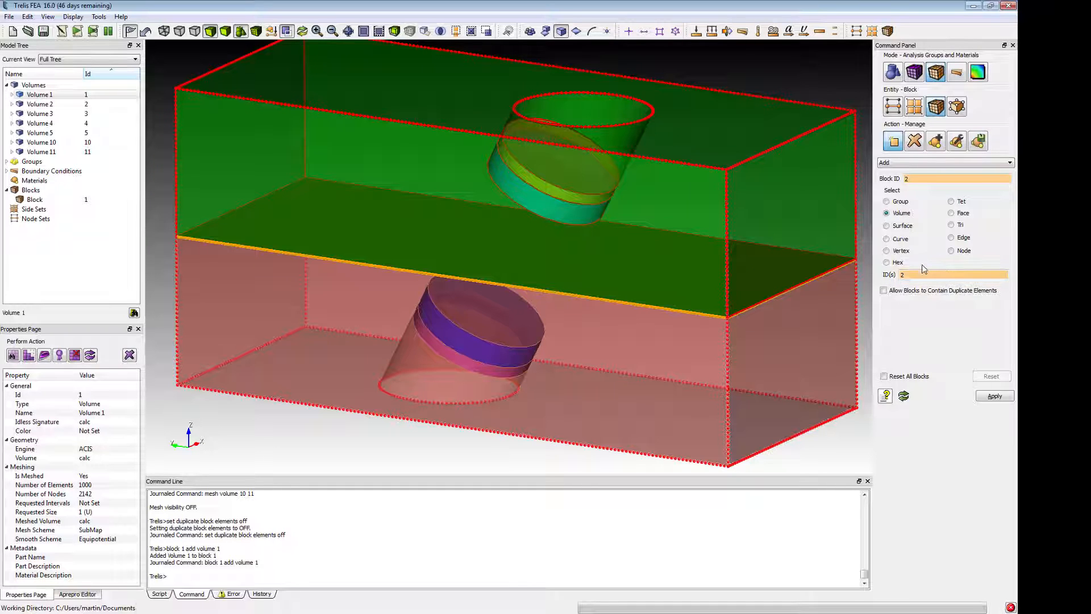
pyautogui.click(33, 105)
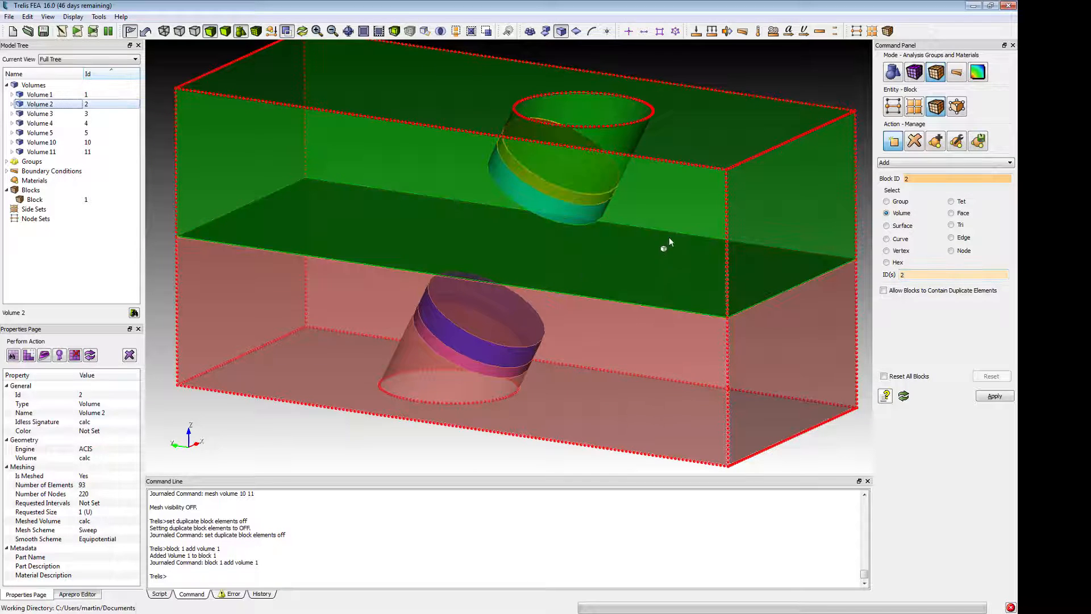
pyautogui.click(1000, 396)
# Create block 3 containing volume 3.
pyautogui.press('BackSpace')
pyautogui.write('3')
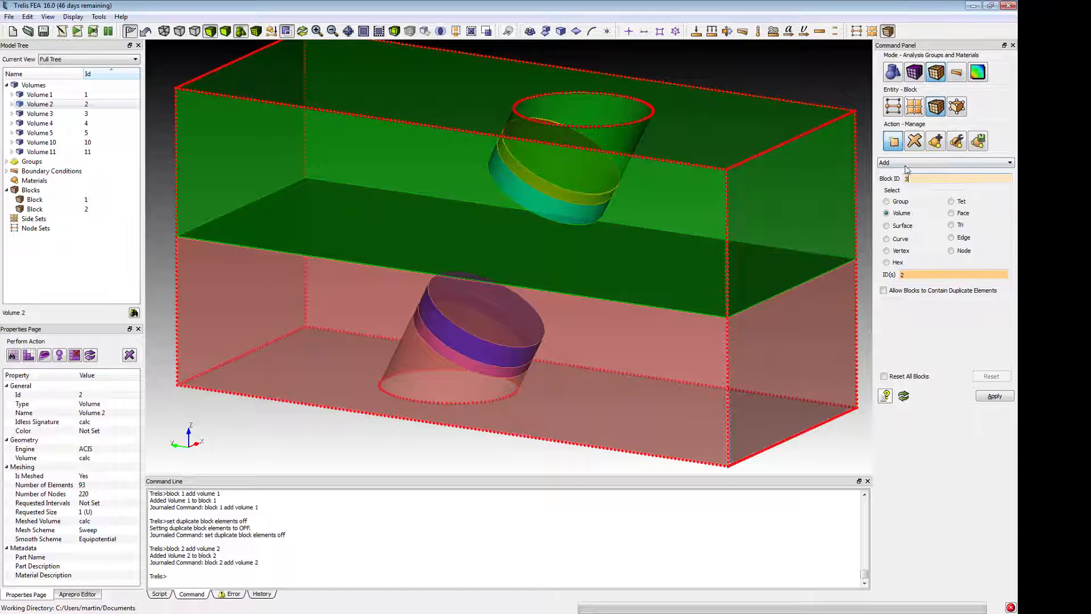
pyautogui.click(912, 275)
pyautogui.press('BackSpace')
pyautogui.write('3')
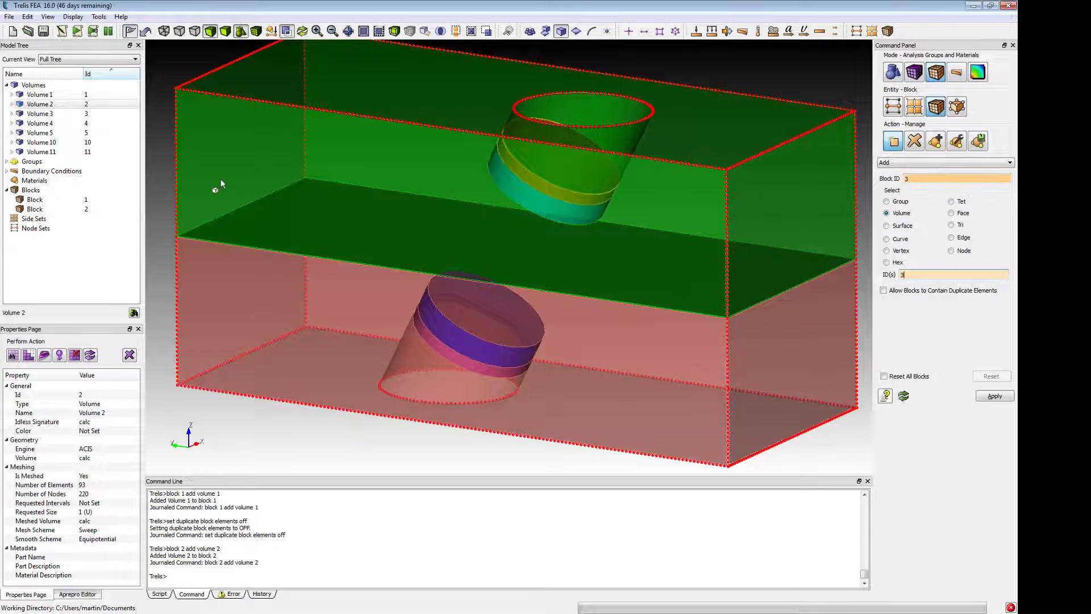
pyautogui.click(40, 113)
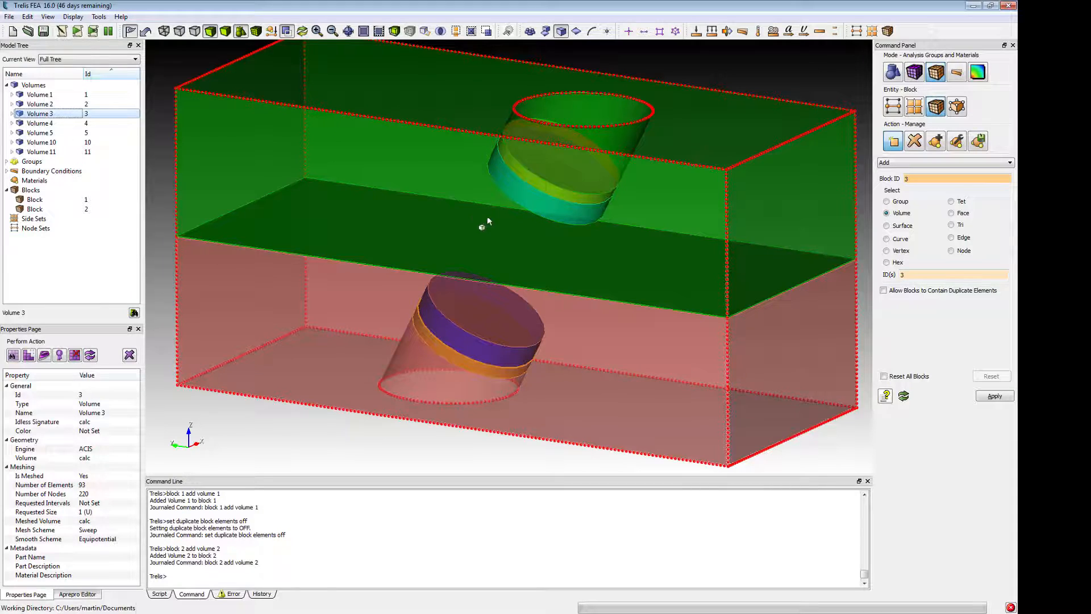
pyautogui.click(995, 396)
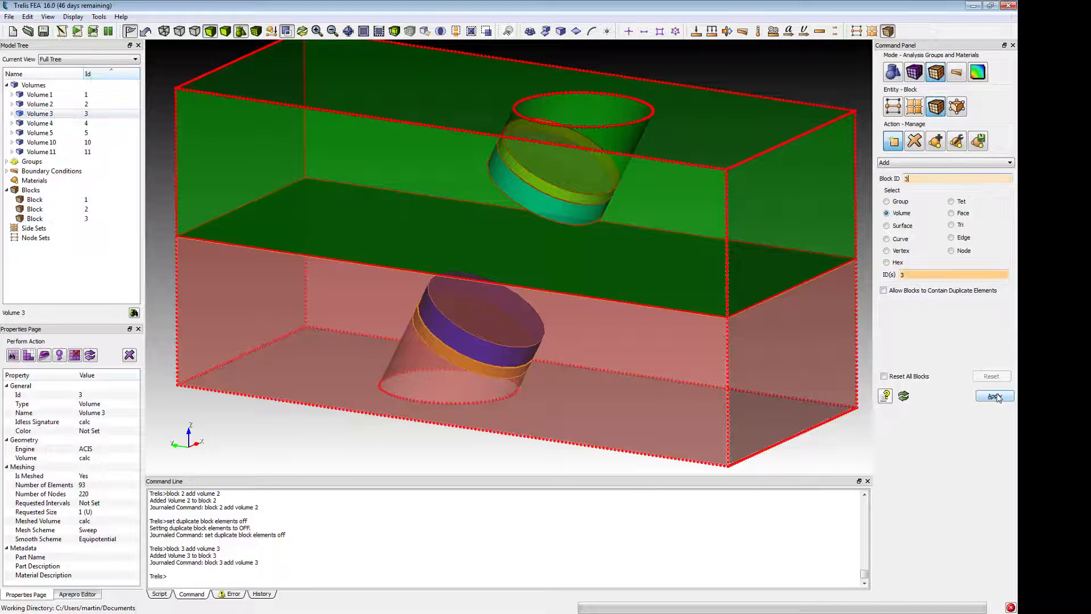
# Create block 4 containing volume 4.
pyautogui.press('BackSpace')
pyautogui.write('4')
pyautogui.click(918, 278)
pyautogui.click(40, 124)
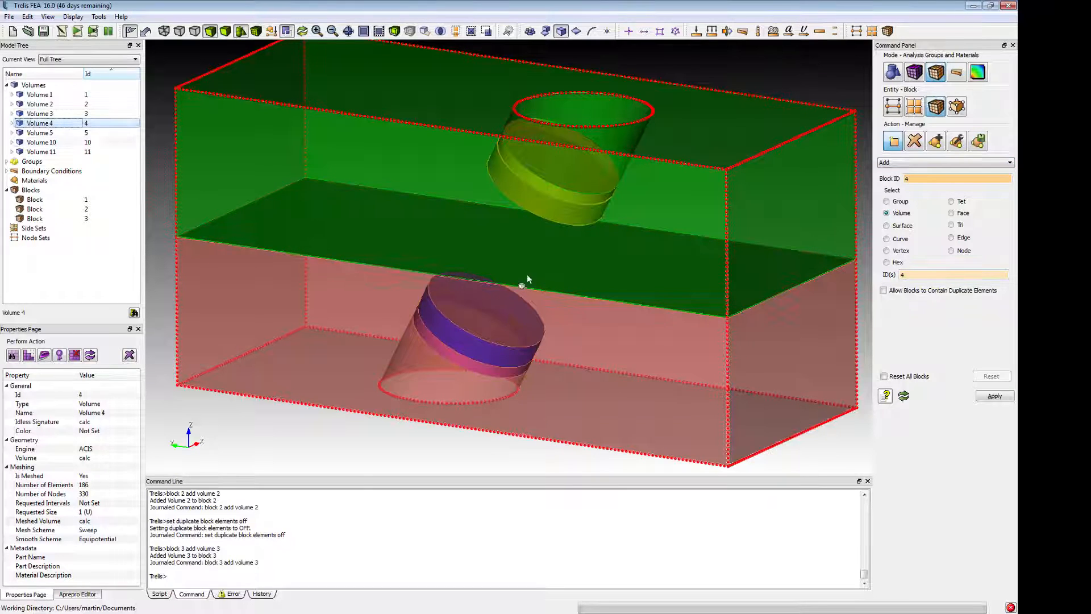
pyautogui.click(1002, 399)
# Create block 5 containing volume 5.
pyautogui.click(893, 141)
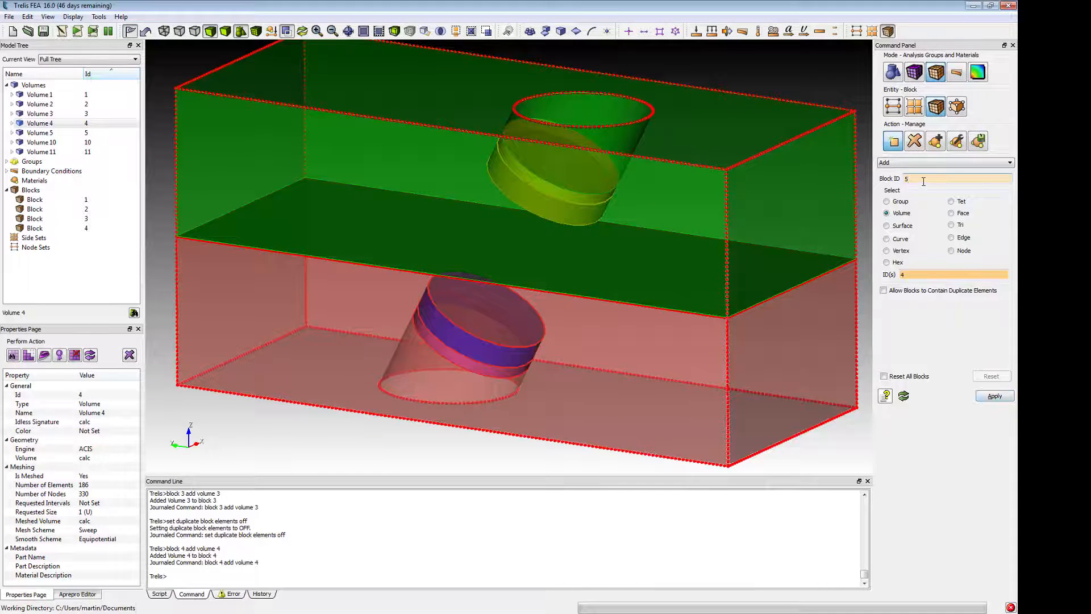
pyautogui.click(914, 275)
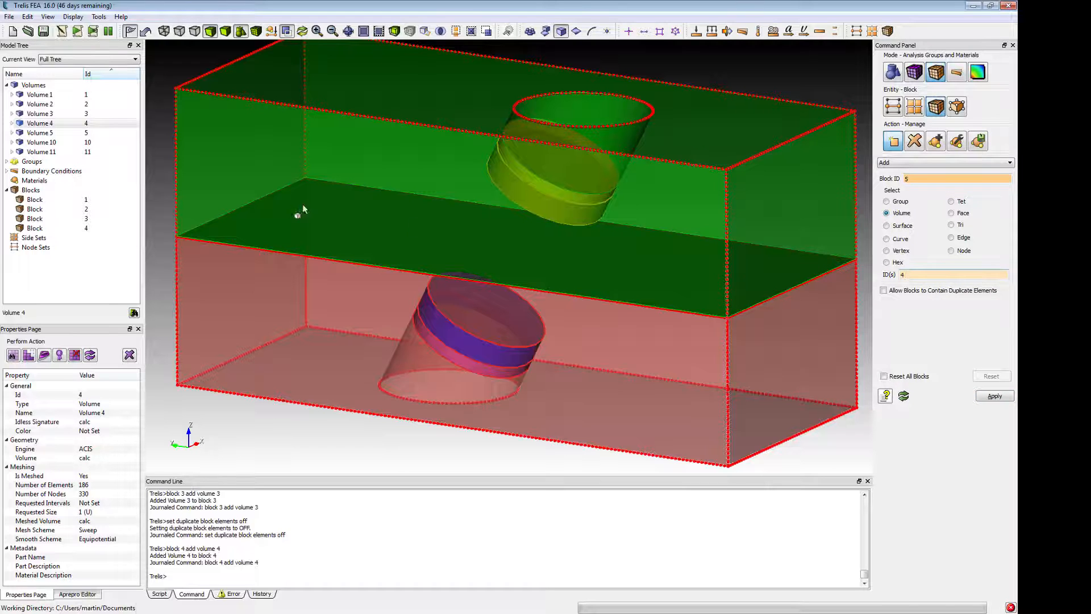
pyautogui.click(65, 135)
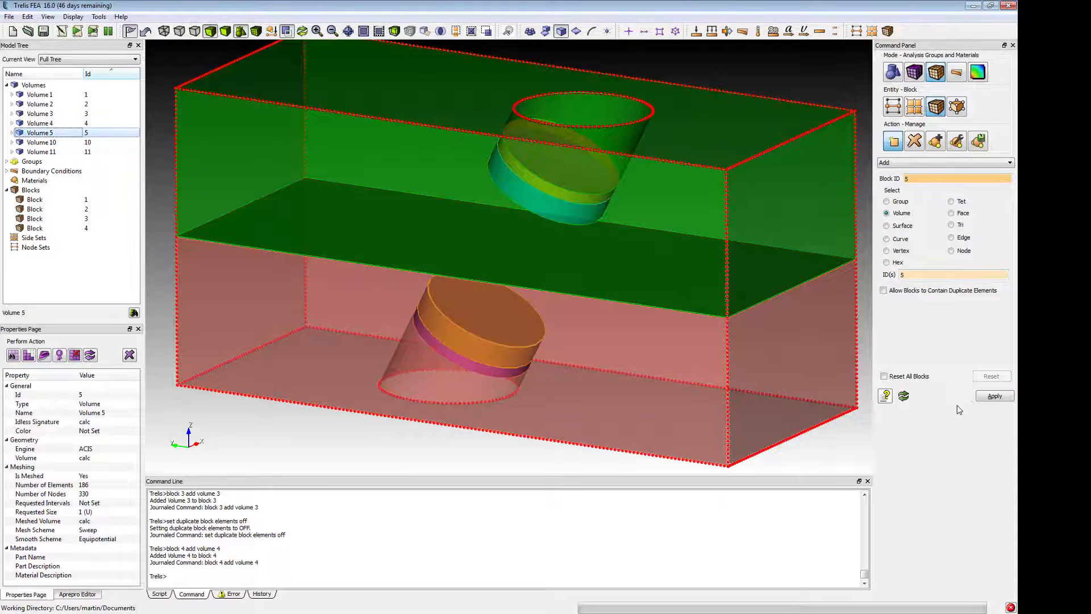
pyautogui.click(994, 396)
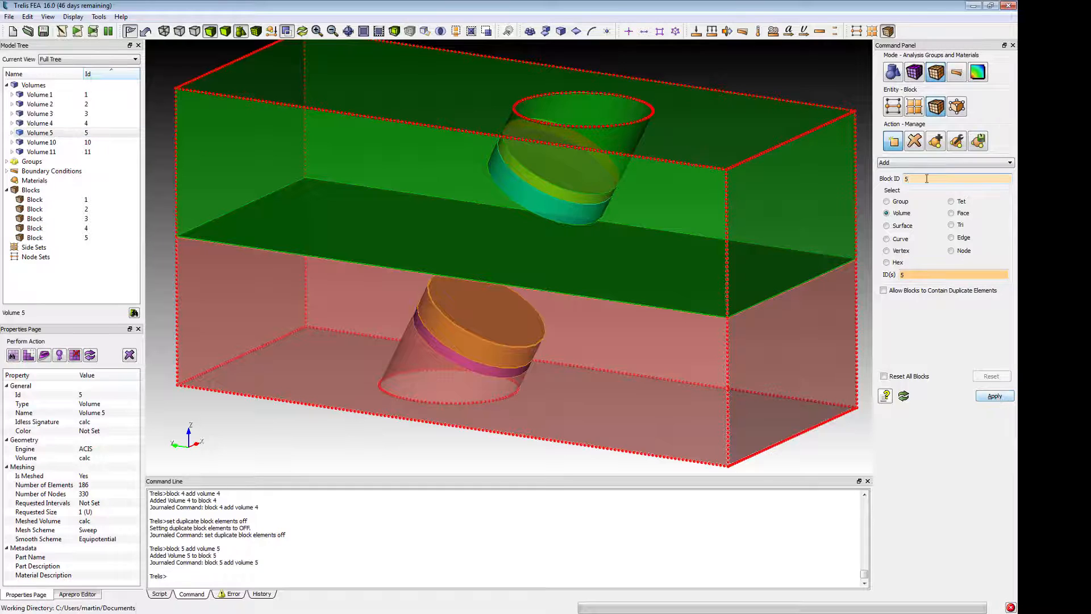
# Create block 6 containing the two air volumes 10 and 11.
pyautogui.click(926, 275)
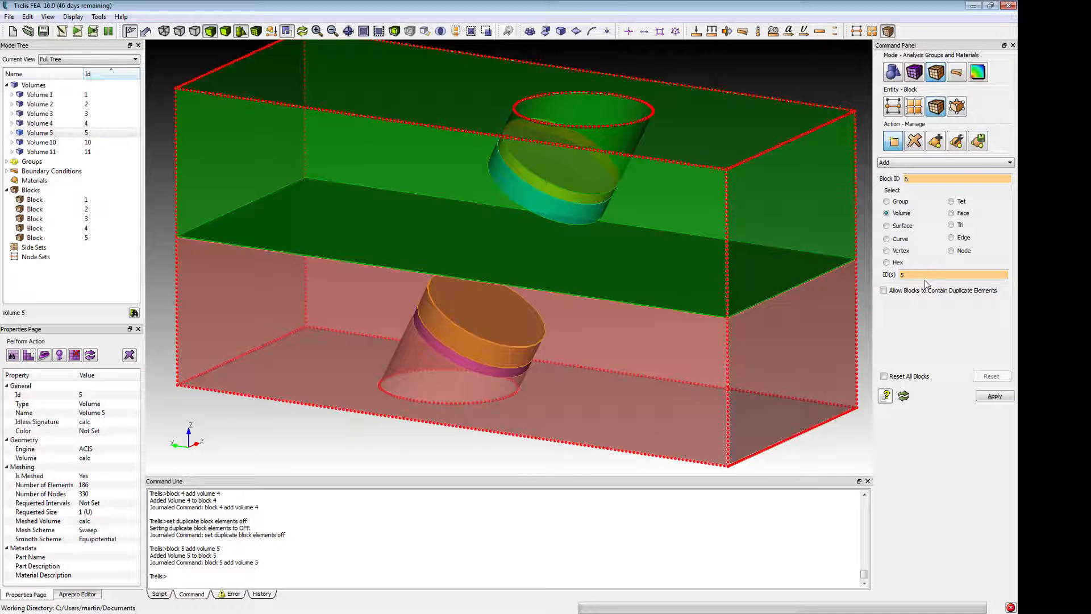
pyautogui.click(51, 142)
pyautogui.keyDown('ctrl'); pyautogui.click(50, 152); pyautogui.keyUp('ctrl')
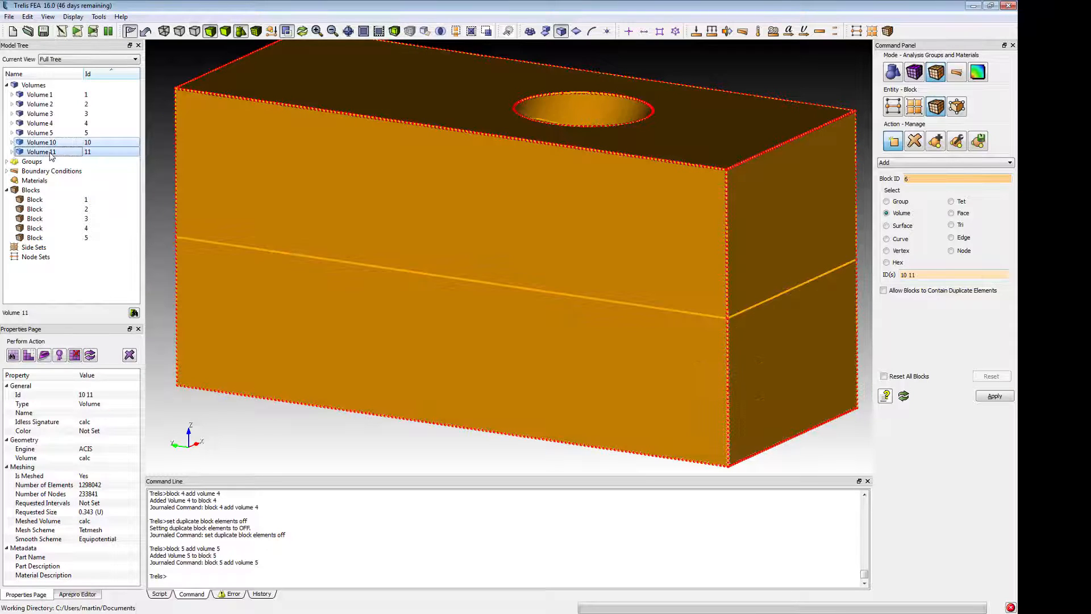
pyautogui.click(1005, 397)
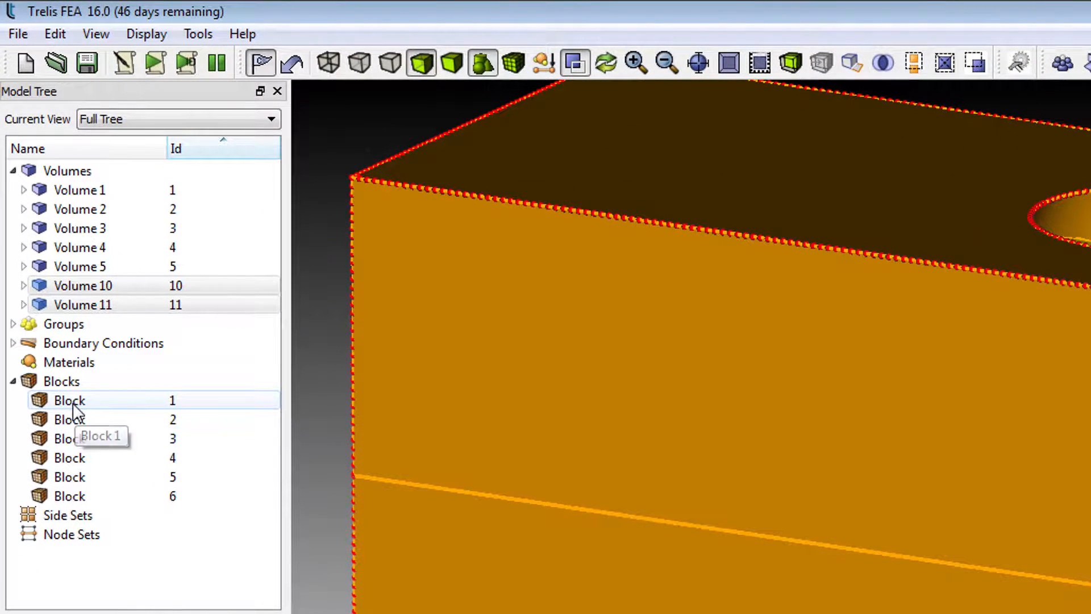
# Rename block 1 in the model tree as paper.
pyautogui.click(73, 404)
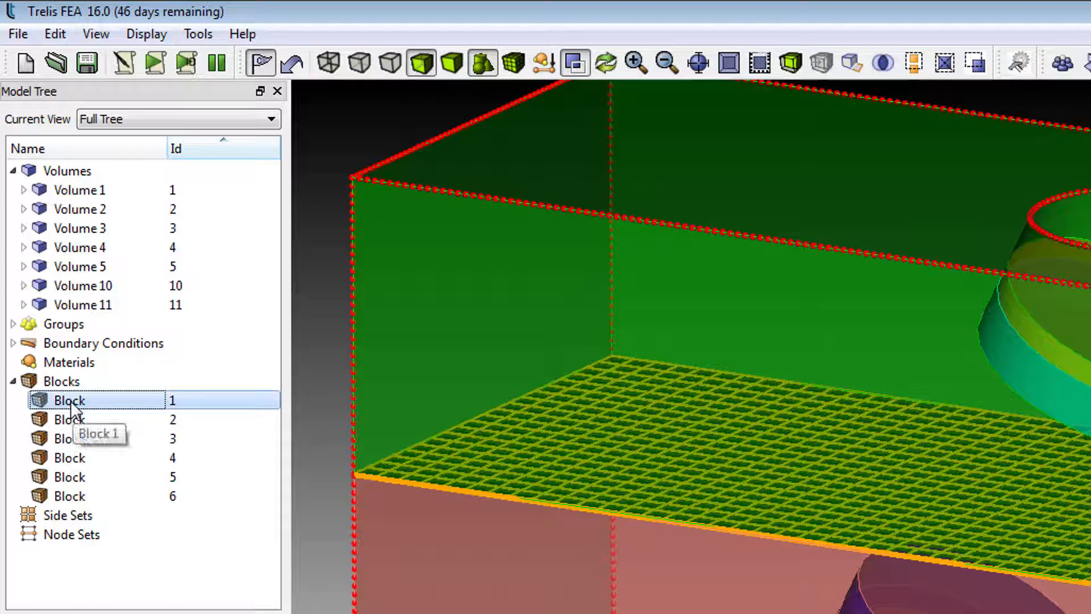
pyautogui.press('F2')
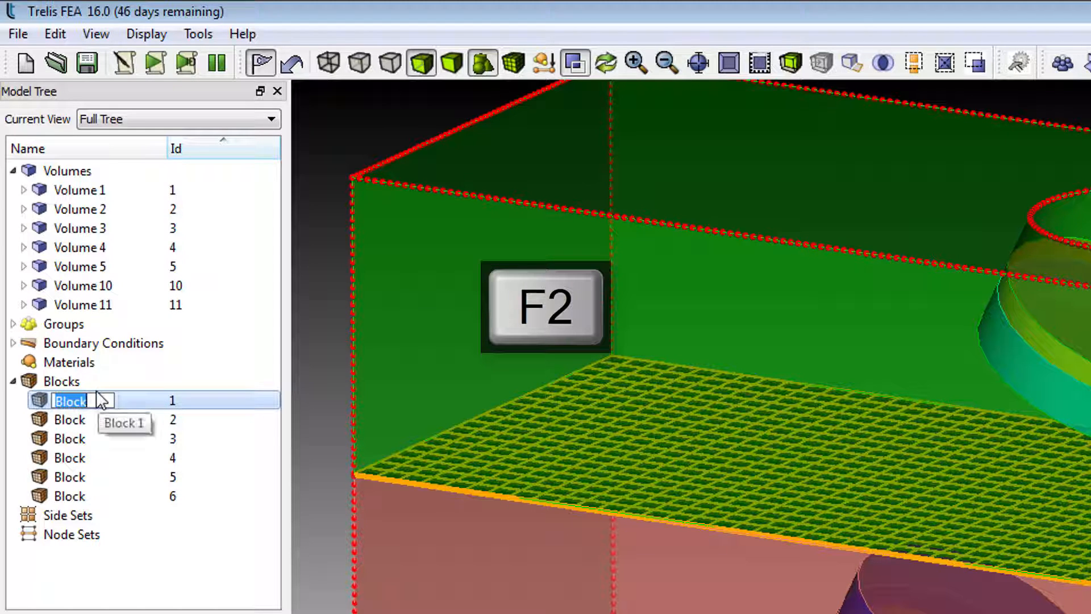
pyautogui.write('paper')
pyautogui.press('Return')
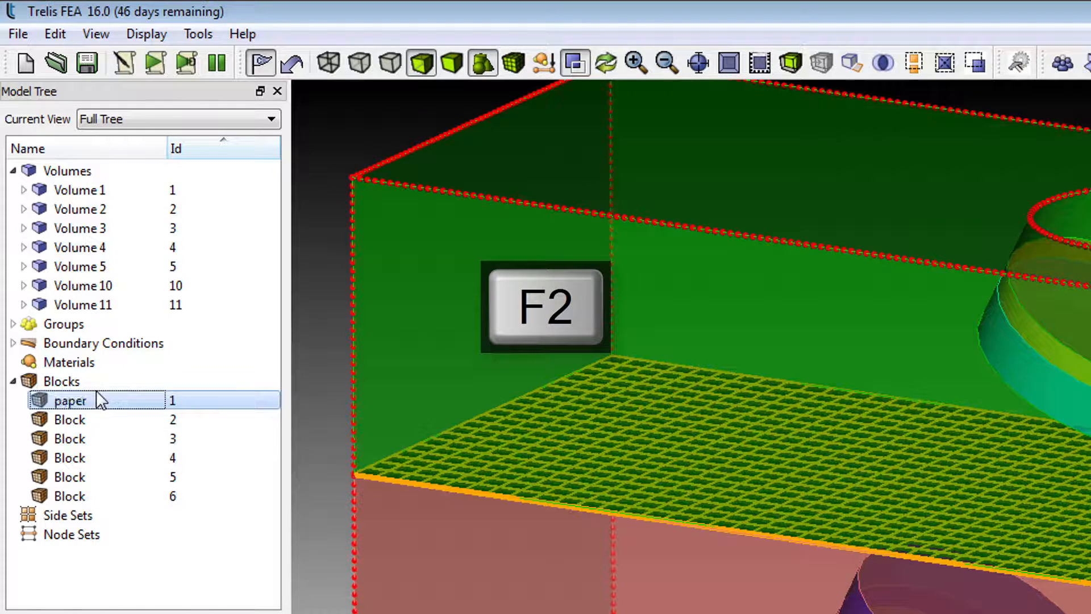
# Rename block 2 in the model tree as sender_piezo.
pyautogui.press('Down')
pyautogui.press('F2')
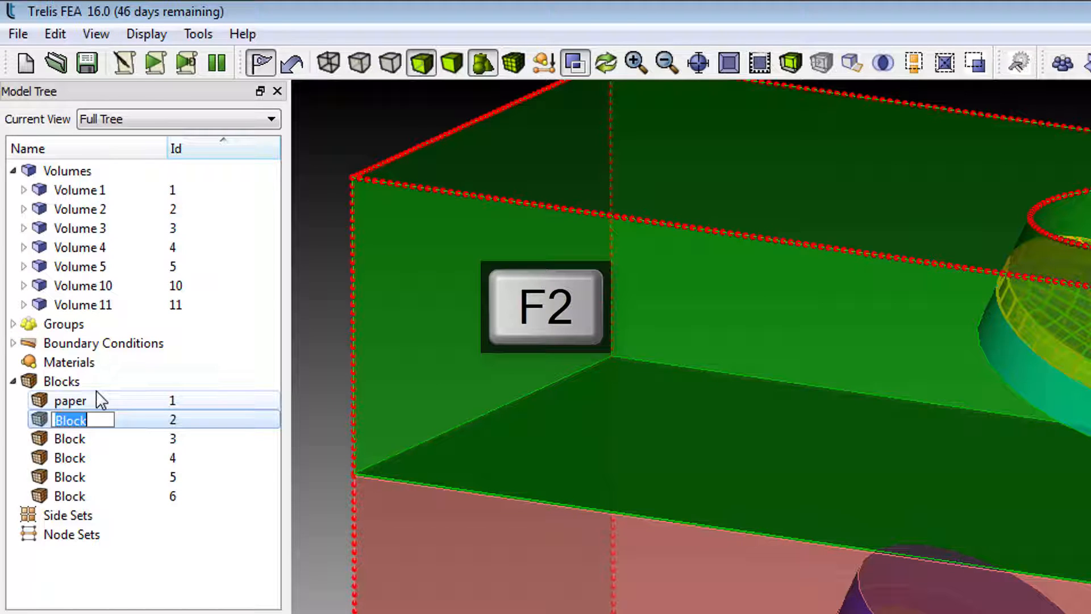
pyautogui.write('sender')
pyautogui.press('BackSpace')
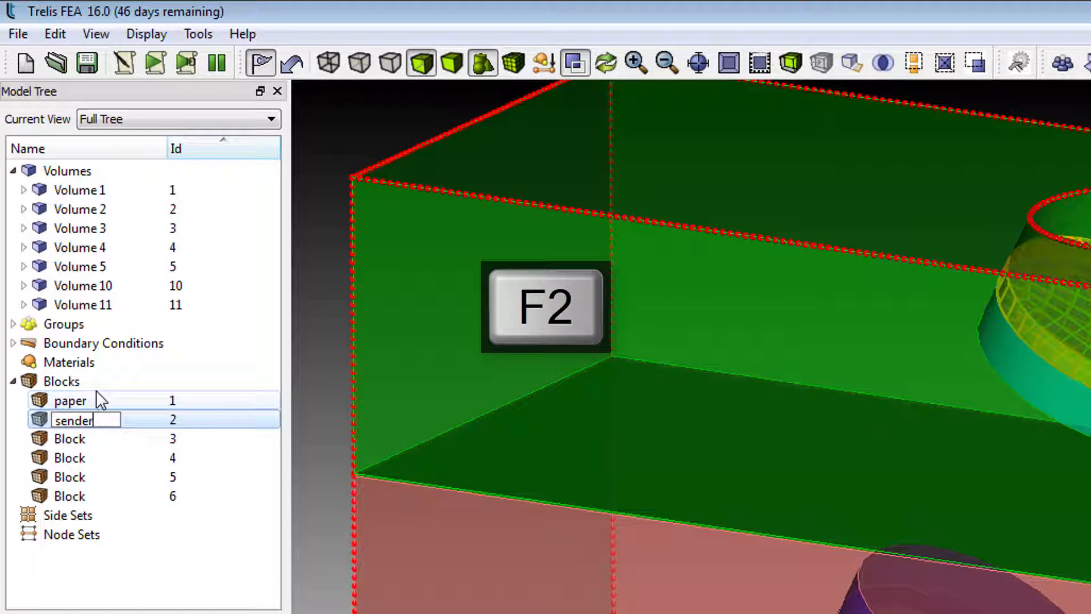
pyautogui.press('Home')
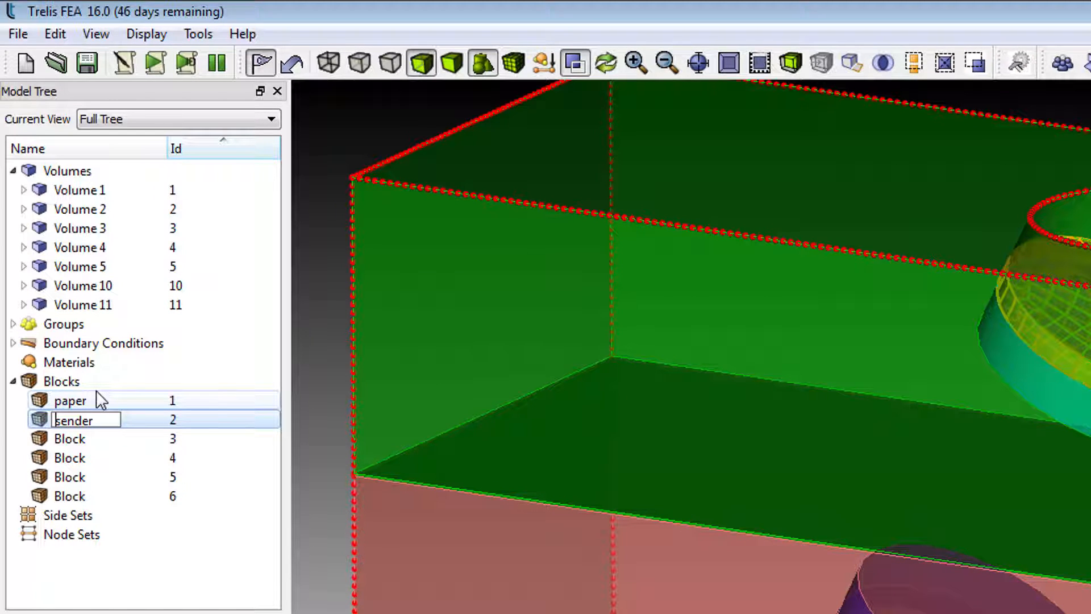
pyautogui.press('End')
pyautogui.write('_piezo')
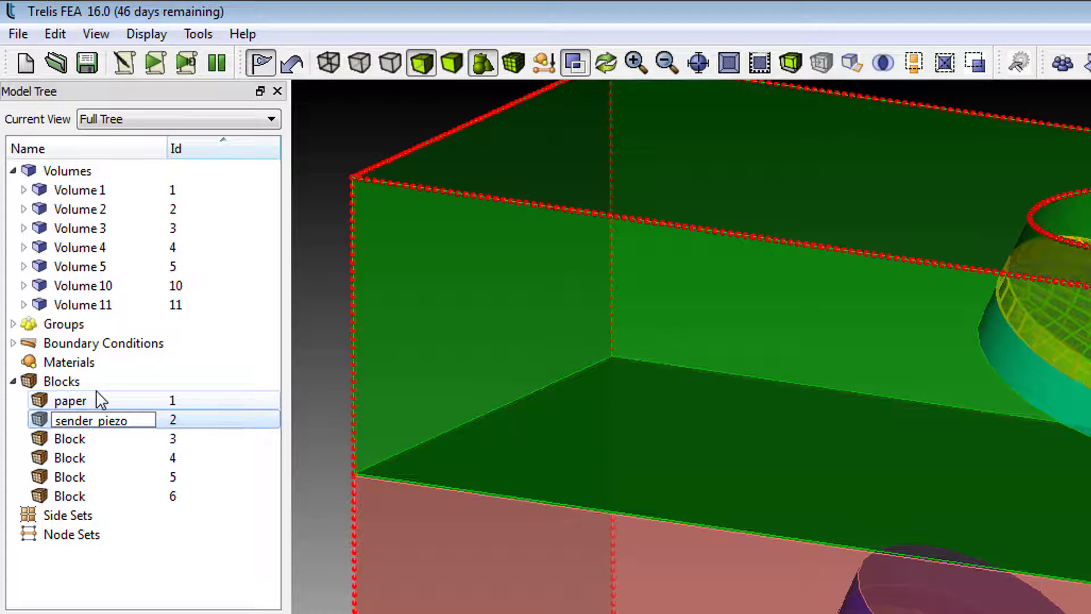
pyautogui.press('Return')
# Rename block 3 in the model tree as receiver_piezo.
pyautogui.press('Down')
pyautogui.press('F2')
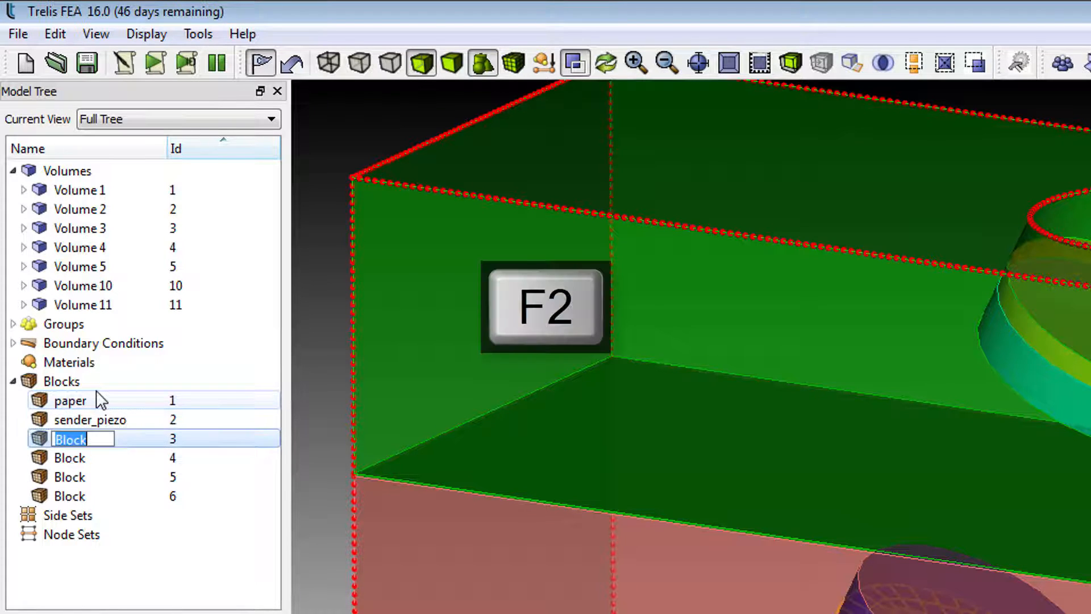
pyautogui.write('redce')
pyautogui.press('BackSpace')
pyautogui.press('BackSpace')
pyautogui.press('BackSpace')
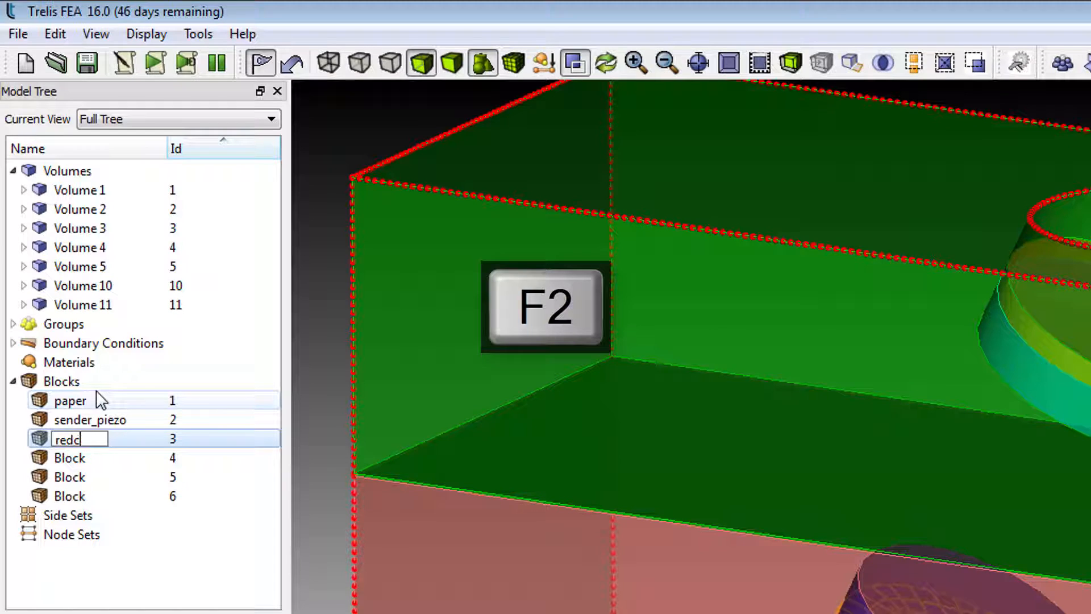
pyautogui.write('ceiver_piezo')
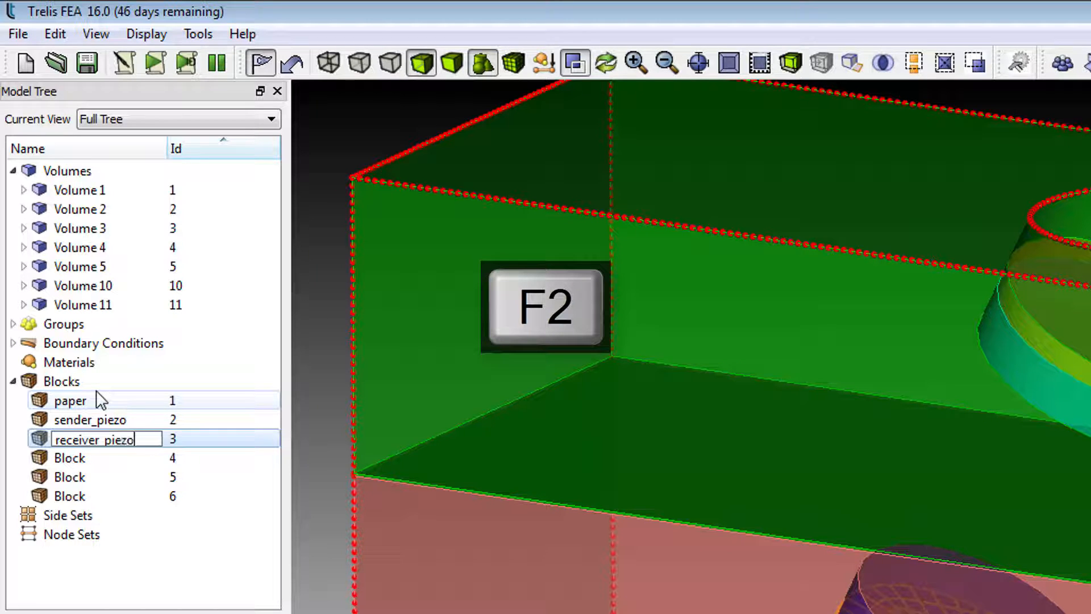
pyautogui.press('Return')
# Rename block 4 in the model tree as sender_adaption.
pyautogui.press('Down')
pyautogui.press('F2')
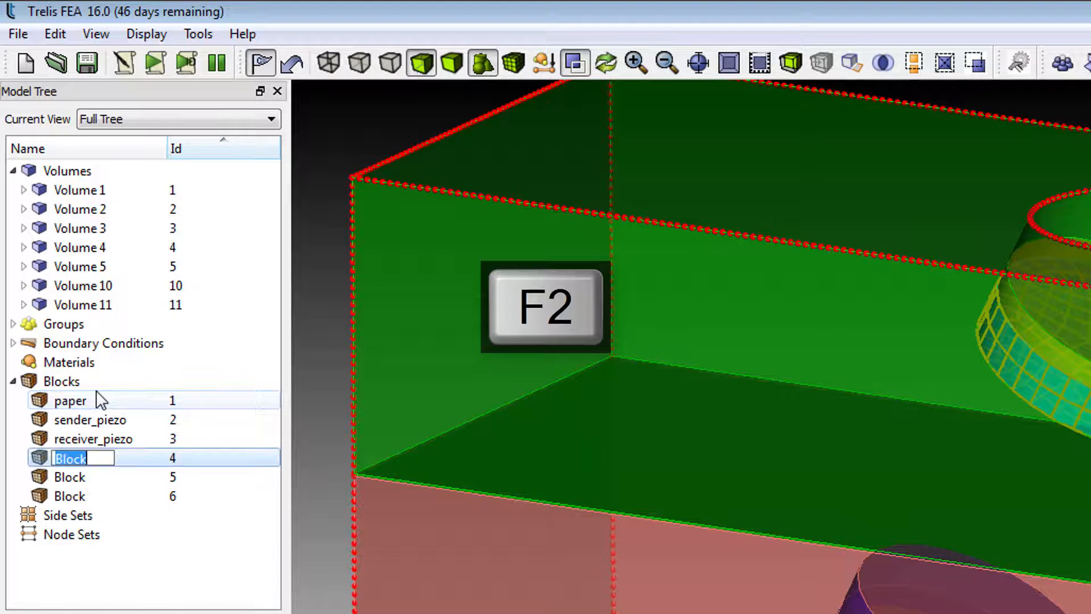
pyautogui.write('sender_adaption')
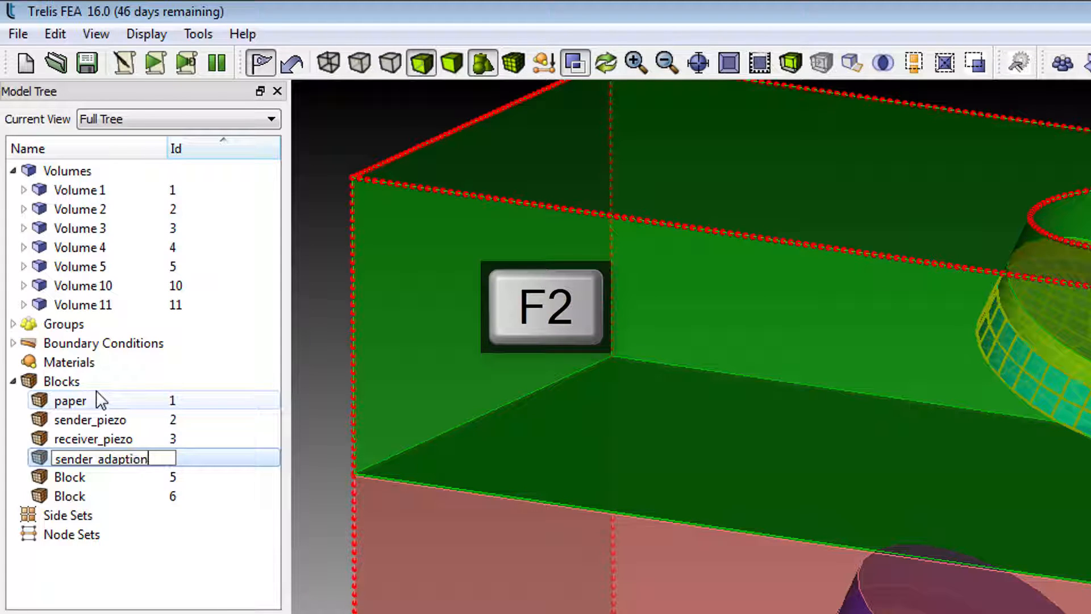
pyautogui.press('Return')
# Rename block 5 in the model tree as receiver_adaption.
pyautogui.press('Down')
pyautogui.press('F2')
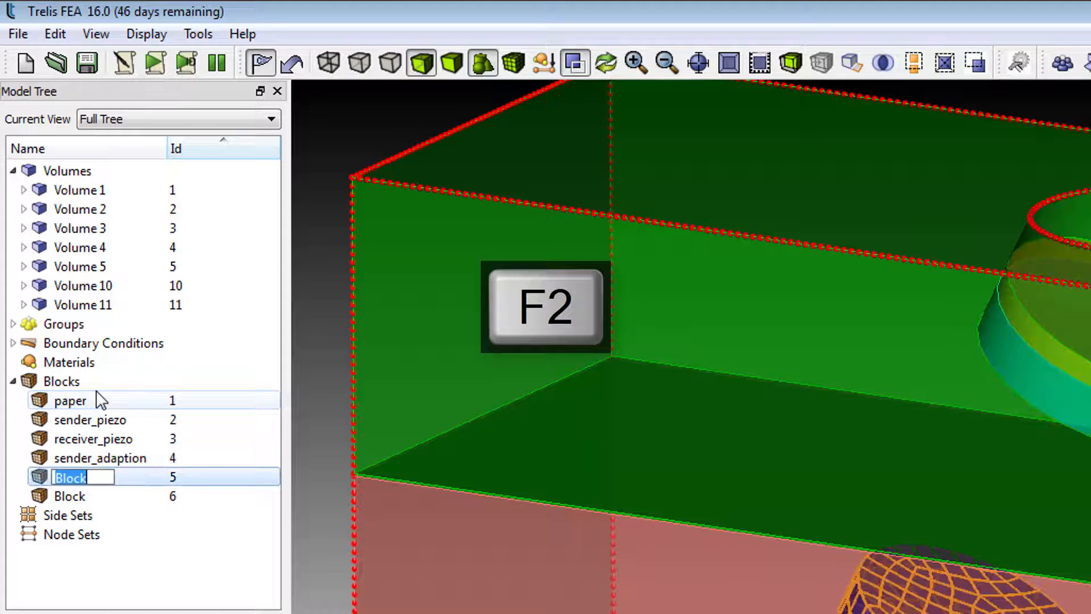
pyautogui.write('receiver_adaption')
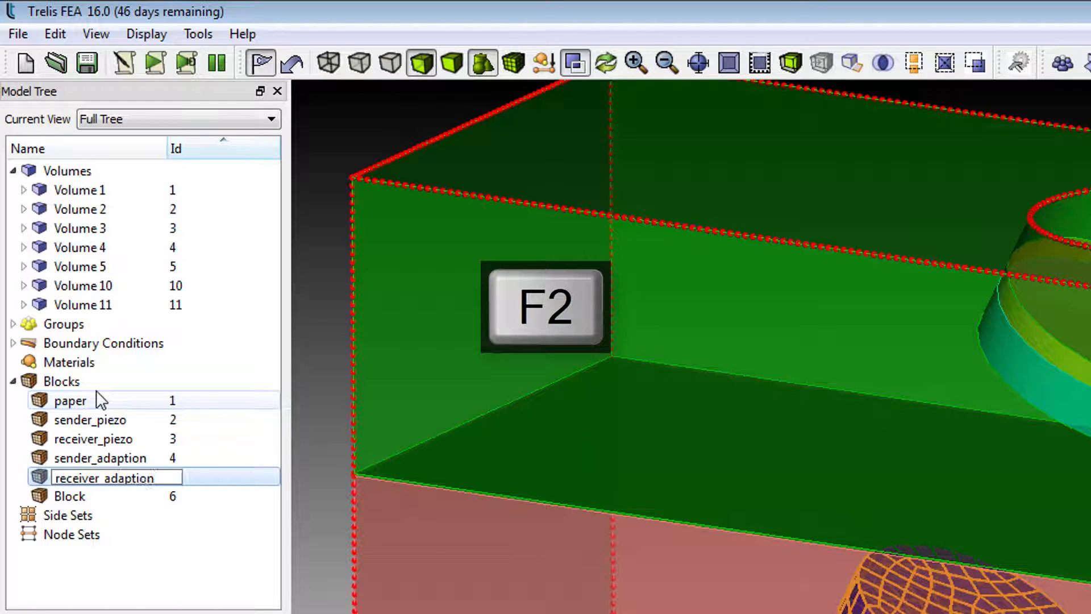
pyautogui.press('Return')
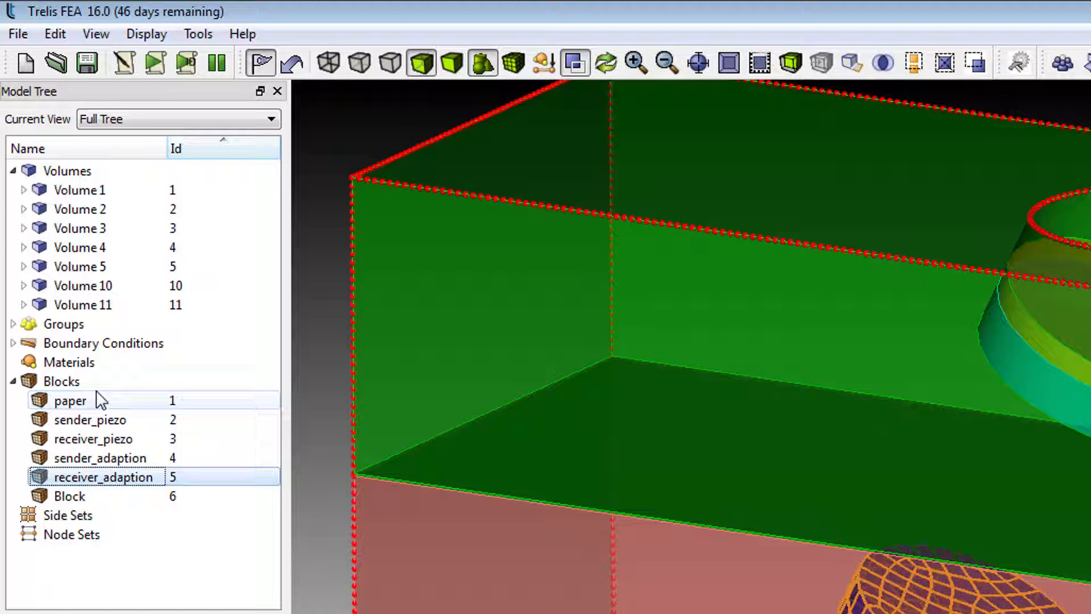
# Rename block 6 in the model tree as air and clear the selection.
pyautogui.press('Down')
pyautogui.press('F2')
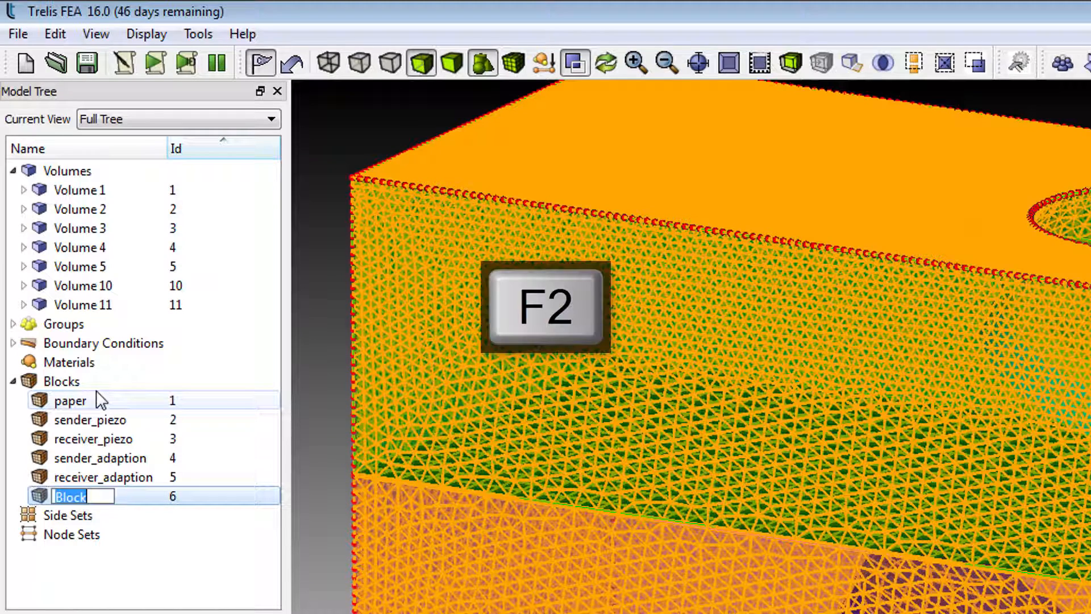
pyautogui.write('air')
pyautogui.press('Return')
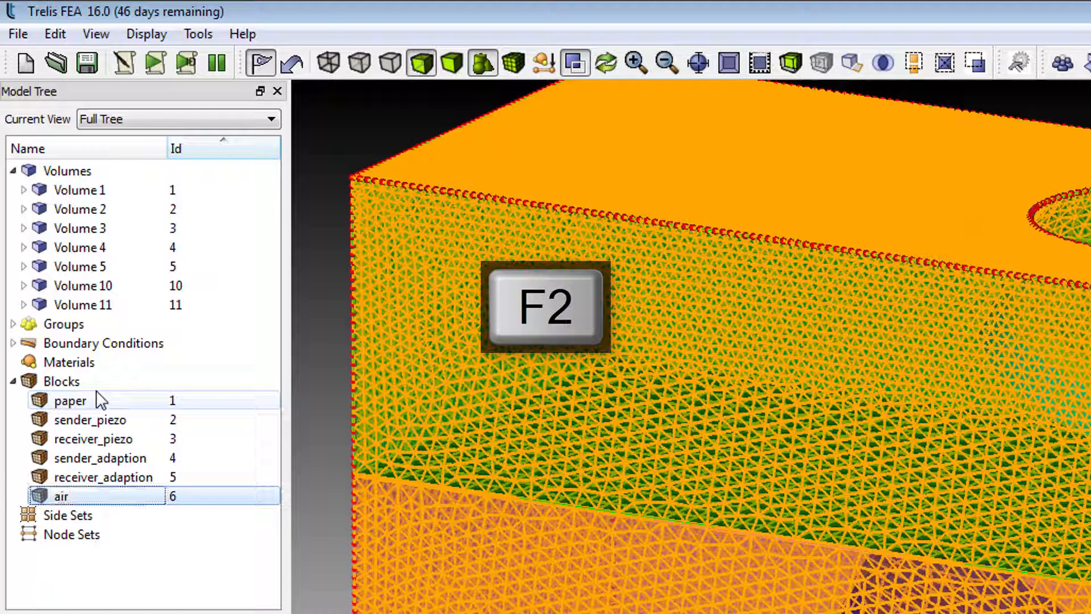
pyautogui.click(258, 577)
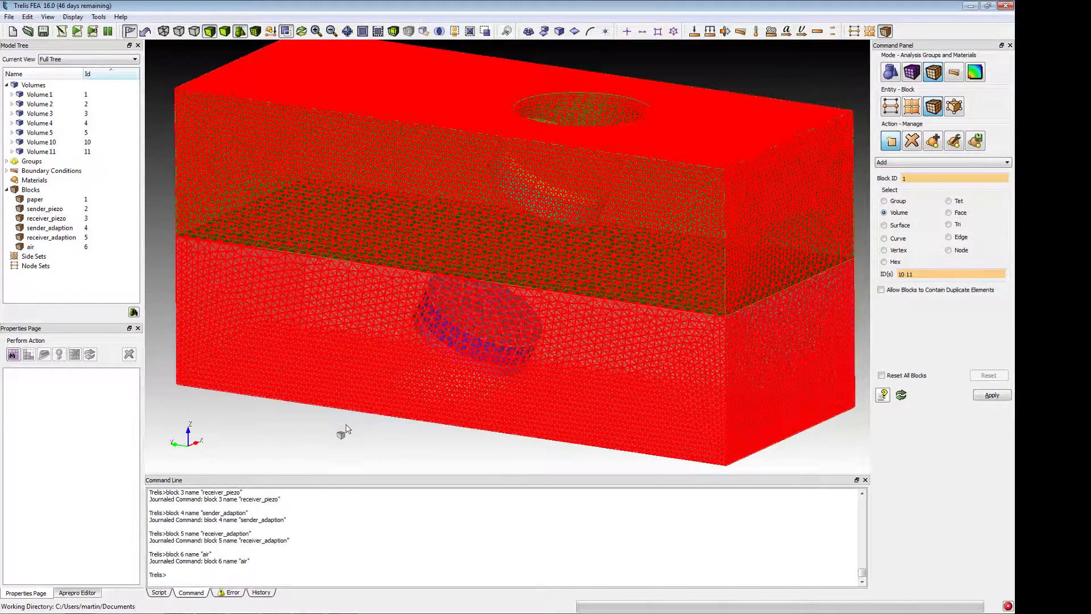
# Refresh the display and pick the outer air surfaces 37, 40, 39, 48 and 47 for a new sideset 1.
pyautogui.click(305, 34)
pyautogui.click(912, 107)
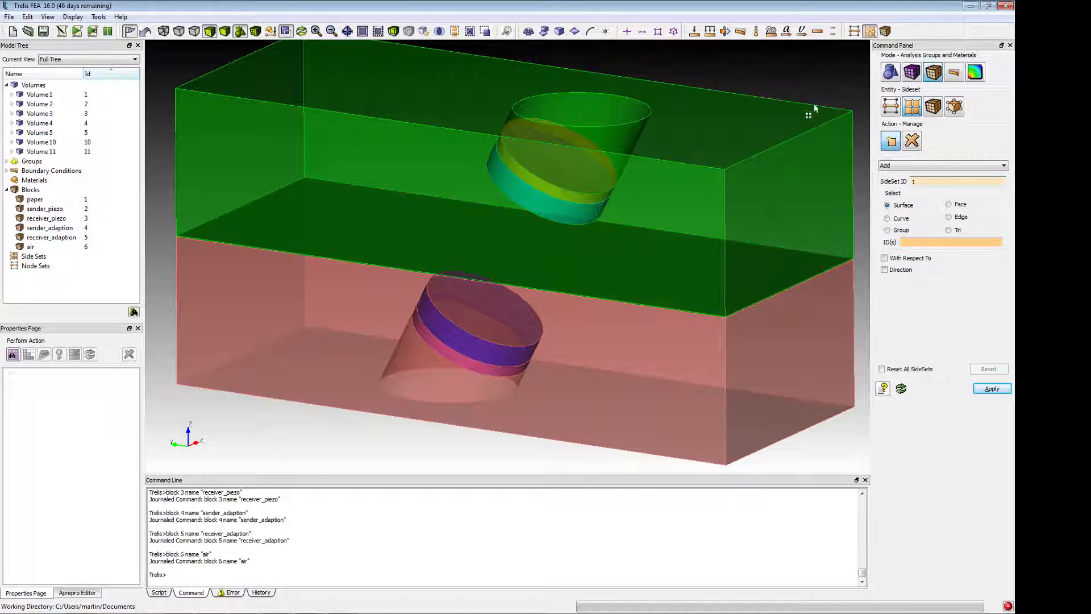
pyautogui.click(896, 209)
pyautogui.click(752, 159)
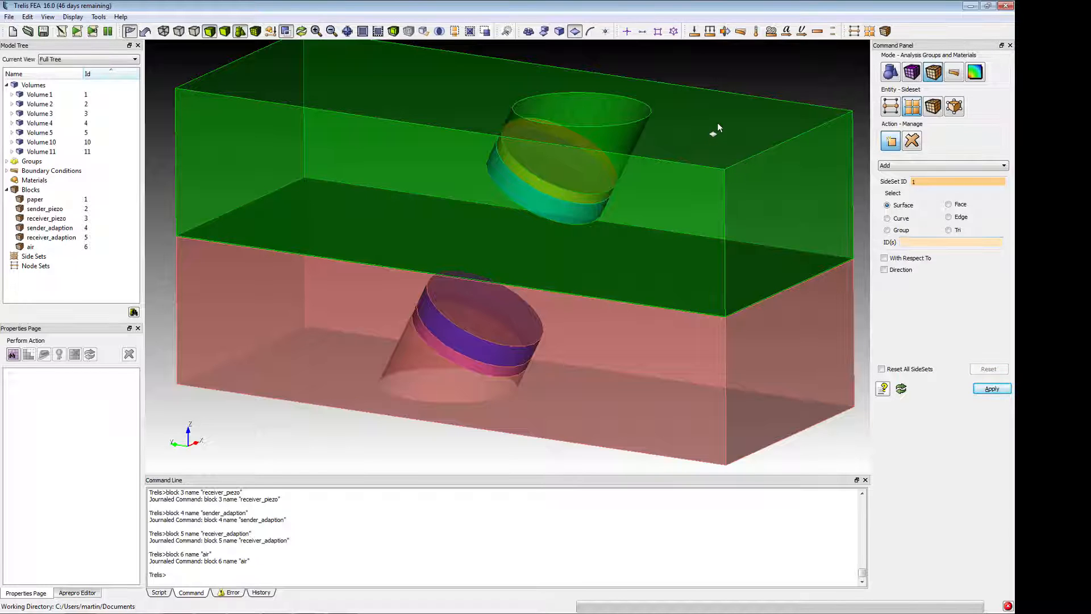
pyautogui.keyDown('ctrl'); pyautogui.click(754, 231); pyautogui.keyUp('ctrl')
pyautogui.keyDown('ctrl'); pyautogui.click(746, 310); pyautogui.keyUp('ctrl')
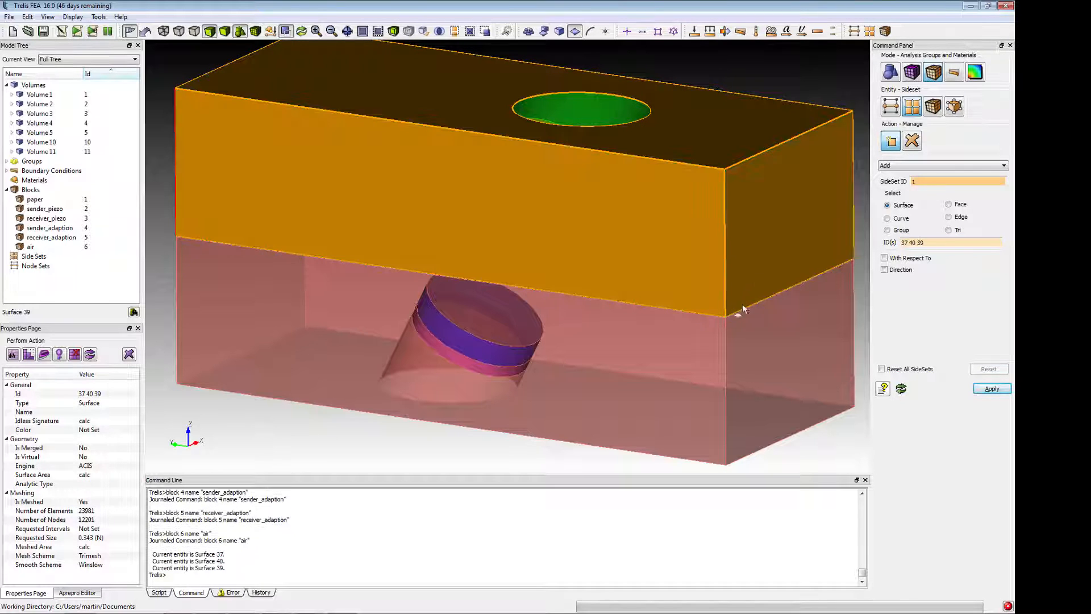
pyautogui.keyDown('ctrl'); pyautogui.click(665, 371); pyautogui.keyUp('ctrl')
pyautogui.keyDown('ctrl'); pyautogui.click(770, 363); pyautogui.keyUp('ctrl')
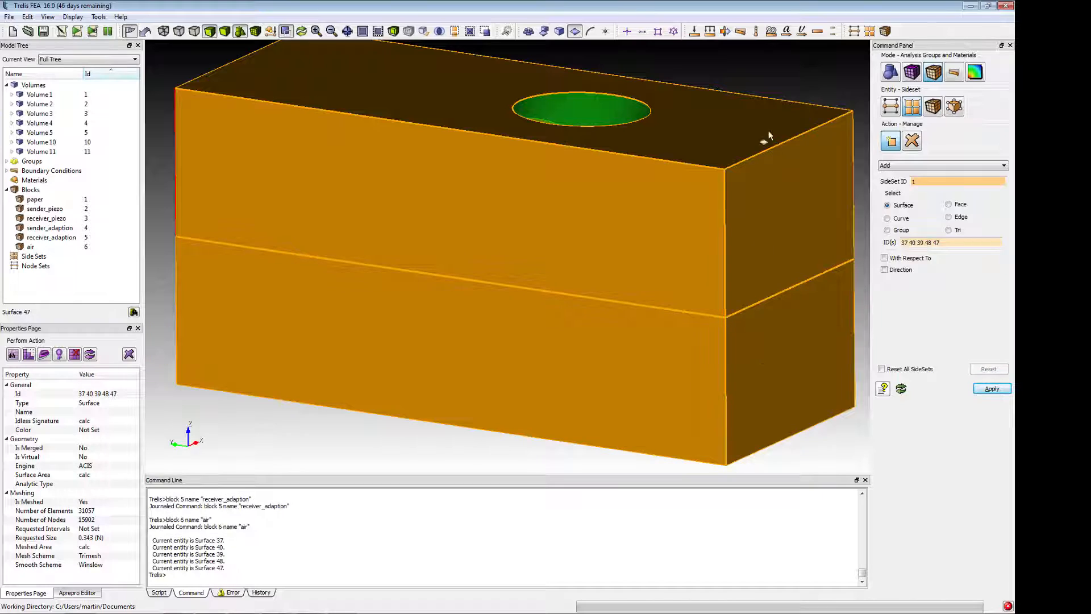
# Add the remaining outer air surfaces 42, 50, 46, 49 and 41 to the selection and create sideset 1.
pyautogui.moveTo(787, 92); pyautogui.dragTo(480, 216)
pyautogui.keyDown('ctrl'); pyautogui.click(450, 231); pyautogui.keyUp('ctrl')
pyautogui.moveTo(635, 200); pyautogui.dragTo(558, 290)
pyautogui.keyDown('ctrl'); pyautogui.click(583, 199); pyautogui.keyUp('ctrl')
pyautogui.keyDown('ctrl'); pyautogui.click(540, 149); pyautogui.keyUp('ctrl')
pyautogui.keyDown('ctrl'); pyautogui.click(489, 106); pyautogui.keyUp('ctrl')
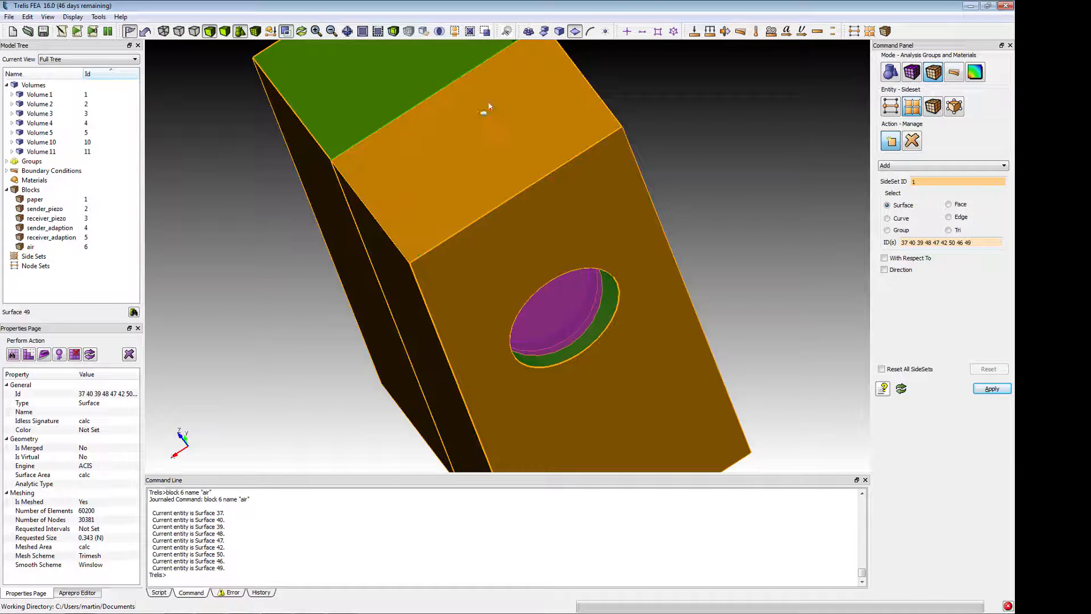
pyautogui.keyDown('ctrl'); pyautogui.click(438, 81); pyautogui.keyUp('ctrl')
pyautogui.moveTo(660, 136); pyautogui.dragTo(726, 97)
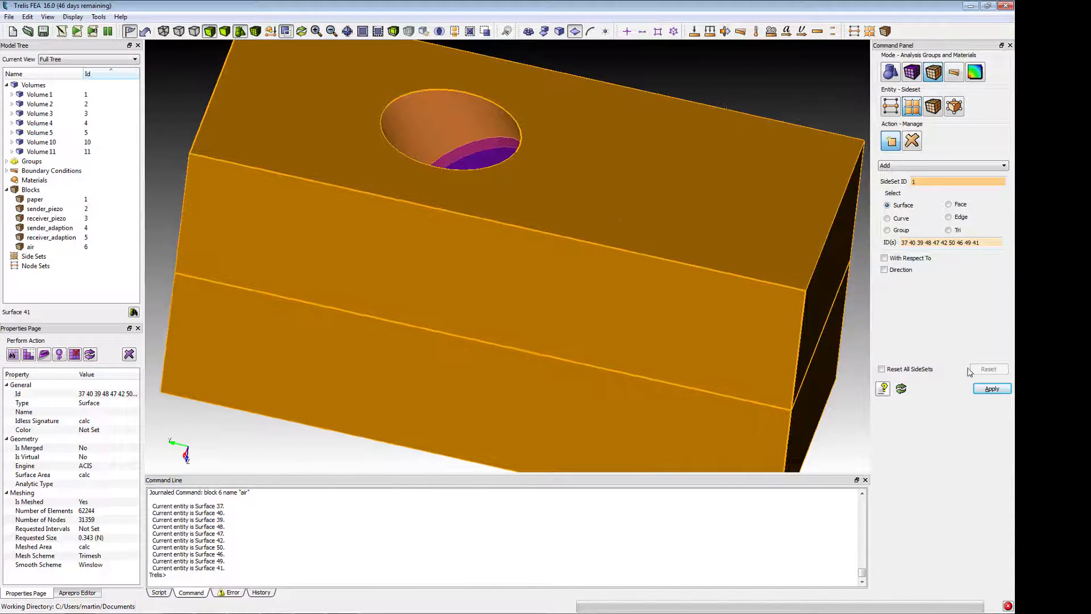
pyautogui.click(991, 389)
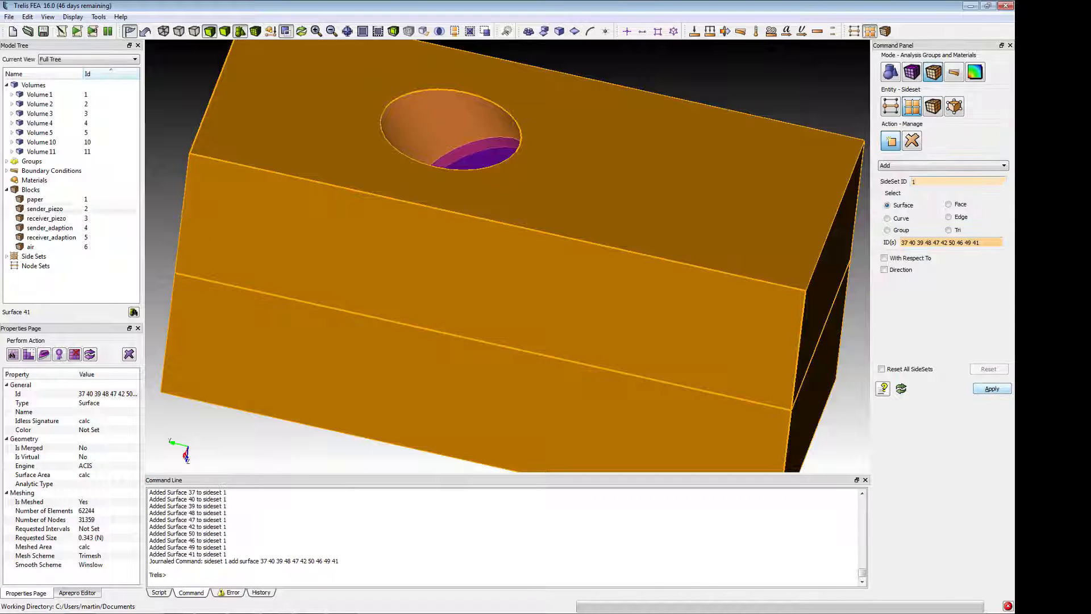
# Rename sideset 1 in the model tree as air_bound and clear the selection.
pyautogui.click(7, 256)
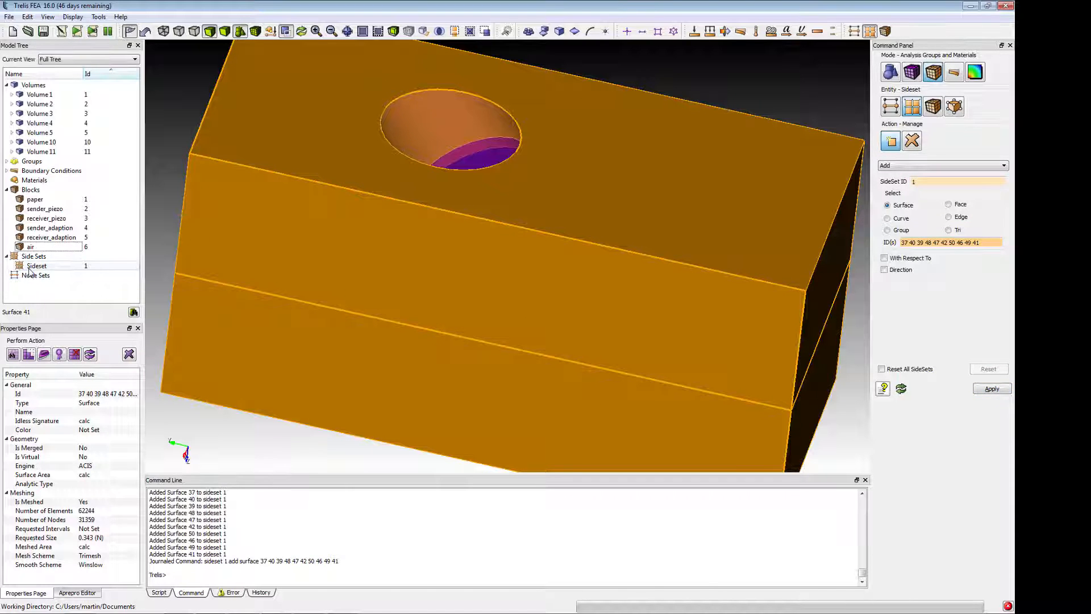
pyautogui.click(57, 266)
pyautogui.press('F2')
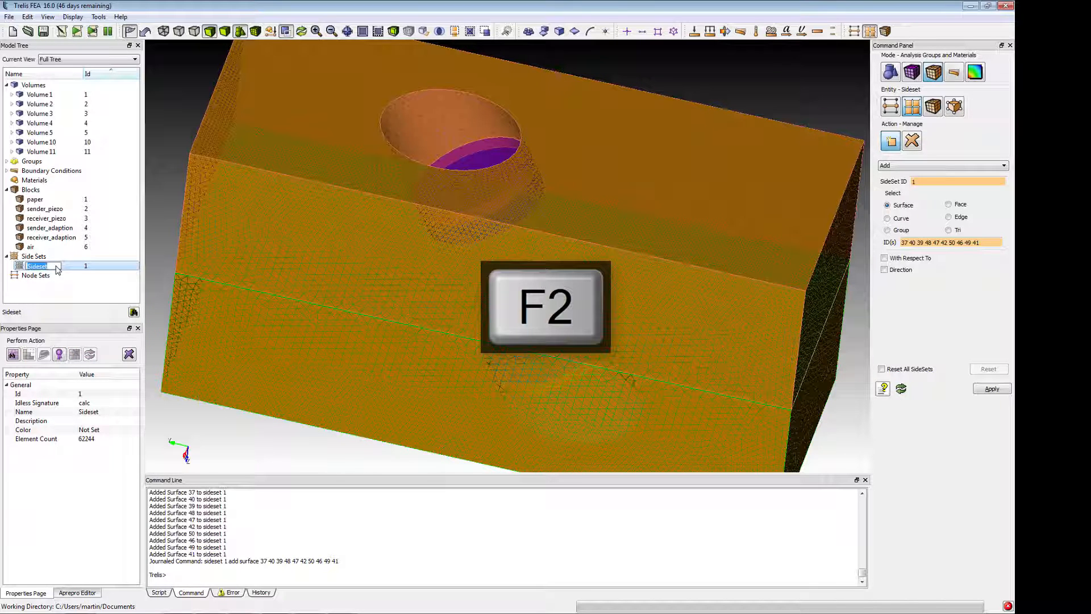
pyautogui.write('air')
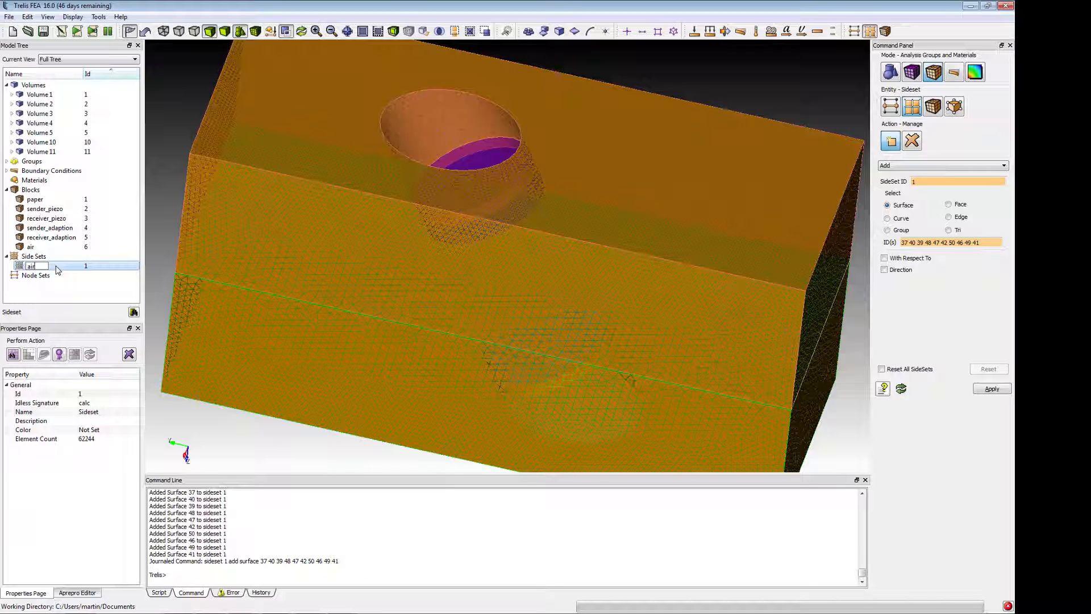
pyautogui.write(' bound')
pyautogui.press('Return')
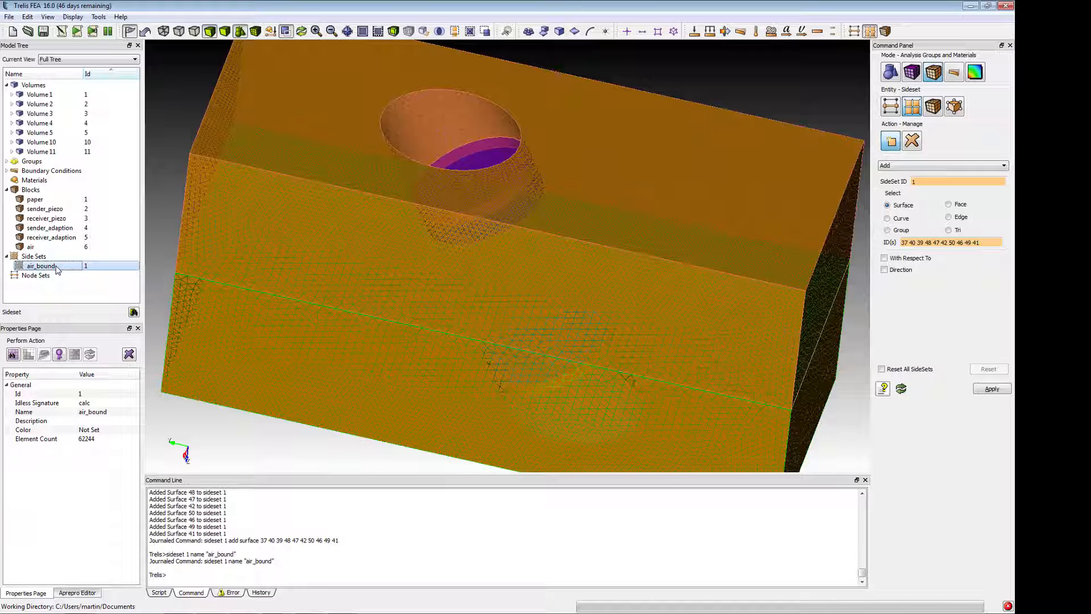
pyautogui.click(681, 88)
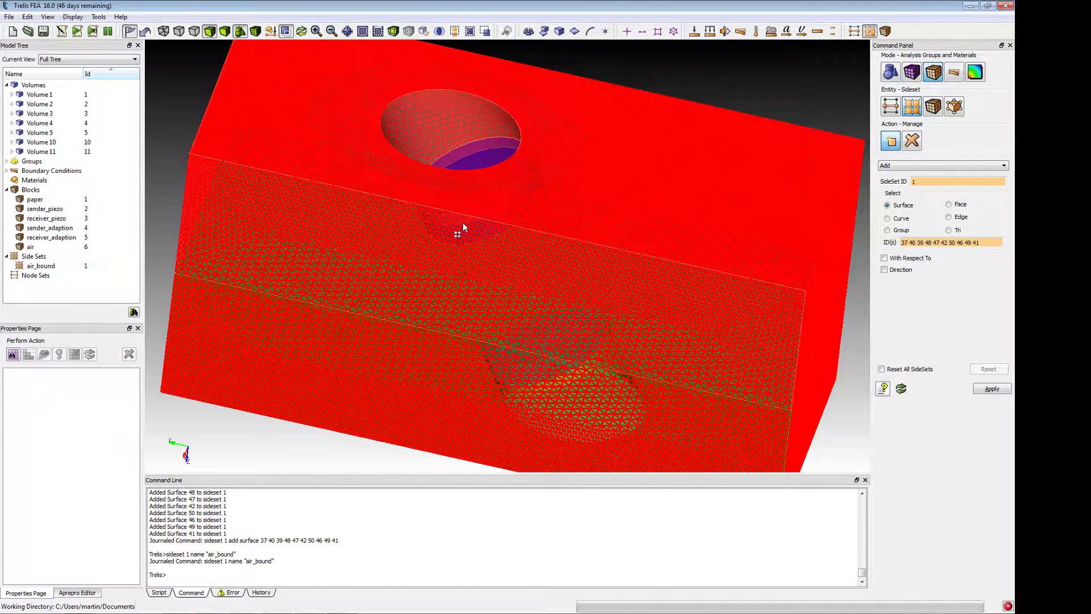
# Isolate volume 1, the paper sheet, in the graphics view.
pyautogui.click(38, 94)
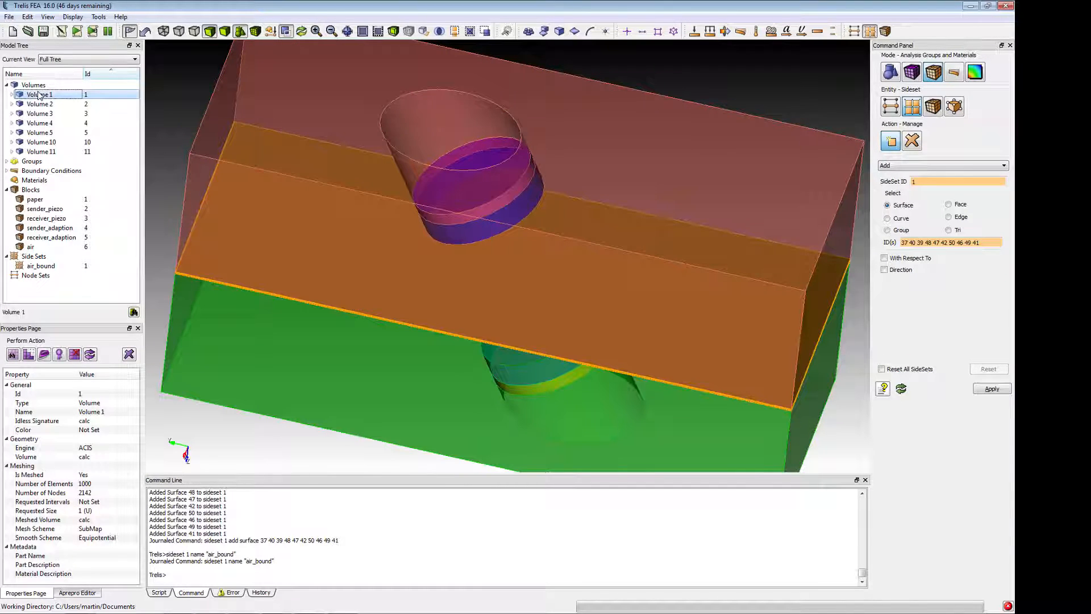
pyautogui.rightClick(38, 95)
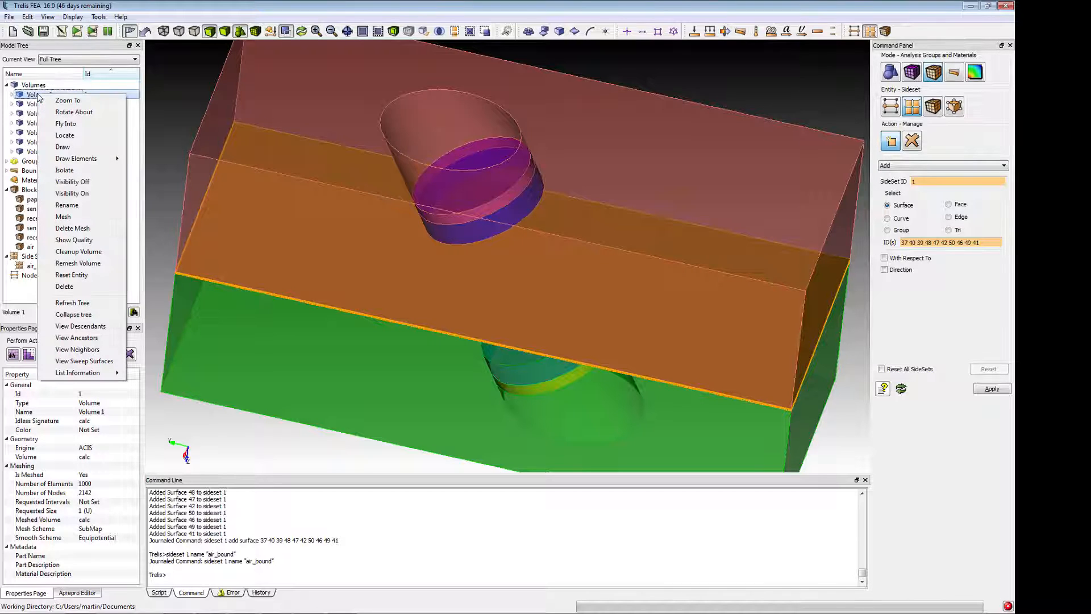
pyautogui.click(75, 170)
pyautogui.click(512, 156)
pyautogui.moveTo(526, 143); pyautogui.dragTo(503, 117)
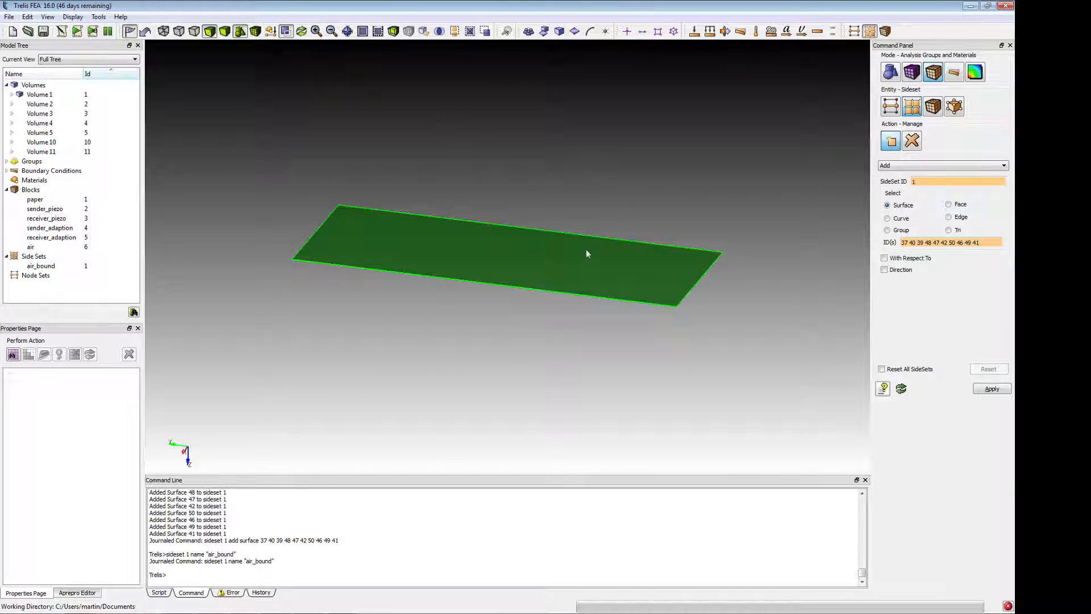
# Create sideset 2 from the paper sheet's two large faces, surfaces 2 and 1.
pyautogui.click(891, 142)
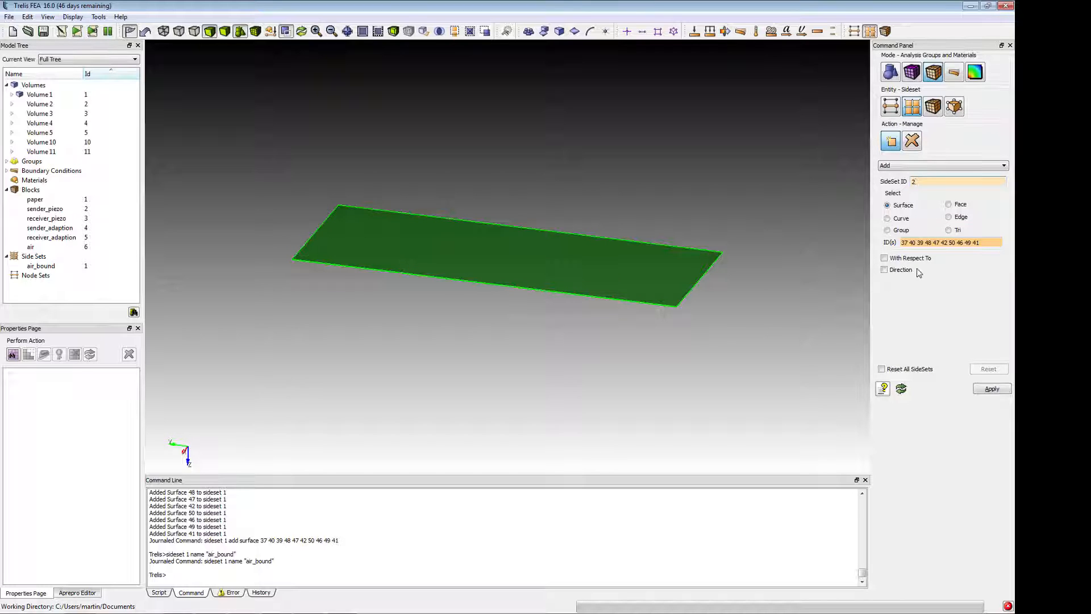
pyautogui.click(904, 205)
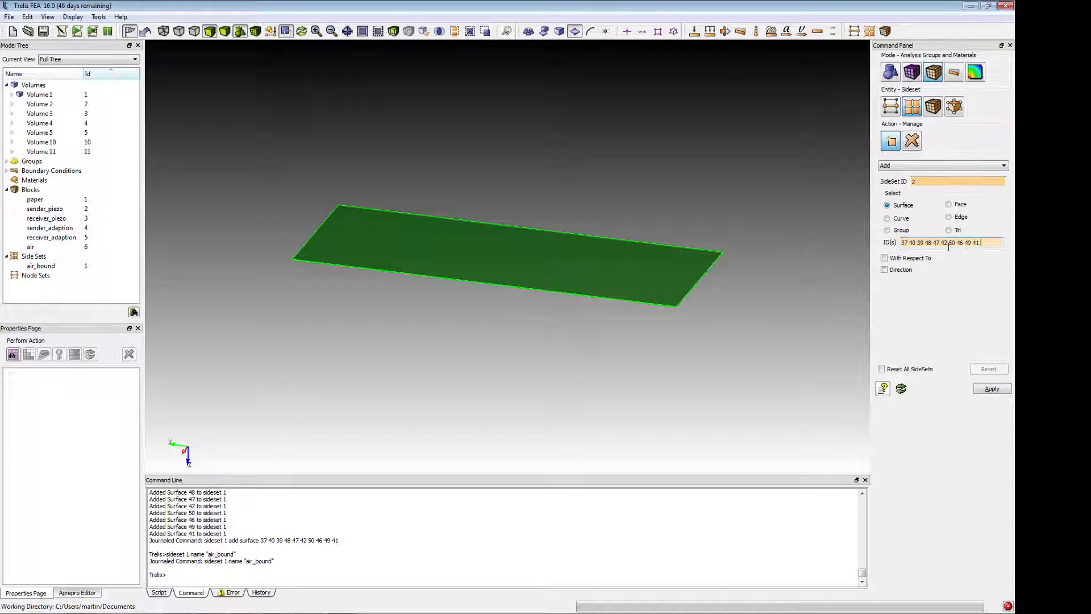
pyautogui.click(526, 272)
pyautogui.moveTo(533, 334); pyautogui.dragTo(546, 271, button='middle')
pyautogui.keyDown('ctrl'); pyautogui.click(549, 254); pyautogui.keyUp('ctrl')
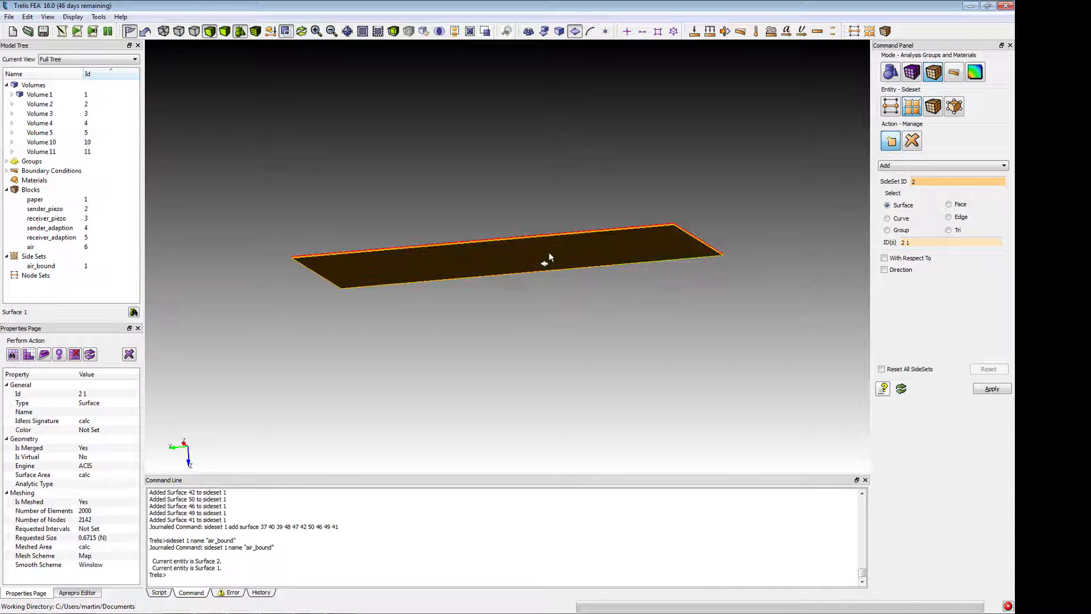
pyautogui.click(991, 388)
# Rename sideset 2 in the model tree as fsi.
pyautogui.click(47, 276)
pyautogui.press('F2')
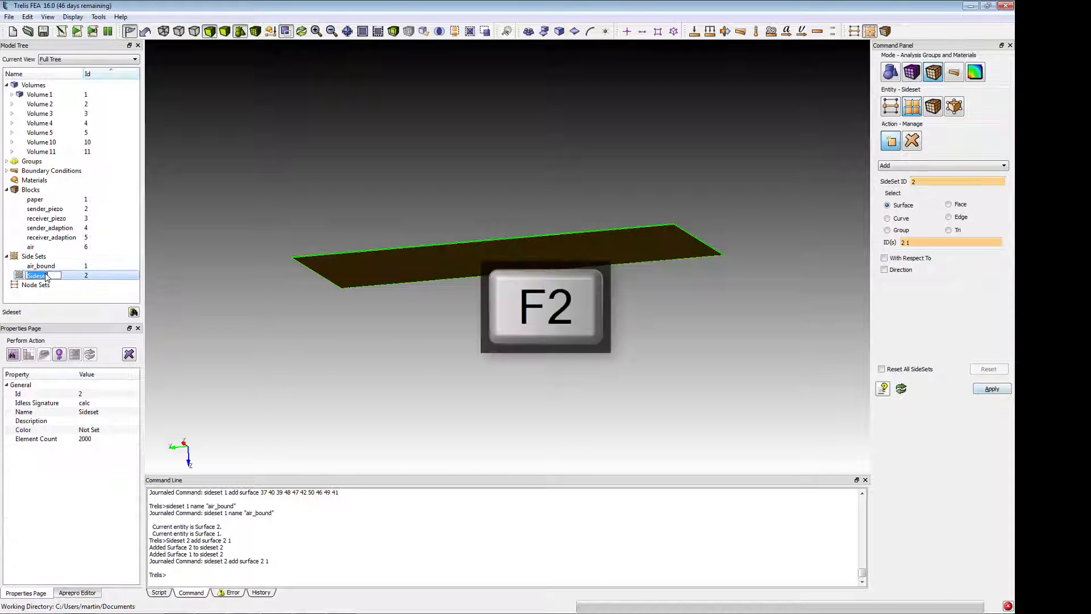
pyautogui.write('fsi')
pyautogui.press('Return')
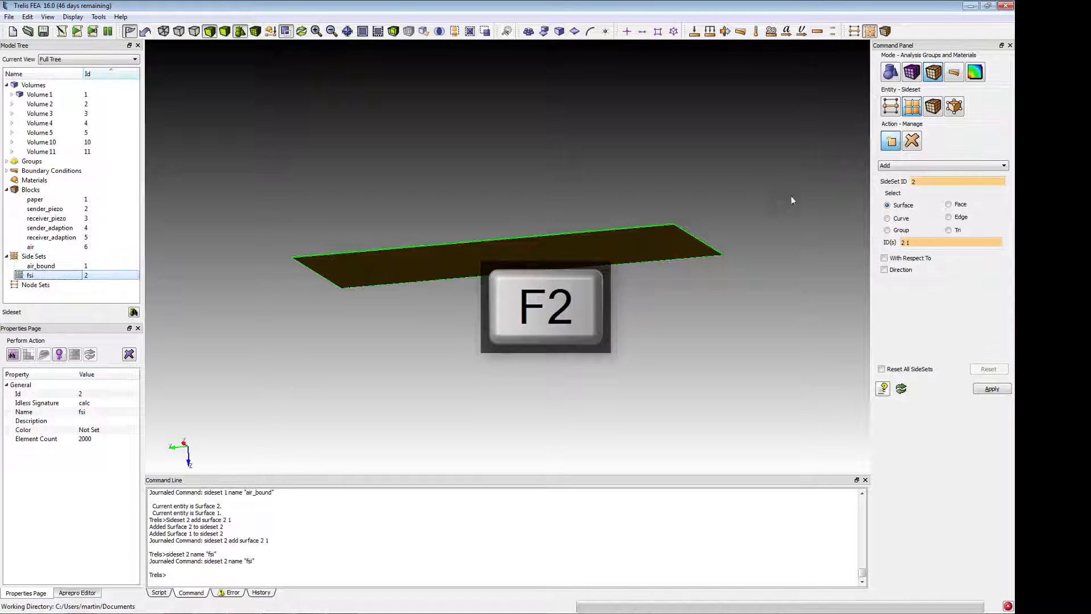
# Isolate volume 2, the sender piezo disc, in the graphics view.
pyautogui.moveTo(790, 196); pyautogui.dragTo(358, 163)
pyautogui.click(38, 105)
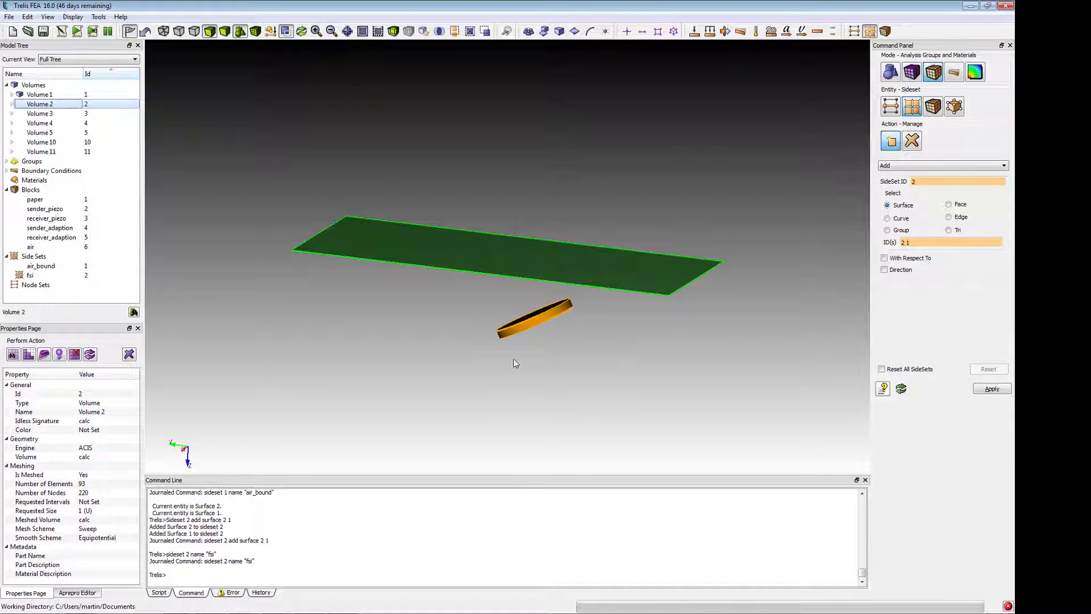
pyautogui.moveTo(514, 365); pyautogui.dragTo(536, 138)
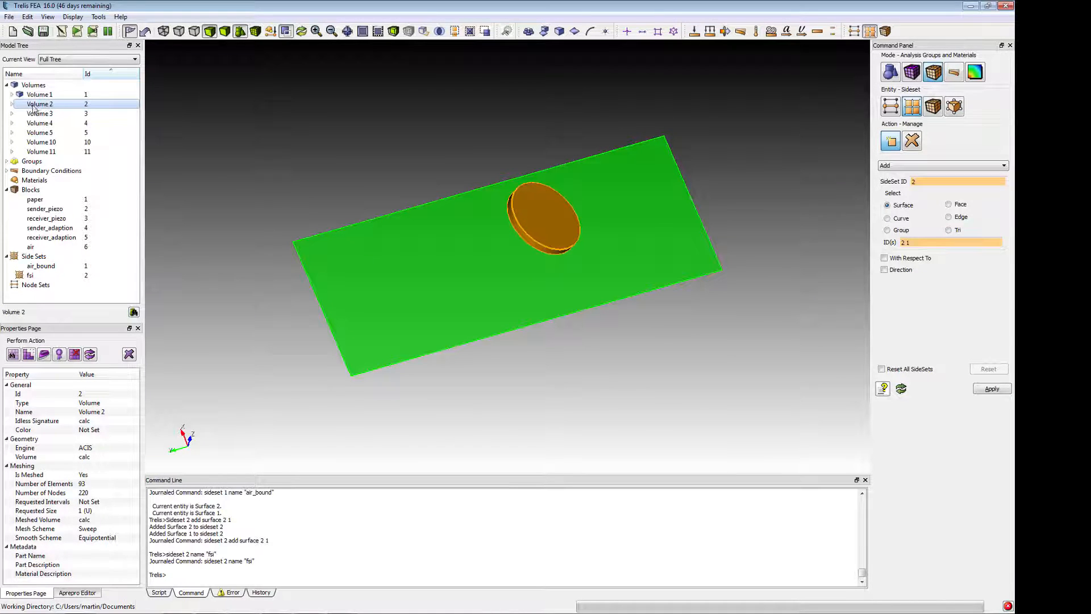
pyautogui.rightClick(37, 107)
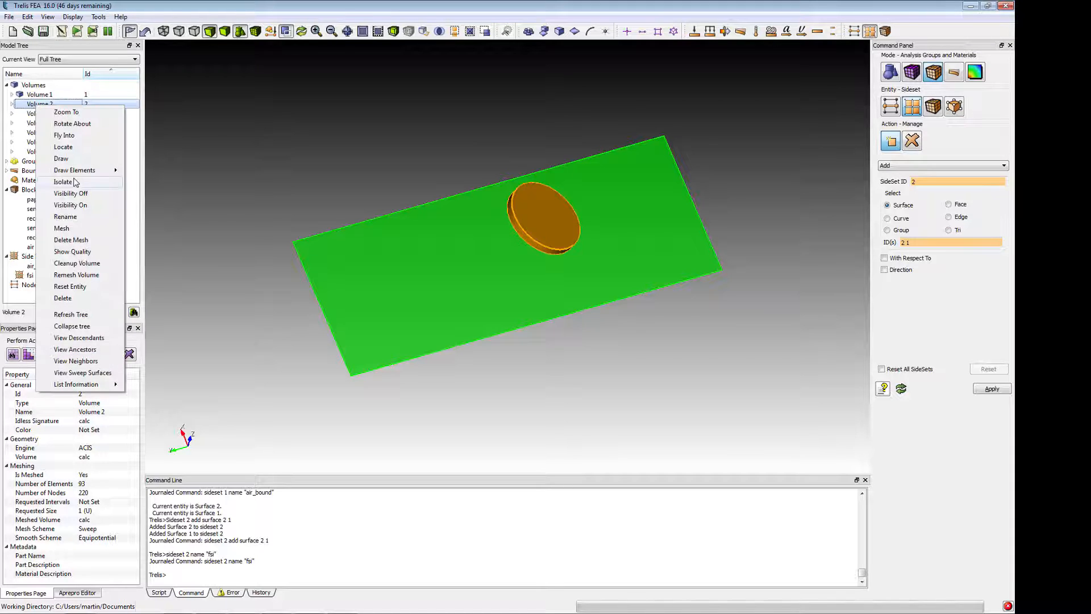
pyautogui.click(75, 182)
pyautogui.moveTo(629, 170); pyautogui.dragTo(591, 137)
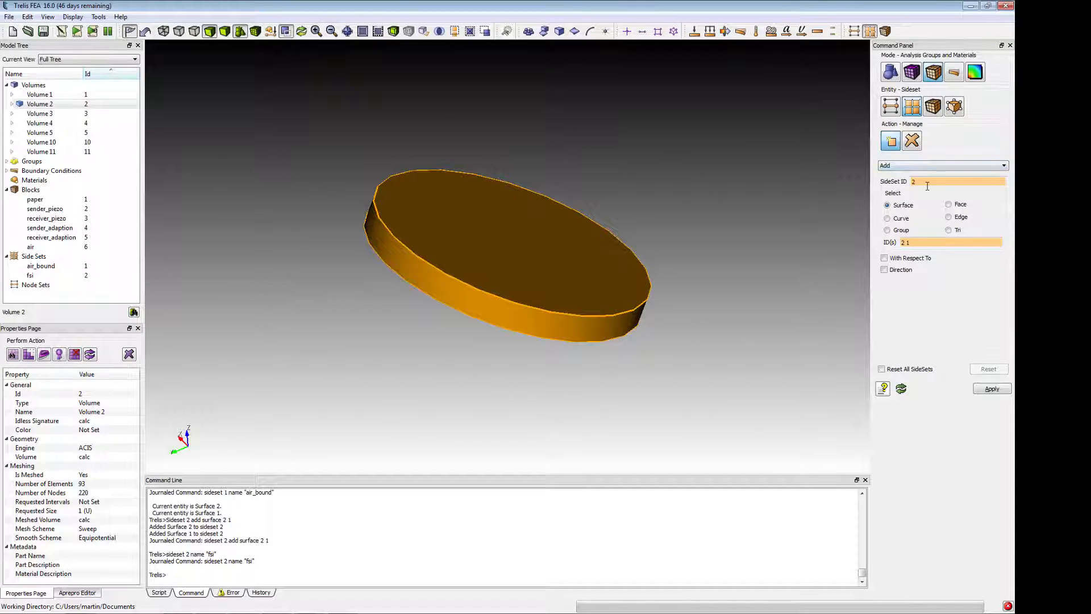
# Create sideset 3 from the sender piezo disc's upper face, surface 9.
pyautogui.click(893, 145)
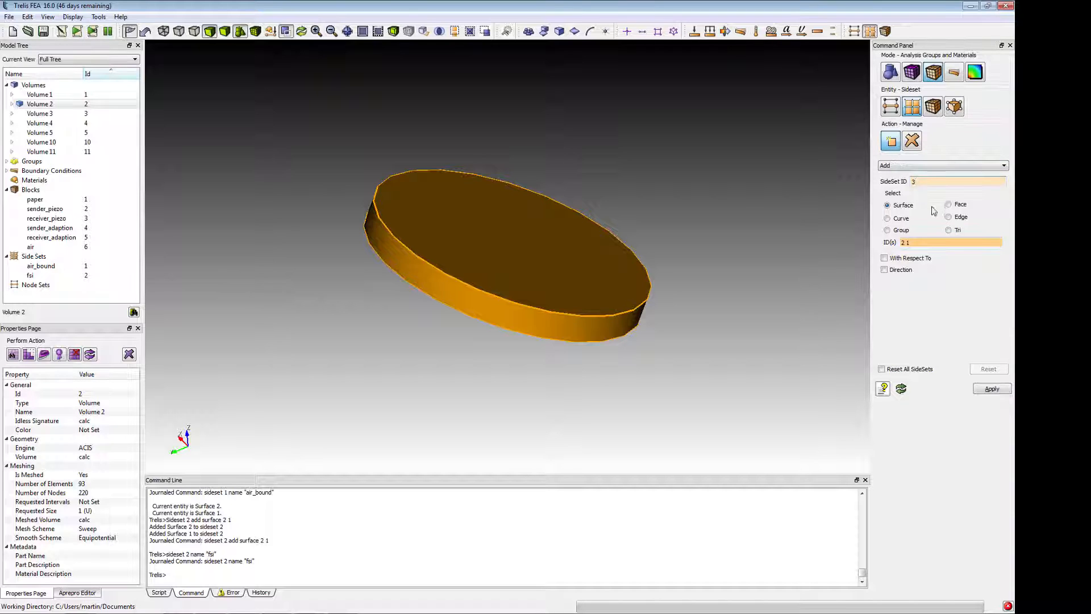
pyautogui.click(907, 205)
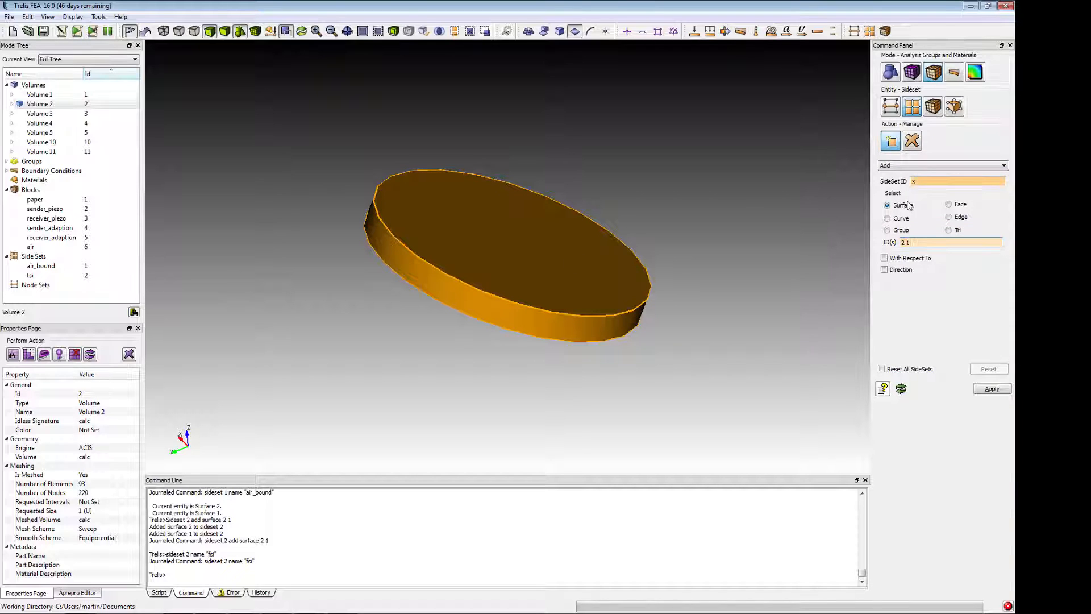
pyautogui.click(522, 262)
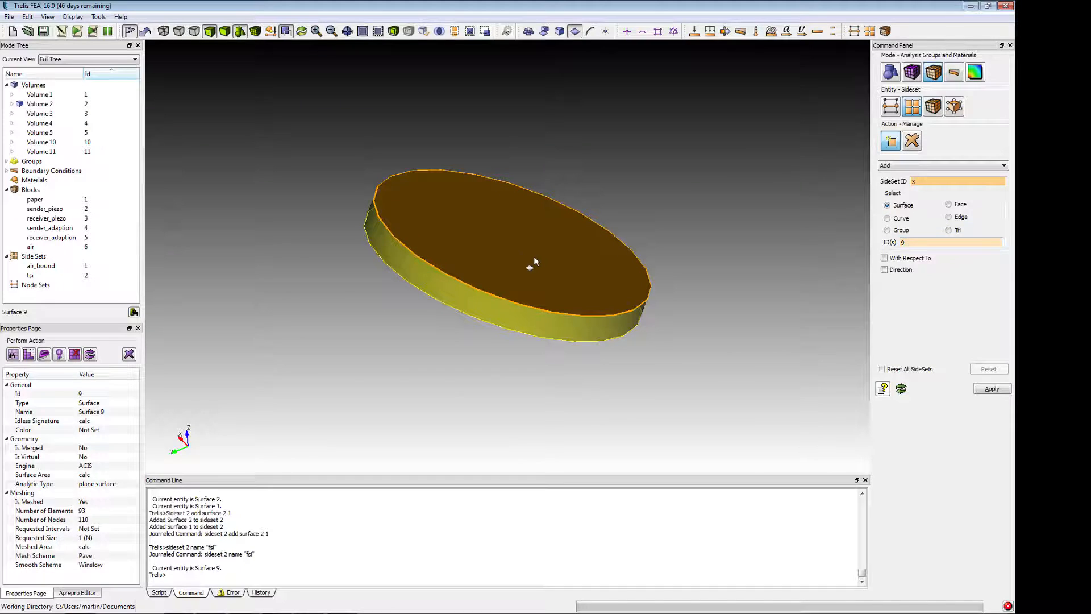
pyautogui.click(1001, 393)
# Create sideset 4 from the sender piezo disc's underside, surface 8.
pyautogui.moveTo(480, 390); pyautogui.dragTo(511, 276)
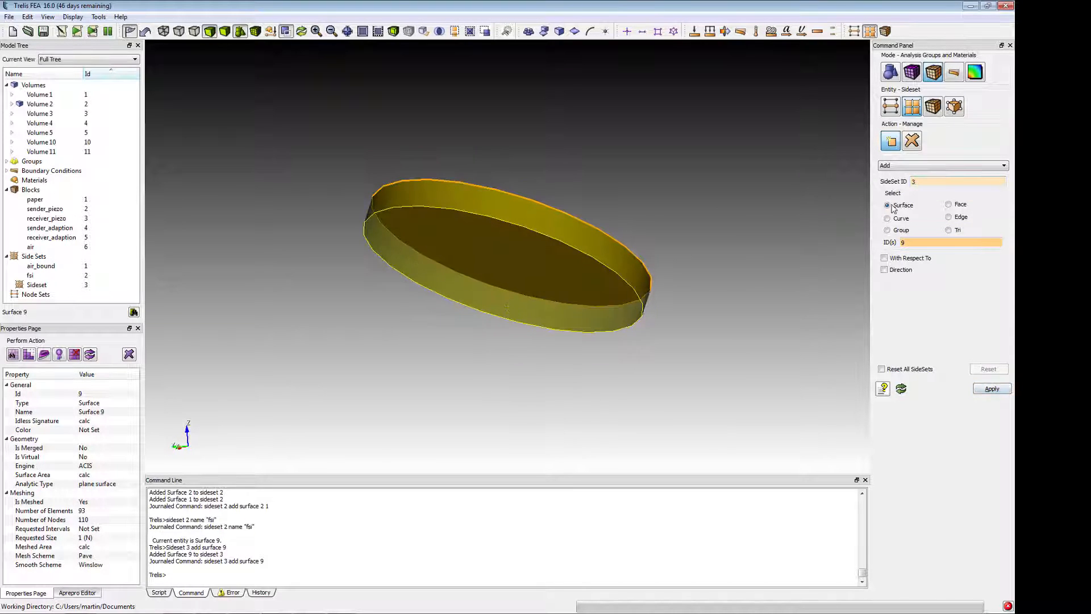
pyautogui.click(892, 141)
pyautogui.click(932, 242)
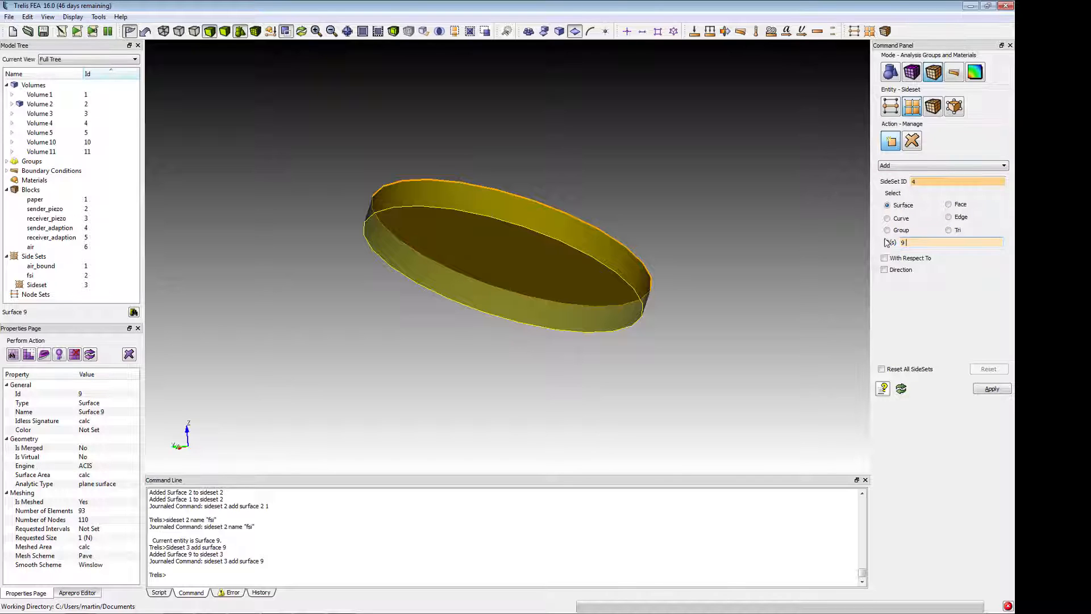
pyautogui.click(508, 268)
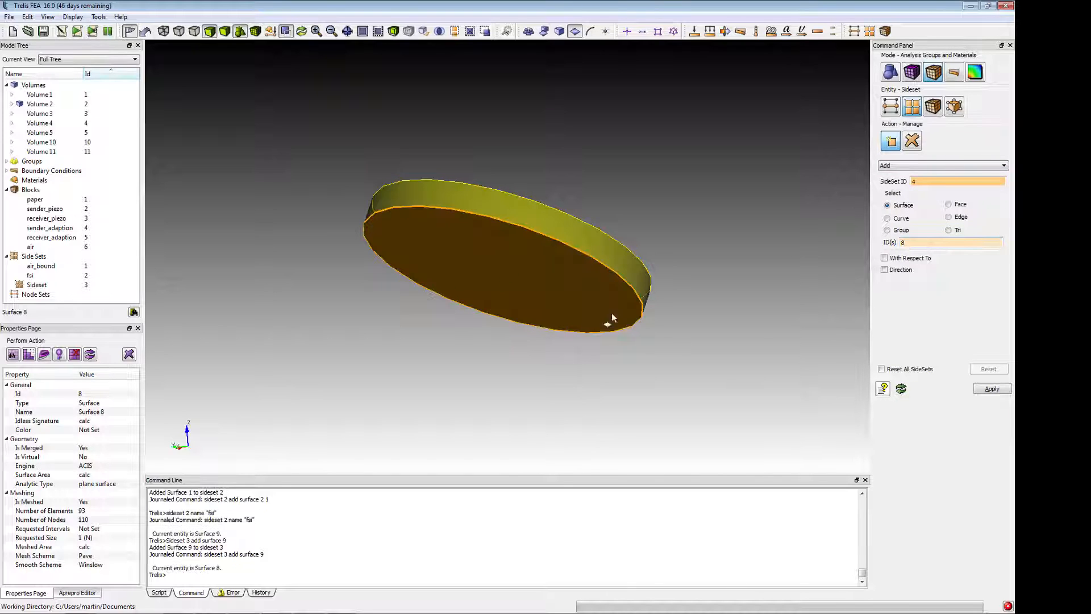
pyautogui.click(1003, 392)
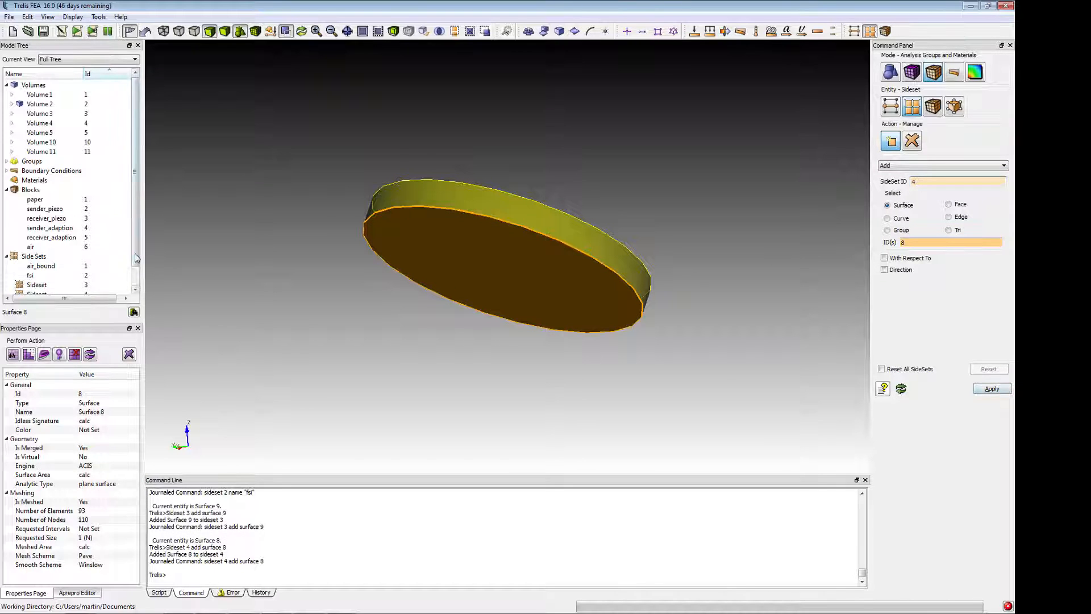
# Rename sideset 3 as sender_topel and sideset 4 as sender_botel in the model tree.
pyautogui.scroll(-1, 54, 278)
pyautogui.click(54, 268)
pyautogui.press('F2')
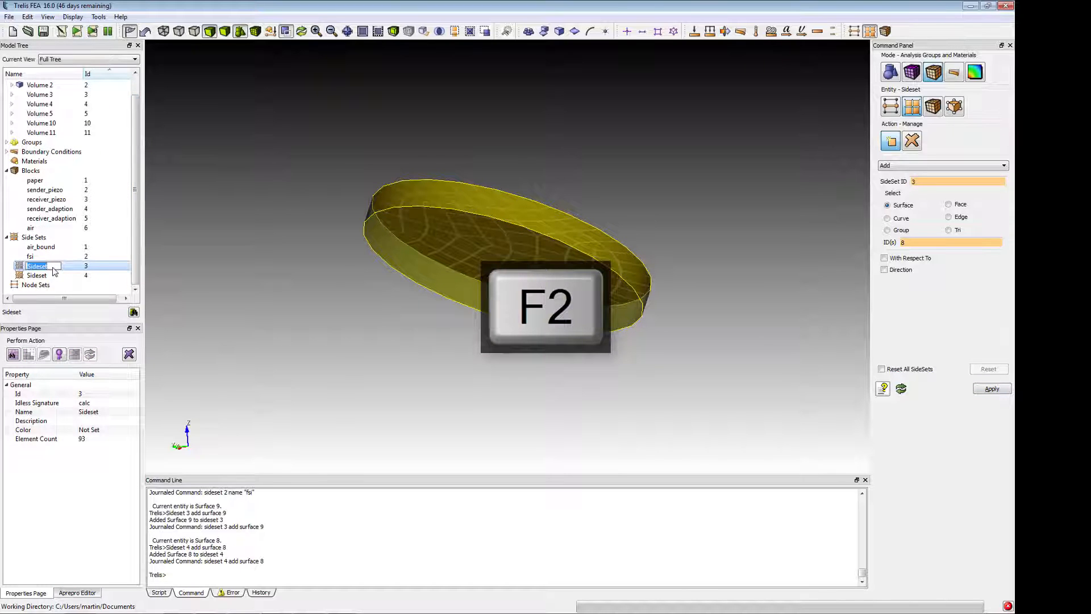
pyautogui.write('sender_tapel')
pyautogui.press('Return')
pyautogui.press('Down')
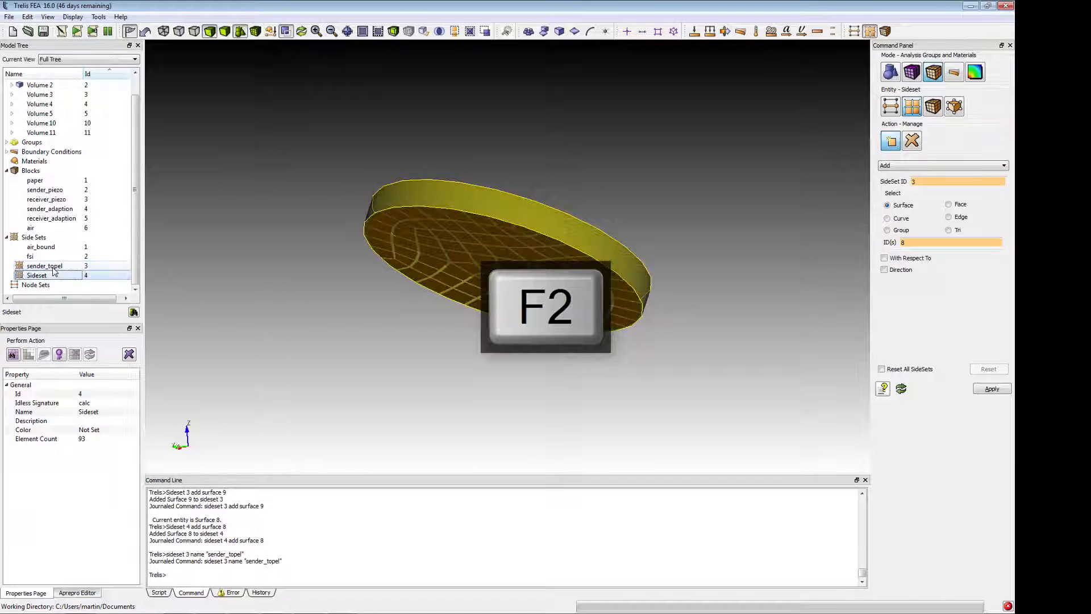
pyautogui.press('F2')
pyautogui.write('sender_botel')
pyautogui.press('Return')
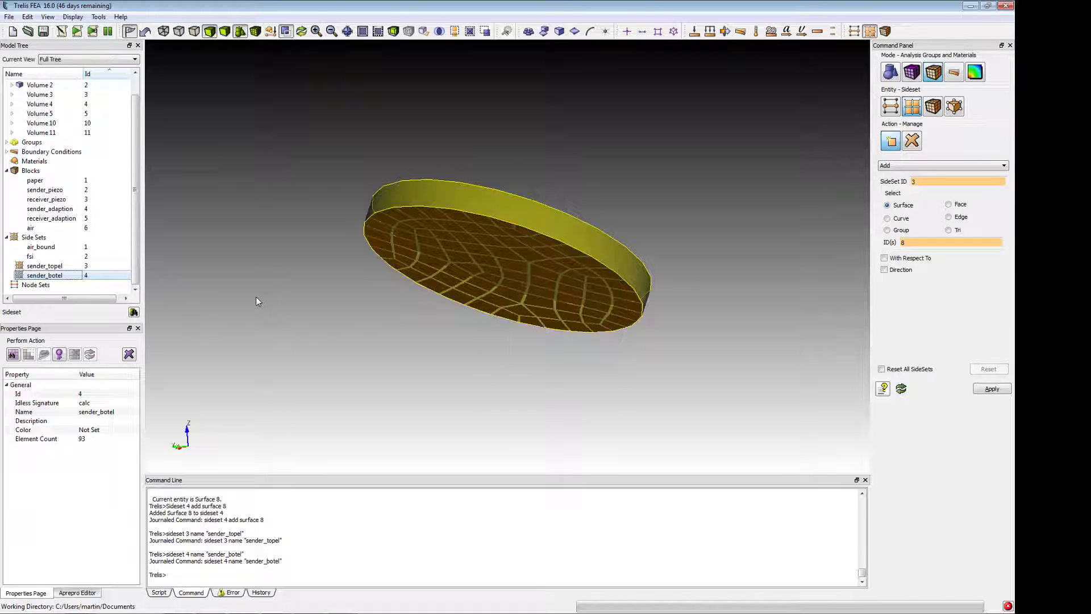
pyautogui.click(256, 301)
# Rename sideset 2, the paper sheet's sideset, as fsi_paper in the model tree.
pyautogui.click(44, 256)
pyautogui.press('F2')
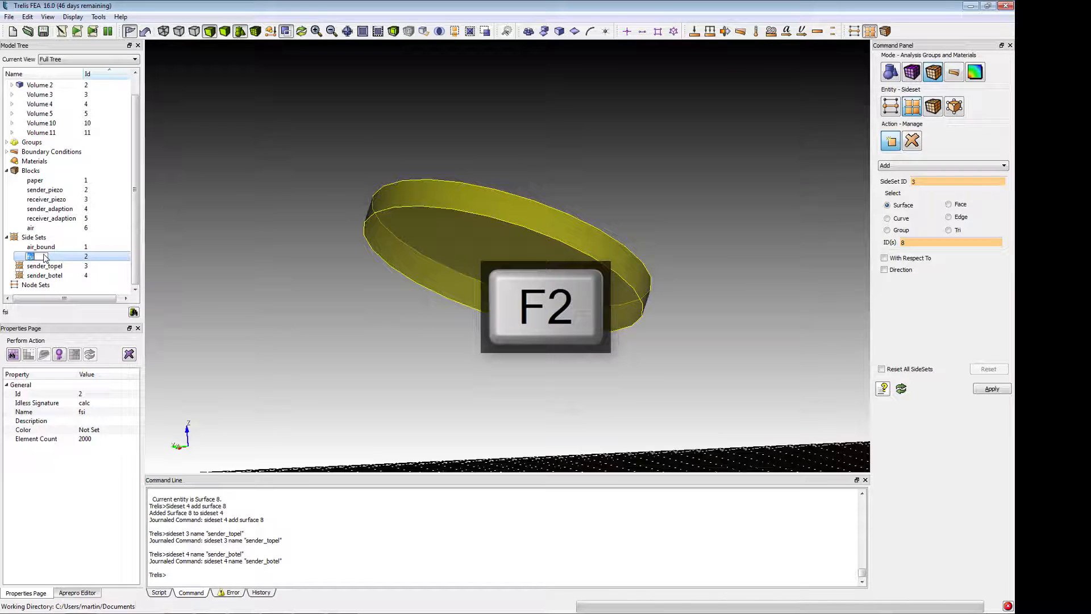
pyautogui.write('_paper')
pyautogui.press('Return')
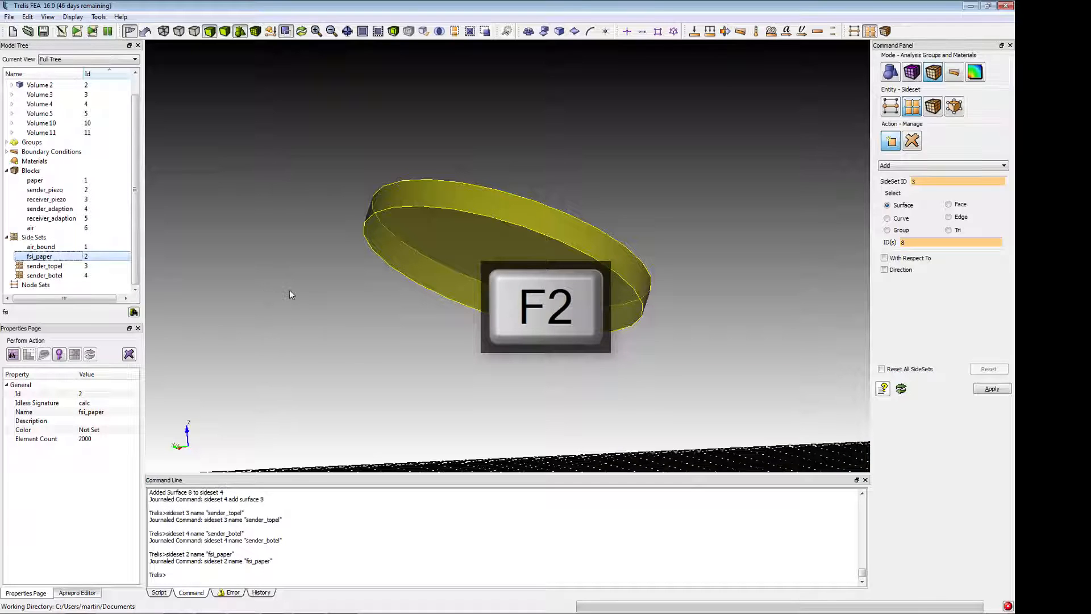
pyautogui.click(290, 293)
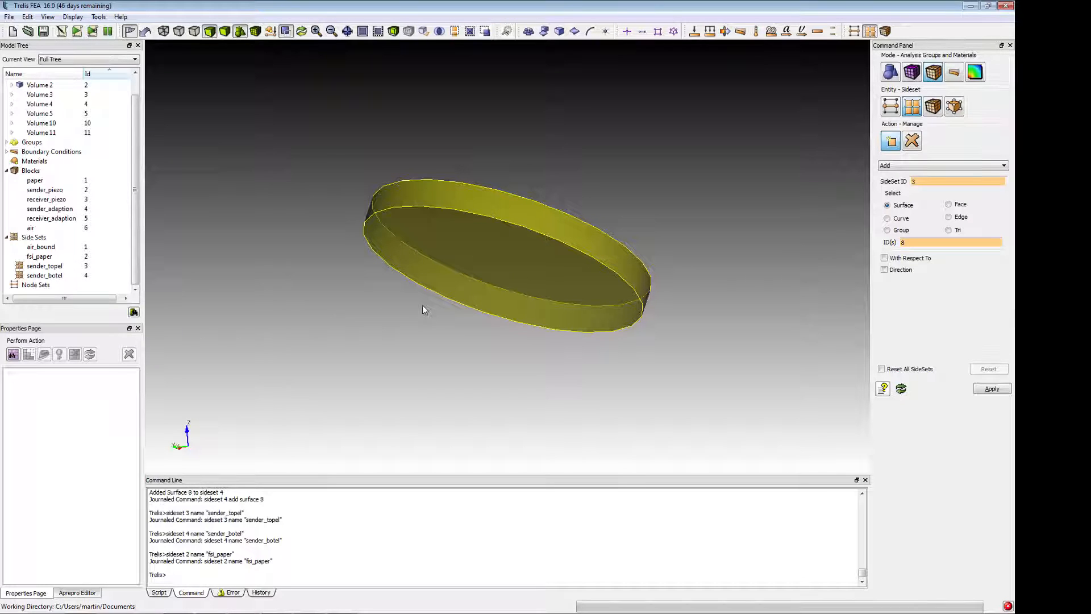
# Isolate volume 3, the receiver piezo disc, and make volume 1, the paper sheet, visible alongside it.
pyautogui.click(42, 97)
pyautogui.rightClick(42, 95)
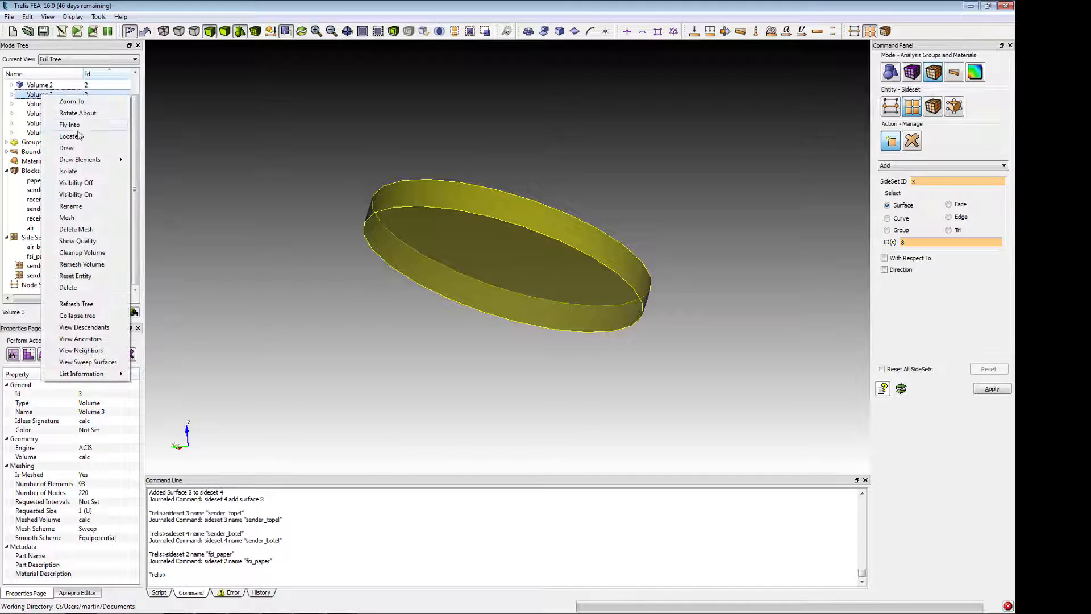
pyautogui.click(89, 175)
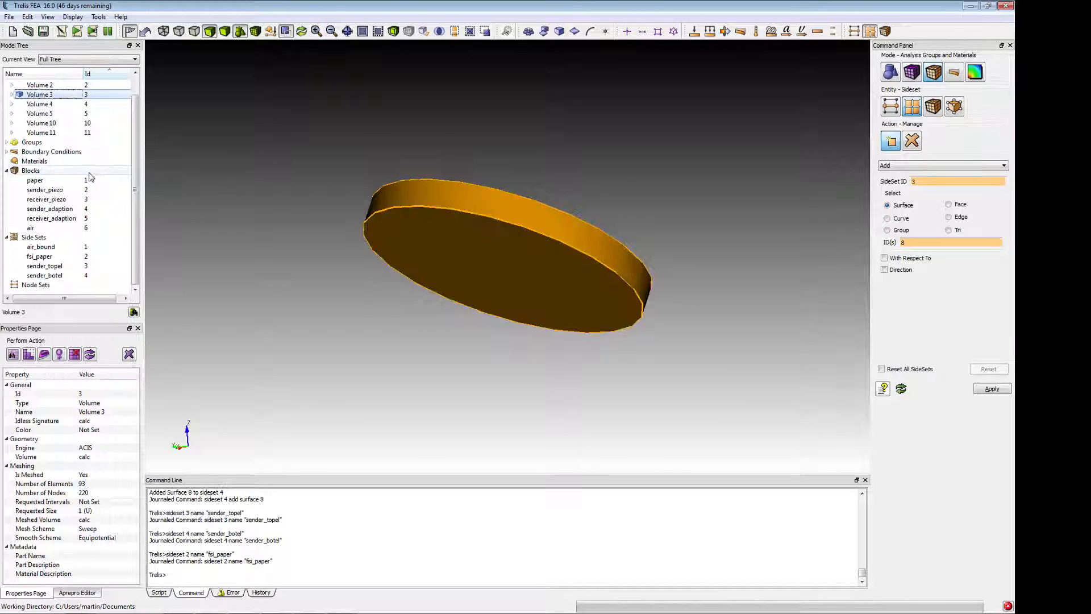
pyautogui.scroll(1, 136, 91)
pyautogui.rightClick(48, 95)
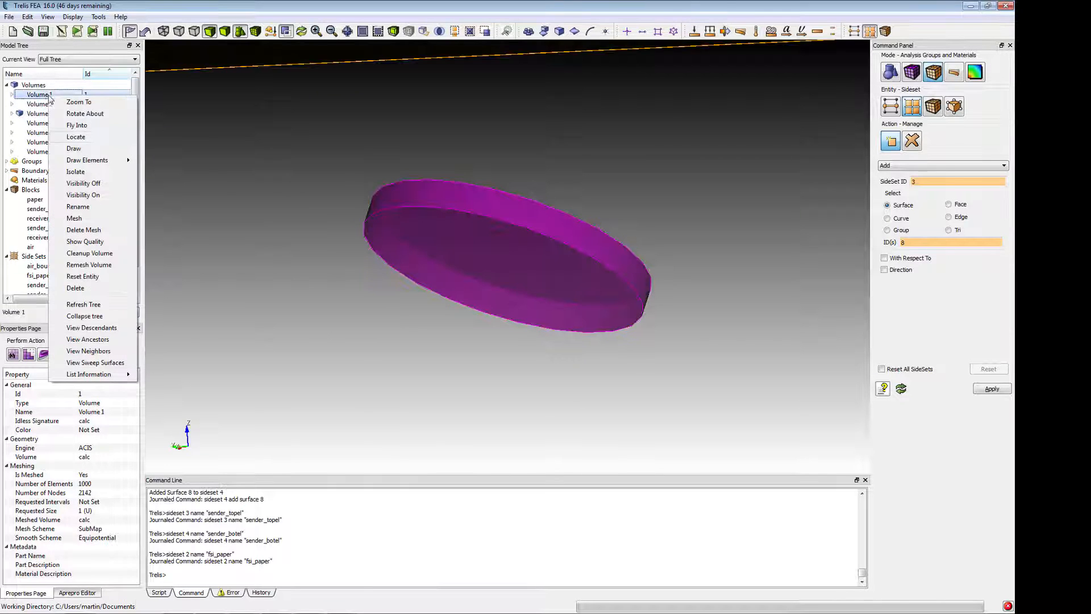
pyautogui.click(63, 189)
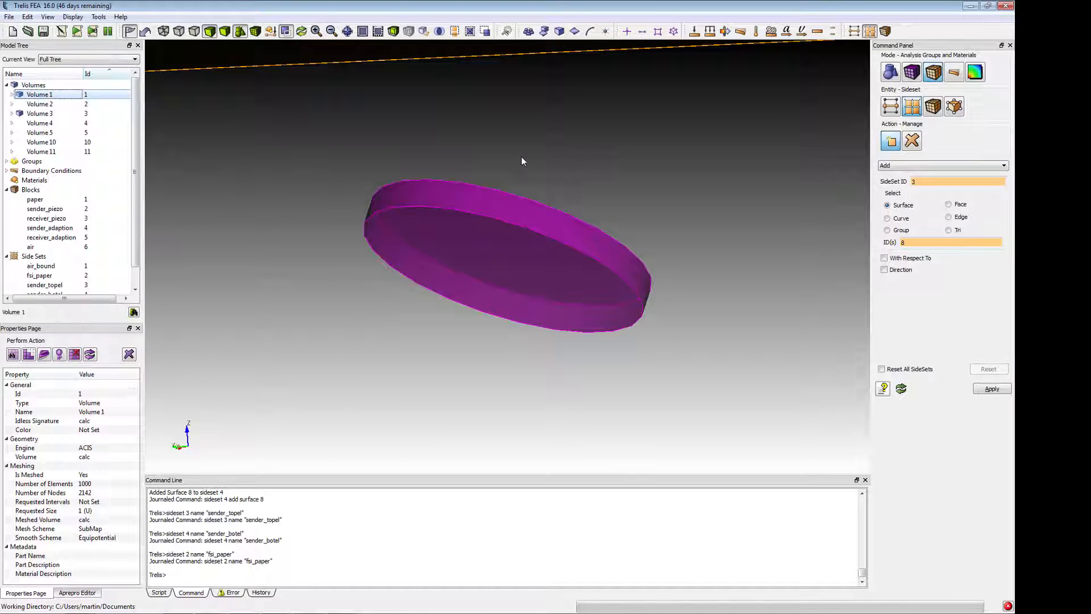
pyautogui.moveTo(513, 155); pyautogui.dragTo(636, 291)
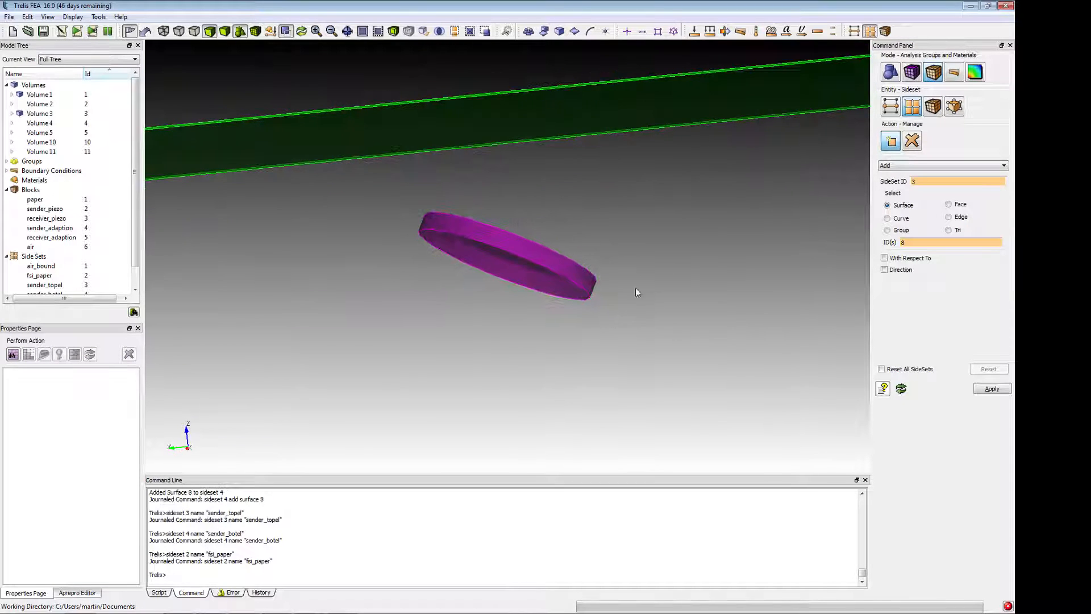
# Create sideset 5 from surface 11, the receiver piezo face pointing away from the paper sheet.
pyautogui.doubleClick(932, 181)
pyautogui.write('5')
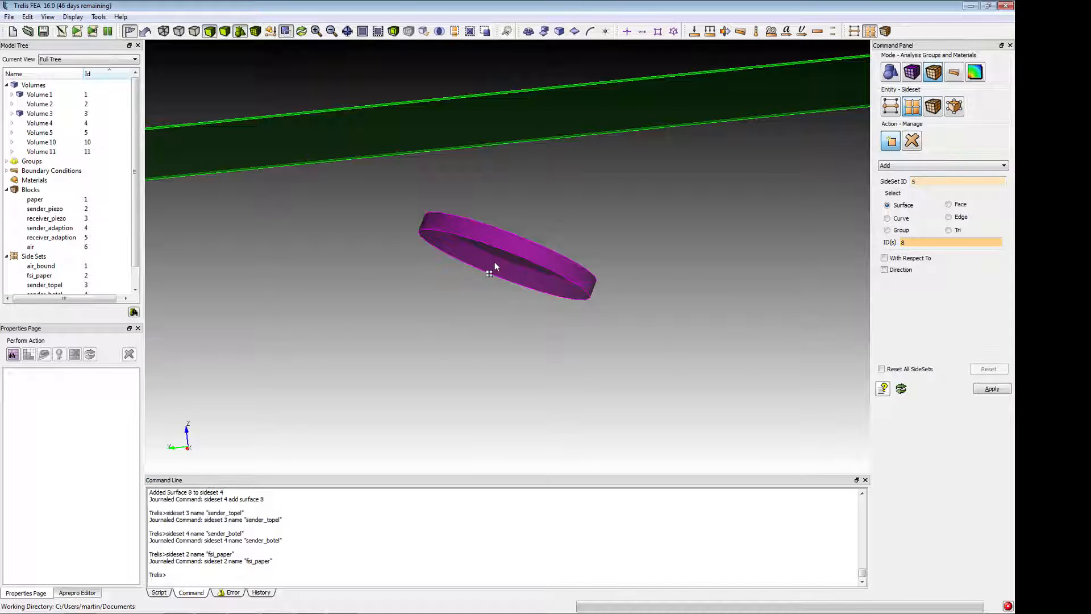
pyautogui.click(922, 241)
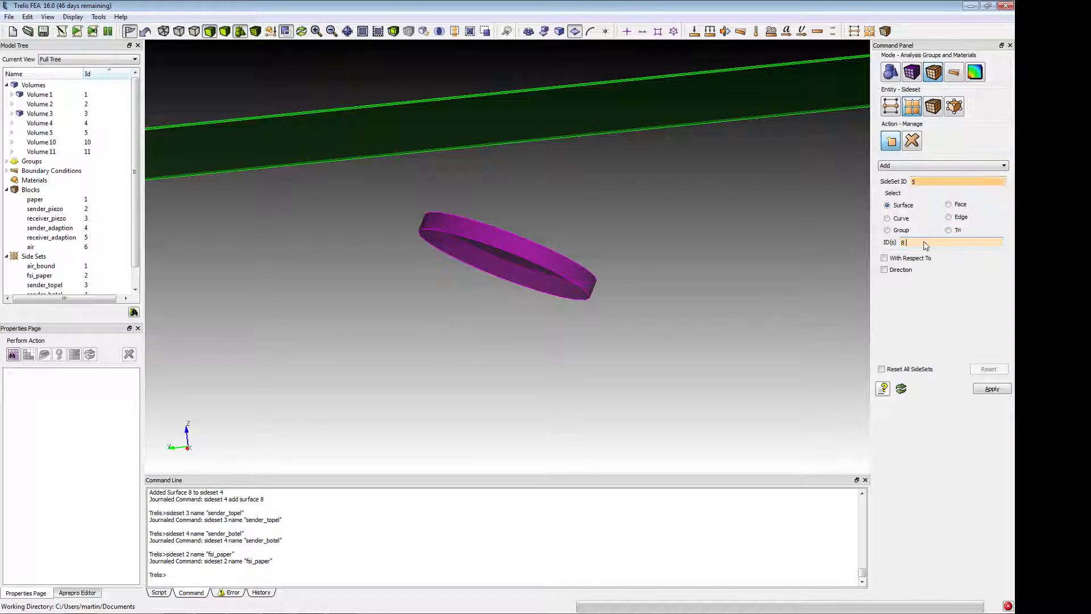
pyautogui.click(540, 275)
pyautogui.click(992, 388)
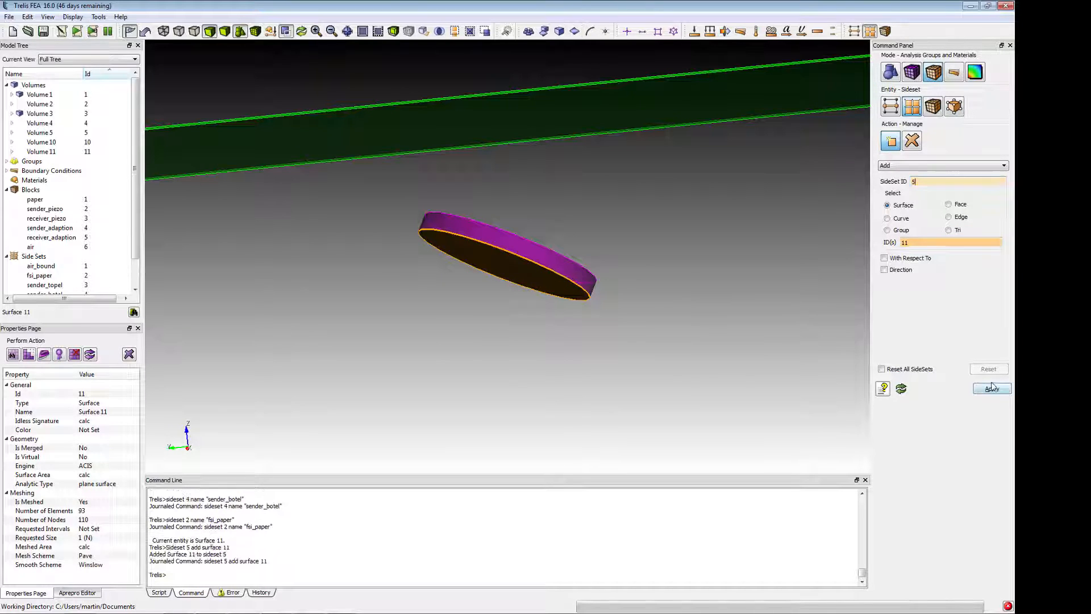
# Create sideset 6 from surface 12, the receiver piezo face pointing towards the paper sheet.
pyautogui.moveTo(697, 236); pyautogui.dragTo(571, 292, button='middle')
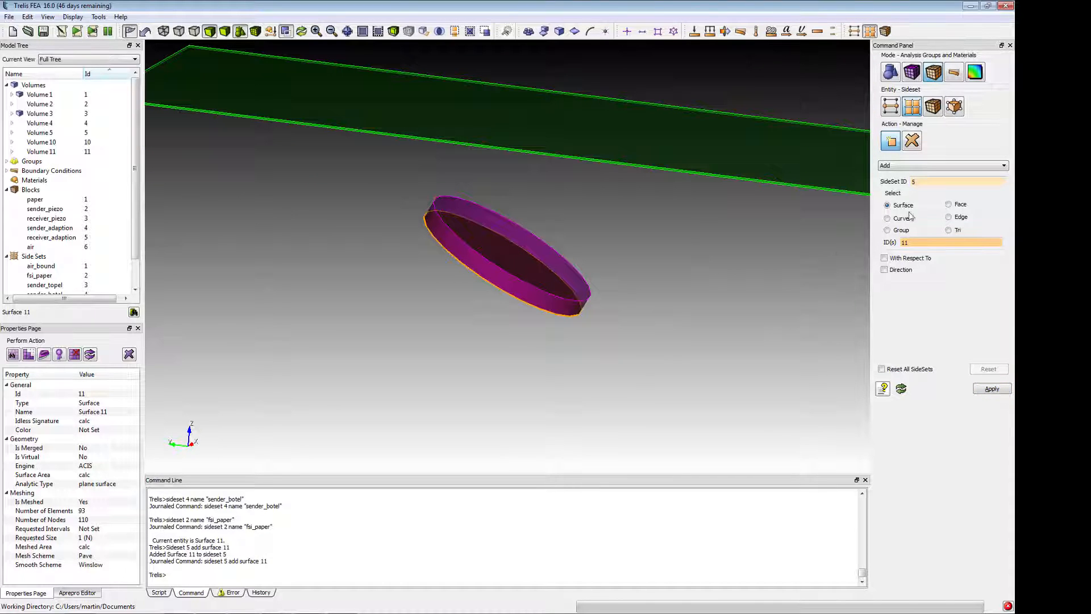
pyautogui.click(900, 166)
pyautogui.click(900, 171)
pyautogui.click(908, 206)
pyautogui.click(519, 259)
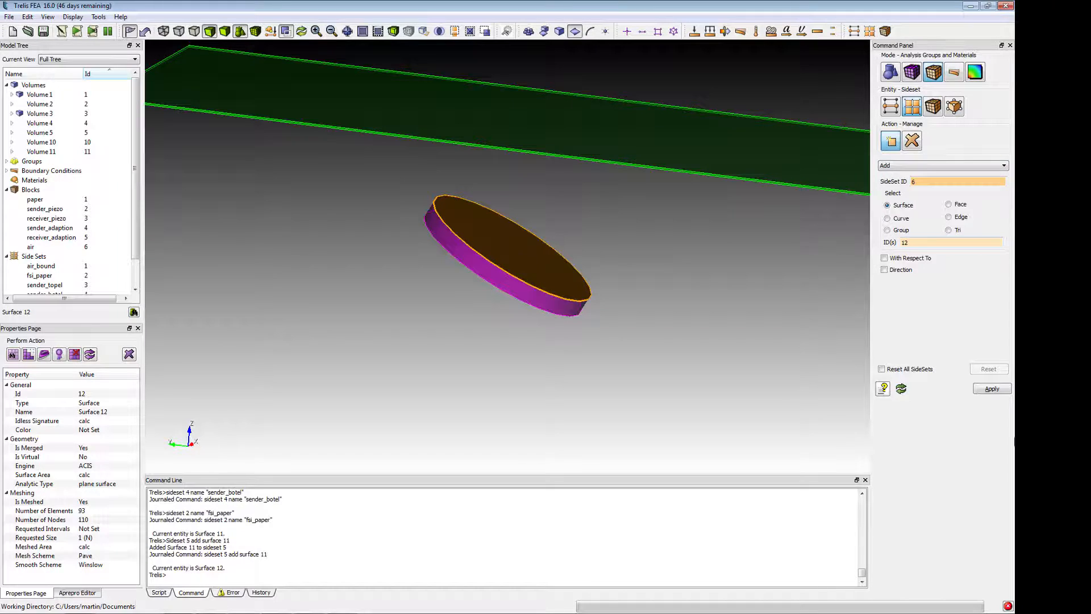
pyautogui.click(998, 393)
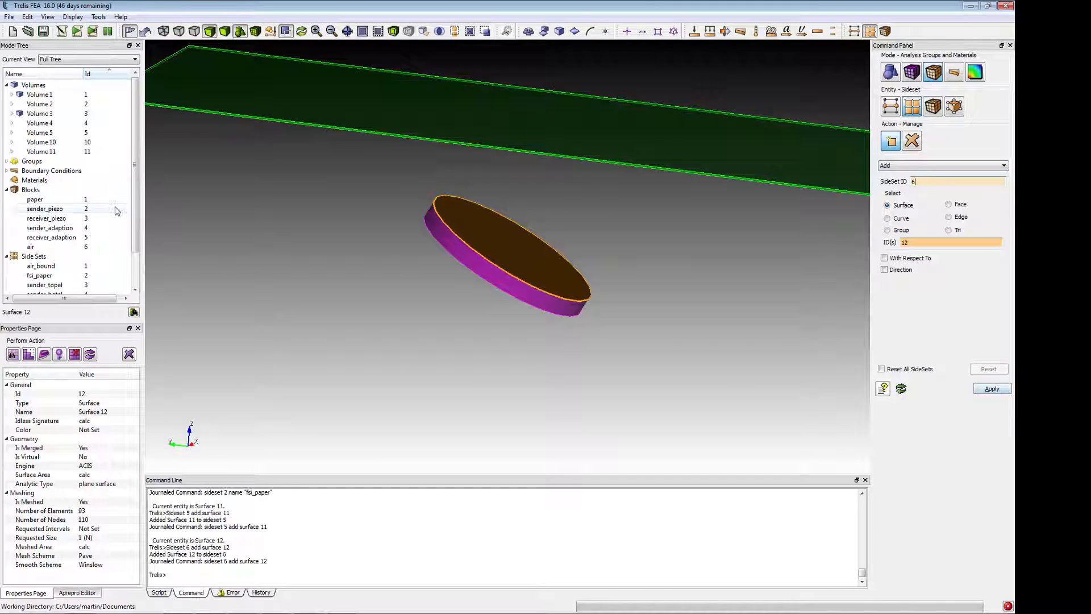
# Rename sideset 5 as receiver_topel and sideset 6 as receiver_botel in the model tree.
pyautogui.scroll(-2, 44, 250)
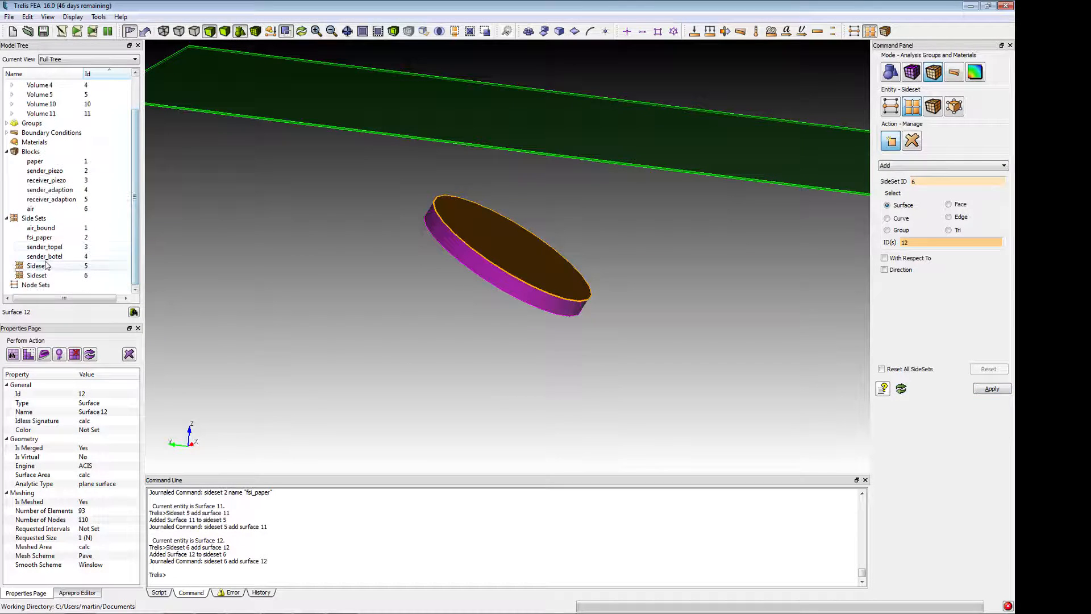
pyautogui.click(46, 266)
pyautogui.press('F2')
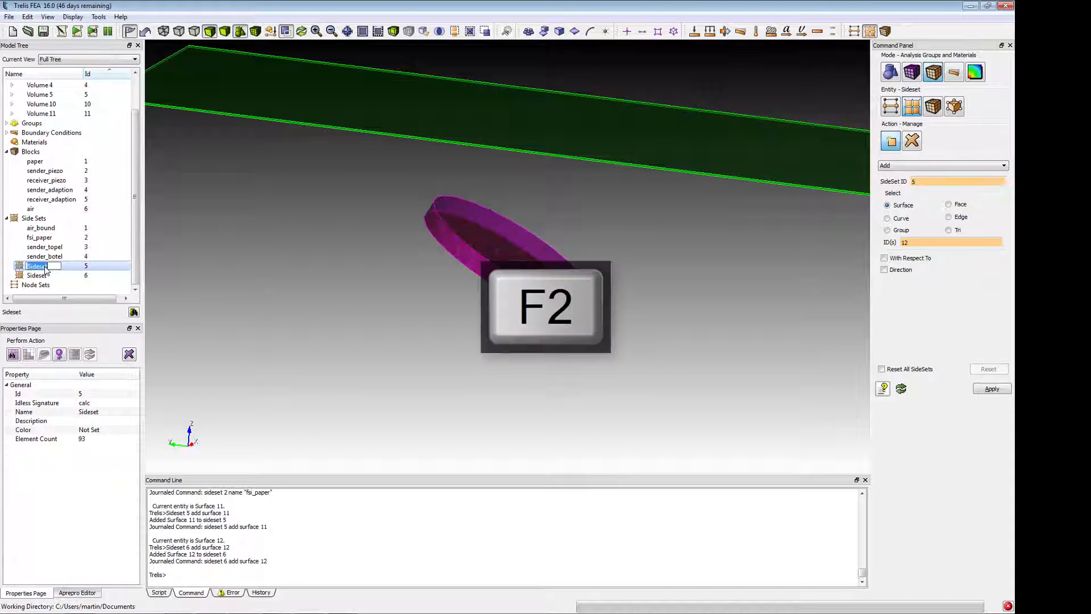
pyautogui.write('receiver_topel')
pyautogui.press('Return')
pyautogui.press('Down')
pyautogui.press('F2')
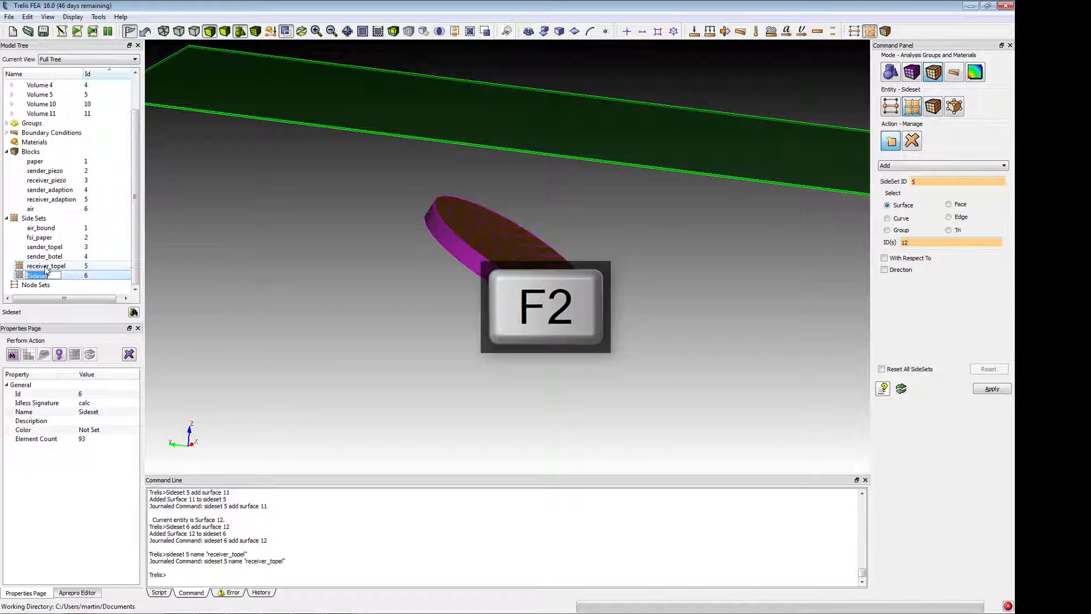
pyautogui.write('receiver_botel')
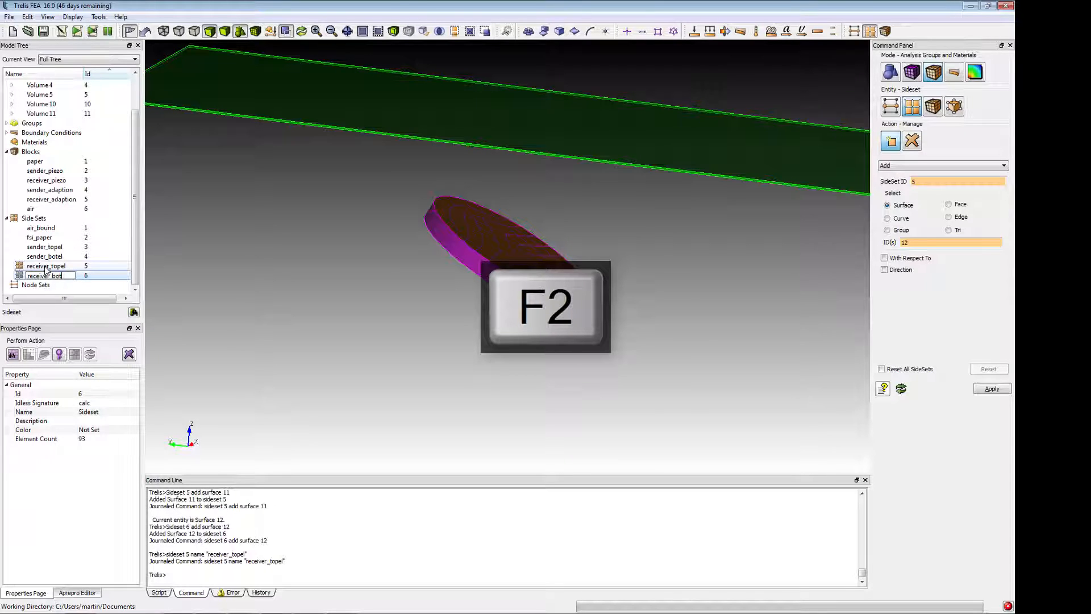
pyautogui.press('Return')
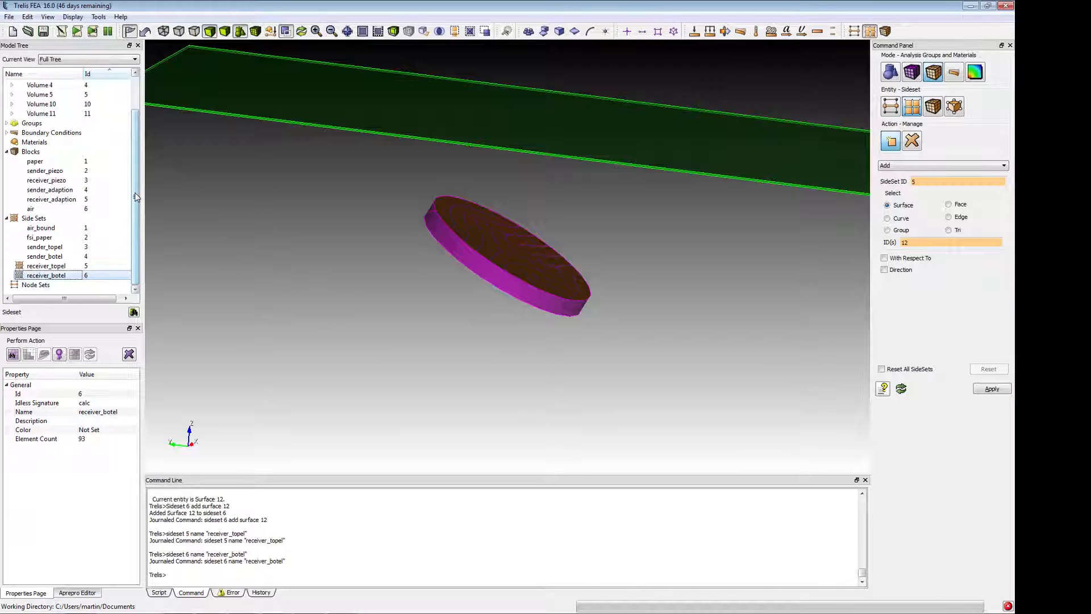
# Show the mesh to examine the paper sheet and receiver piezo up close, and hide it again.
pyautogui.moveTo(136, 197); pyautogui.dragTo(130, 146)
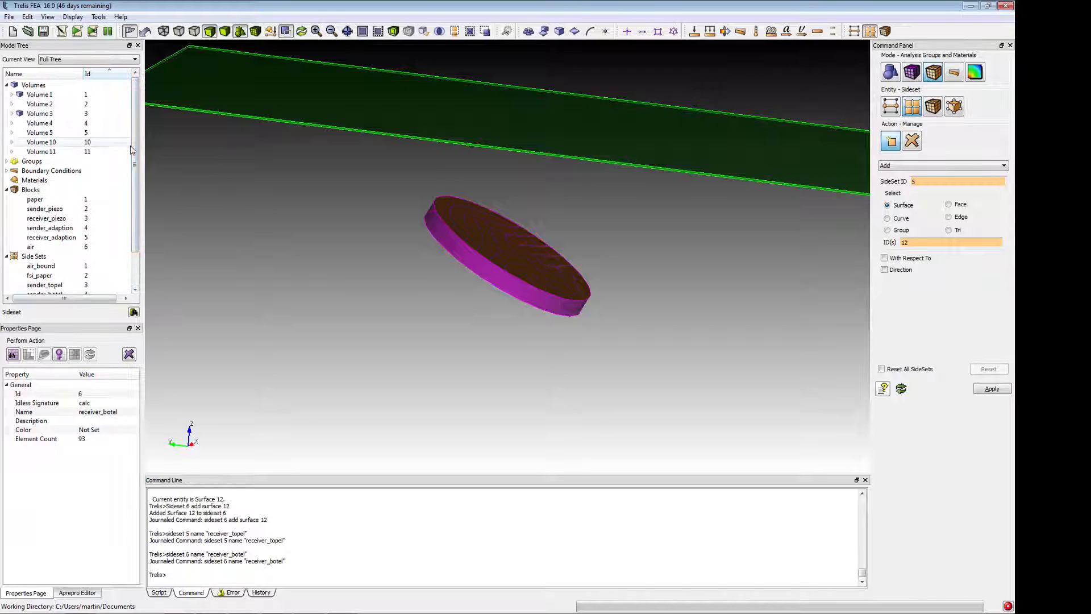
pyautogui.moveTo(220, 172); pyautogui.dragTo(274, 261)
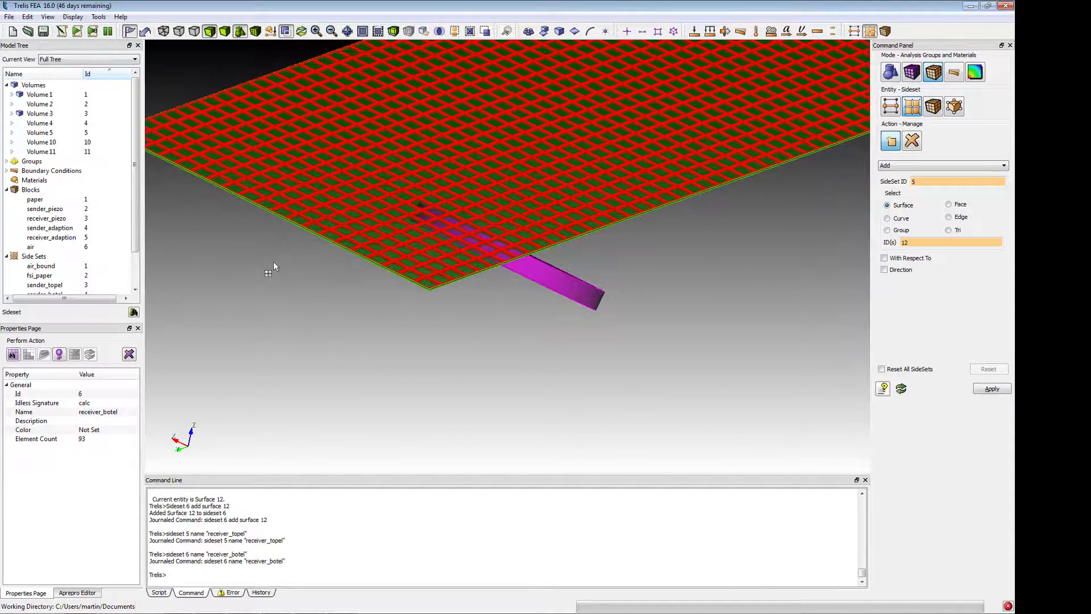
pyautogui.click(255, 31)
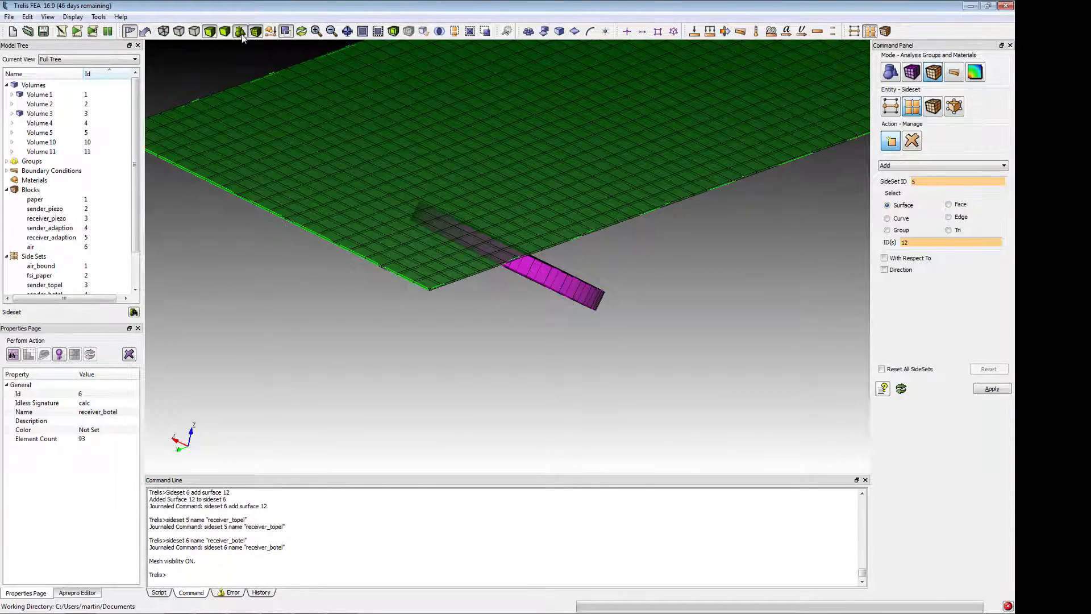
pyautogui.scroll(5, 318, 294)
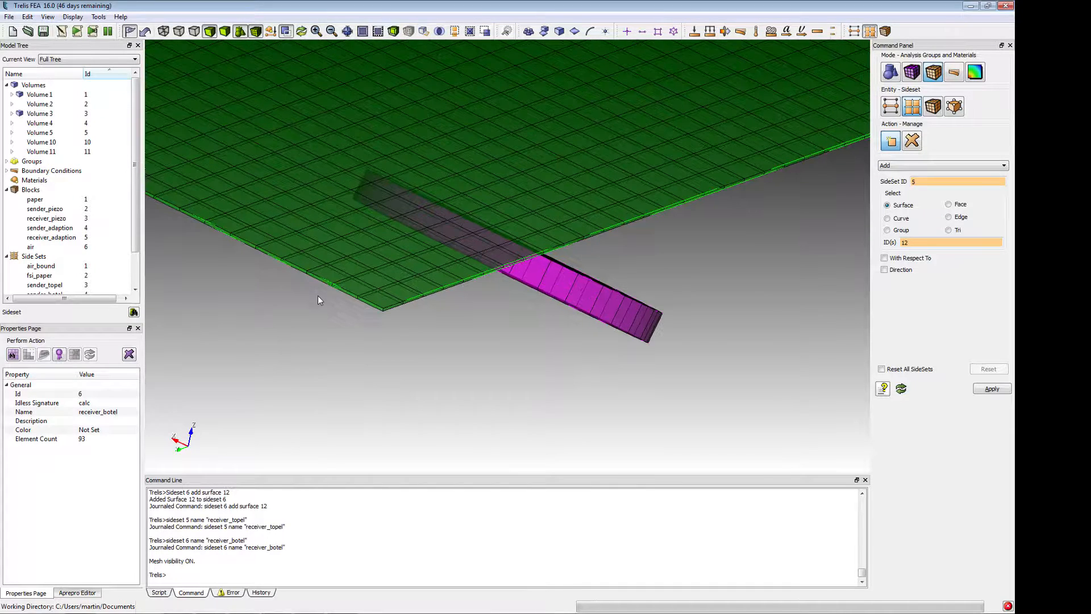
pyautogui.click(255, 31)
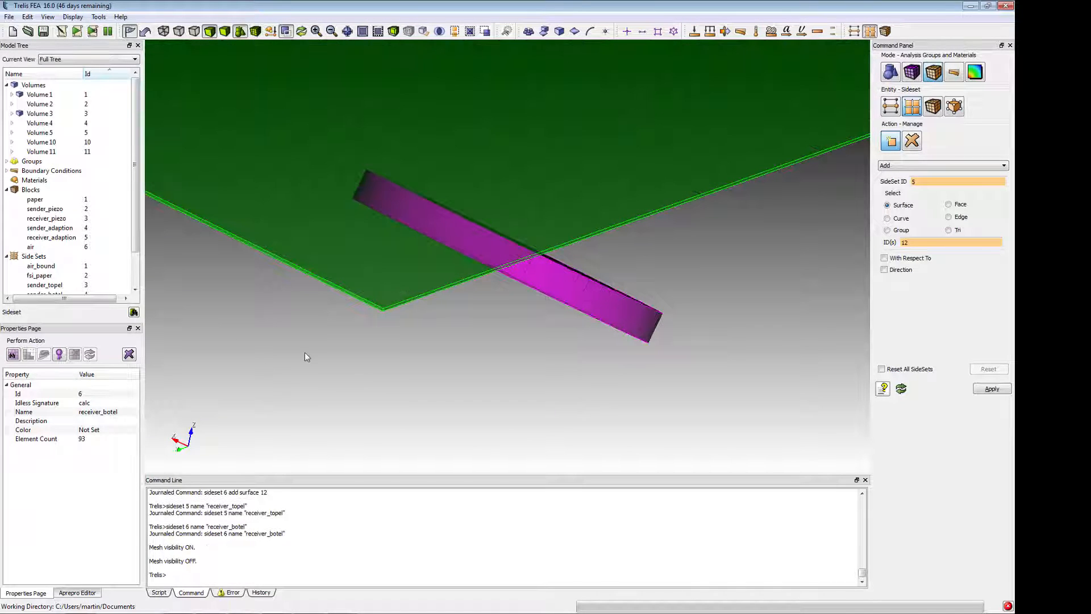
# Shade the model opaquely and add the paper sheet's thin side surfaces 5 and 3 to sideset 7.
pyautogui.click(222, 34)
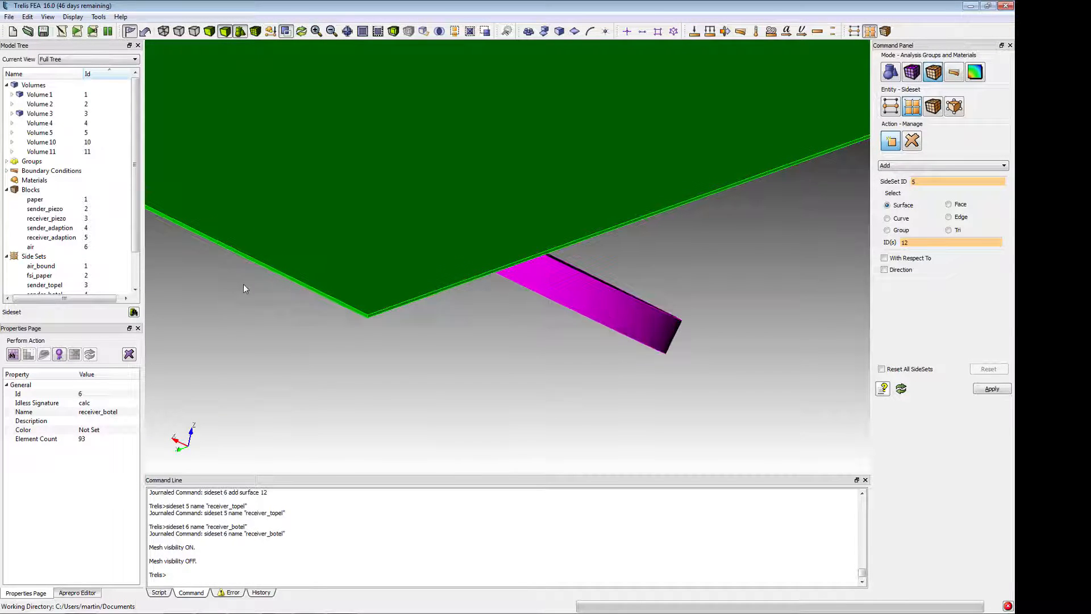
pyautogui.click(888, 145)
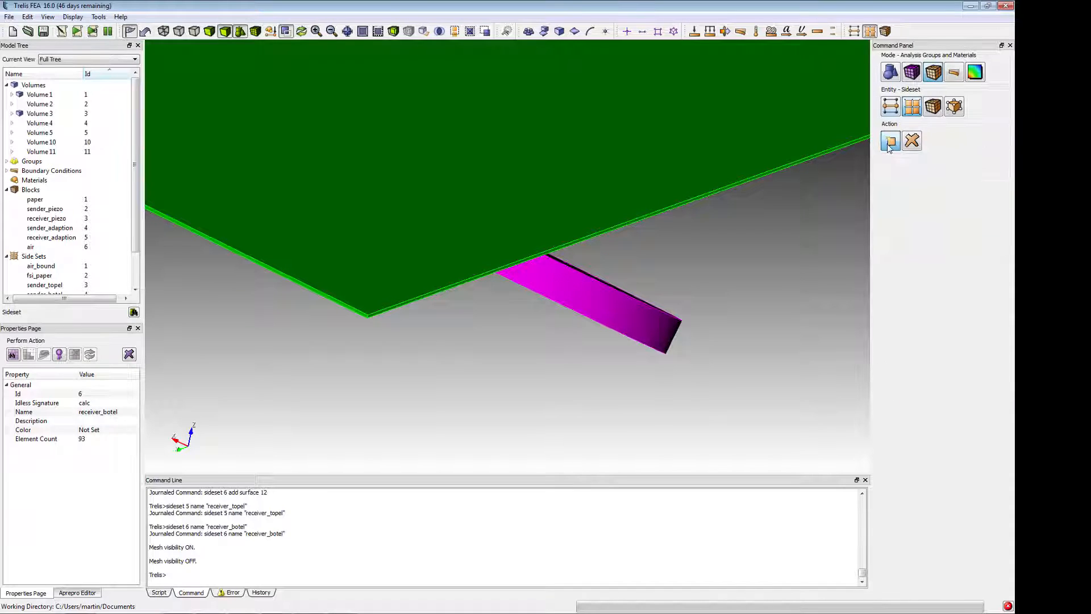
pyautogui.click(888, 144)
pyautogui.click(921, 243)
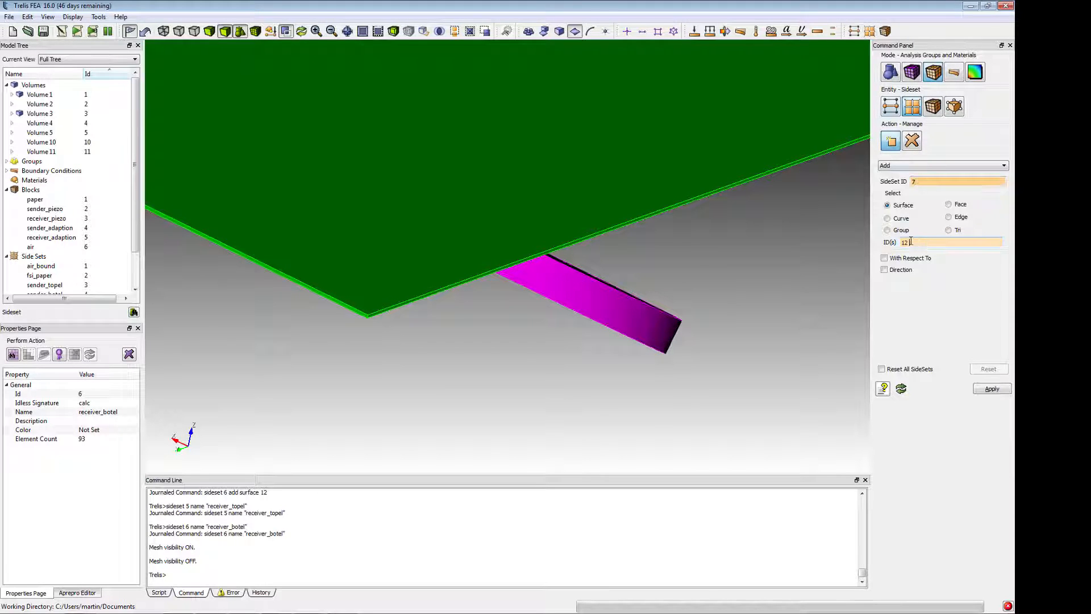
pyautogui.click(267, 267)
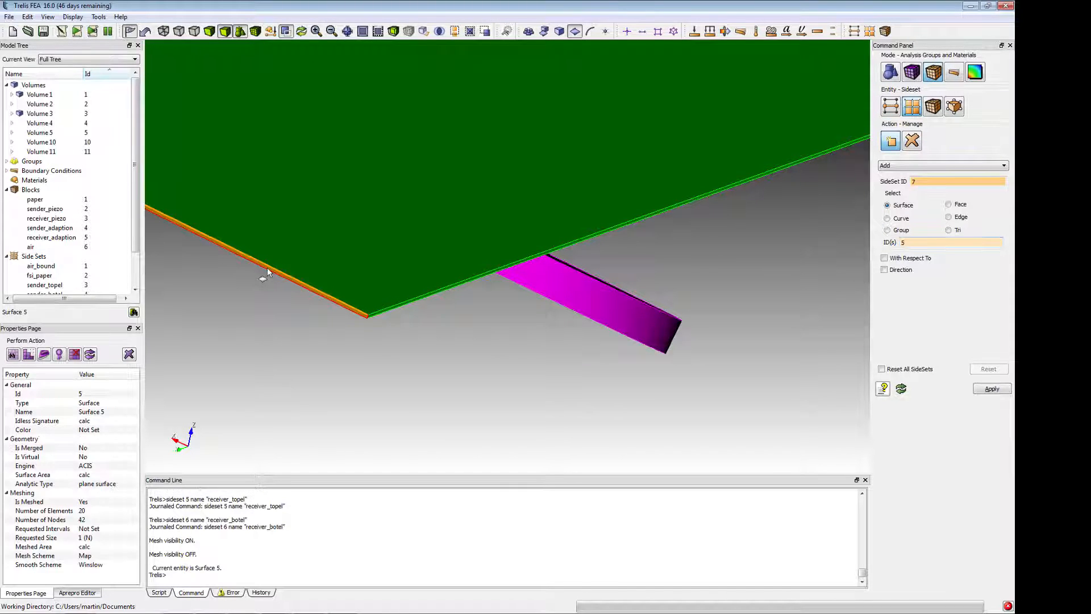
pyautogui.moveTo(684, 322); pyautogui.dragTo(310, 285, button='middle')
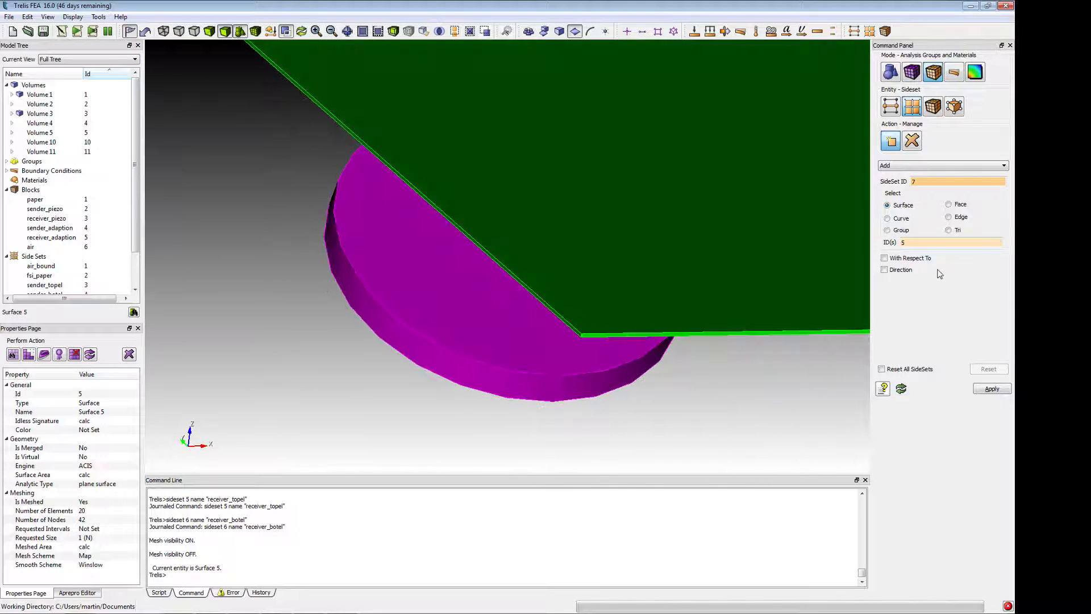
pyautogui.click(928, 244)
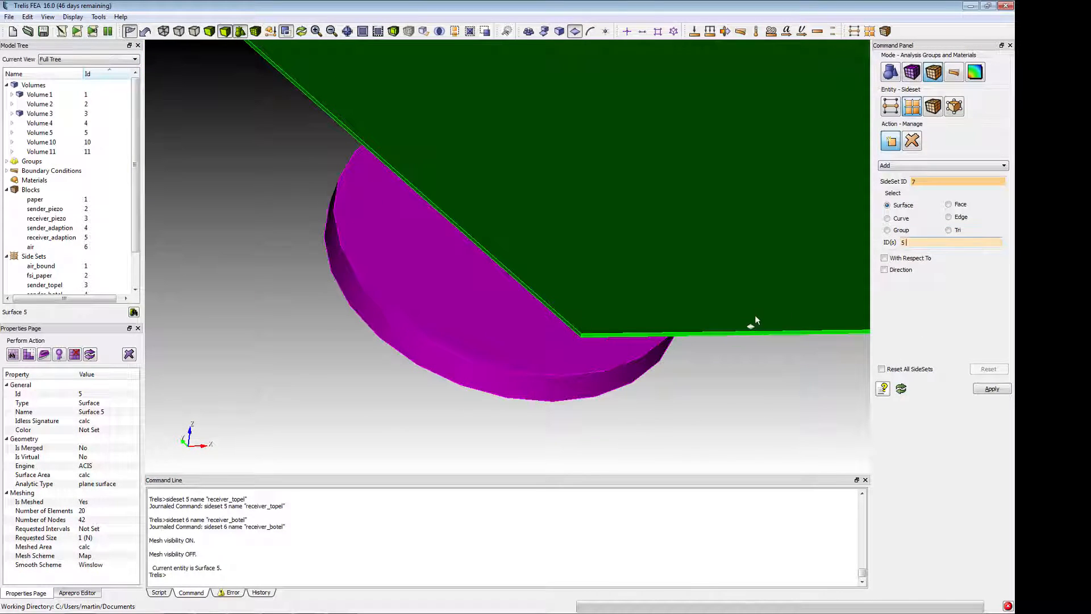
pyautogui.click(730, 334)
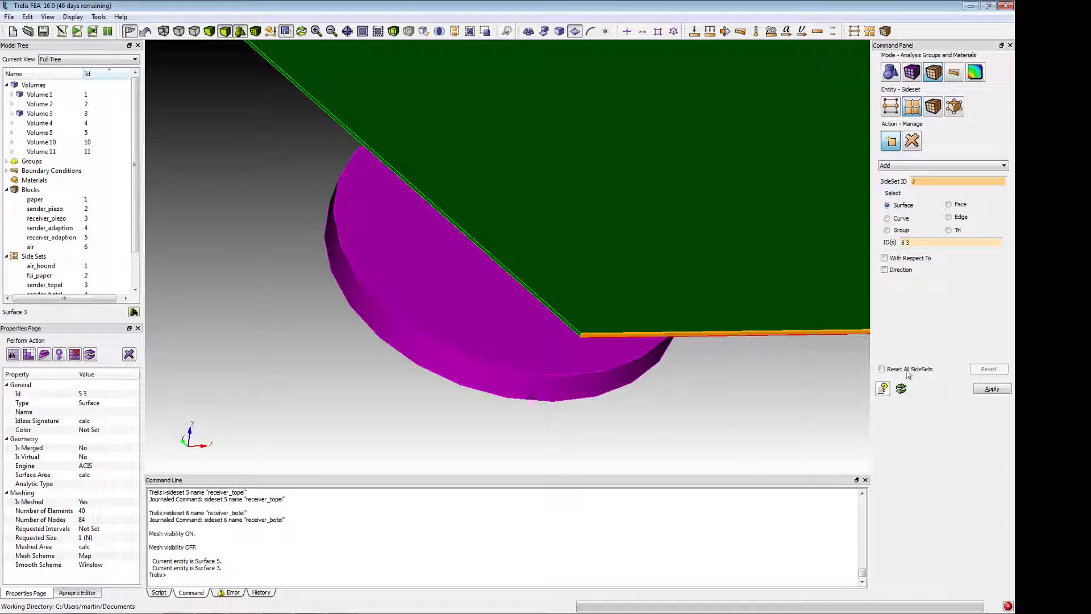
pyautogui.click(993, 389)
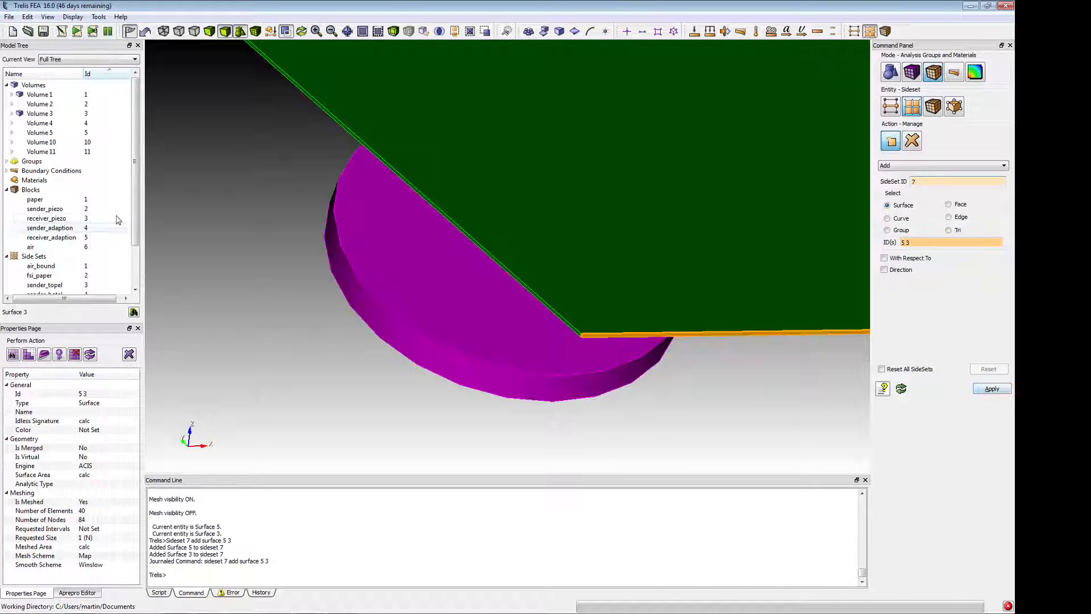
# Rename sideset 7 as paper_bound.
pyautogui.scroll(-2, 57, 261)
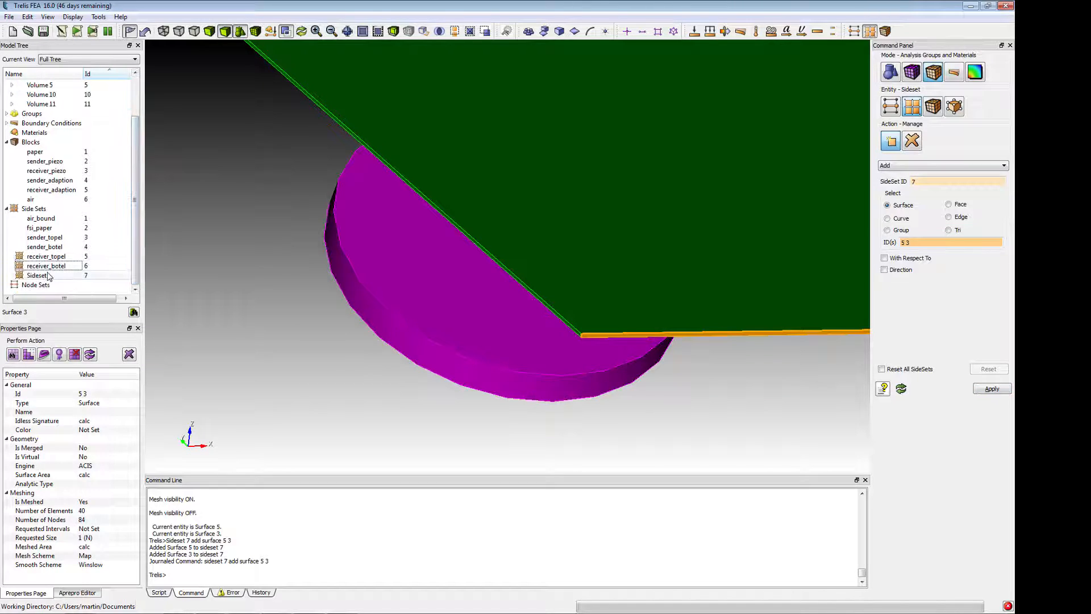
pyautogui.click(49, 275)
pyautogui.press('F2')
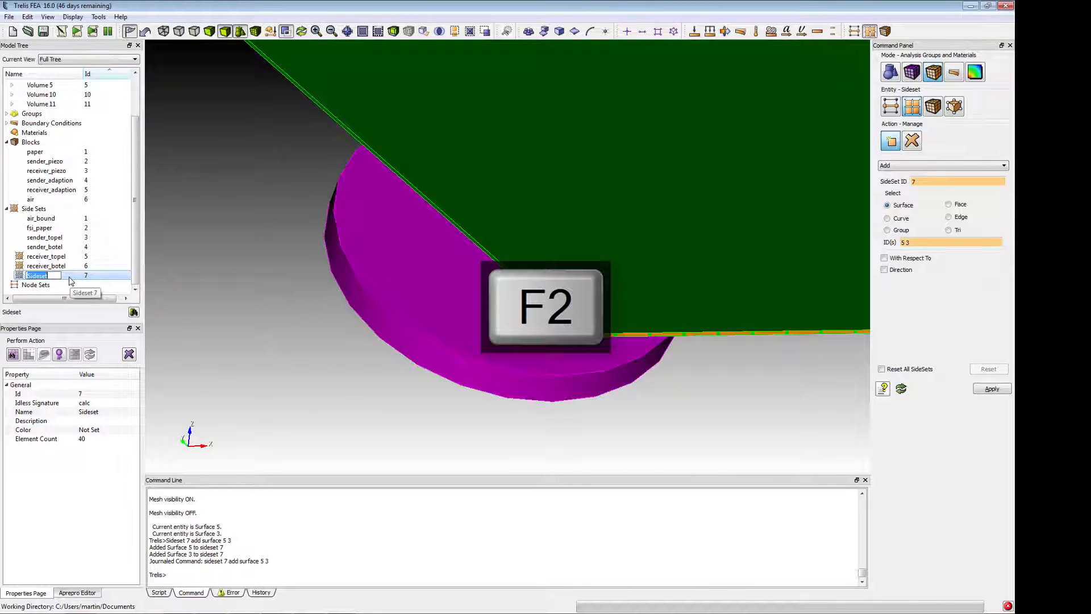
pyautogui.write('paper_bound')
pyautogui.press('Return')
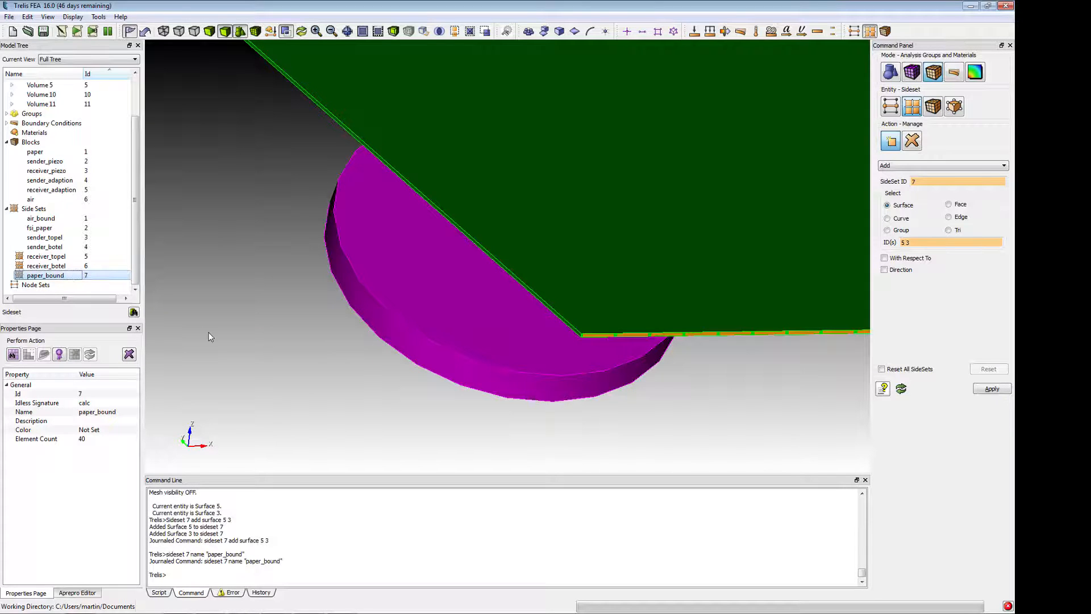
# Turn on the visibility of volumes 2, 4 and 5 so both transducer discs are shown.
pyautogui.scroll(-5, 782, 250)
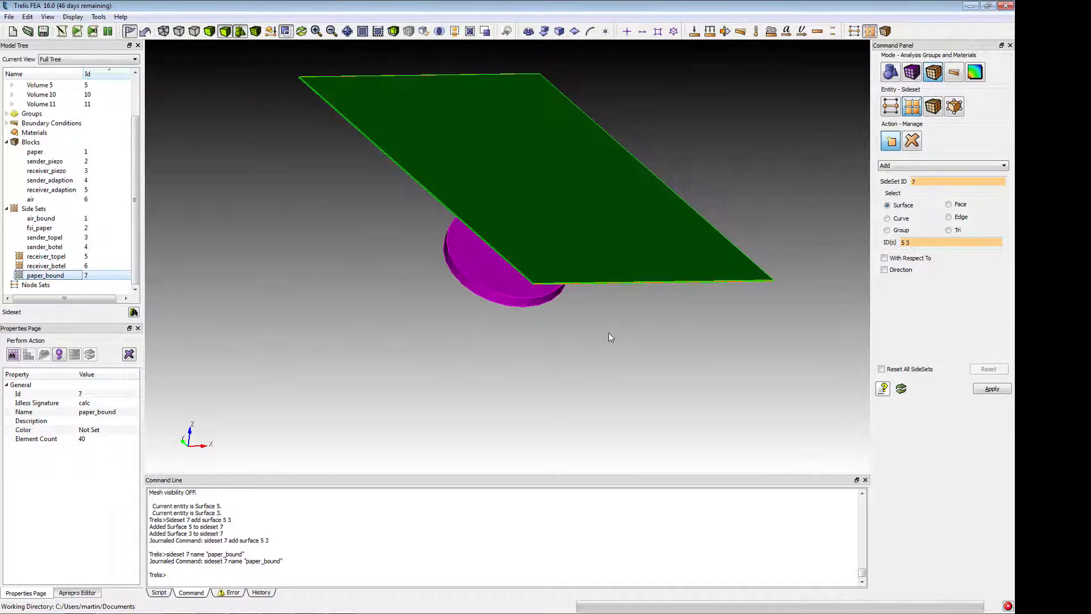
pyautogui.moveTo(608, 334); pyautogui.dragTo(691, 306)
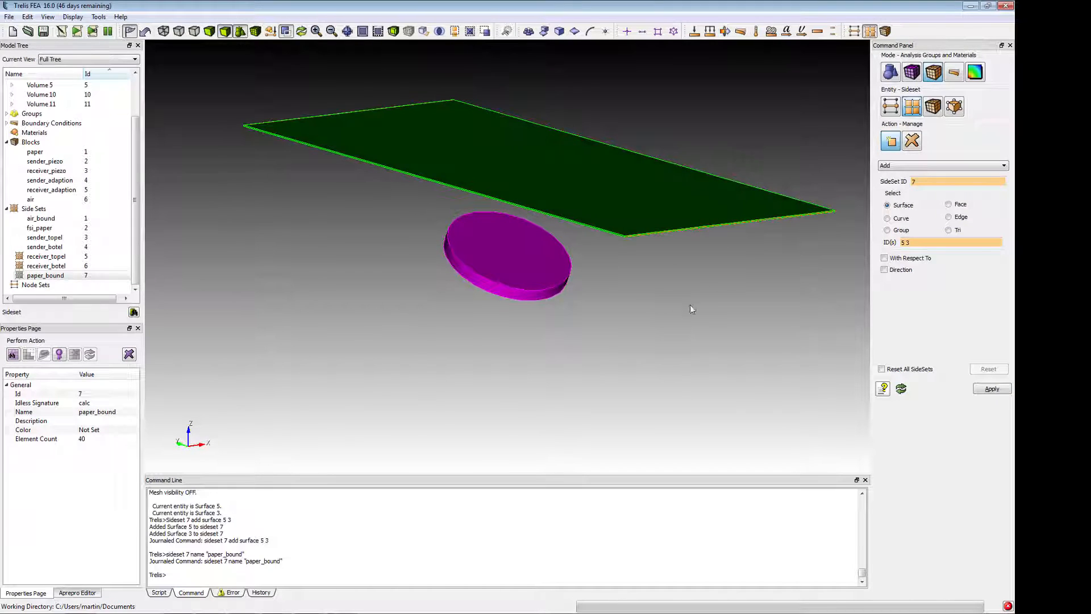
pyautogui.click(639, 365)
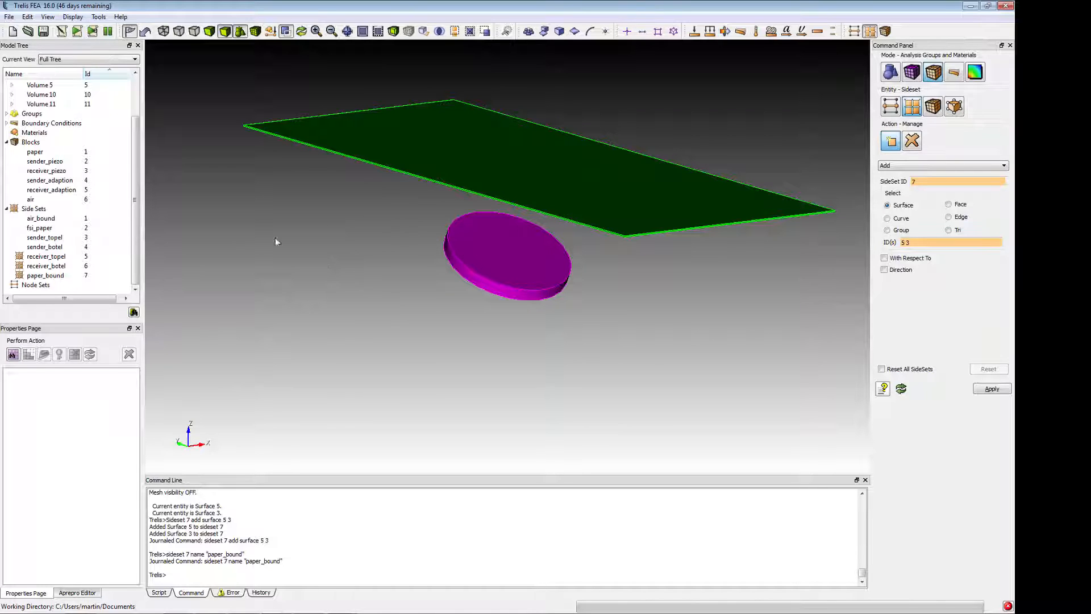
pyautogui.scroll(2, 138, 173)
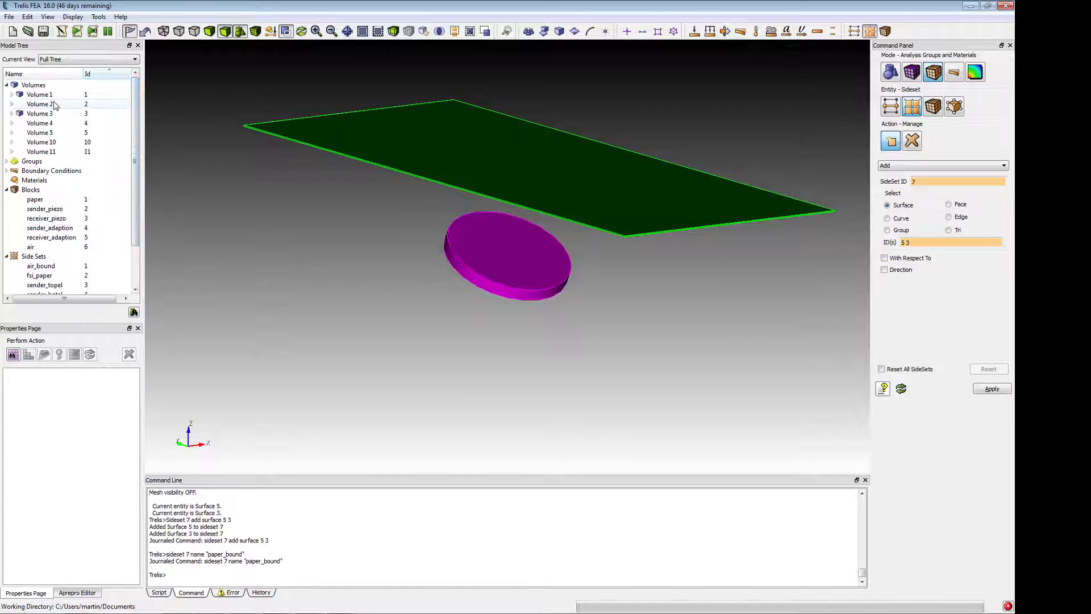
pyautogui.click(45, 104)
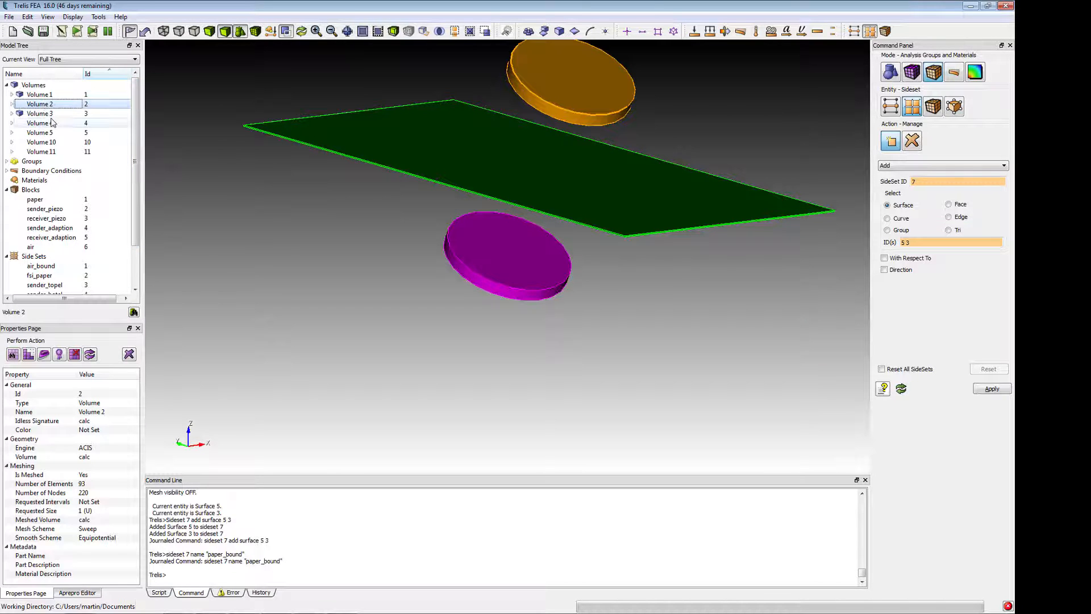
pyautogui.keyDown('ctrl'); pyautogui.click(40, 123); pyautogui.keyUp('ctrl')
pyautogui.keyDown('ctrl'); pyautogui.click(39, 132); pyautogui.keyUp('ctrl')
pyautogui.rightClick(51, 133)
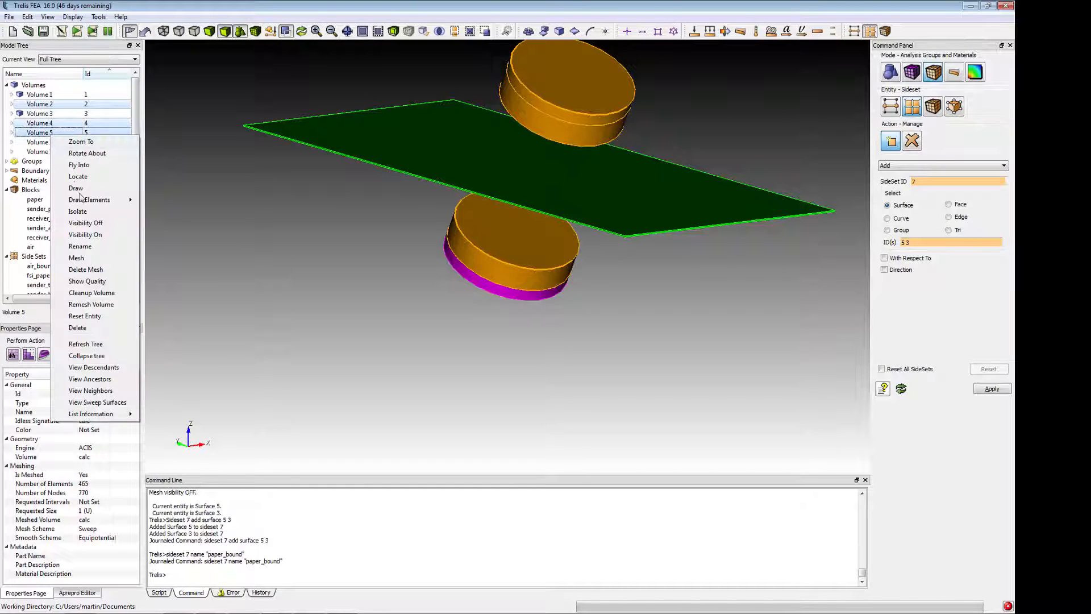
pyautogui.click(86, 235)
pyautogui.click(682, 319)
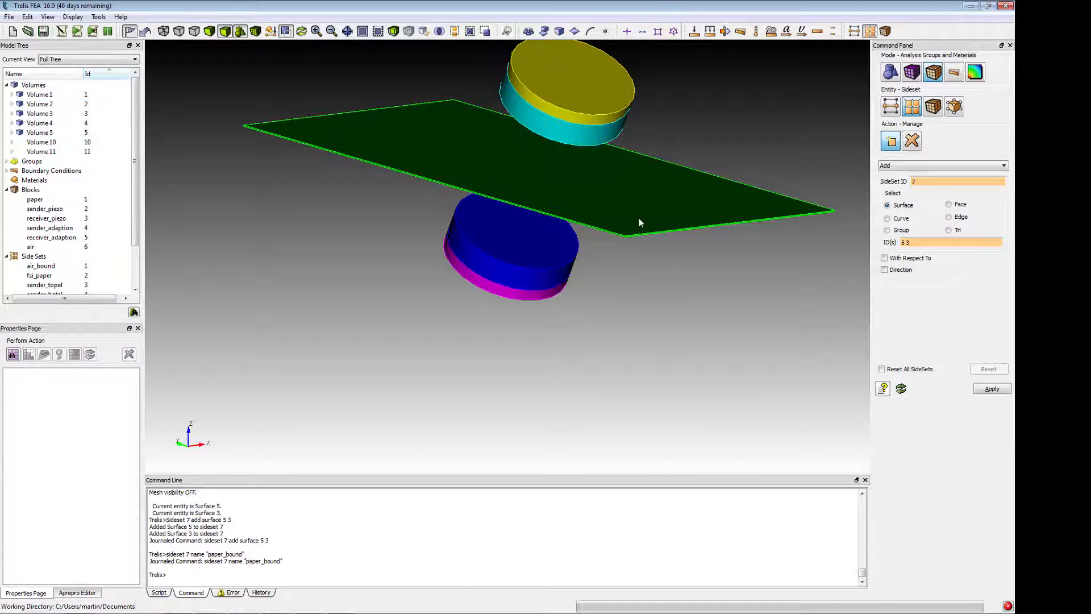
# Add the sender's outer side surfaces 7 and 13 and its paper-facing surface 14 to sideset 8.
pyautogui.moveTo(517, 219); pyautogui.dragTo(646, 137)
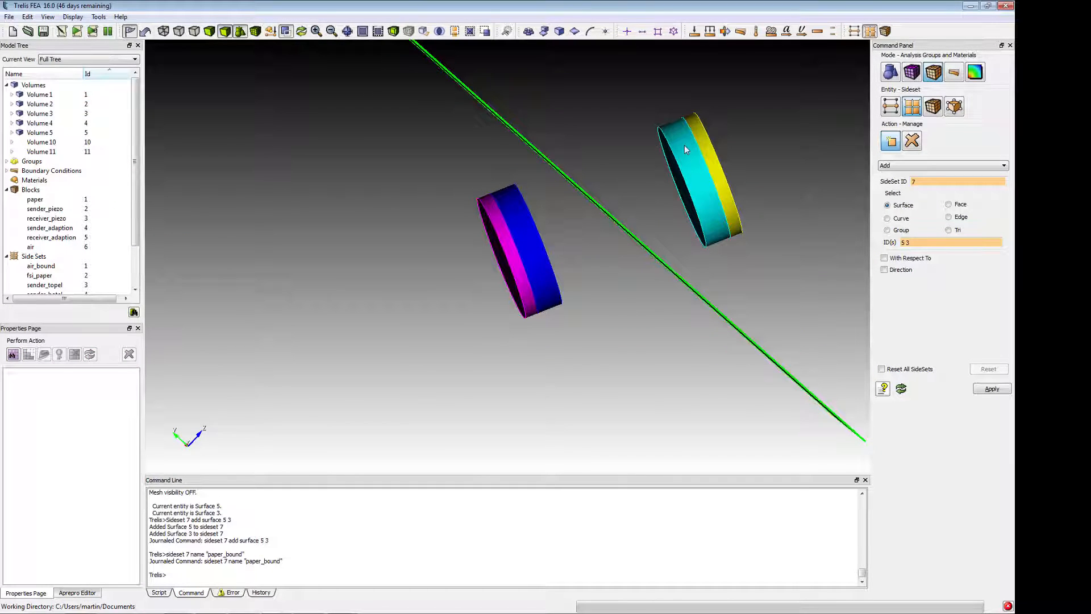
pyautogui.click(900, 146)
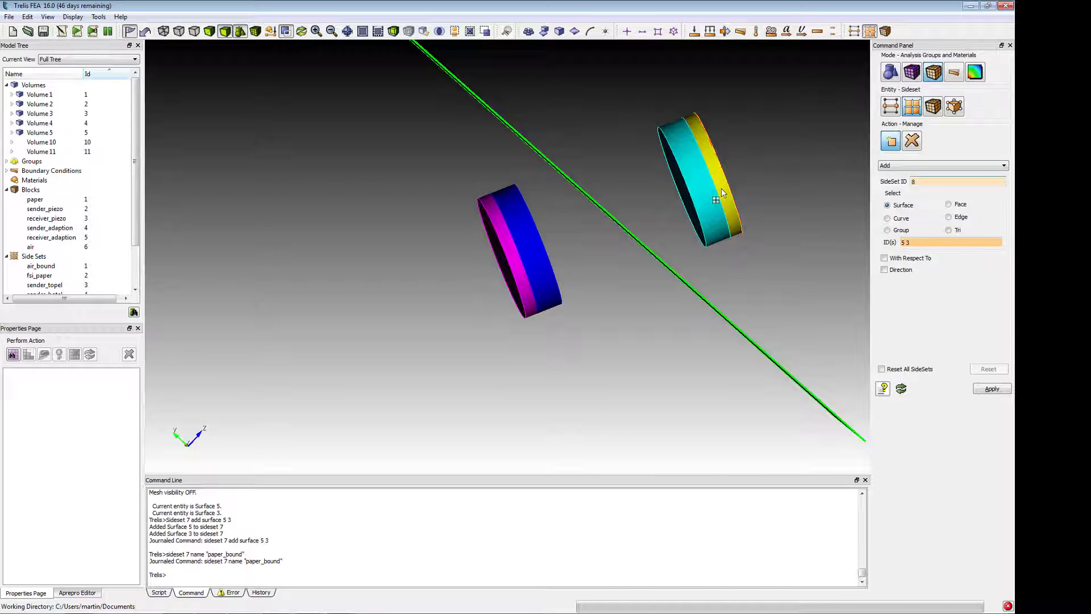
pyautogui.click(926, 242)
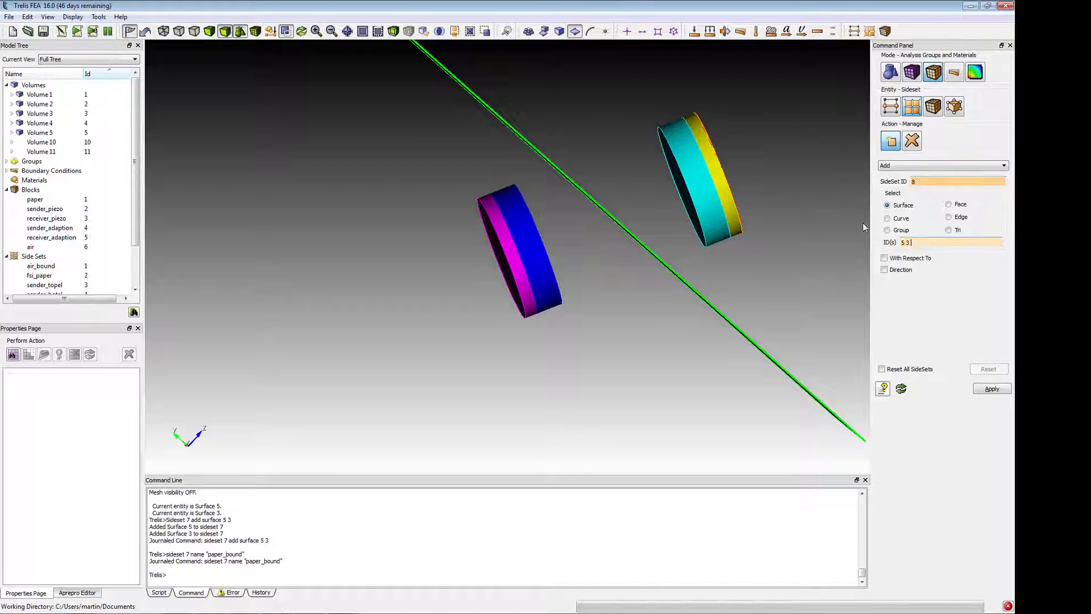
pyautogui.click(711, 194)
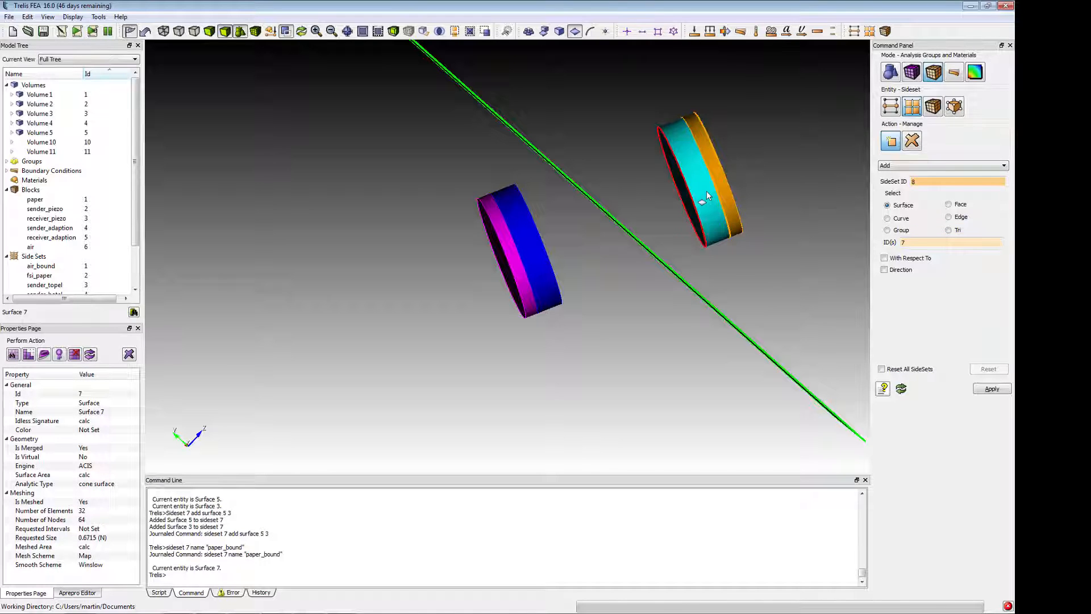
pyautogui.keyDown('ctrl'); pyautogui.click(689, 199); pyautogui.keyUp('ctrl')
pyautogui.keyDown('ctrl'); pyautogui.click(682, 200); pyautogui.keyUp('ctrl')
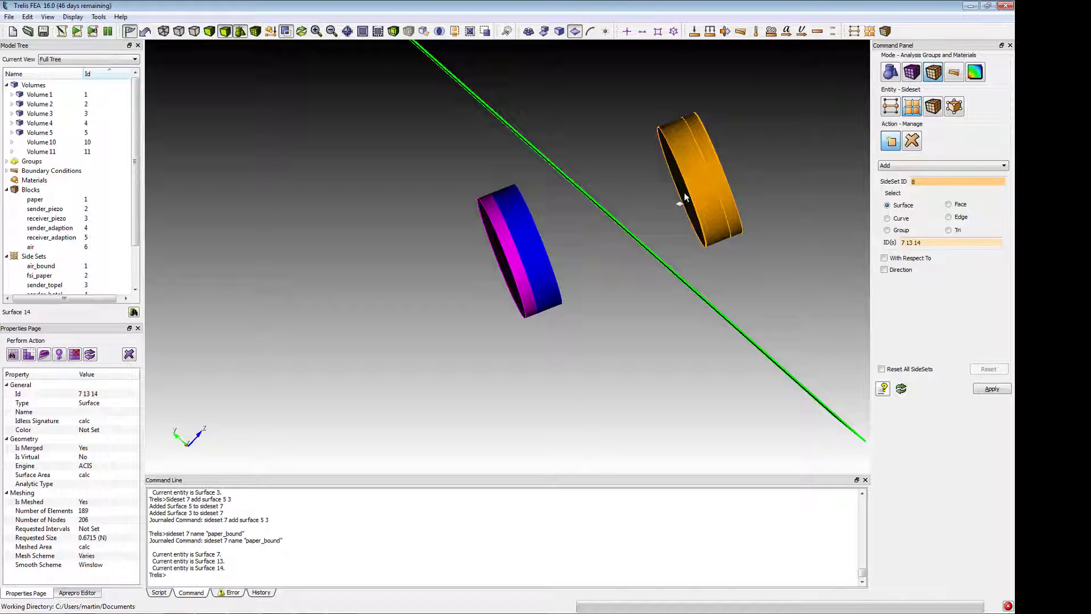
pyautogui.moveTo(682, 175); pyautogui.dragTo(638, 192)
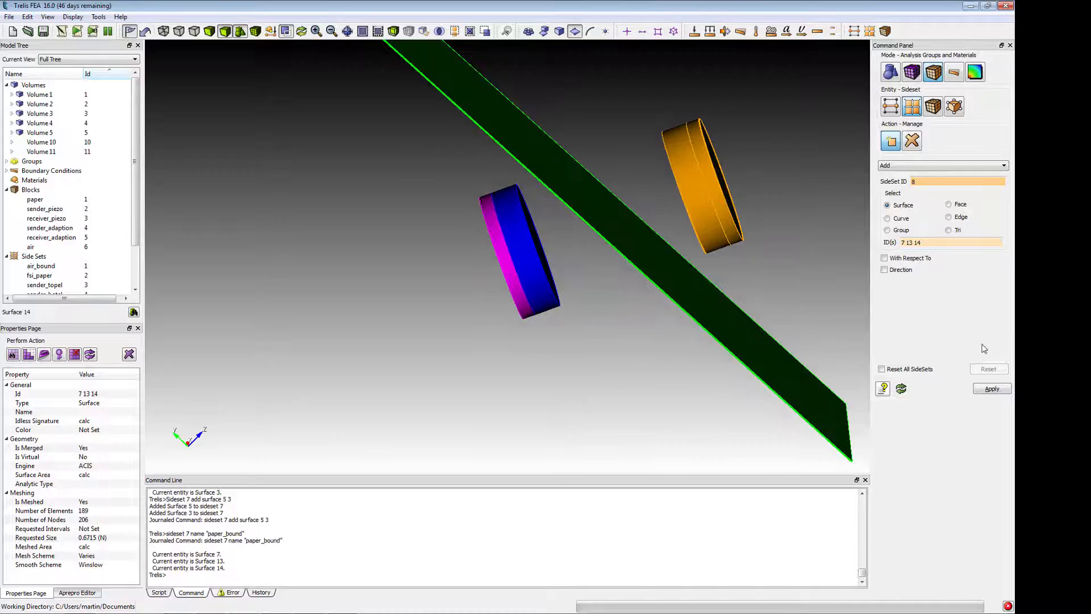
pyautogui.click(996, 391)
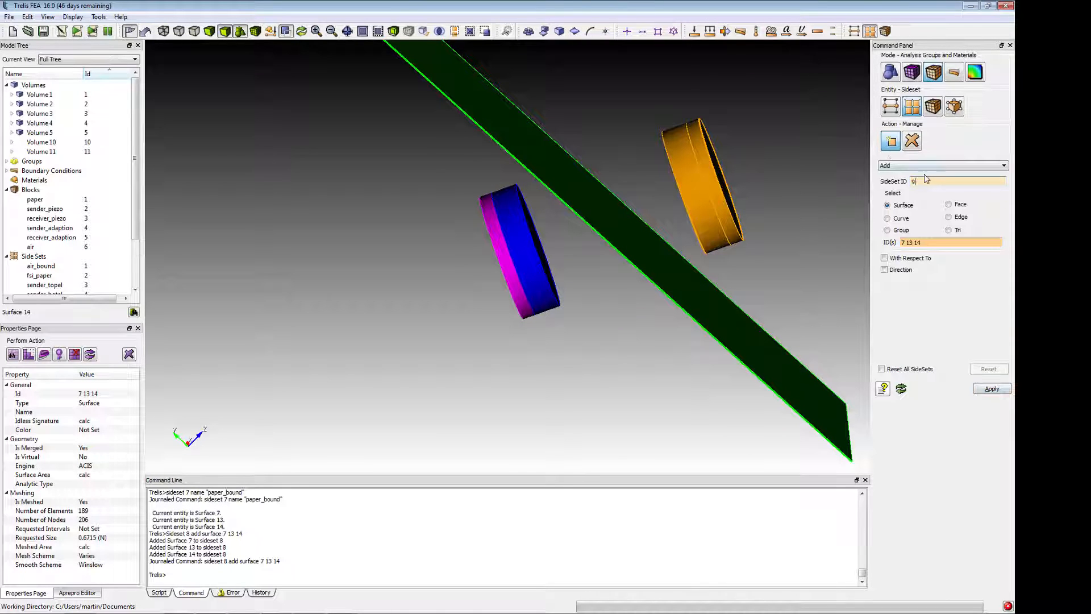
# Add the receiver's paper-facing surface 18 and its outer side surfaces 16 and 10 to sideset 9.
pyautogui.moveTo(561, 347); pyautogui.dragTo(533, 294)
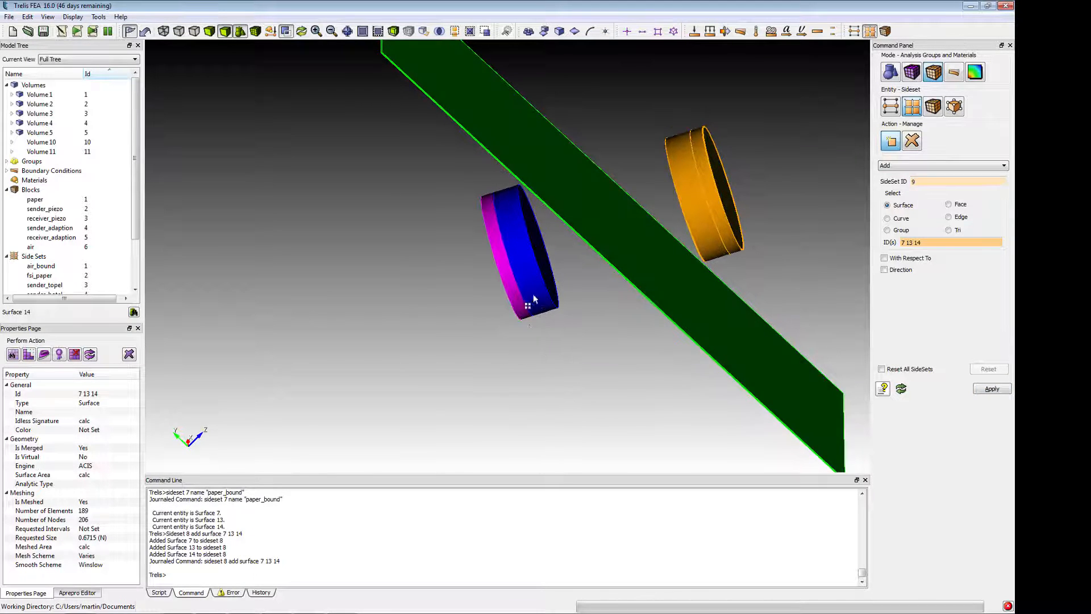
pyautogui.click(542, 261)
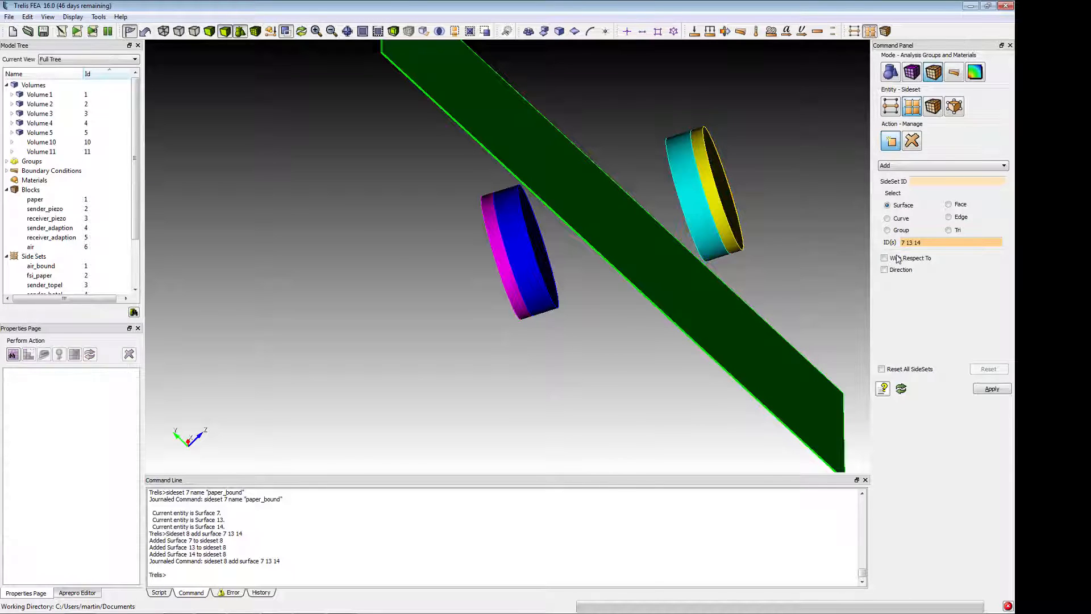
pyautogui.click(945, 244)
pyautogui.click(894, 142)
pyautogui.click(895, 142)
pyautogui.click(934, 241)
pyautogui.click(531, 259)
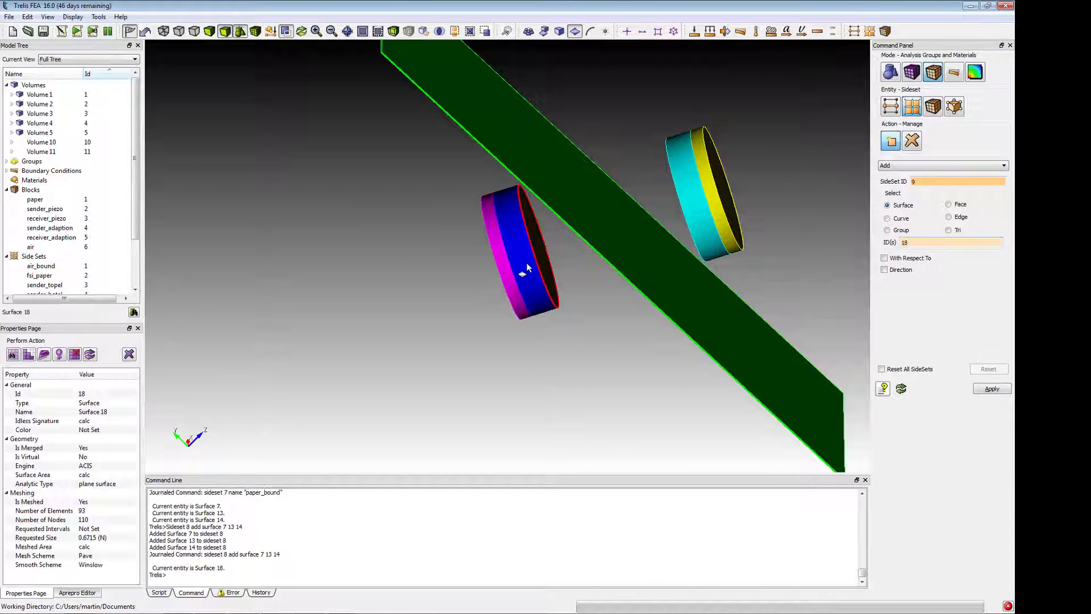
pyautogui.keyDown('ctrl'); pyautogui.click(514, 268); pyautogui.keyUp('ctrl')
pyautogui.keyDown('ctrl'); pyautogui.click(509, 270); pyautogui.keyUp('ctrl')
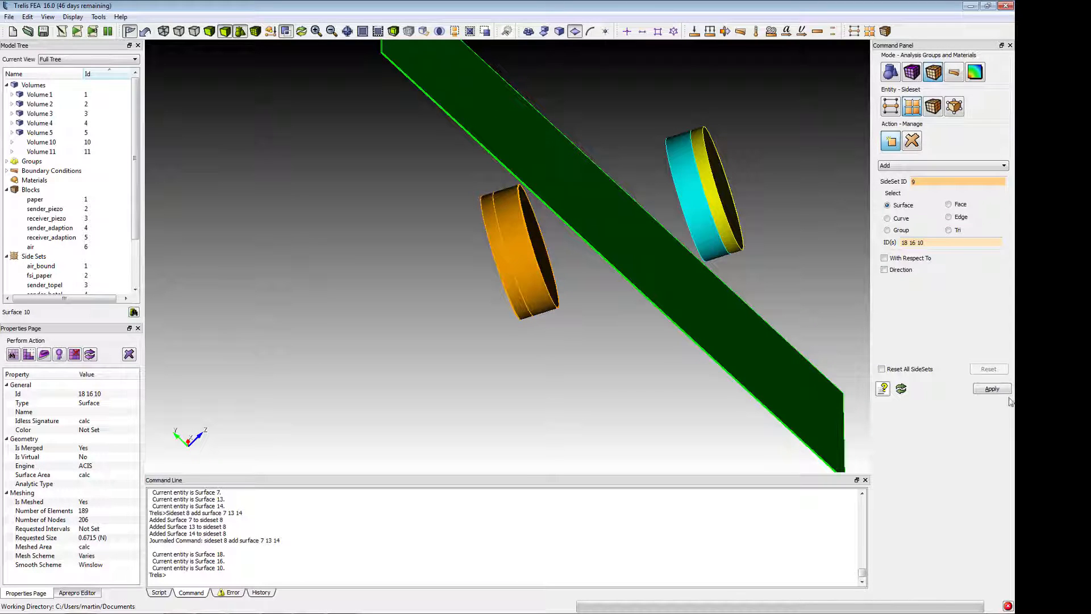
pyautogui.click(992, 389)
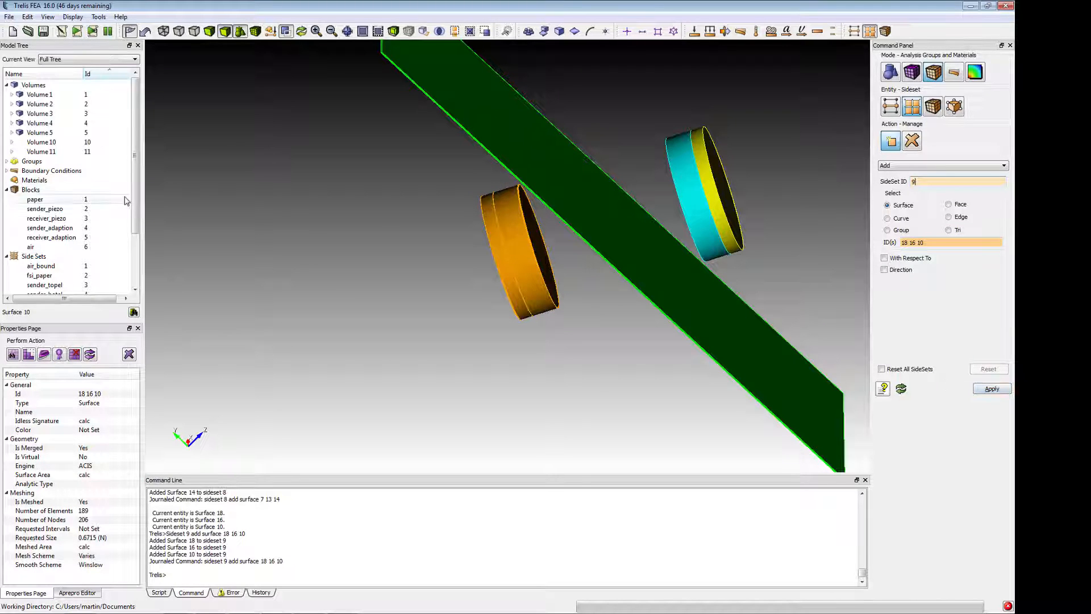
# Rename sideset 8 as sender_fsi.
pyautogui.scroll(-1, 136, 245)
pyautogui.scroll(-2, 136, 244)
pyautogui.click(41, 266)
pyautogui.press('F2')
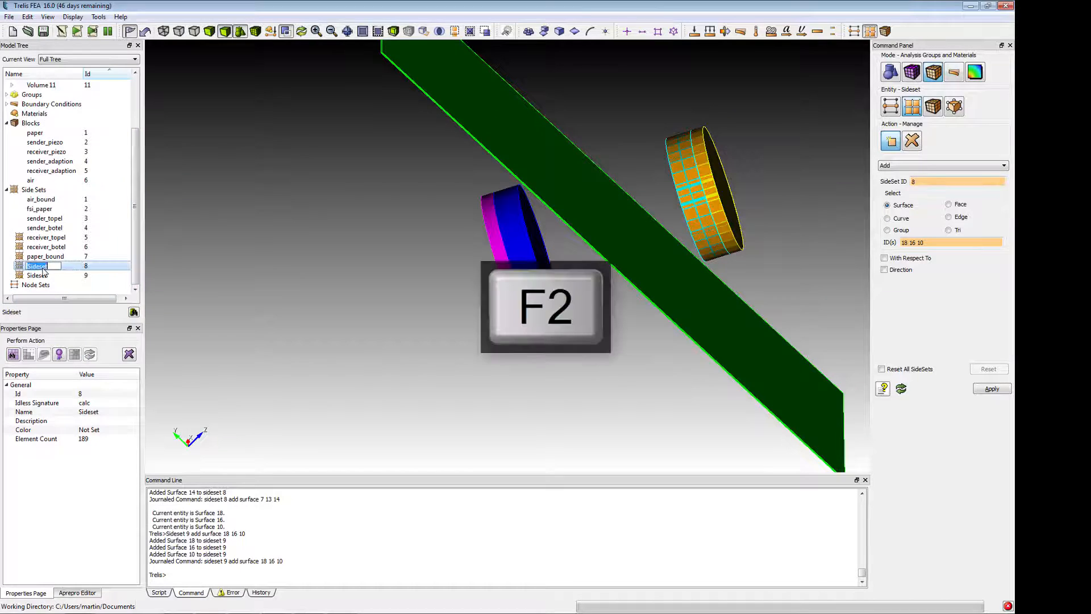
pyautogui.write('fsi_sender')
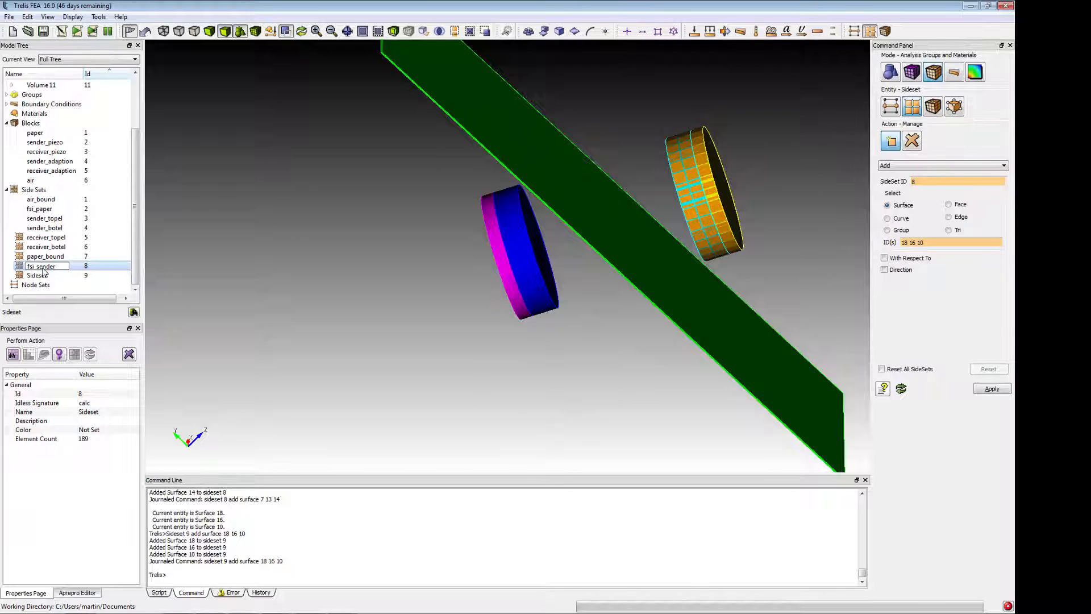
pyautogui.write('sender_')
pyautogui.press('End')
pyautogui.press('BackSpace')
pyautogui.press('BackSpace')
pyautogui.press('BackSpace')
pyautogui.press('BackSpace')
pyautogui.press('BackSpace')
pyautogui.press('BackSpace')
pyautogui.press('BackSpace')
pyautogui.press('Return')
# Rename sideset 9 as receiver_fsi.
pyautogui.click(43, 275)
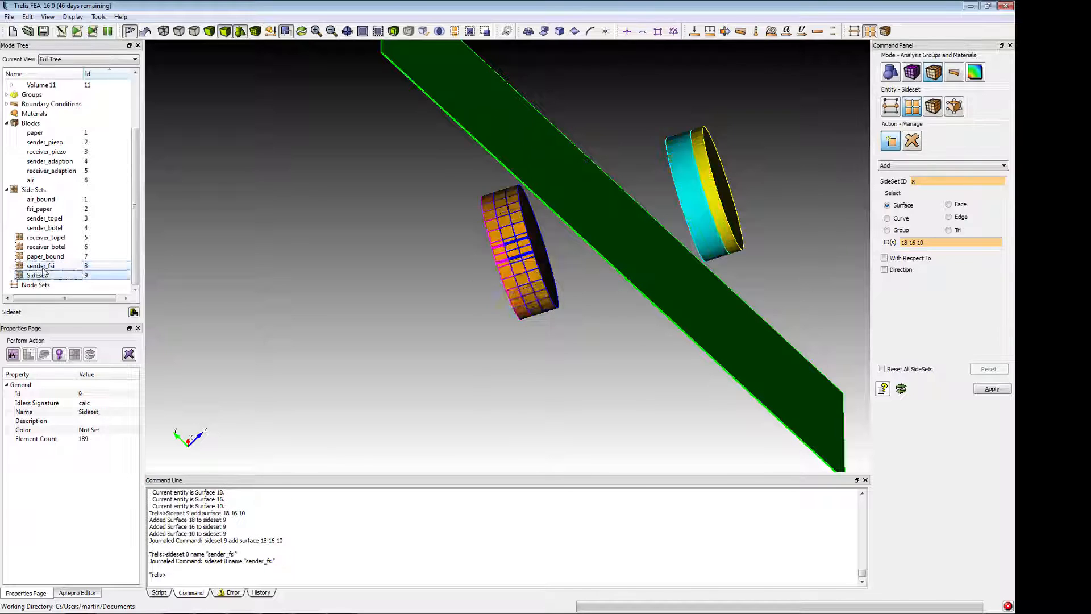
pyautogui.press('F2')
pyautogui.write('receiver_fsi')
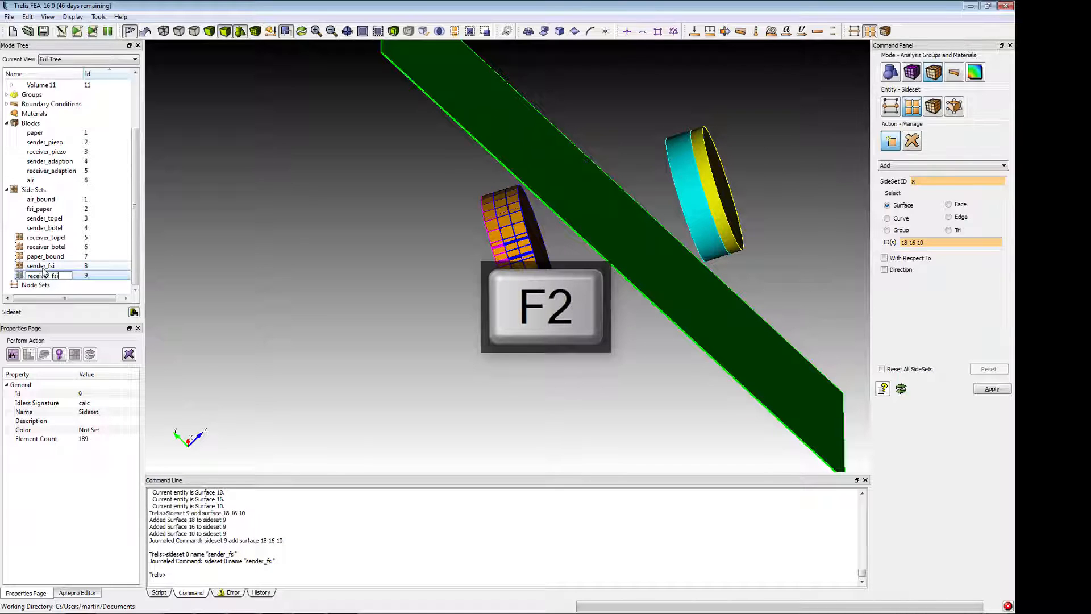
pyautogui.press('Return')
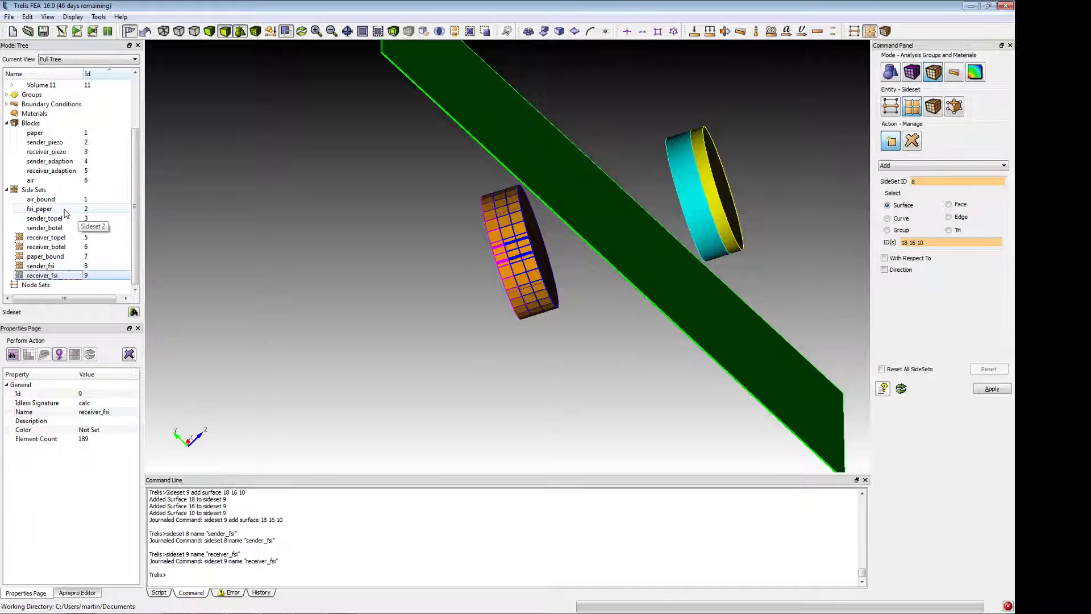
# Rename sideset 2 as paper_fsi.
pyautogui.click(202, 237)
pyautogui.click(40, 210)
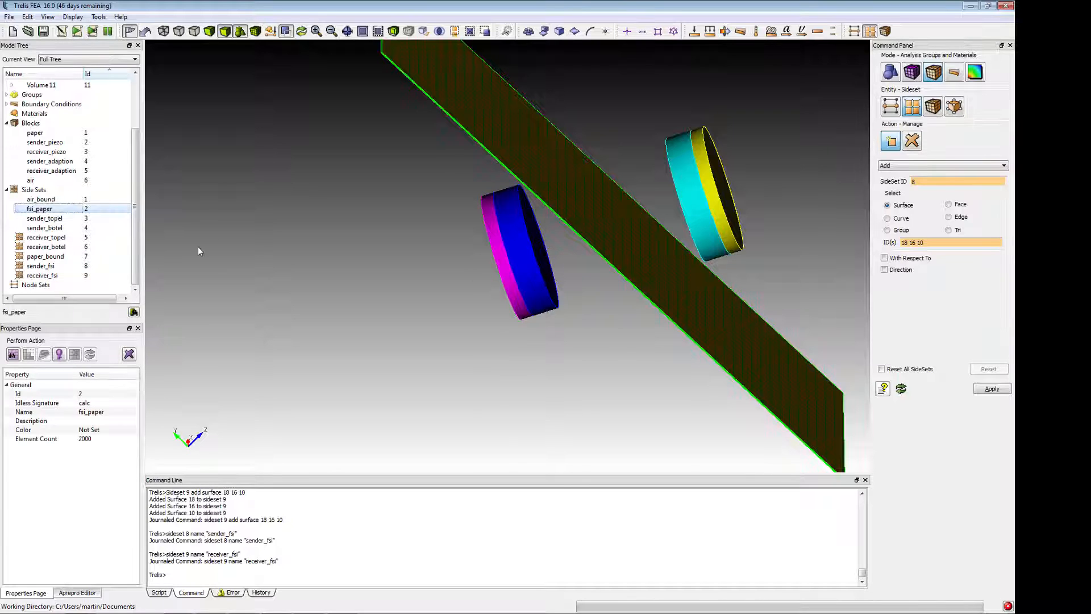
pyautogui.press('F2')
pyautogui.press('Home')
pyautogui.write('paper')
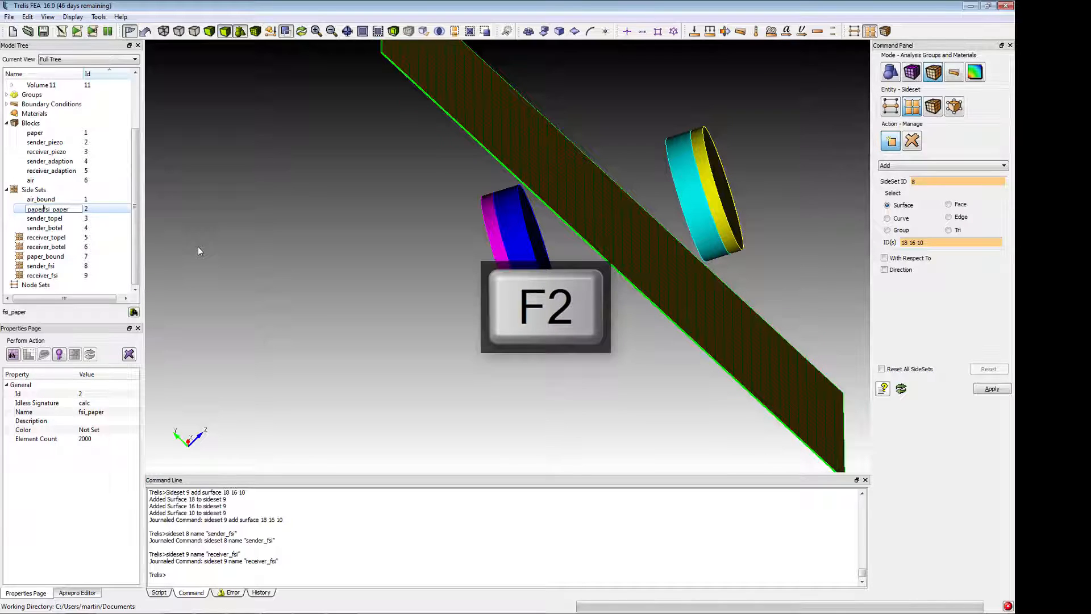
pyautogui.write('_')
pyautogui.press('End')
pyautogui.press('BackSpace')
pyautogui.press('BackSpace')
pyautogui.press('BackSpace')
pyautogui.press('BackSpace')
pyautogui.press('BackSpace')
pyautogui.press('BackSpace')
pyautogui.press('Return')
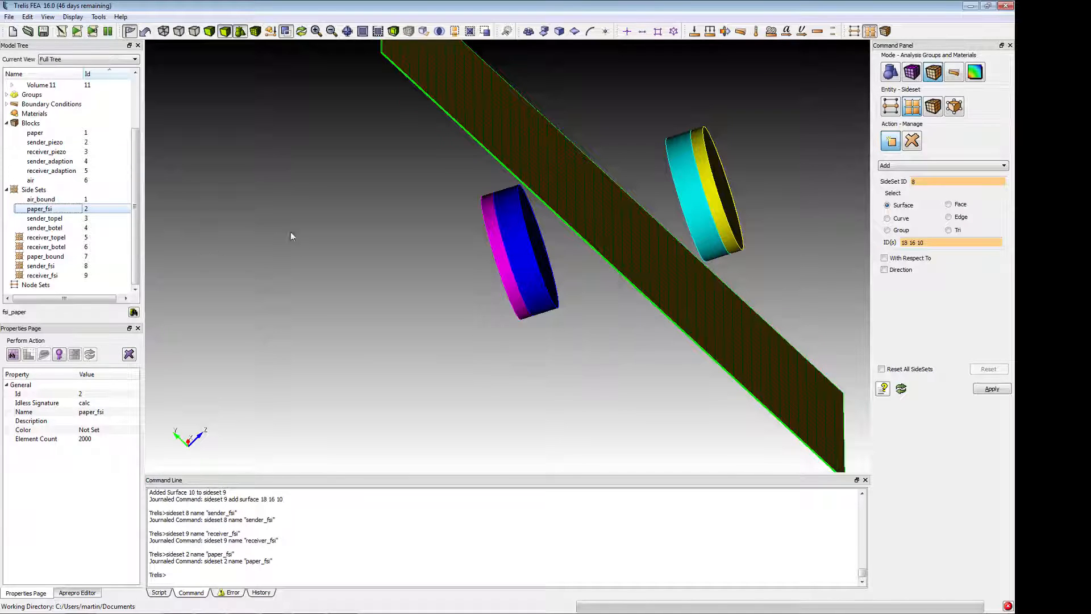
pyautogui.scroll(-3, 302, 250)
pyautogui.moveTo(333, 298); pyautogui.dragTo(390, 291)
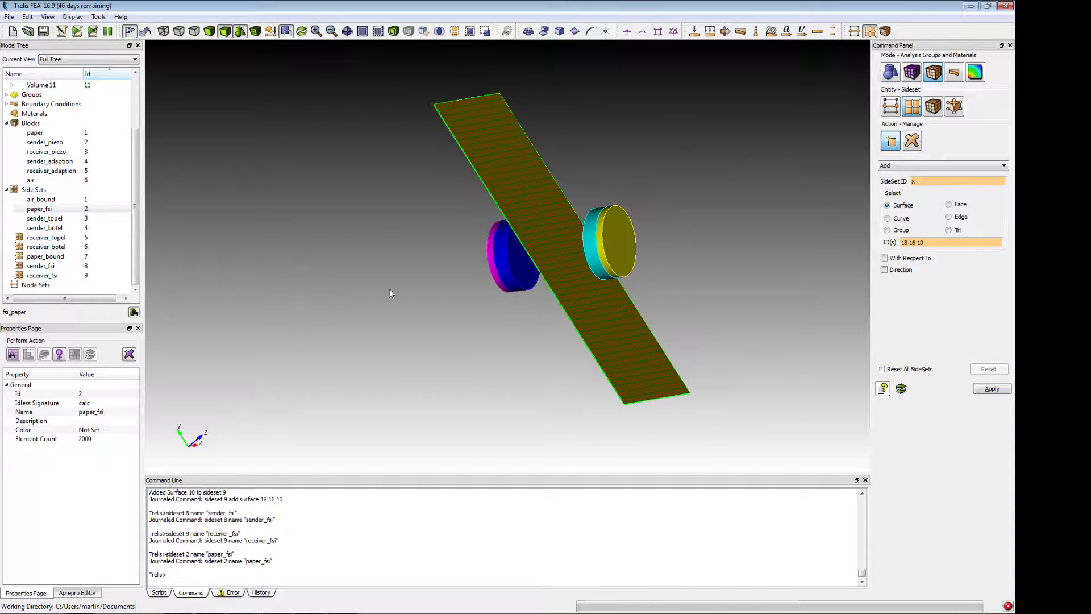
pyautogui.moveTo(458, 351); pyautogui.dragTo(342, 271)
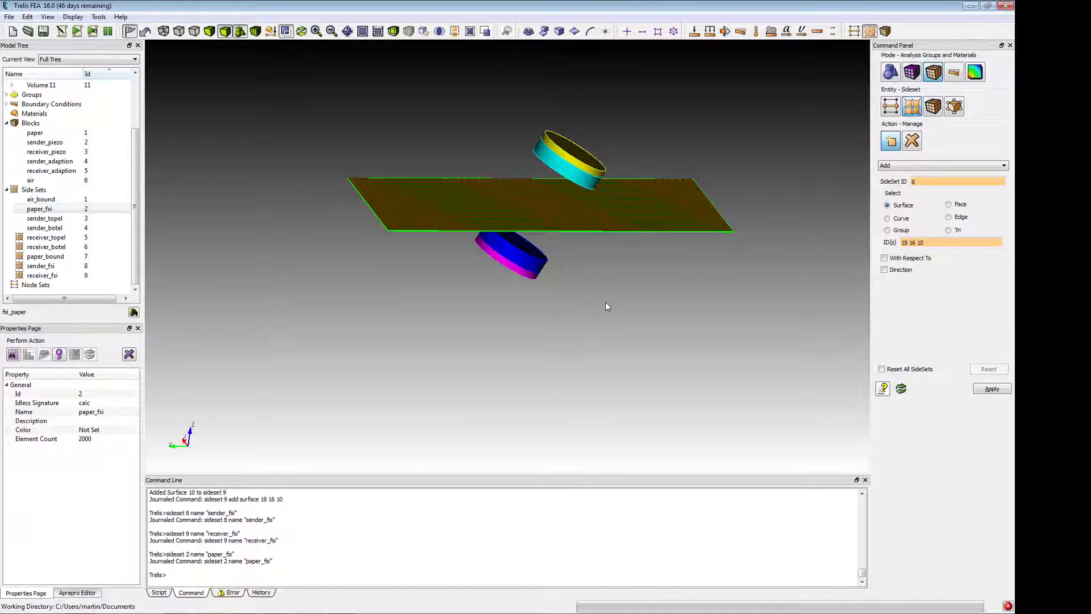
pyautogui.moveTo(607, 305); pyautogui.dragTo(617, 337)
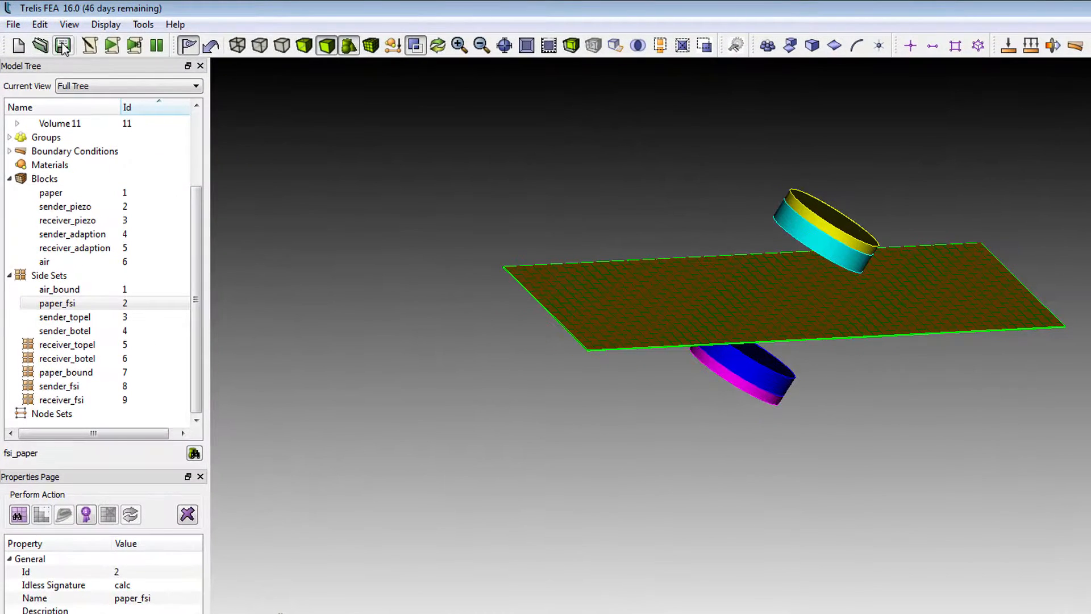
# Save the model as paperThickness.trelis in the 3d-paperThickness folder.
pyautogui.click(62, 46)
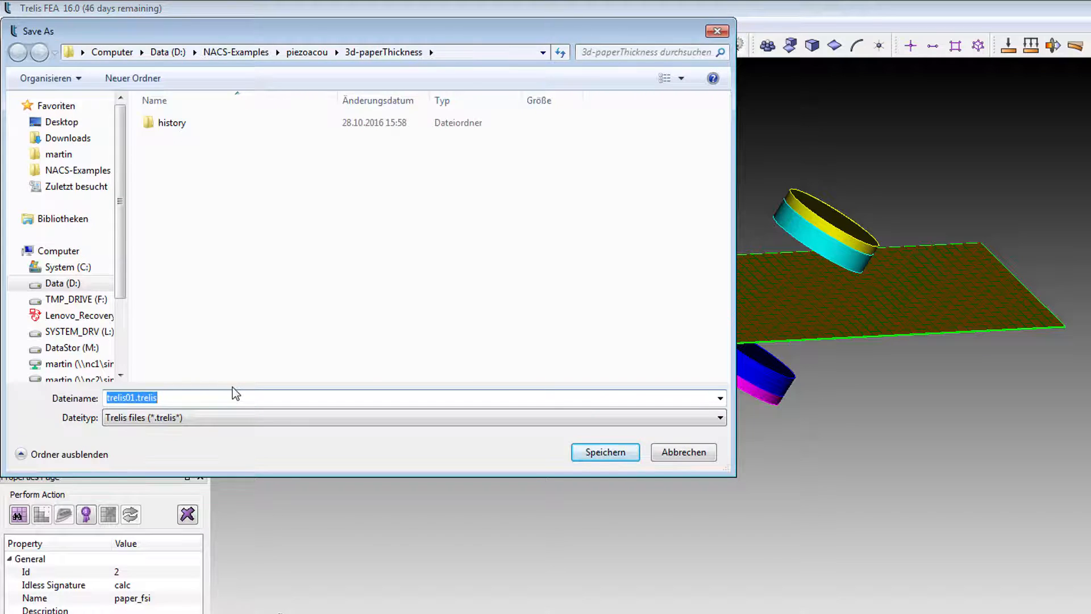
pyautogui.press('Home')
pyautogui.press('Delete')
pyautogui.press('Delete')
pyautogui.press('Delete')
pyautogui.press('Delete')
pyautogui.press('Delete')
pyautogui.press('Delete')
pyautogui.press('Delete')
pyautogui.press('Delete')
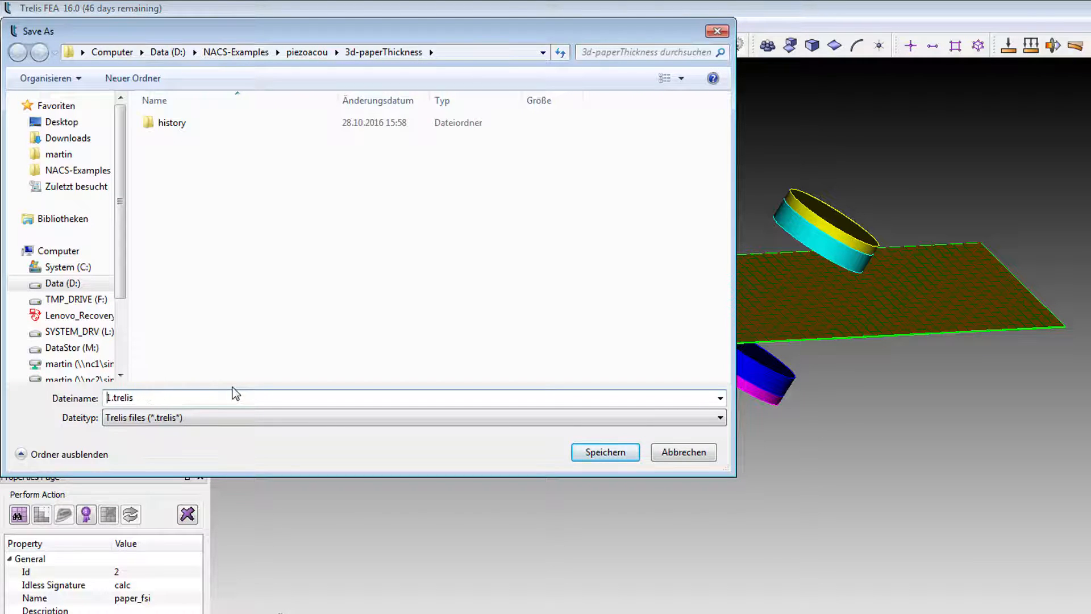
pyautogui.write('paperThickness')
pyautogui.press('Return')
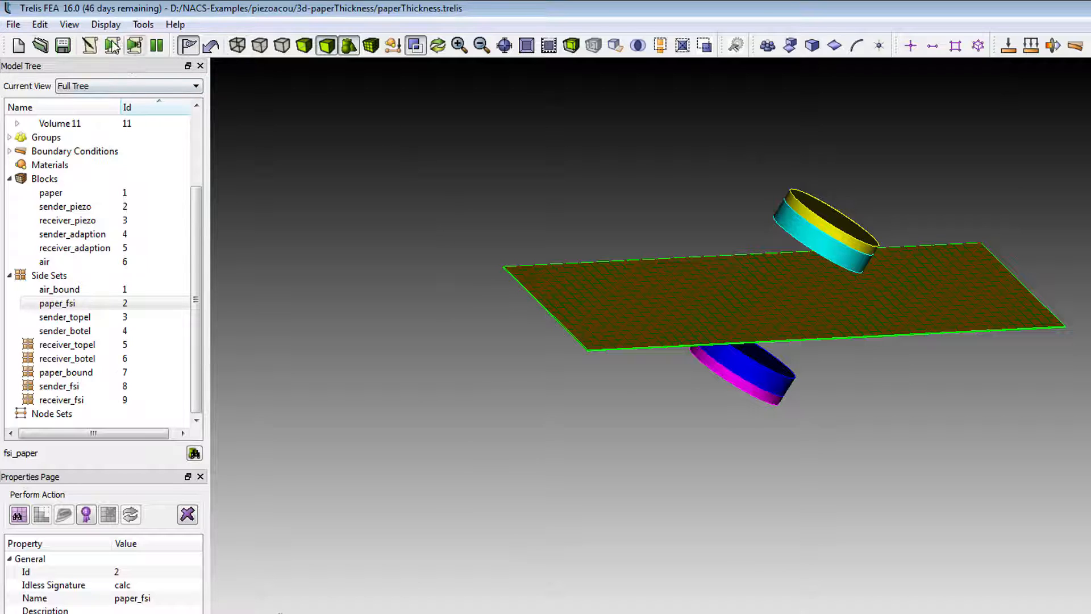
# Register nacsinterface.pyc from the NACS-2.3 share/trelis folder as a component with the class name NacsComponent.
pyautogui.click(295, 121)
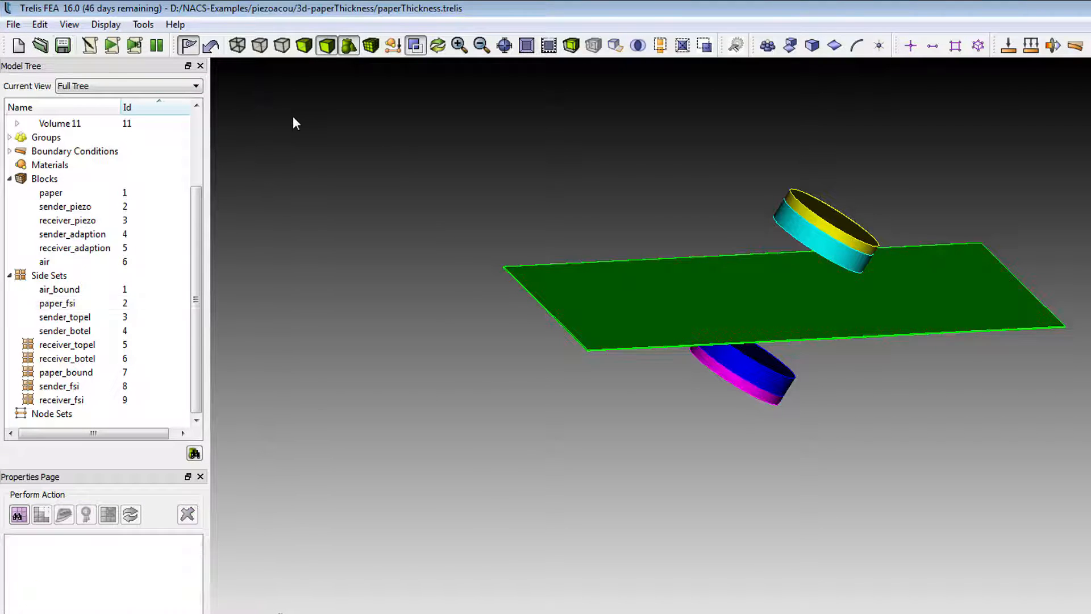
pyautogui.click(144, 25)
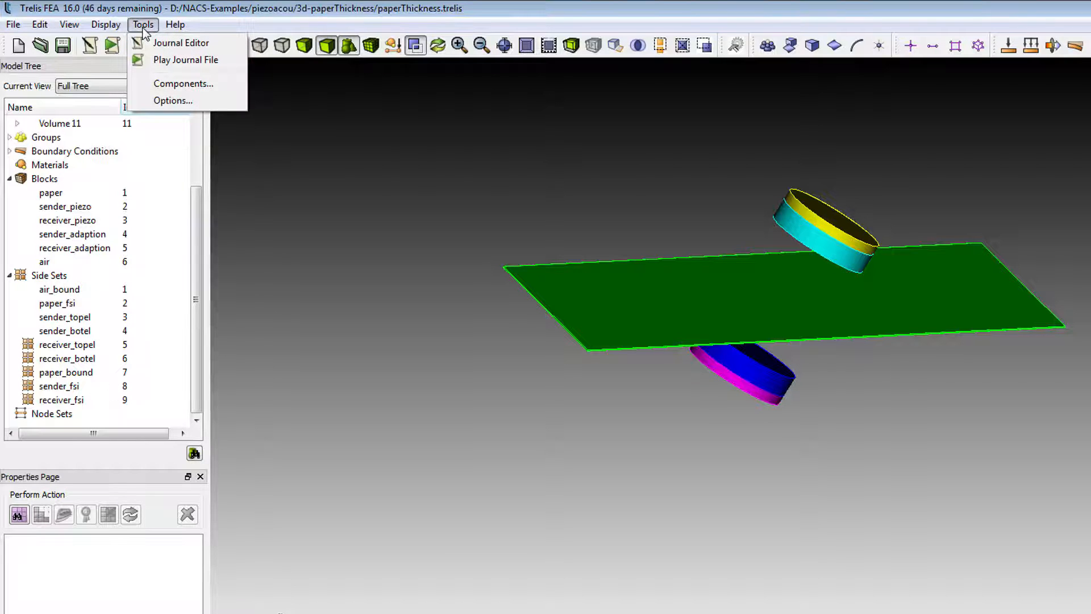
pyautogui.click(180, 84)
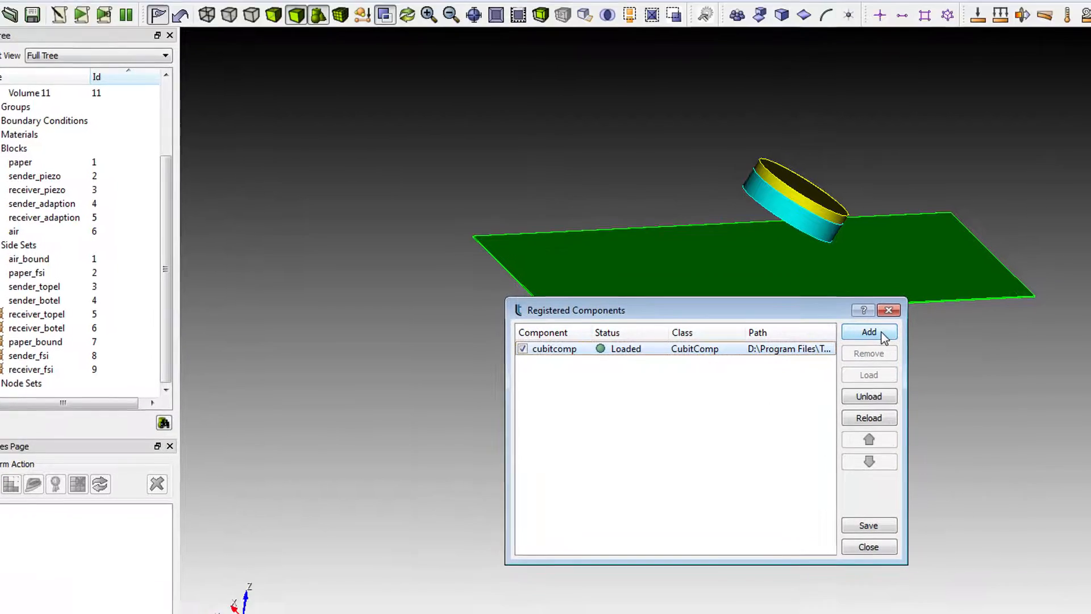
pyautogui.click(899, 361)
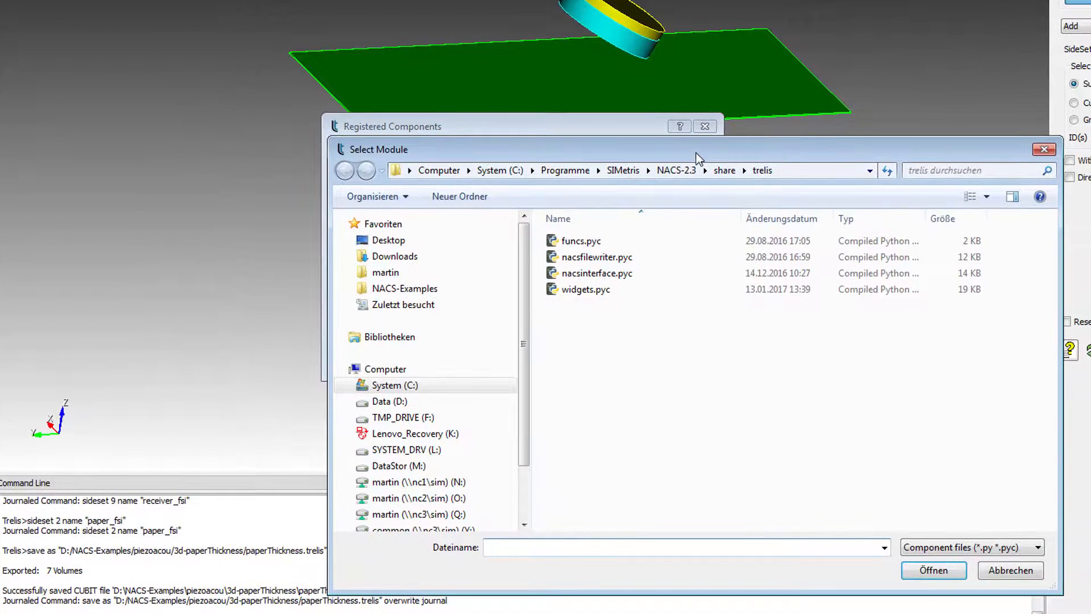
pyautogui.moveTo(695, 155); pyautogui.dragTo(642, 95)
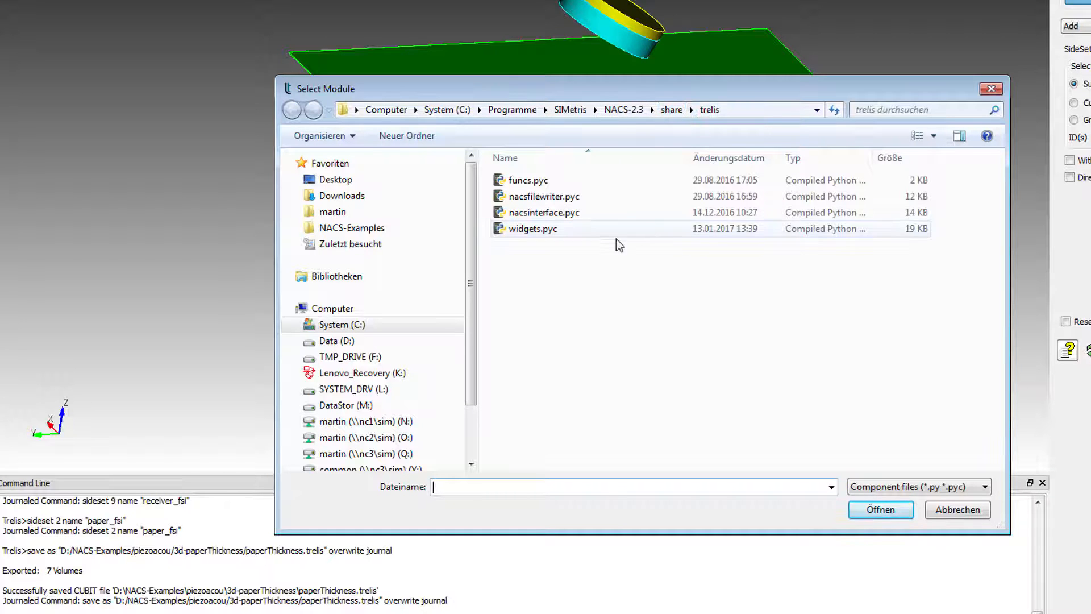
pyautogui.click(534, 213)
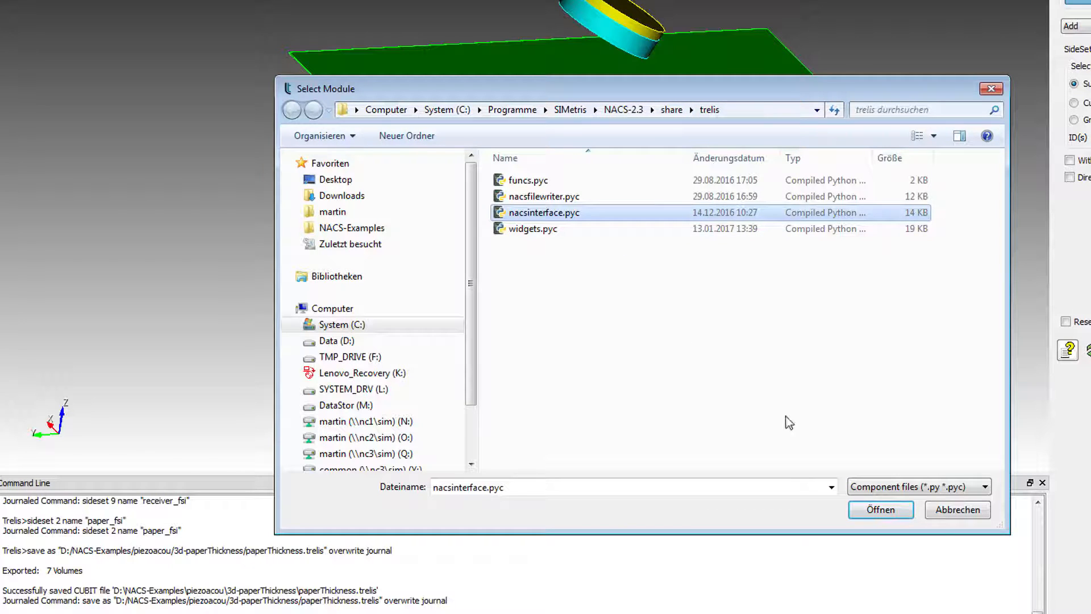
pyautogui.click(878, 510)
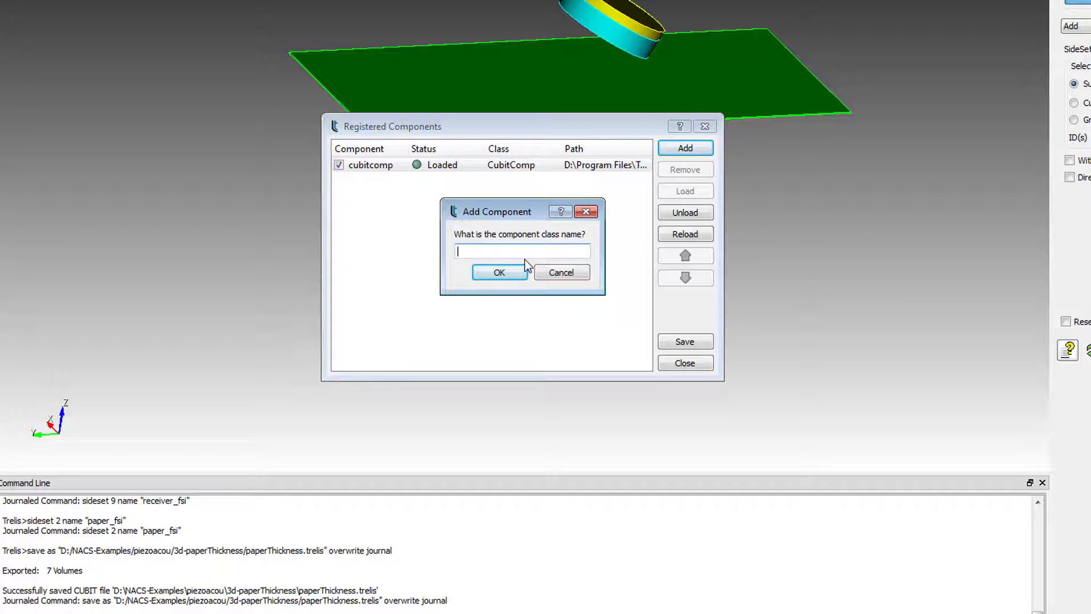
pyautogui.write('NacsComponent')
pyautogui.press('Return')
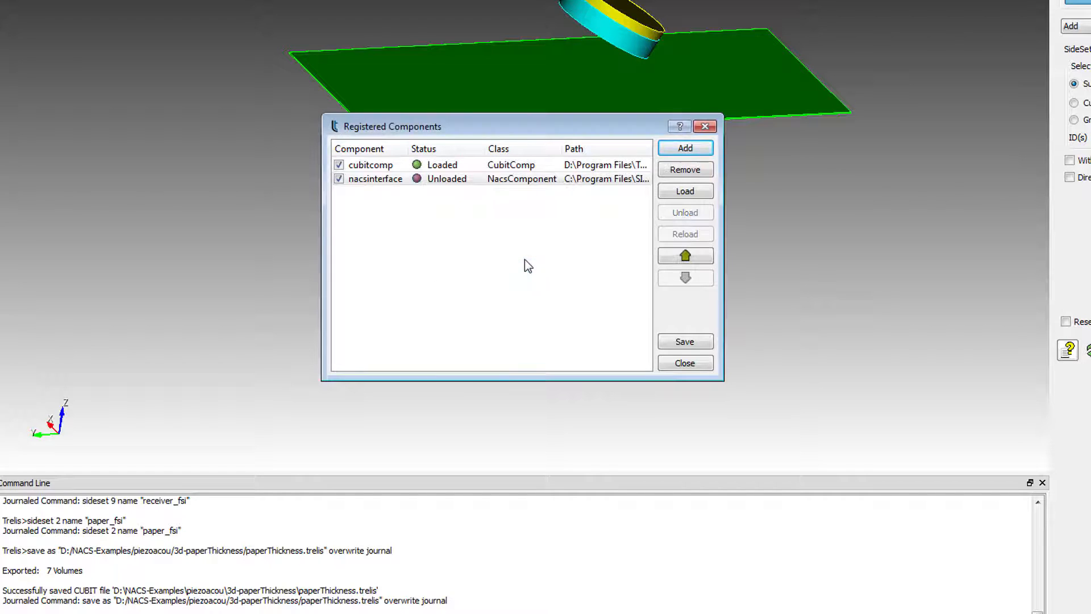
# Load the nacsinterface component and close the registered components dialog.
pyautogui.click(534, 182)
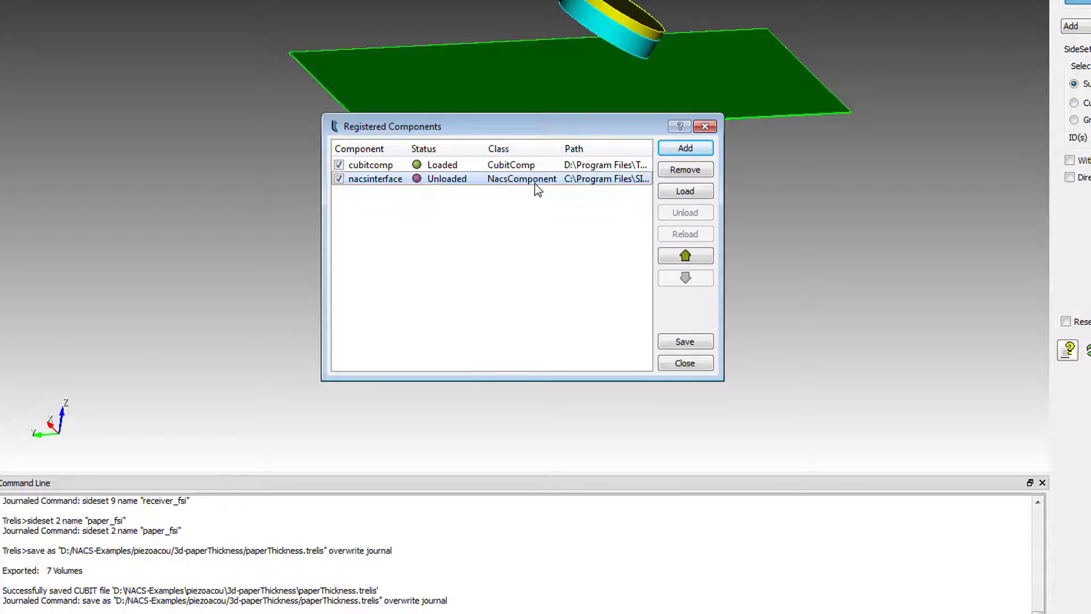
pyautogui.click(685, 193)
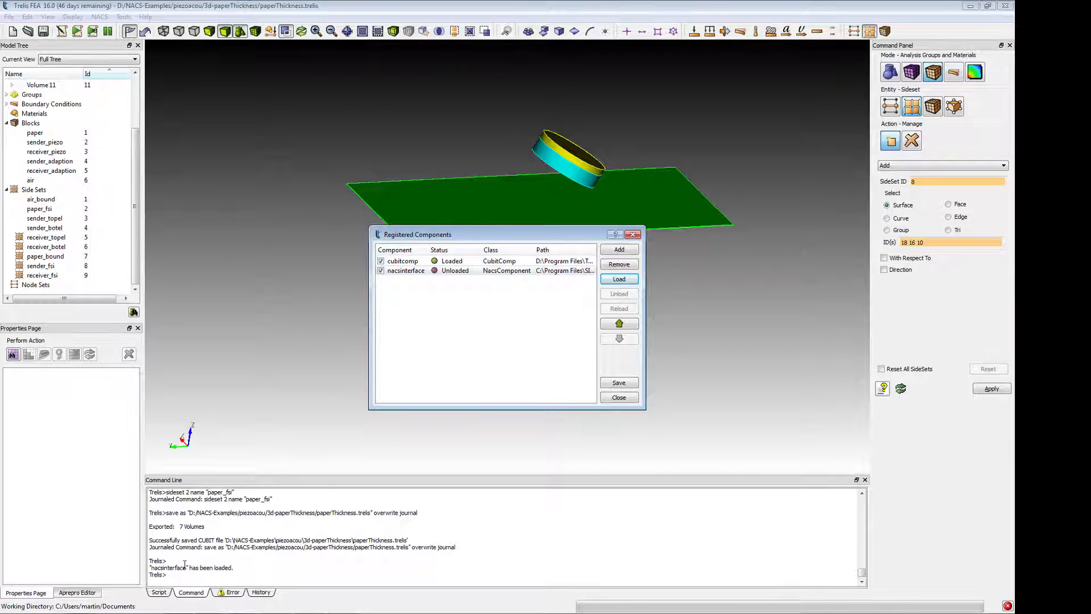
pyautogui.click(617, 399)
# Check the load status of the nacsinterface component in the list of registered components.
pyautogui.click(121, 17)
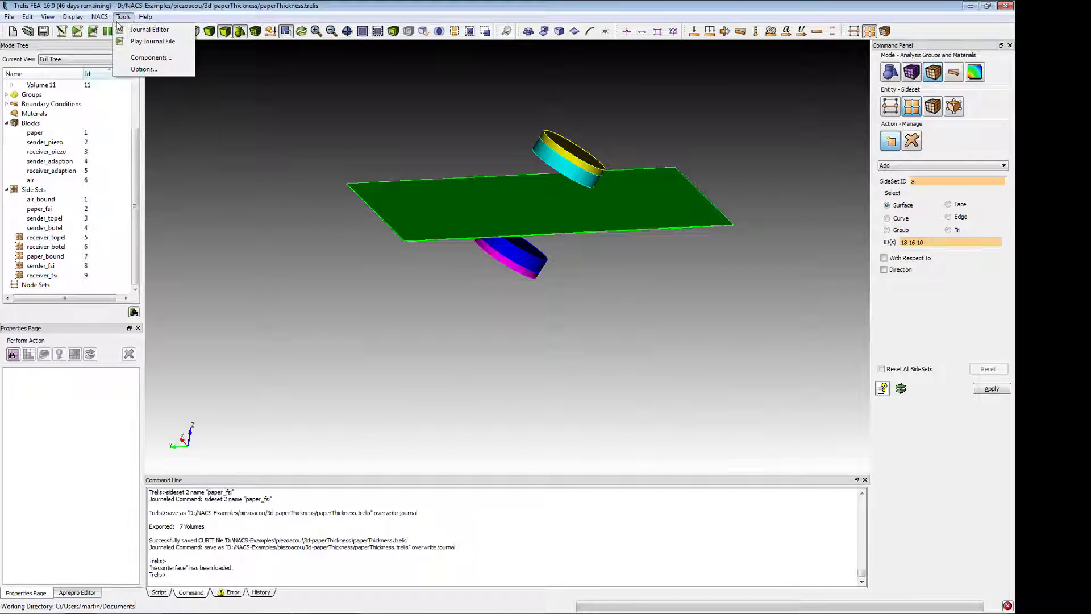
pyautogui.click(149, 57)
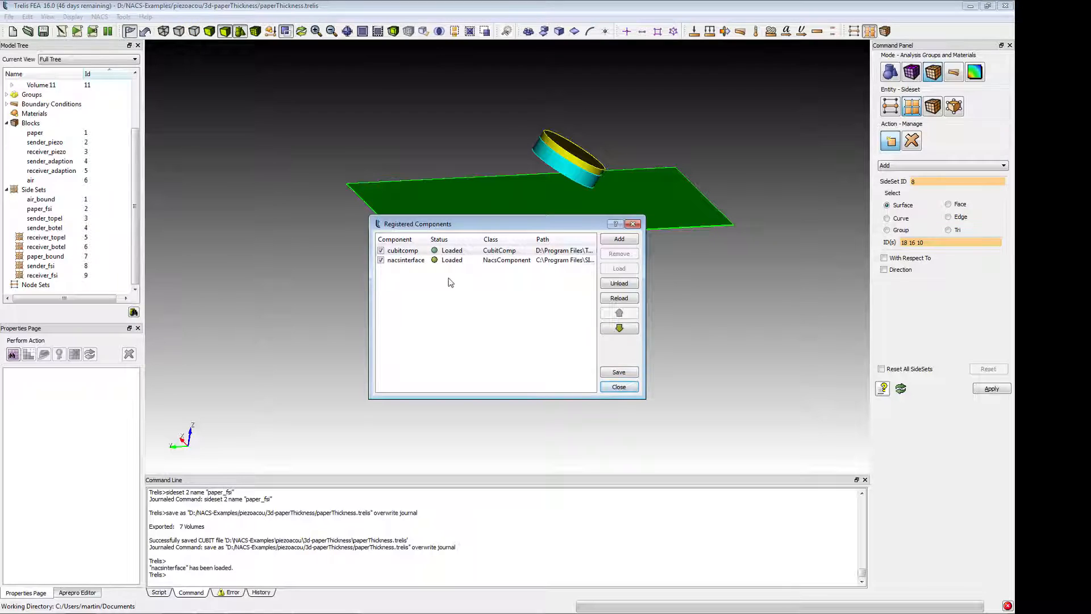
pyautogui.click(622, 389)
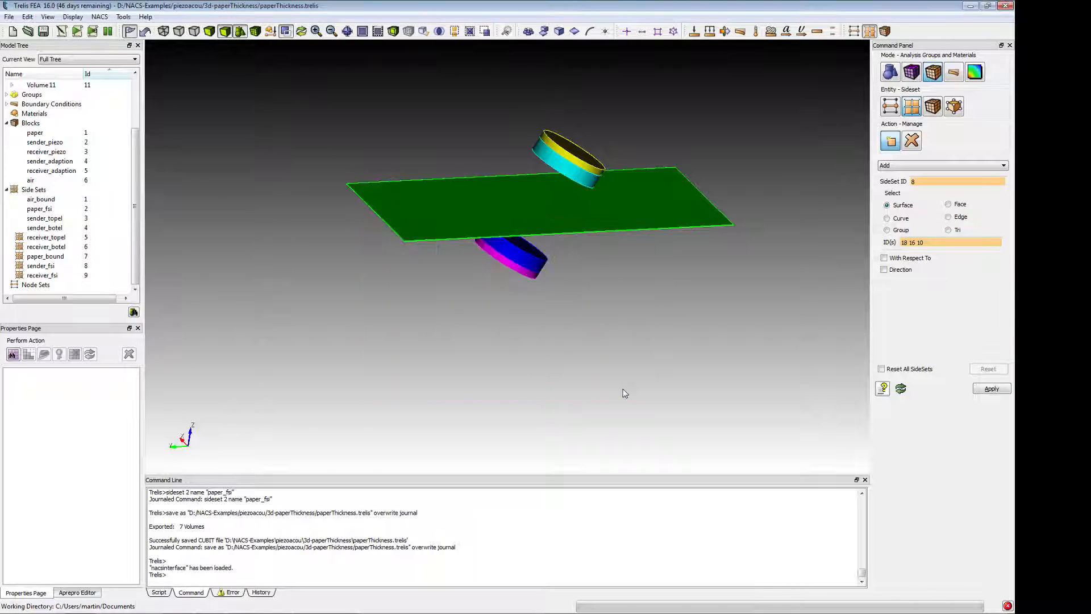
# Open the NACS mesh file export and review its listed regions, groups and mesh order options.
pyautogui.click(127, 210)
pyautogui.click(100, 17)
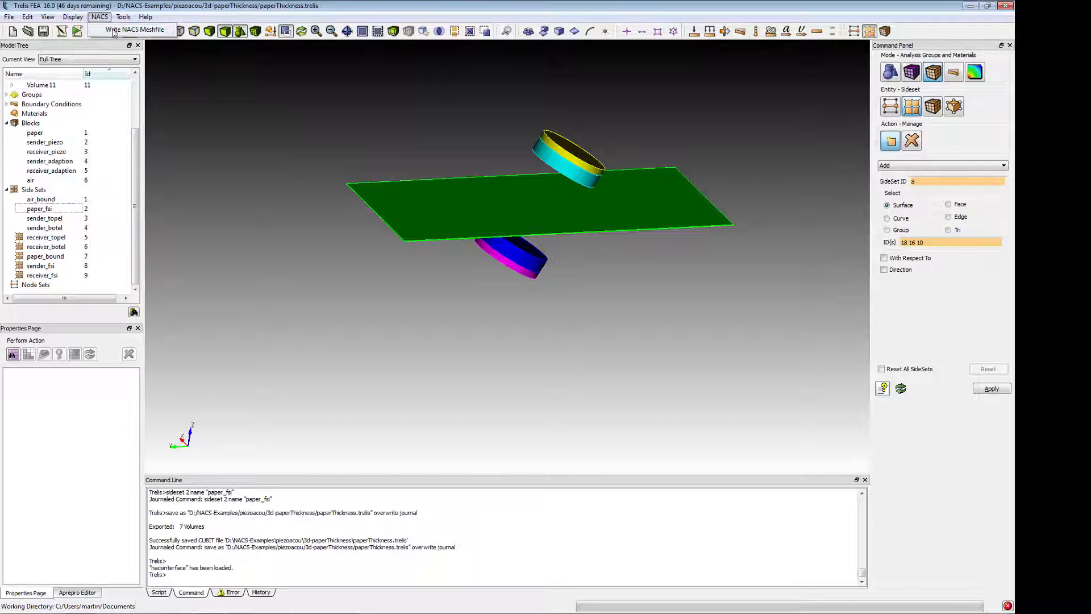
pyautogui.click(113, 31)
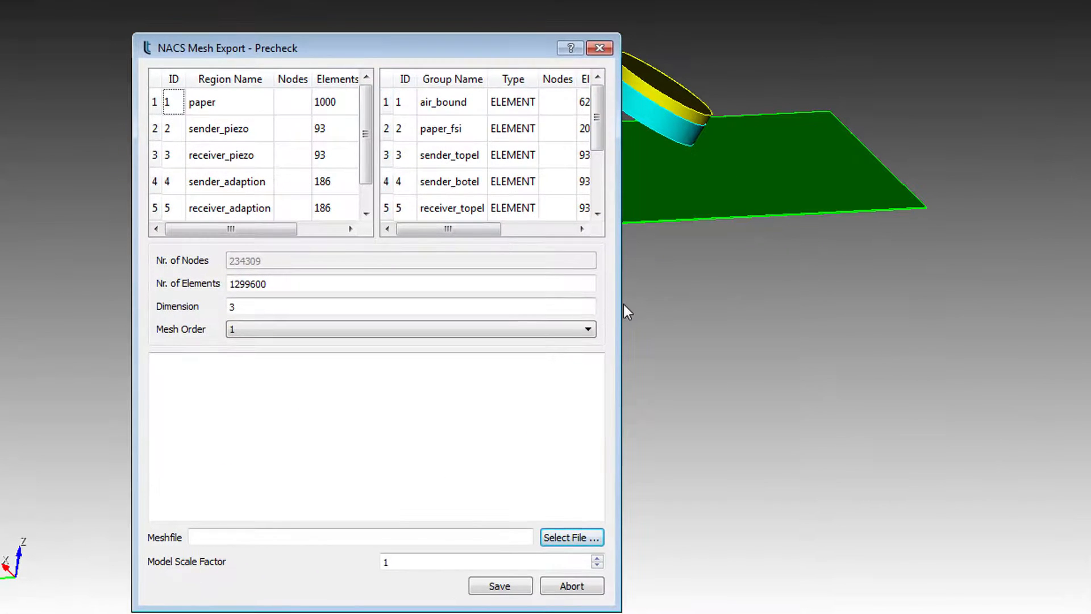
pyautogui.moveTo(621, 304); pyautogui.dragTo(705, 304)
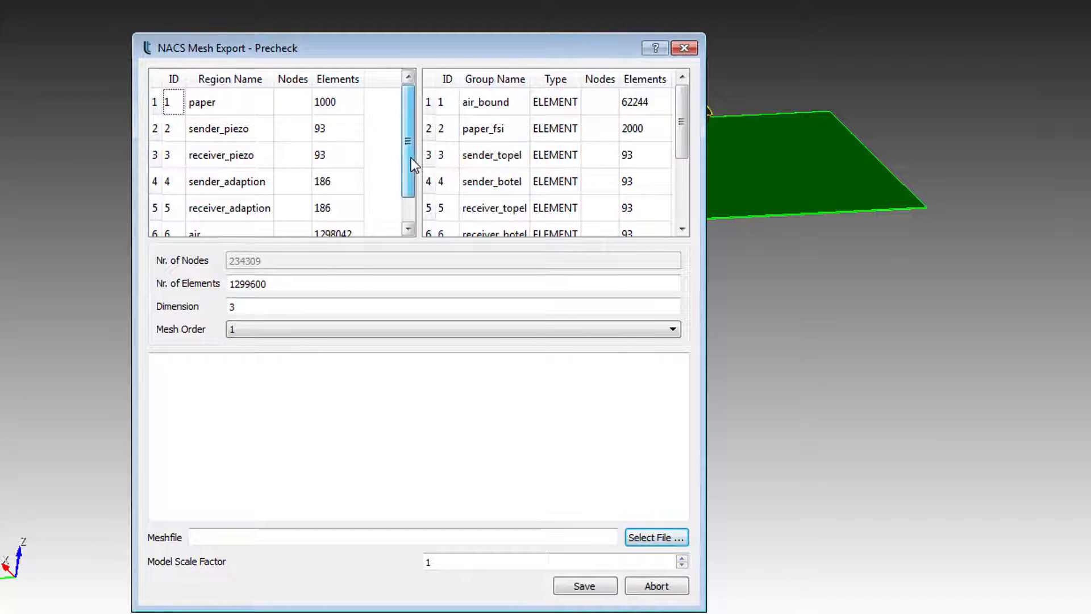
pyautogui.moveTo(411, 158); pyautogui.dragTo(413, 209)
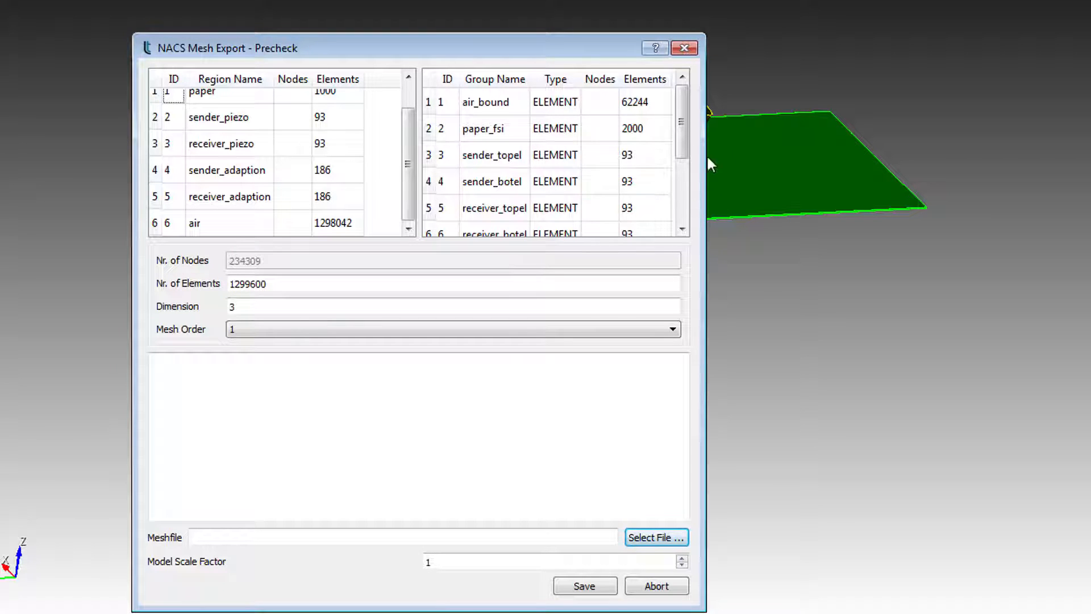
pyautogui.moveTo(685, 134); pyautogui.dragTo(684, 224)
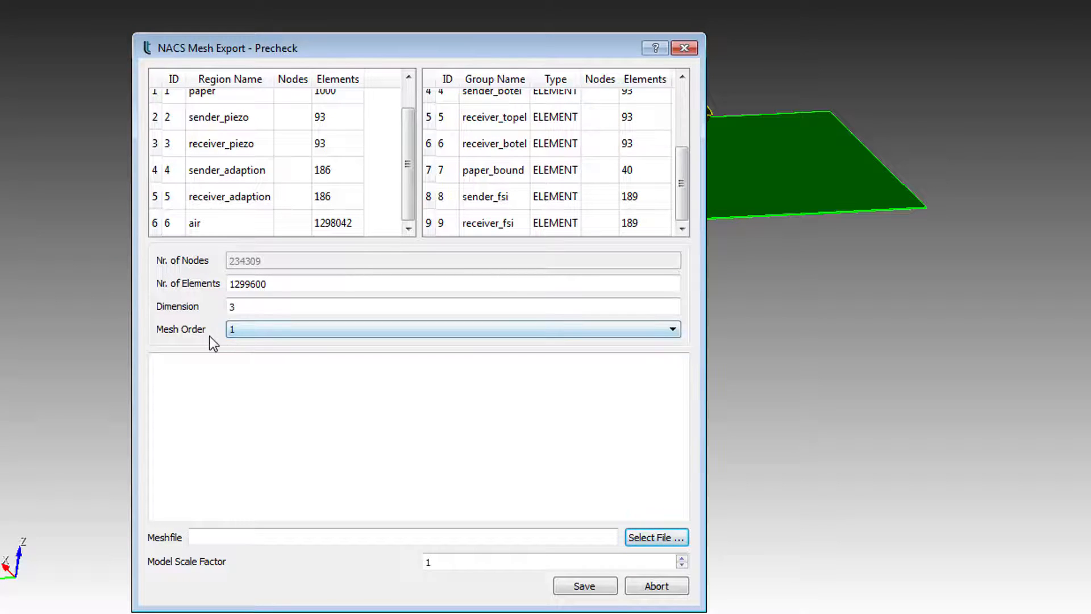
pyautogui.click(242, 334)
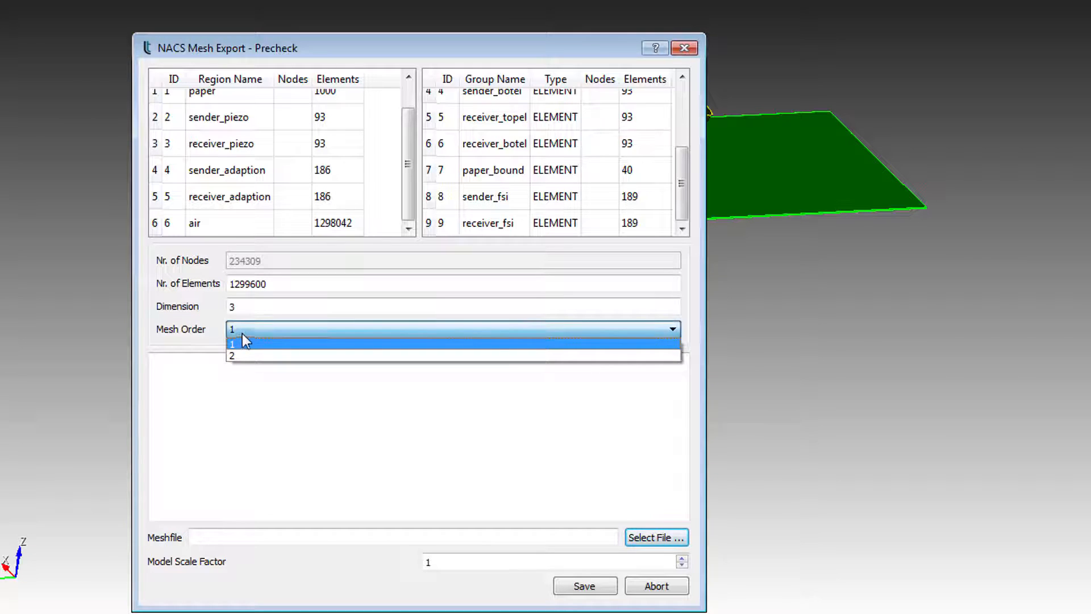
pyautogui.click(196, 311)
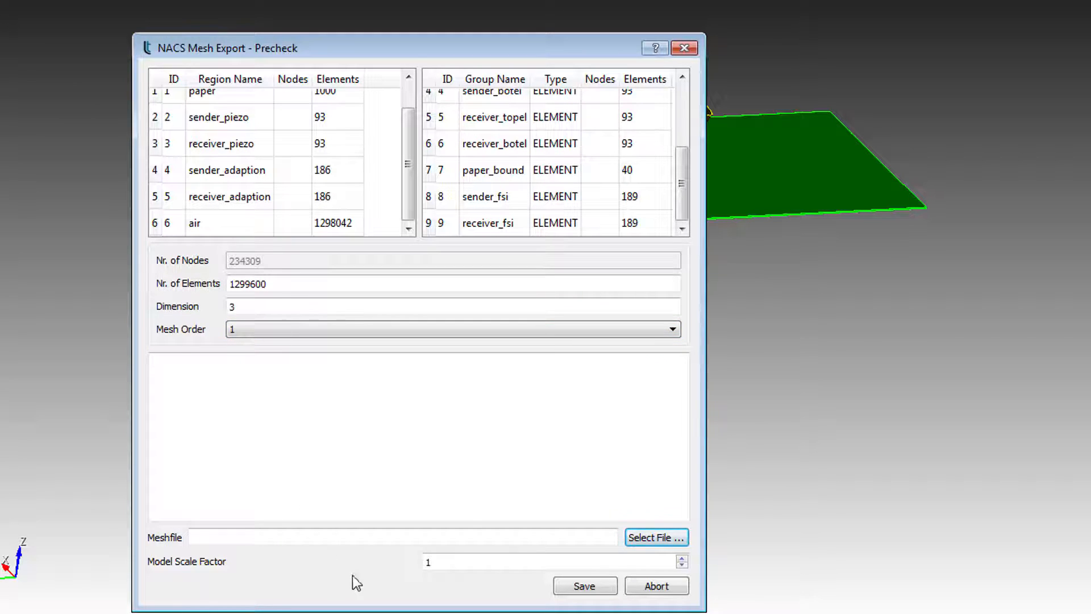
# Set the export mesh file to 3d-paperThickness-50kHz_today in the NACS-Examples/piezoacou/3d-paperThickness folder.
pyautogui.click(656, 533)
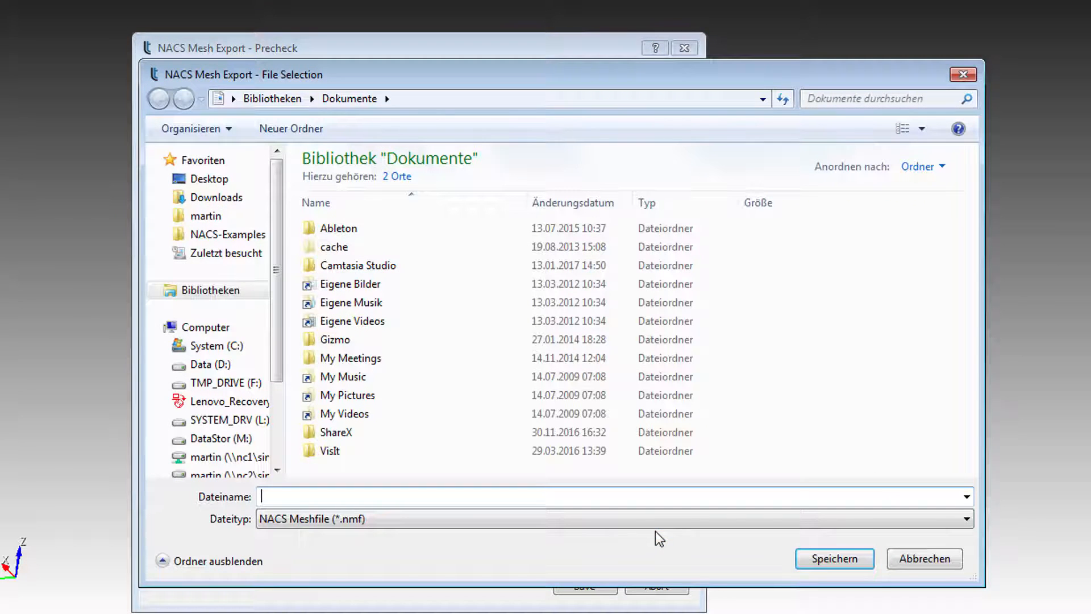
pyautogui.click(219, 234)
pyautogui.doubleClick(358, 328)
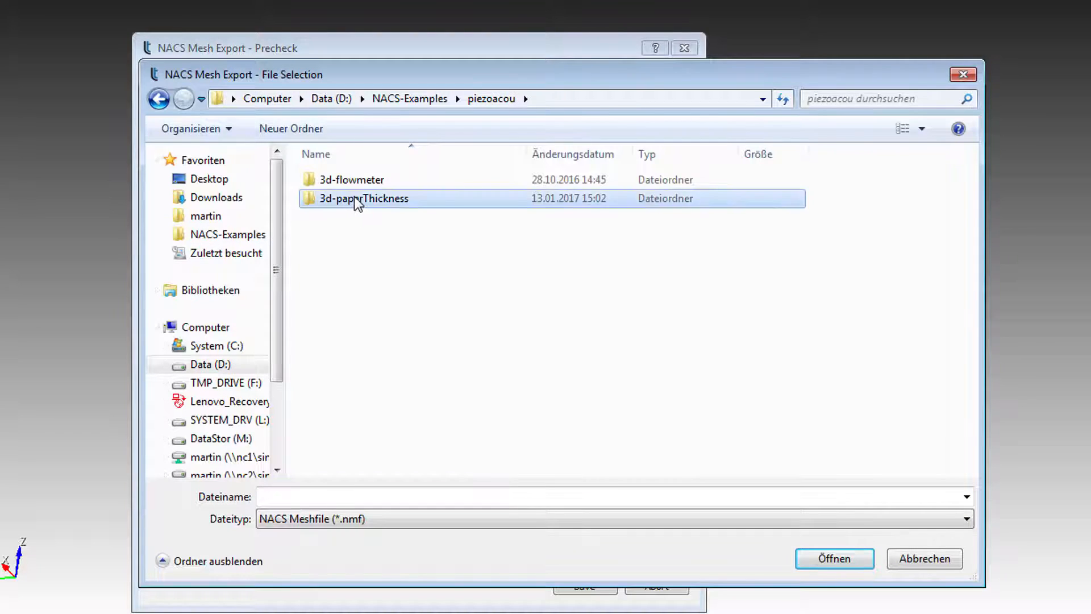
pyautogui.doubleClick(358, 199)
pyautogui.click(332, 497)
pyautogui.write('3d')
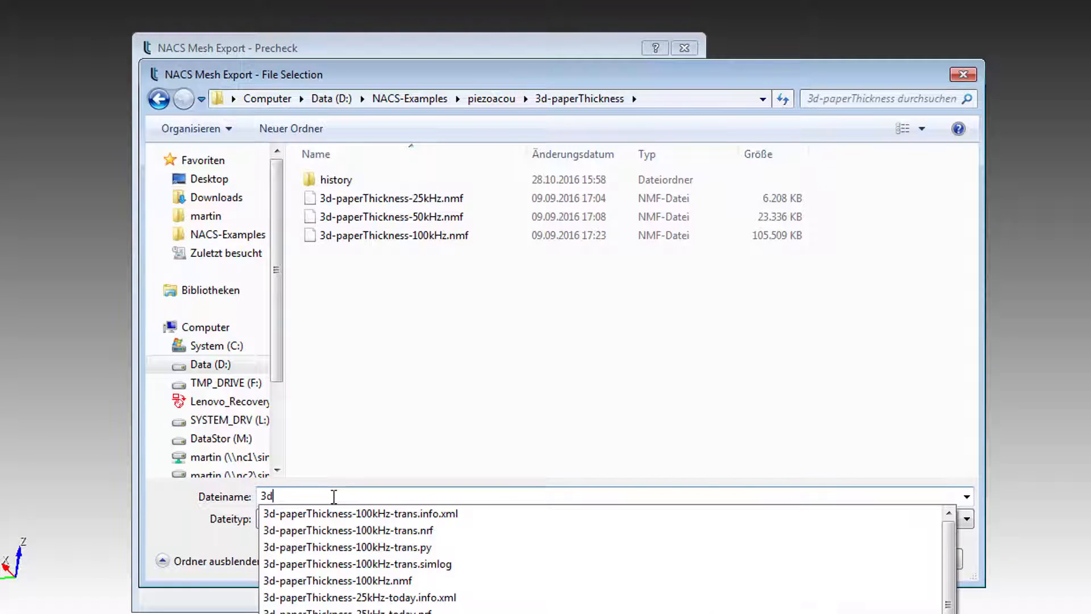
pyautogui.write('-paperThickn')
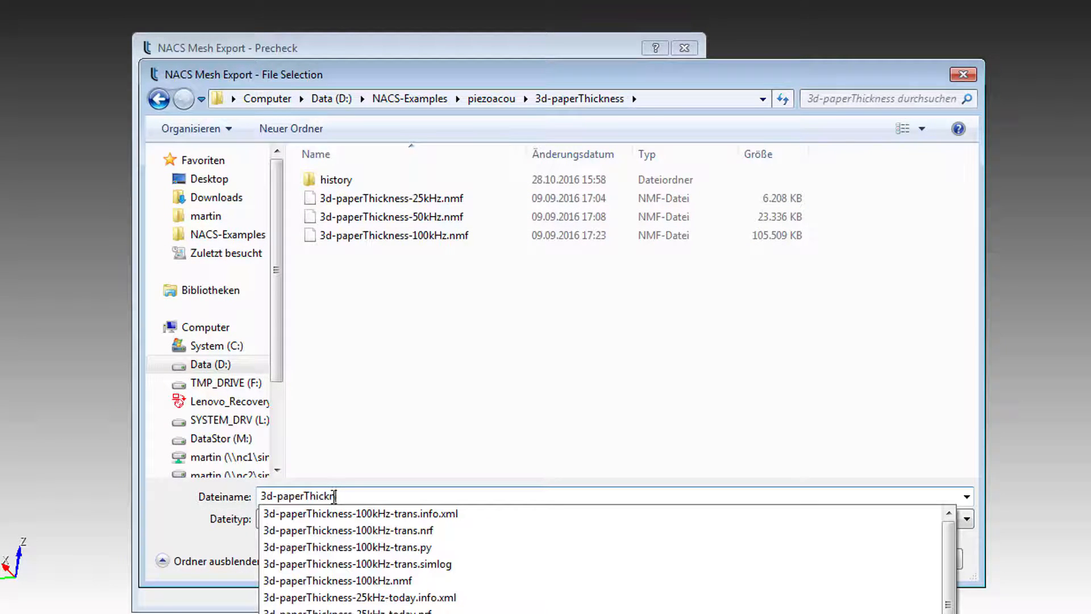
pyautogui.write('ess-50')
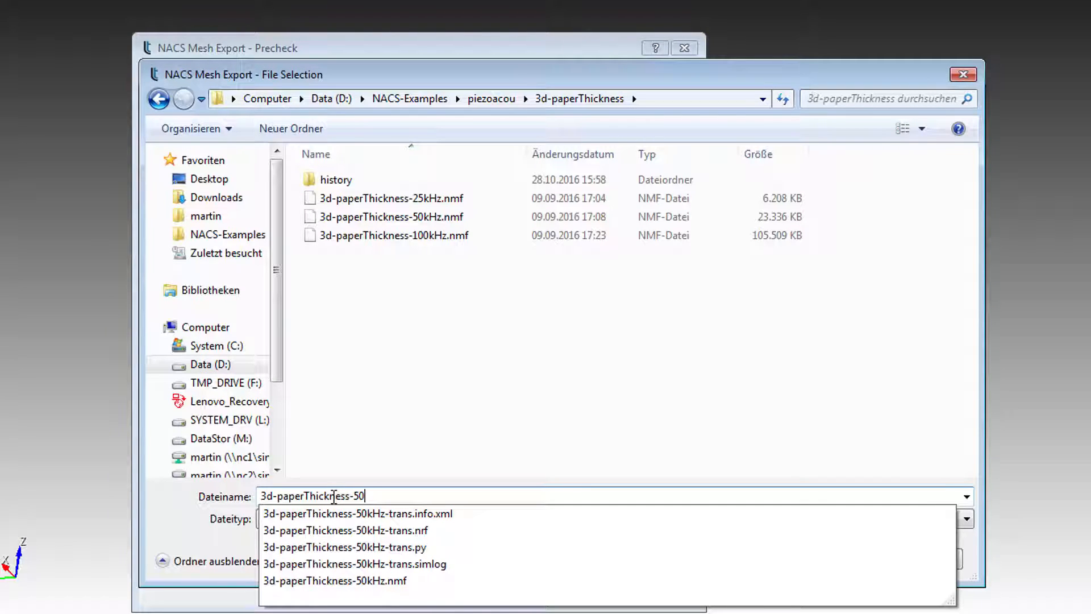
pyautogui.write('kHz_t')
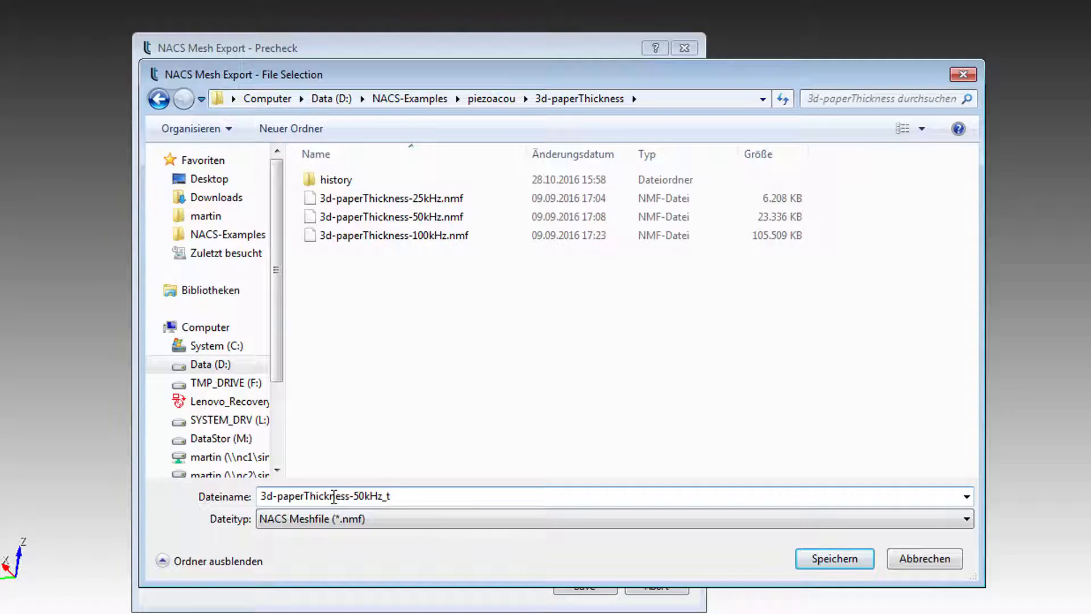
pyautogui.write('oday')
pyautogui.press('Return')
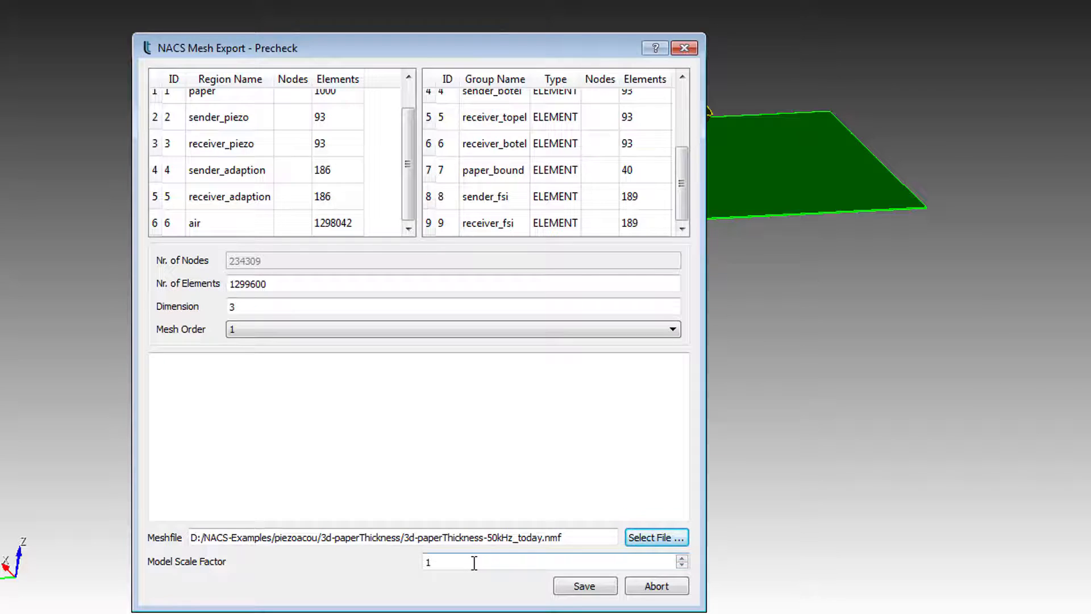
# Set the model scale factor to 1e-3 and save the NACS mesh file.
pyautogui.moveTo(446, 565); pyautogui.dragTo(401, 564)
pyautogui.write('1e-3')
pyautogui.press('Tab')
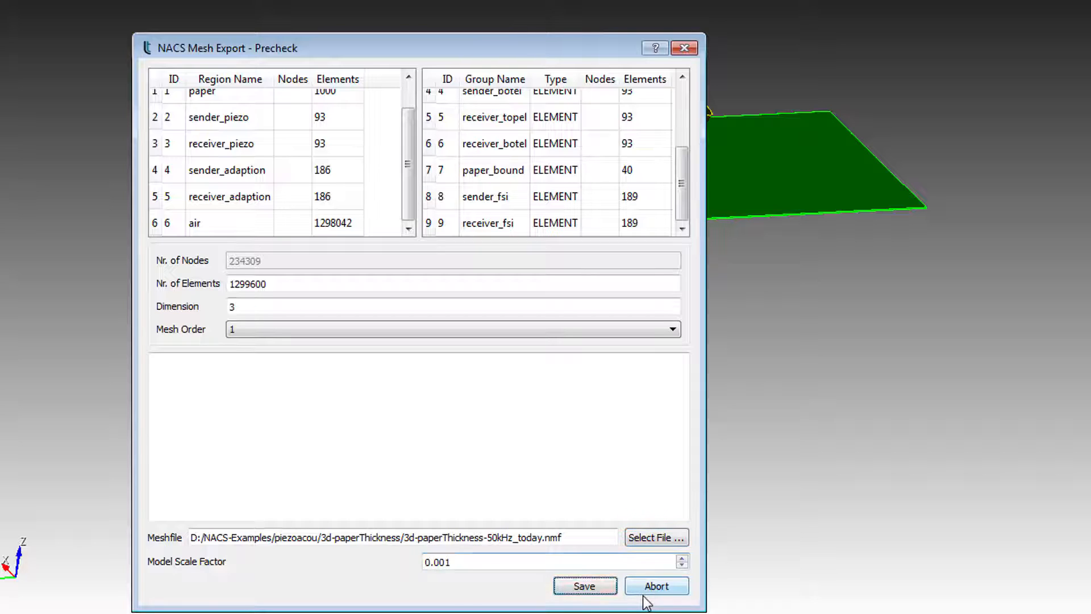
pyautogui.click(584, 586)
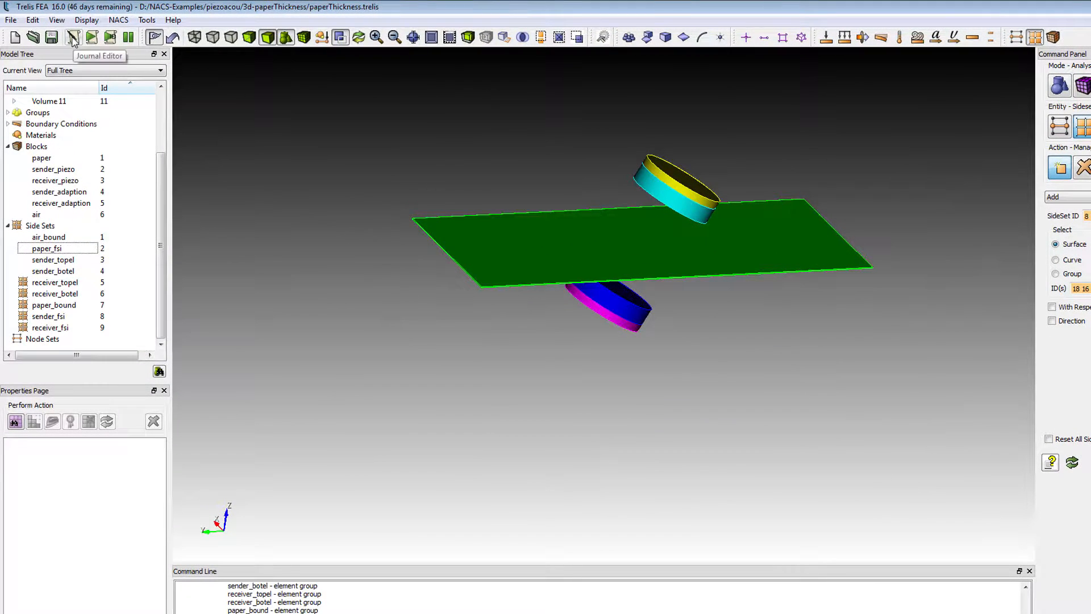
# Open the Journal Editor and import the session's command history into the untitled journal.
pyautogui.click(73, 37)
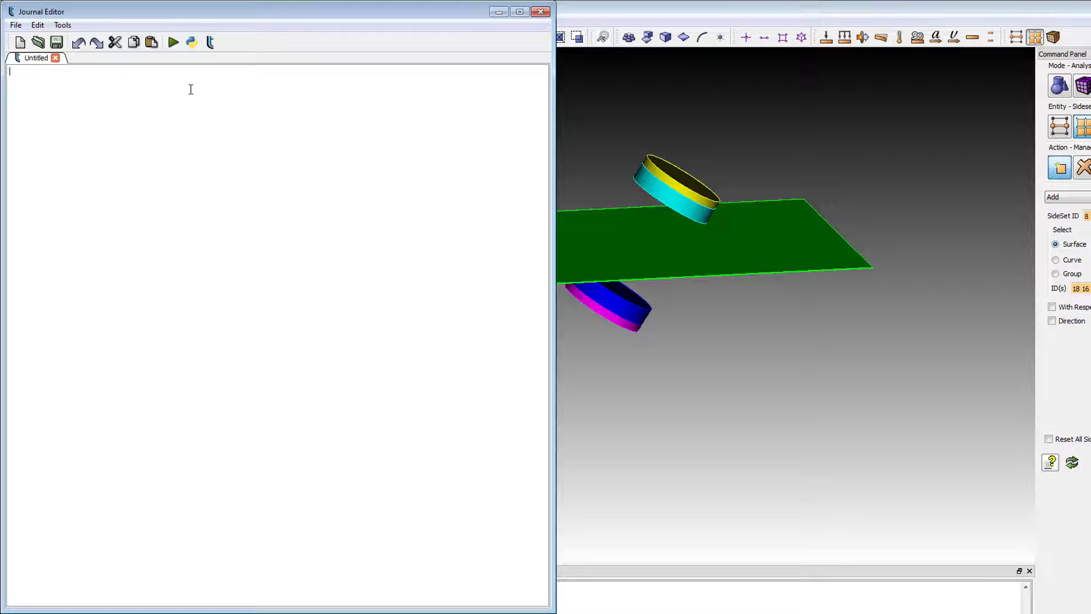
pyautogui.click(16, 25)
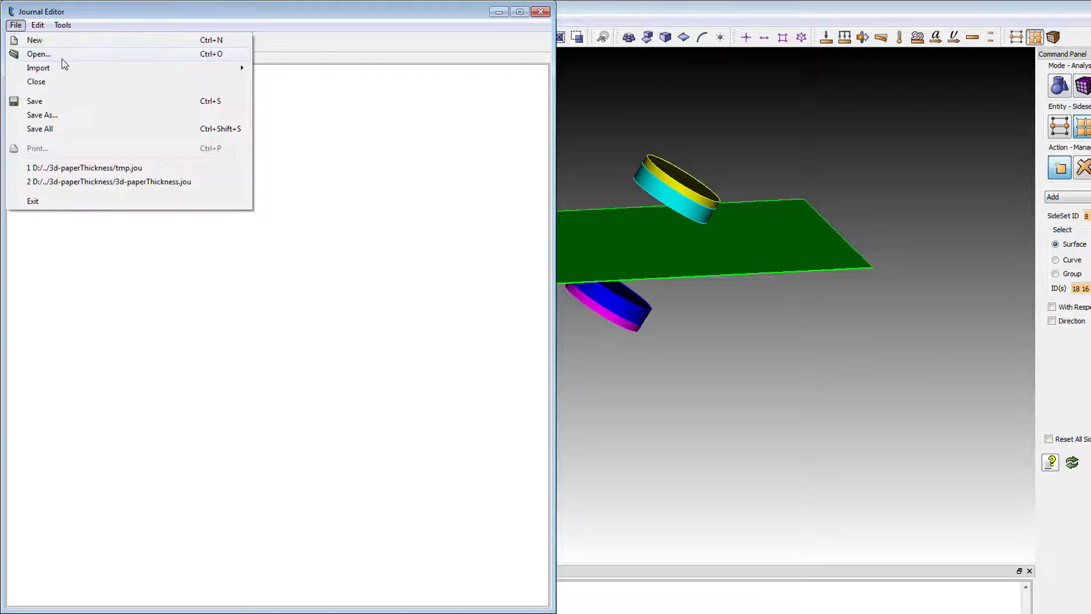
pyautogui.moveTo(66, 69)
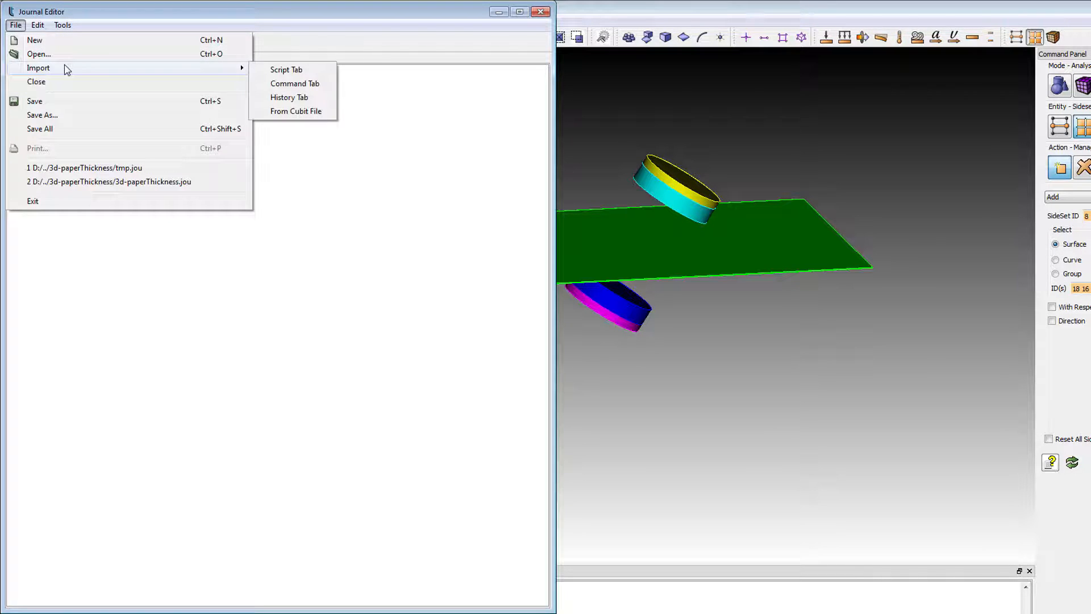
pyautogui.click(307, 92)
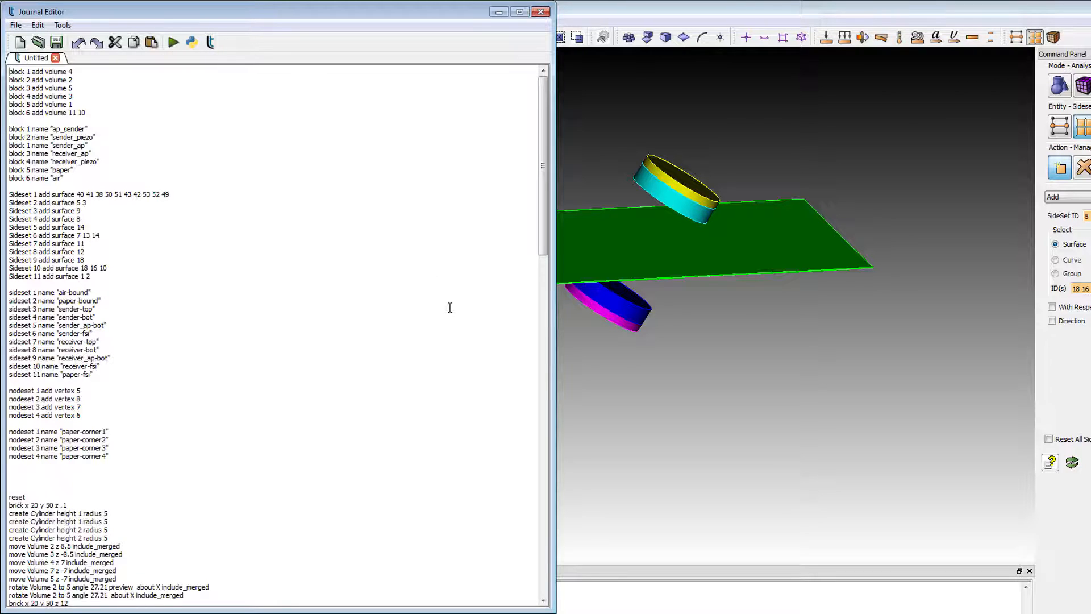
# Delete all journal commands above the last reset, including the leftover blank line, so the script starts with reset.
pyautogui.moveTo(545, 242); pyautogui.dragTo(534, 492)
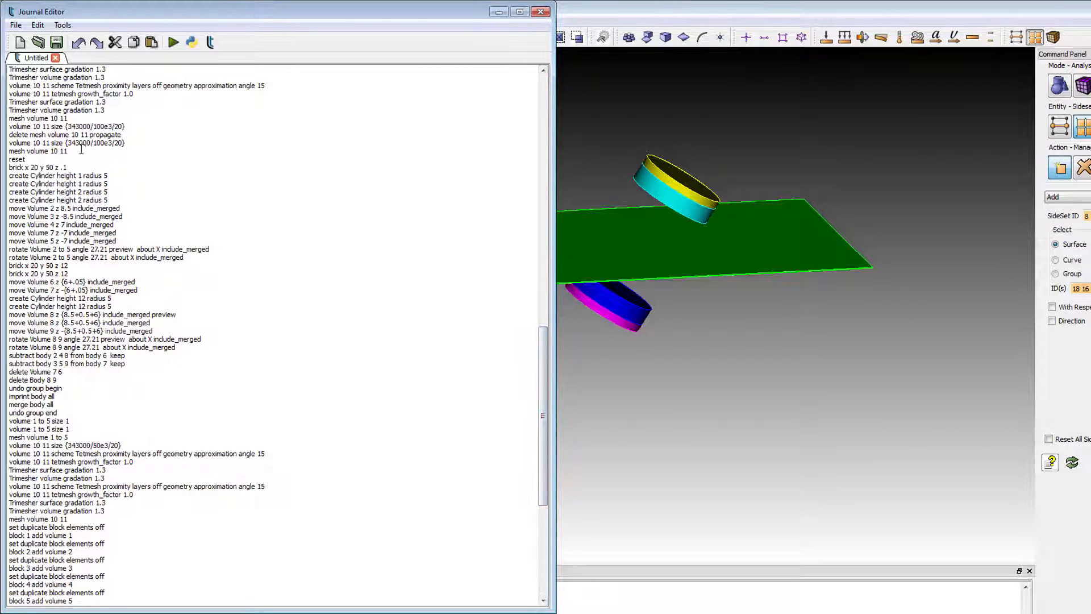
pyautogui.moveTo(76, 148); pyautogui.dragTo(2, 4)
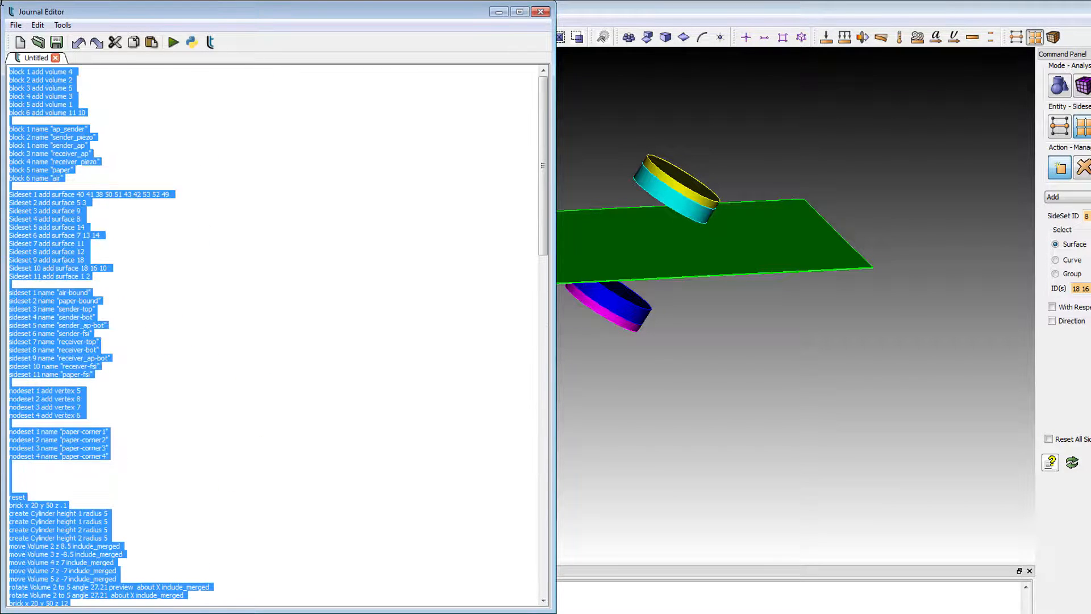
pyautogui.press('Delete')
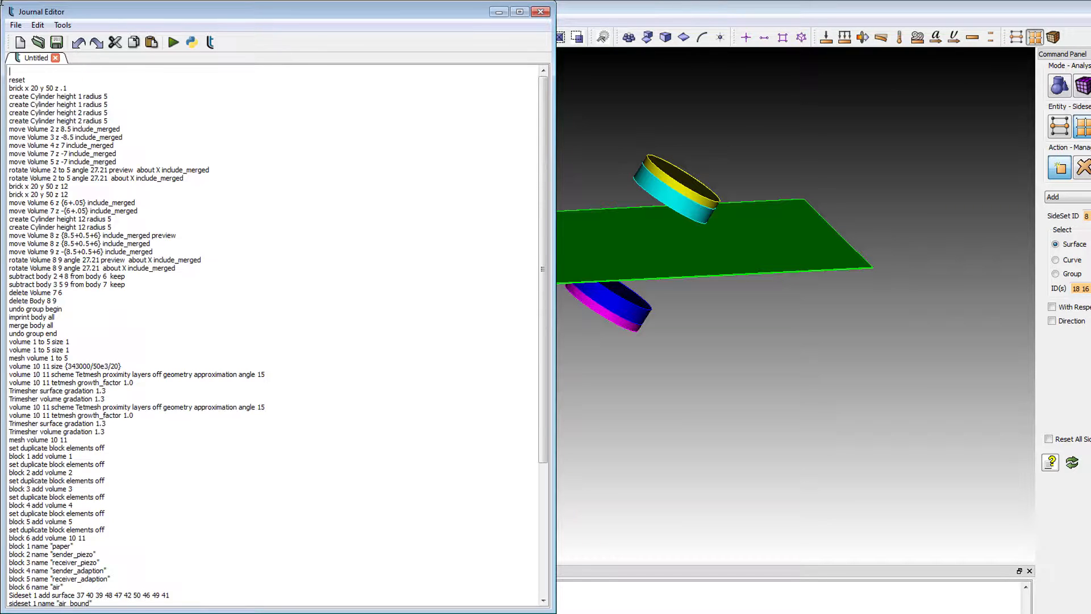
pyautogui.press('Delete')
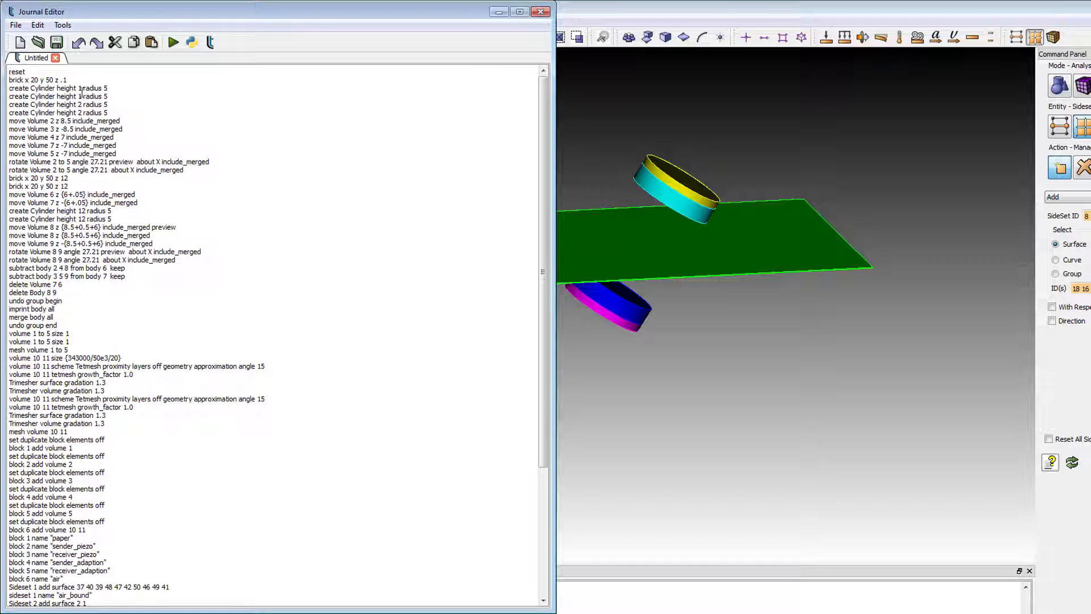
# Remove the save as command line and the empty line at the end of the journal.
pyautogui.click(130, 490)
pyautogui.scroll(-6, 135, 482)
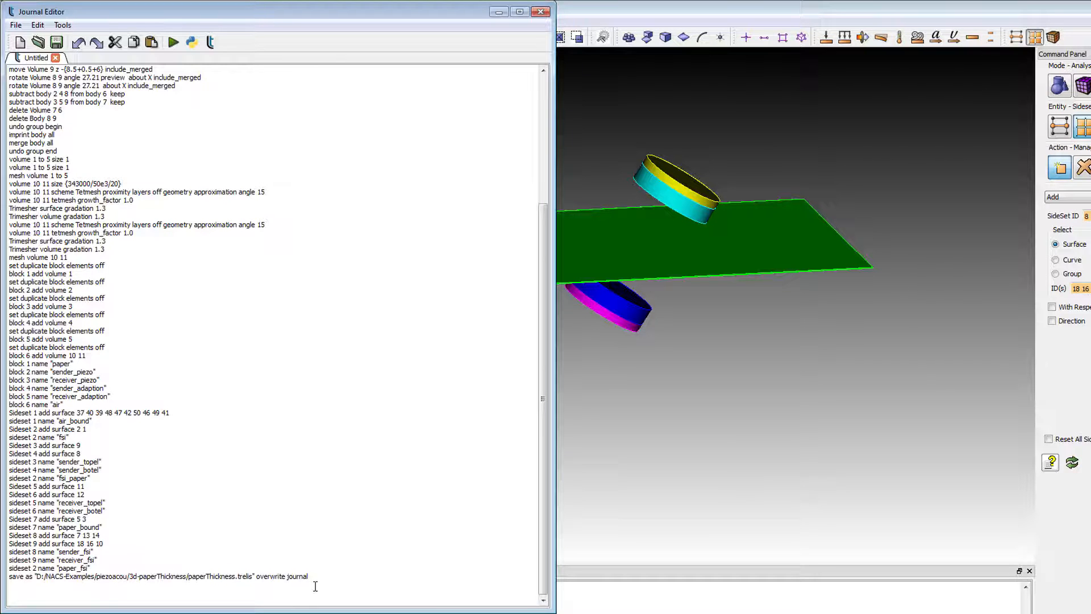
pyautogui.hotkey('shift', 'End')
pyautogui.press('Delete')
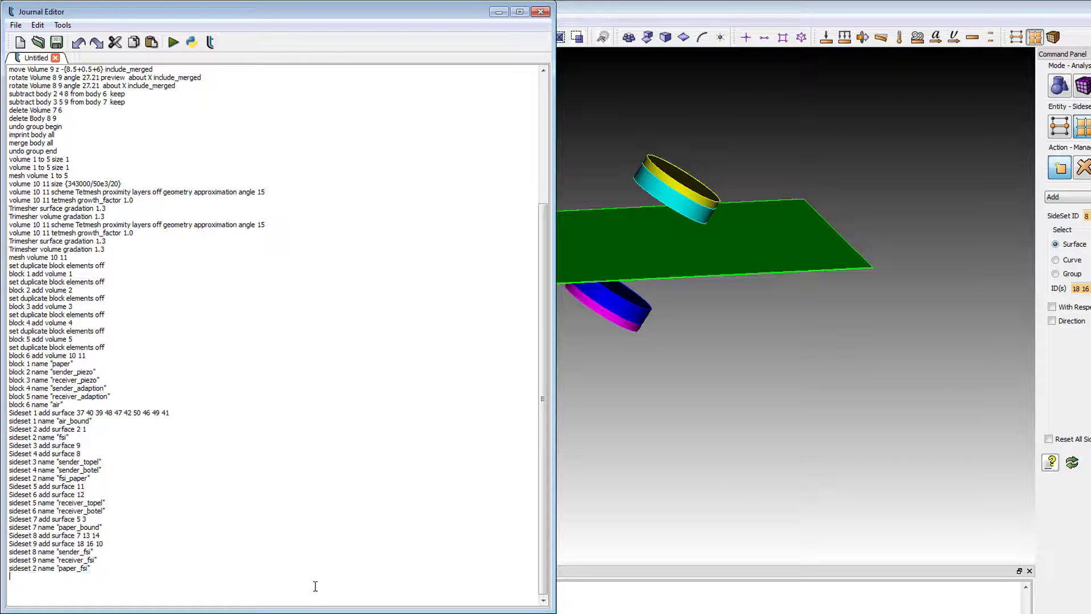
pyautogui.press('BackSpace')
# Add the paper width parameter #{paperW = 20e-3*scaleFac} on a new line below reset.
pyautogui.hotkey('ctrl', 'Home')
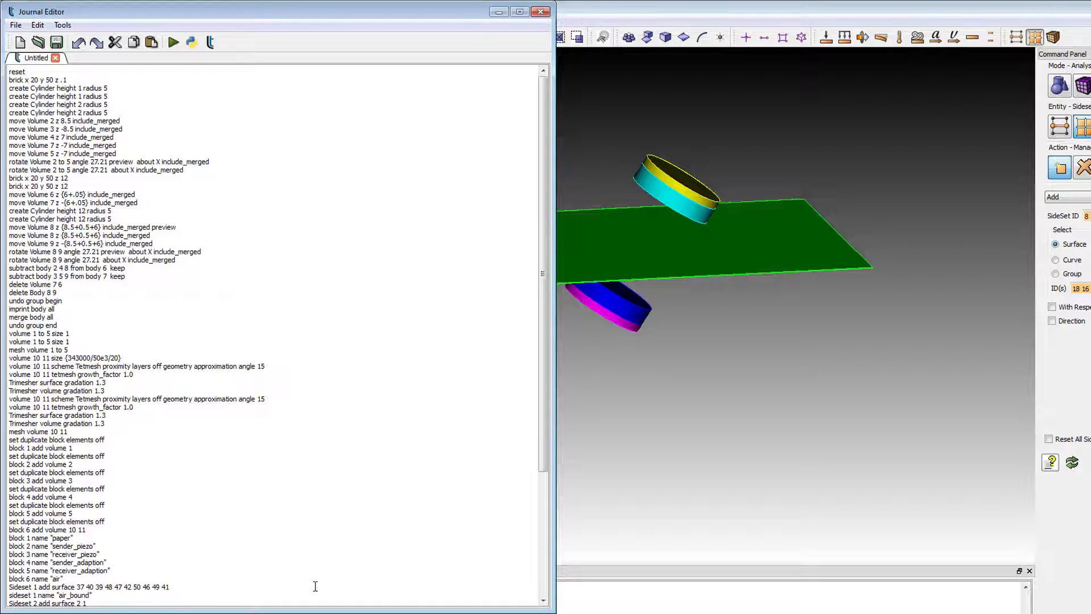
pyautogui.press('End')
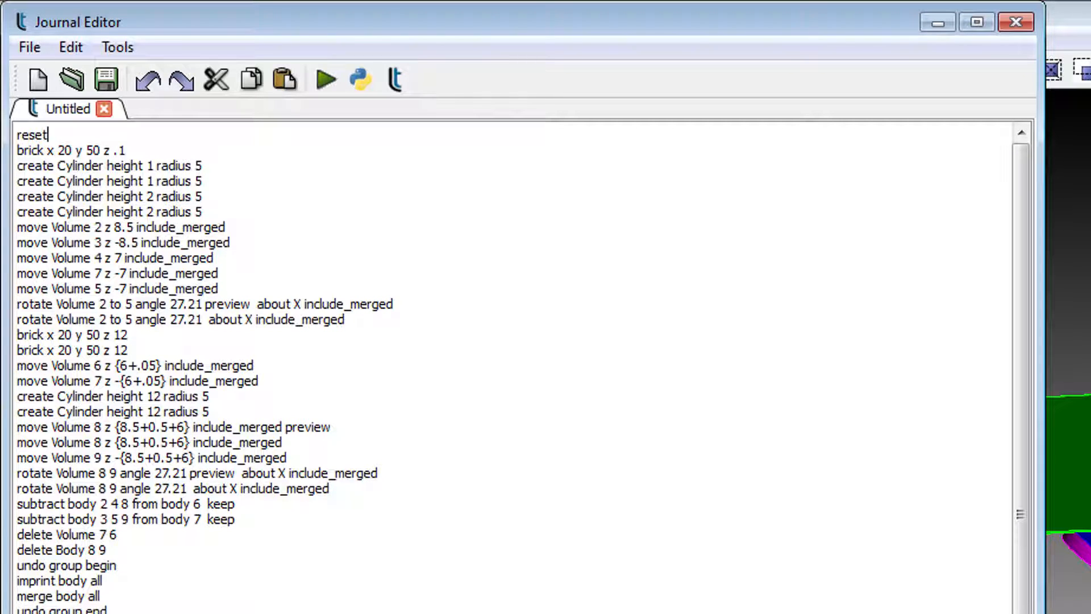
pyautogui.press('Return')
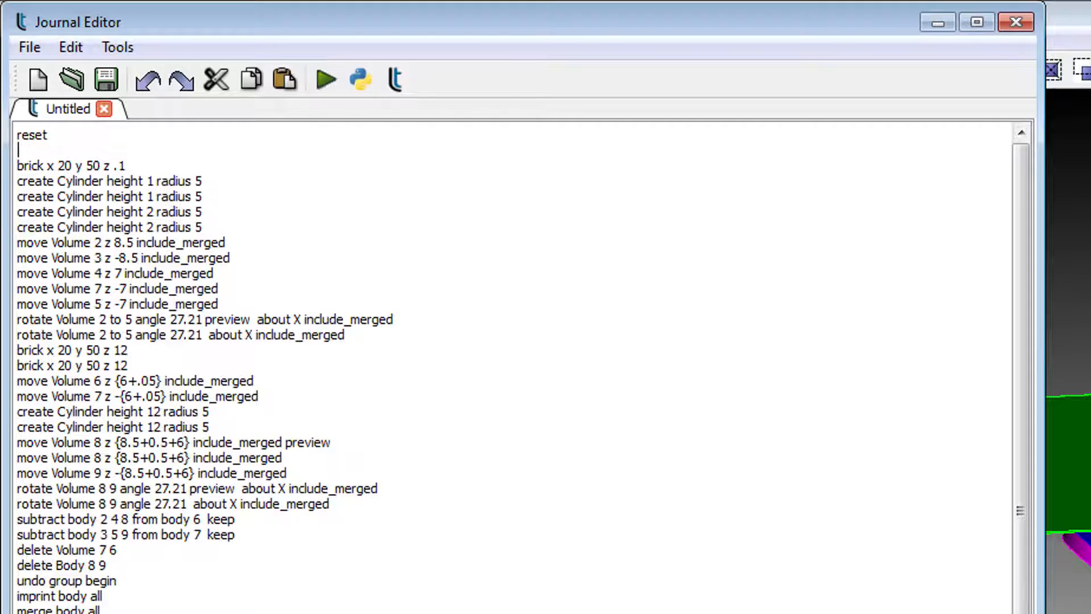
pyautogui.write('#{')
pyautogui.write('paperW = 20e-3')
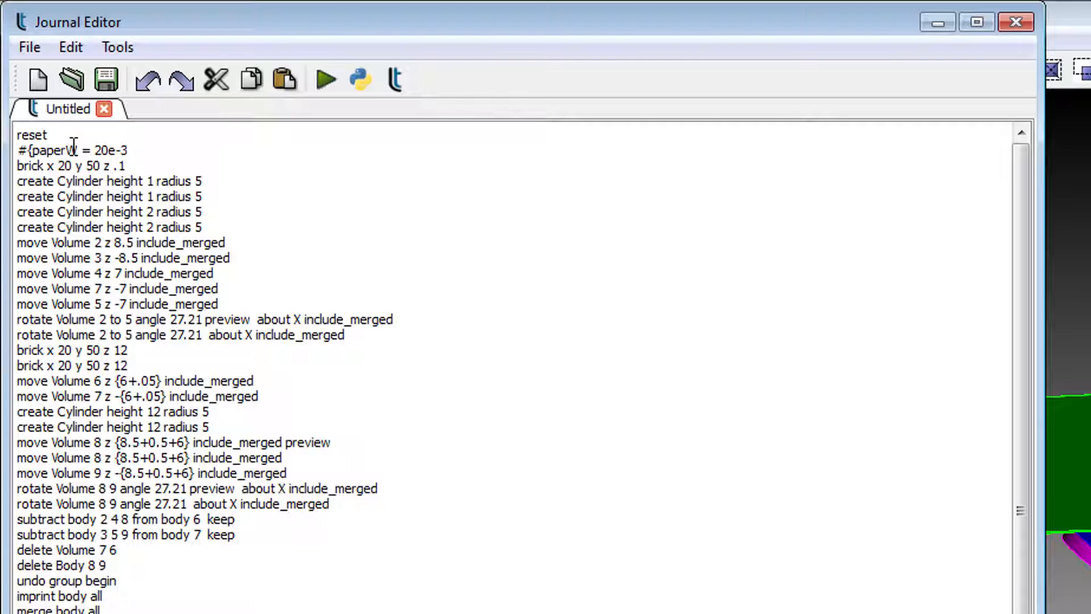
pyautogui.write('*scaleFac}')
# Insert the scale factor definition #{scaleFac = 1e3} on its own line above paperW.
pyautogui.press('Return')
pyautogui.press('Up')
pyautogui.write('#')
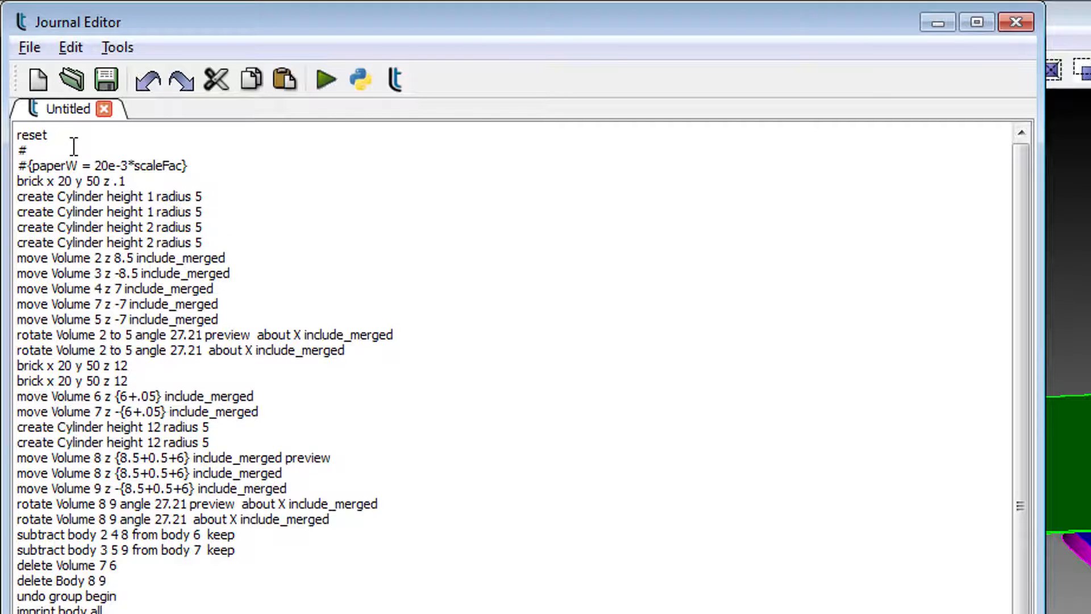
pyautogui.write('{scaleFac = 1e3}')
# Add the paper length parameter #{paperL = 50e-3*scaleFac} below paperW.
pyautogui.press('Return')
pyautogui.write('#')
pyautogui.write('{pap')
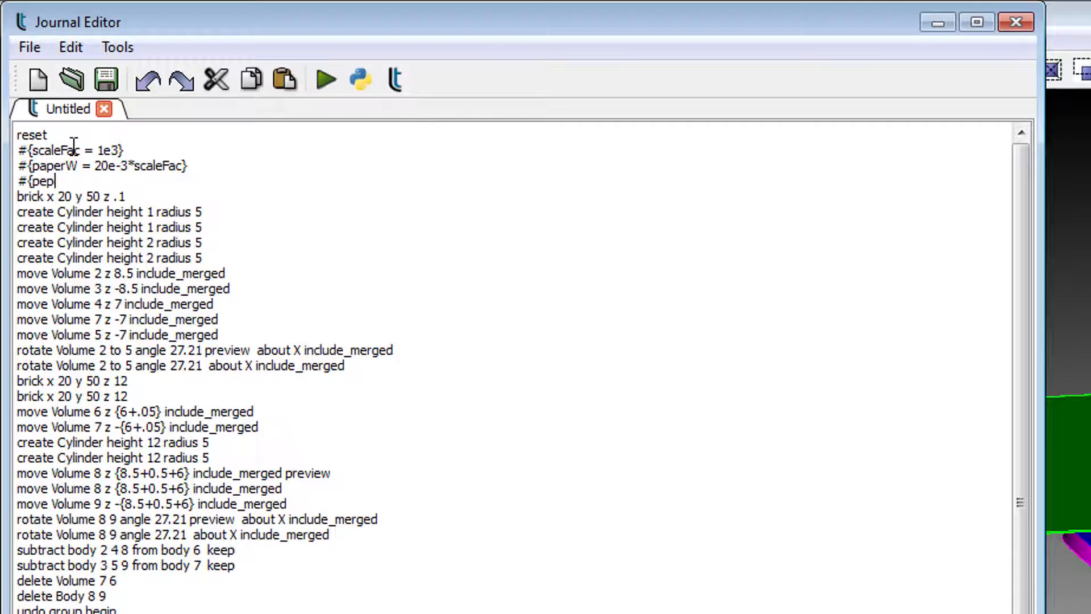
pyautogui.write('er')
pyautogui.press('BackSpace')
pyautogui.press('BackSpace')
pyautogui.press('BackSpace')
pyautogui.press('BackSpace')
pyautogui.write('aperL = 50e-3*scaleFac')
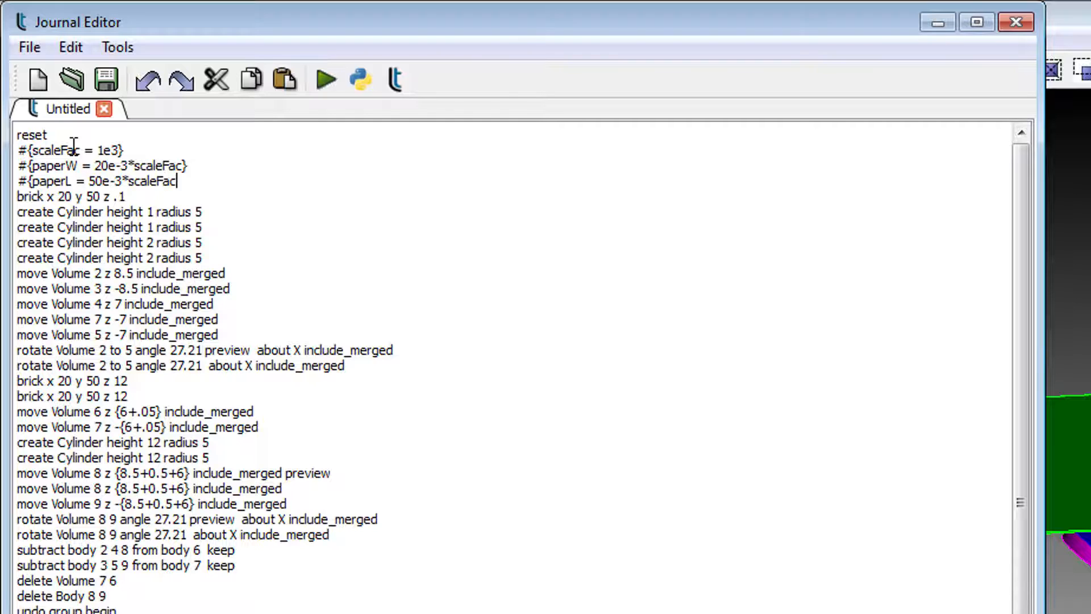
pyautogui.write('}')
# Add the paper thickness parameter #{paperTh = 100e-6*scaleFac} below paperL.
pyautogui.press('Return')
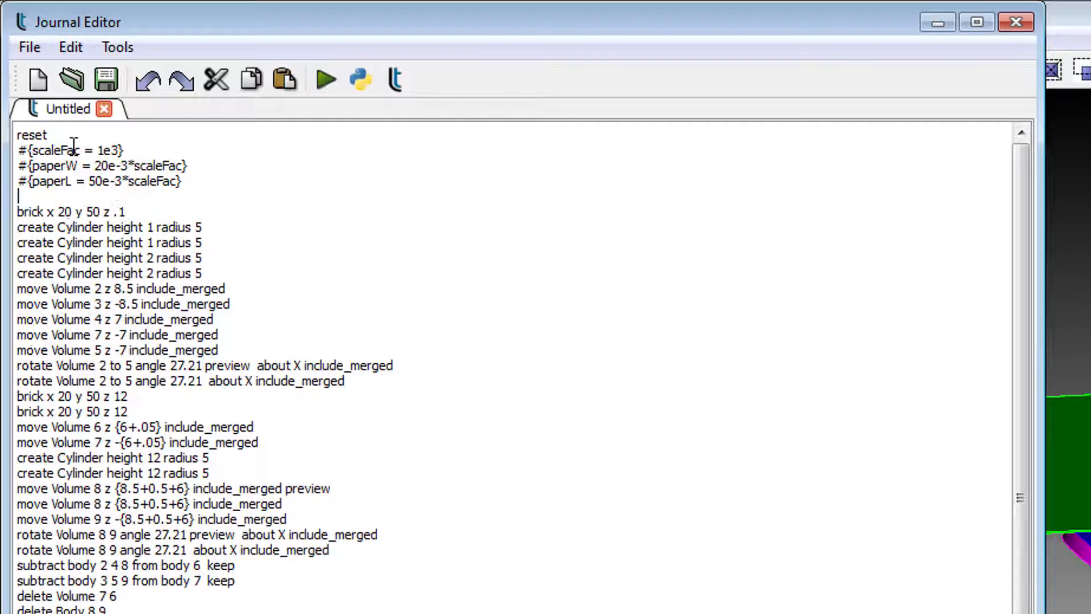
pyautogui.write('#{paperTh = 10')
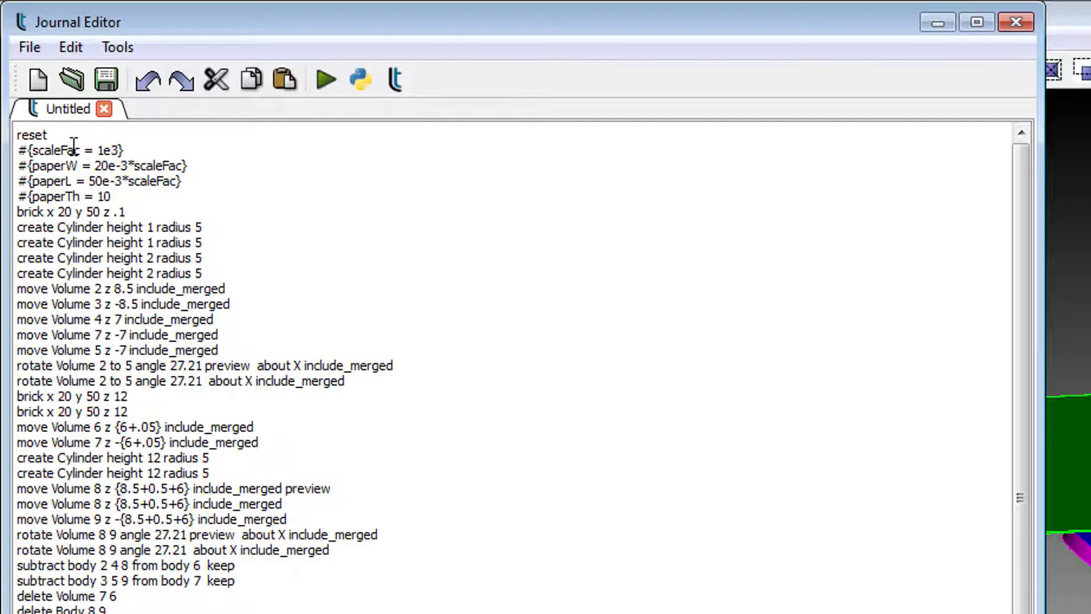
pyautogui.write('0e-6*scaleFac}')
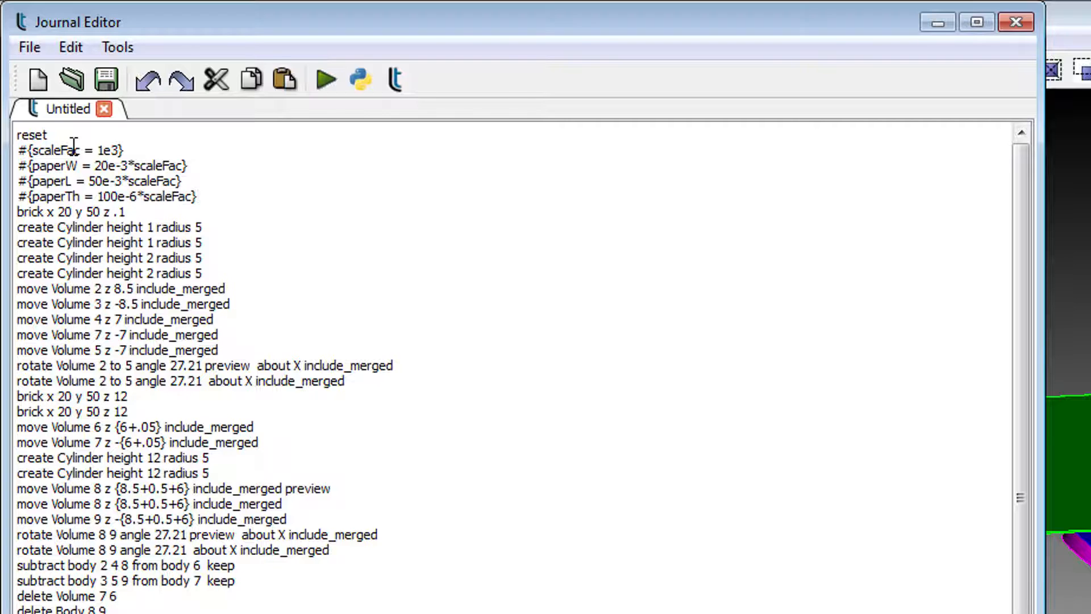
# Add the piezo radius parameter #{piezoR = 5e-3*scaleFac} below paperTh.
pyautogui.press('Return')
pyautogui.write('#')
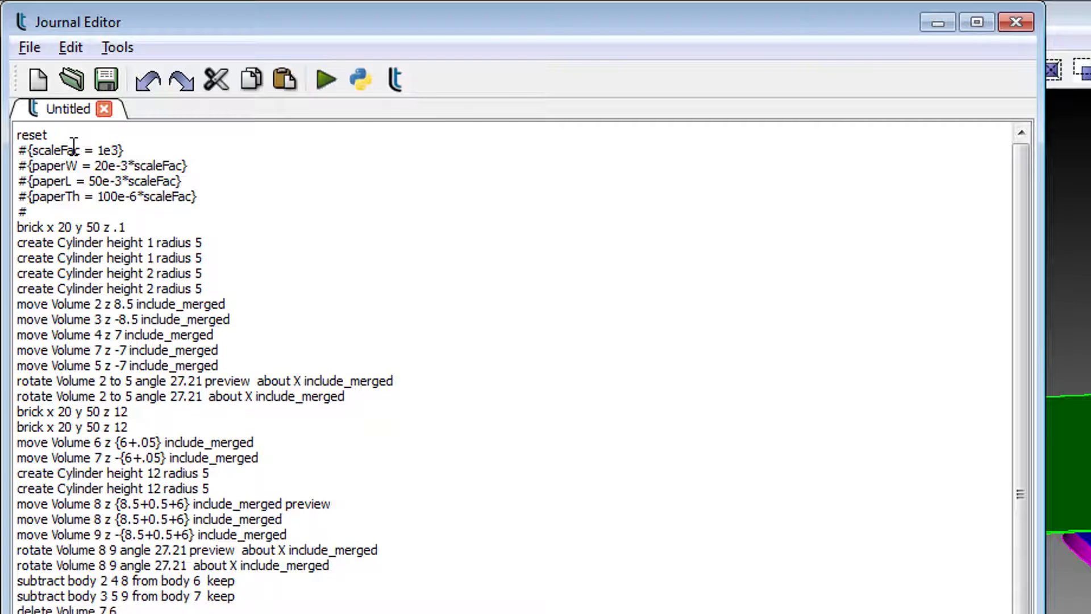
pyautogui.write('{piezoR =')
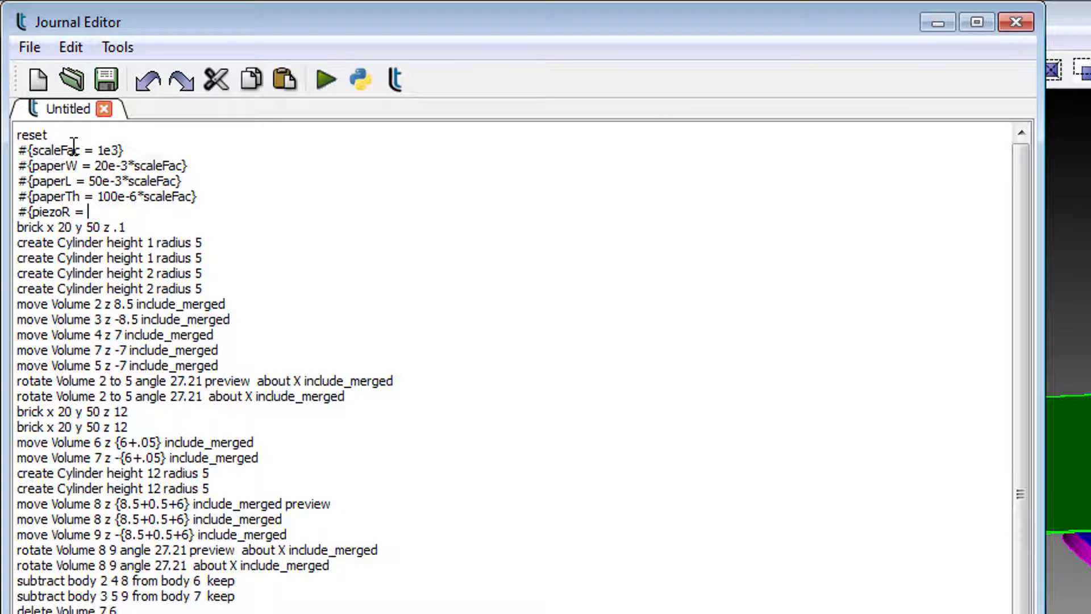
pyautogui.write(' 5e-3*scaleFac}')
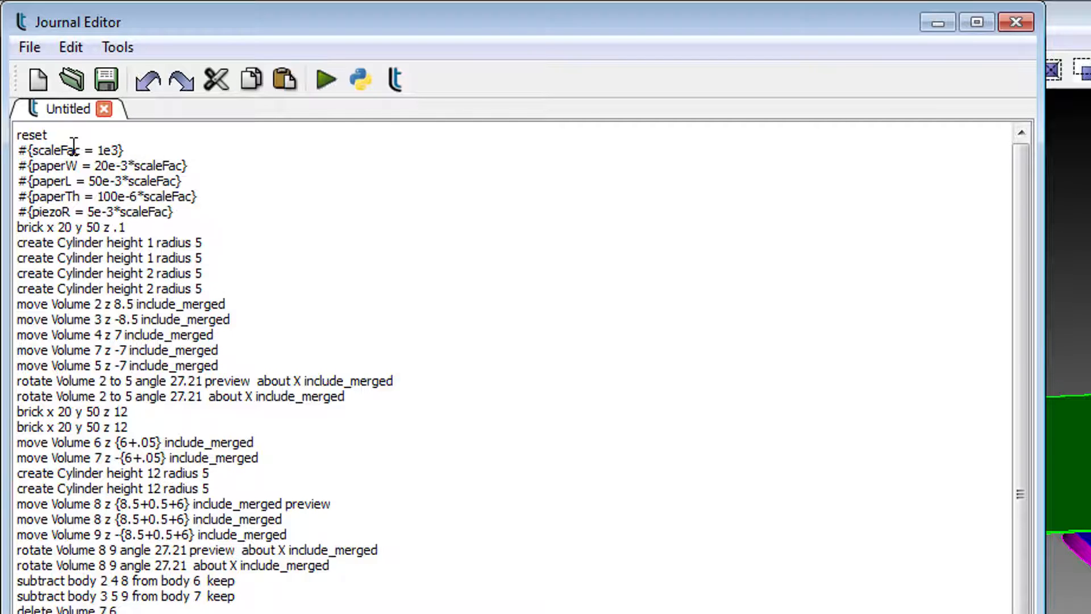
# Add the piezo thickness parameter #{piezoTh = 1e-3*scaleFac} below piezoR.
pyautogui.press('Return')
pyautogui.write('#[')
pyautogui.press('BackSpace')
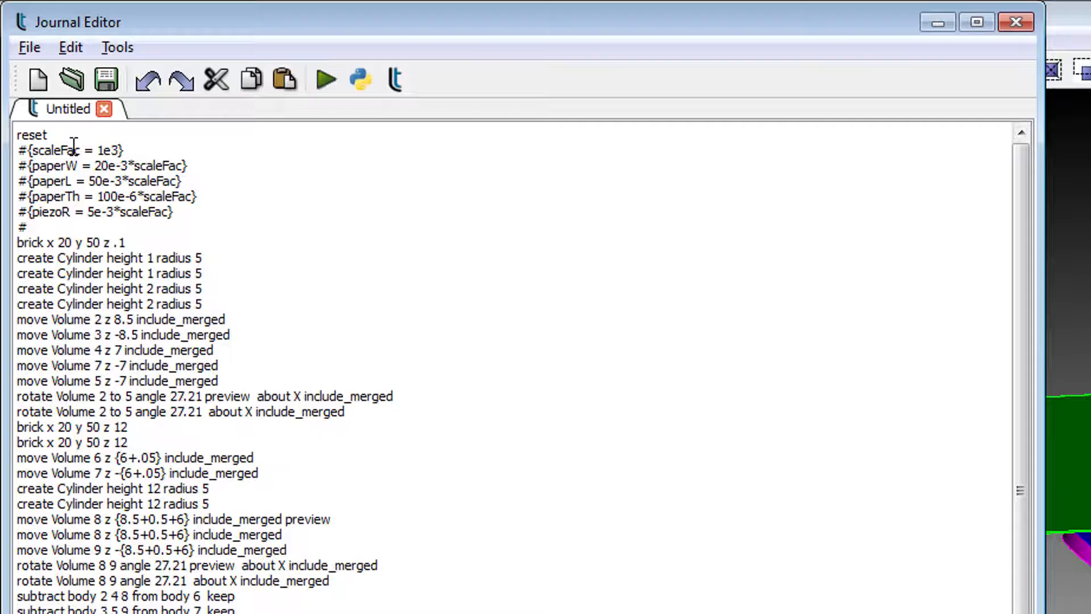
pyautogui.write('{piezoTh = 1e')
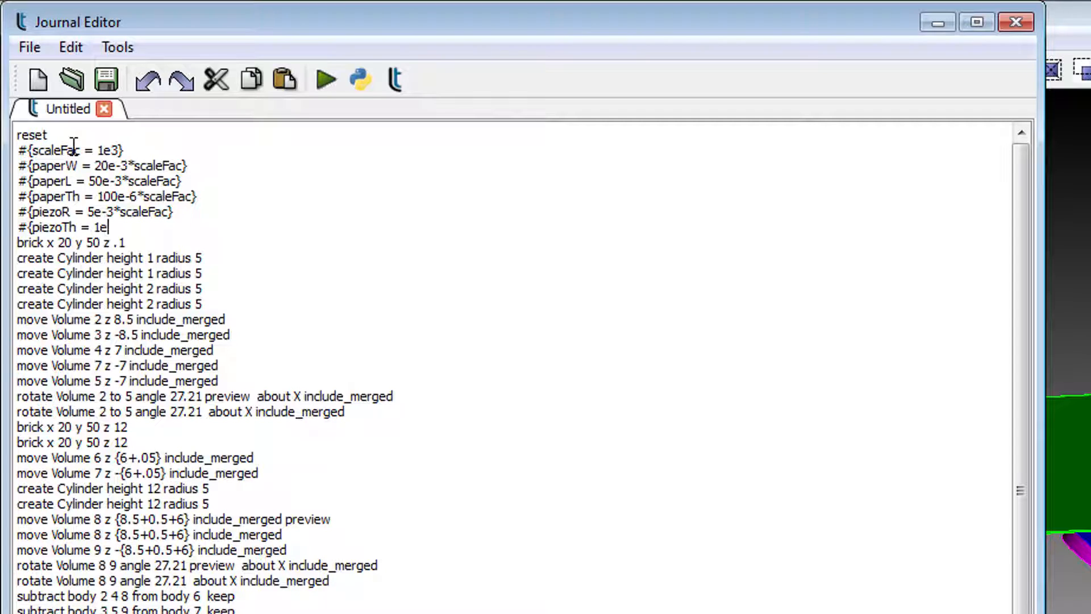
pyautogui.write('-3*scaleFac\\')
pyautogui.press('BackSpace')
pyautogui.write('}')
# Add the adapter thickness parameter #{adaptTh = 2e-3*scaleFac} below piezoTh.
pyautogui.press('Return')
pyautogui.write('#')
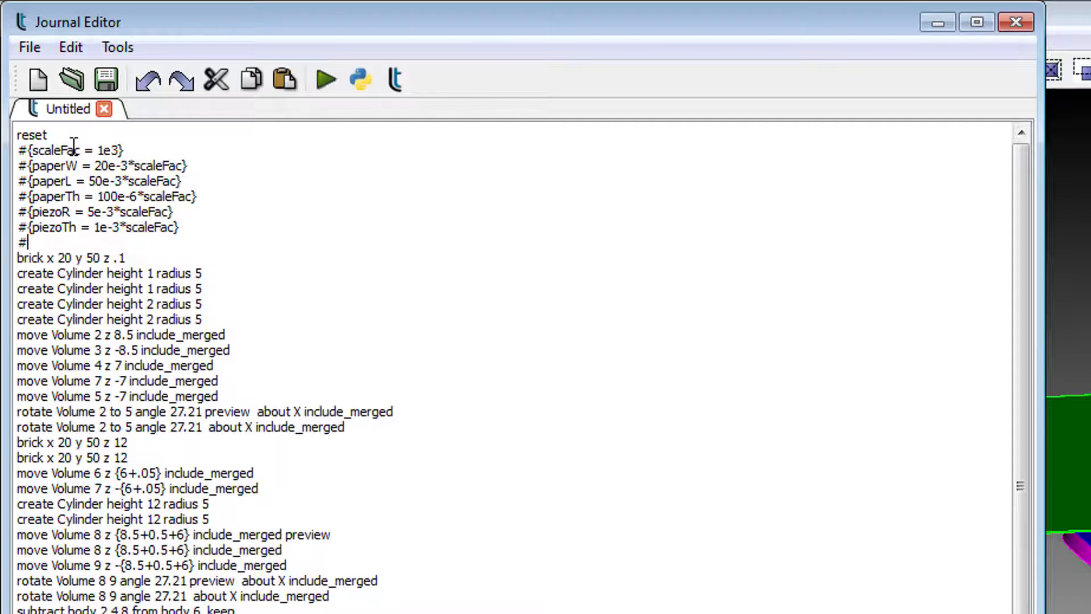
pyautogui.write('{adaptTh = 2e-')
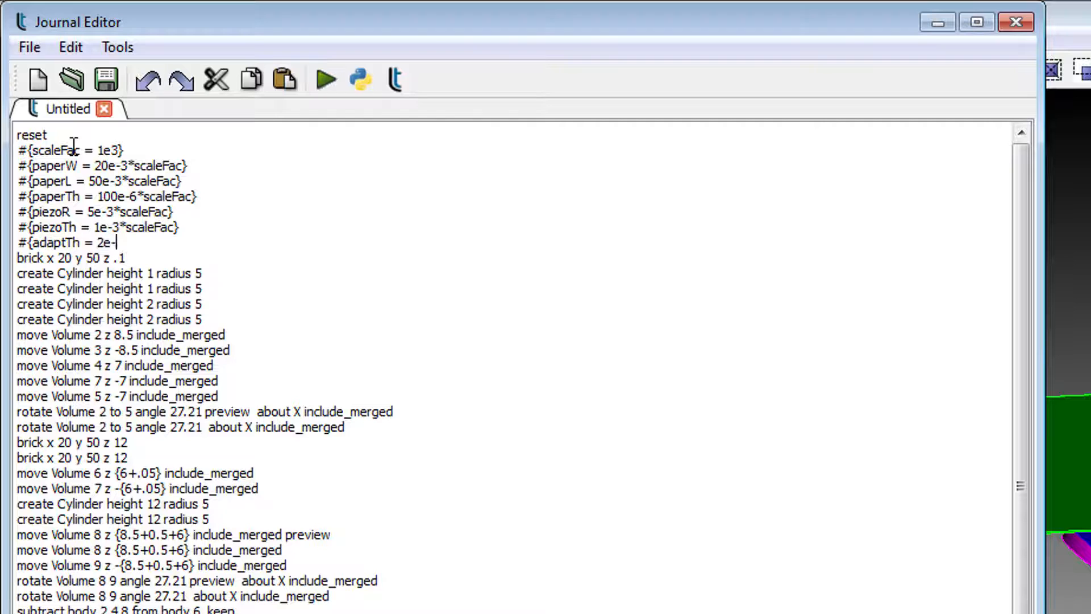
pyautogui.write('3*scaleFac}')
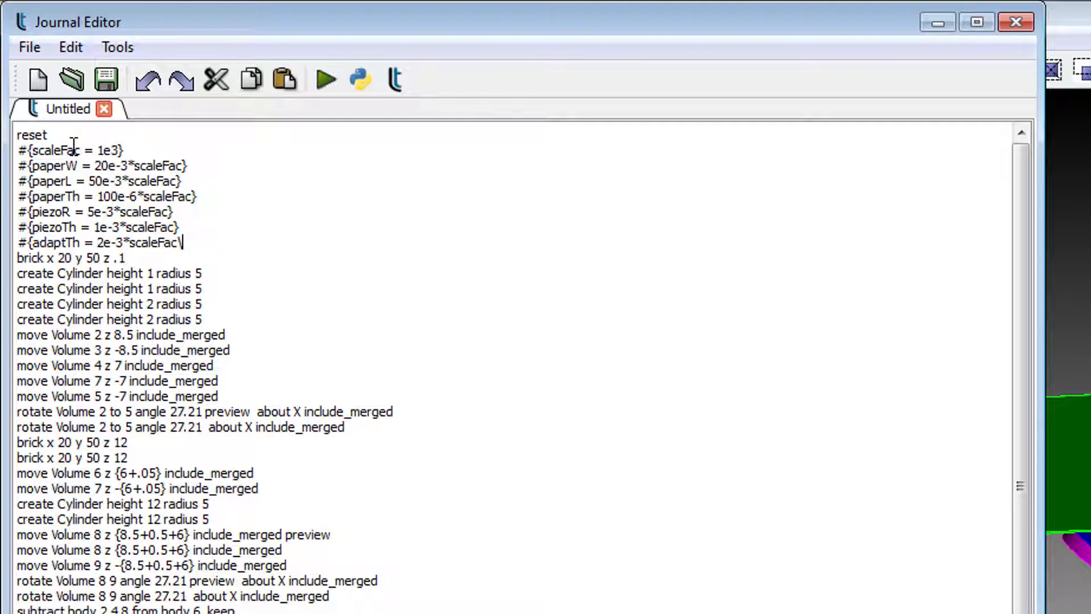
pyautogui.press('BackSpace')
pyautogui.write('}')
# Add the minimum paper distance parameter #{minPaperDist = 3e-3*scaleFac} below adaptTh.
pyautogui.press('Return')
pyautogui.write('#{')
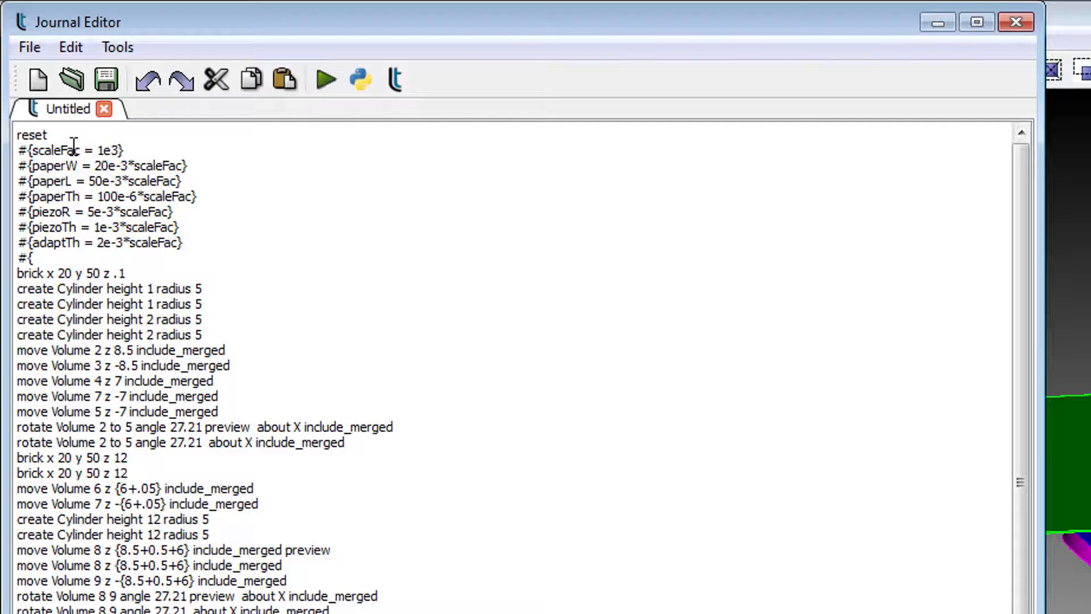
pyautogui.write('minPaperDist = ')
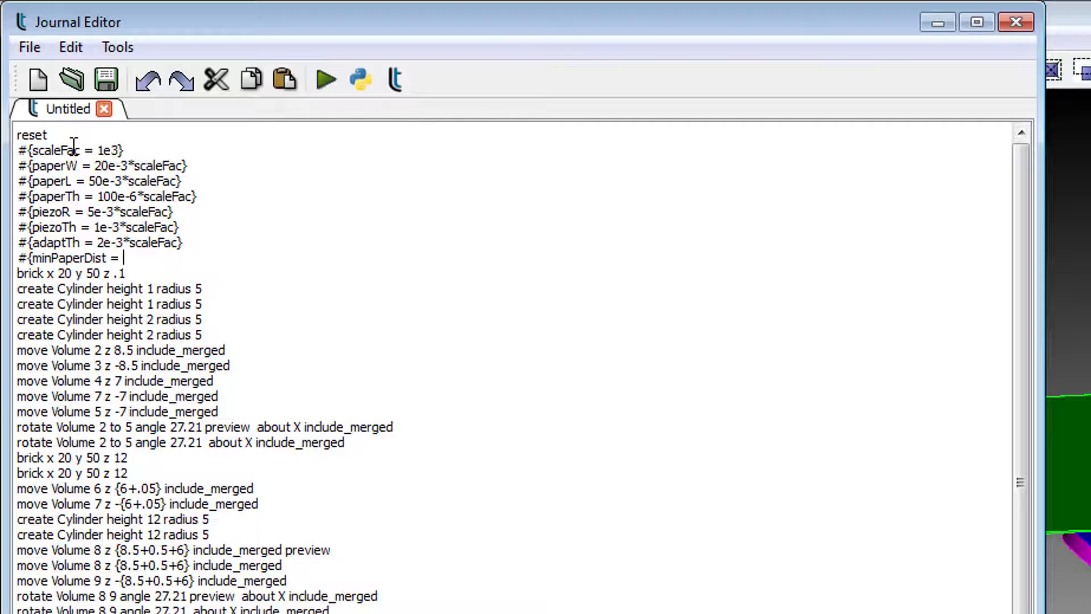
pyautogui.write('3e-3*sca')
pyautogui.write('leFac')
pyautogui.write('}')
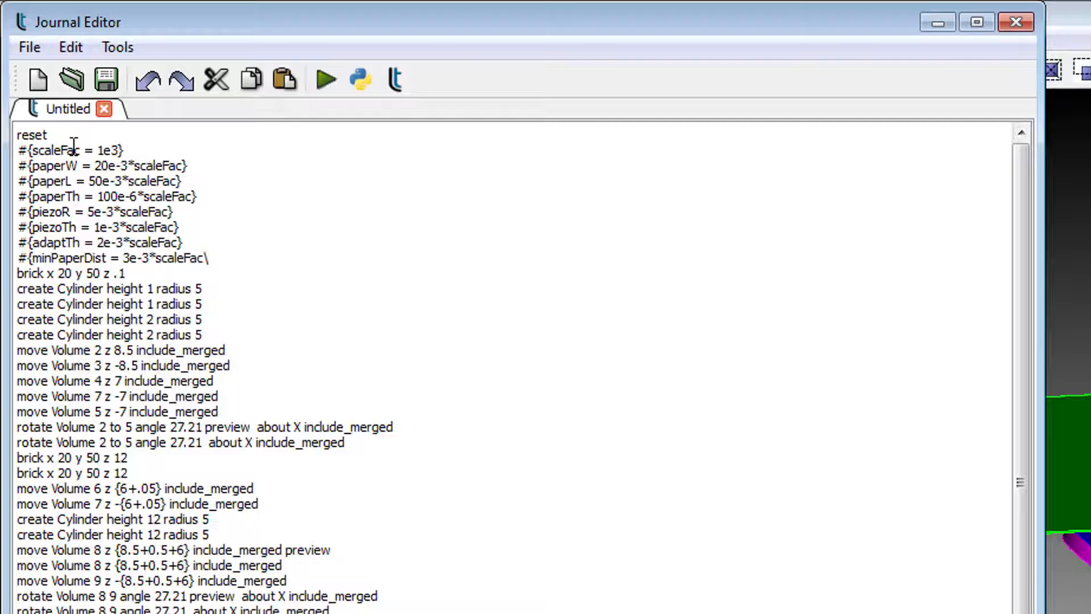
# Add the piezo angle parameter #{piezoAngle = 27.21} below minPaperDist.
pyautogui.press('Return')
pyautogui.write('#{')
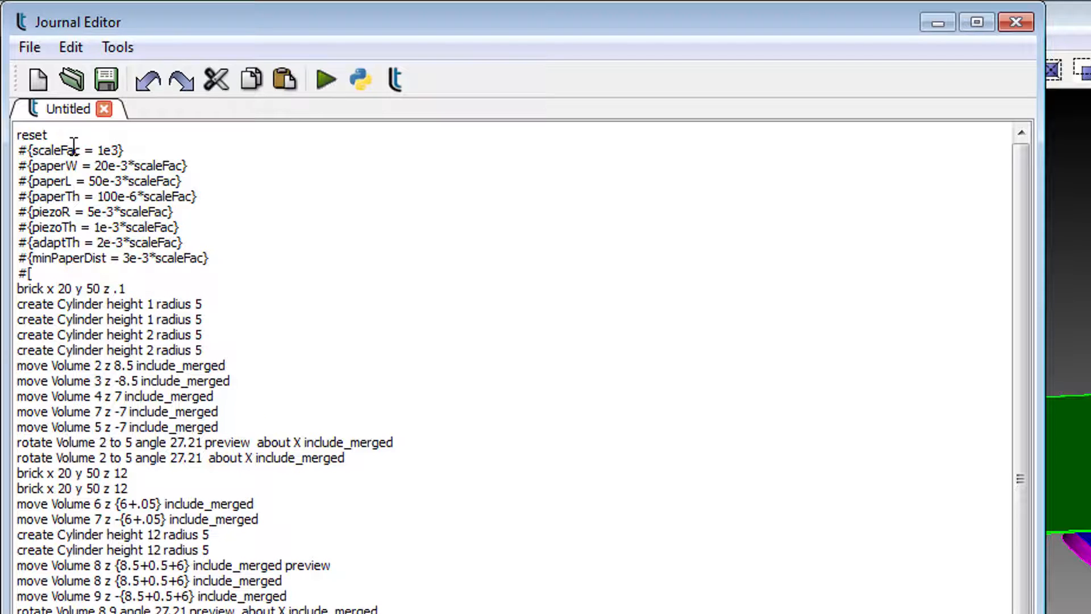
pyautogui.write('piezoAngle = 27')
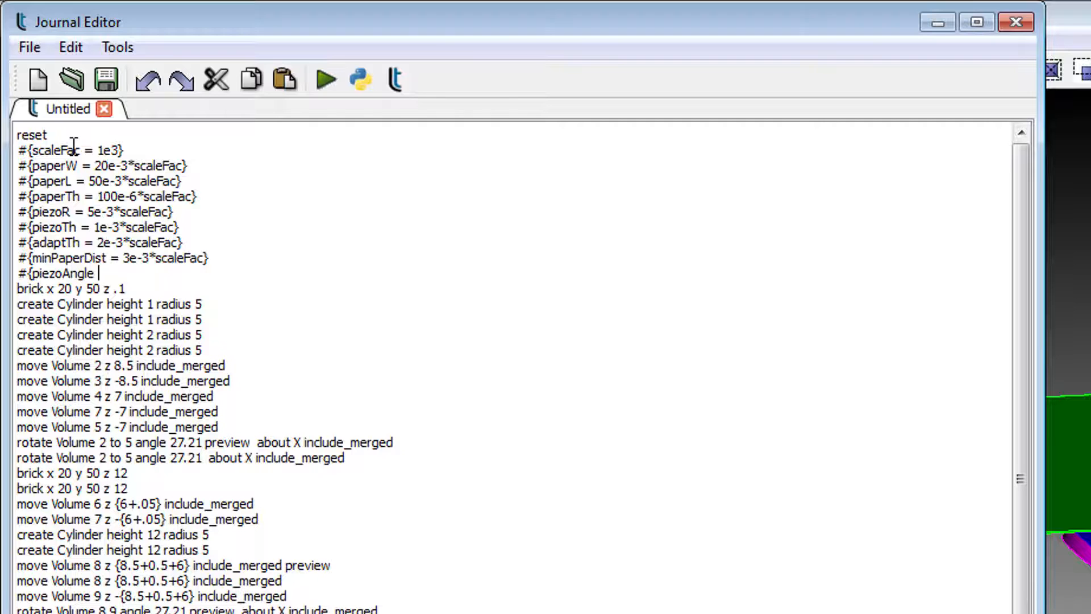
pyautogui.write('.21}')
# Replace the x value of the first brick command with {paperW}.
pyautogui.click(58, 289)
pyautogui.press('Delete')
pyautogui.press('Delete')
pyautogui.press('Delete')
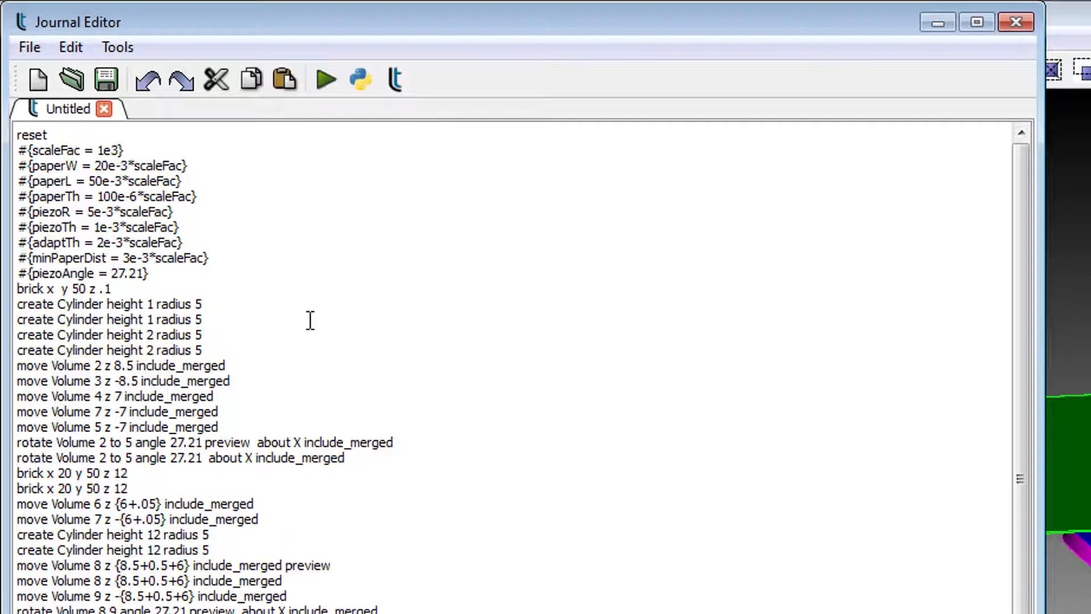
pyautogui.write('{paperW}')
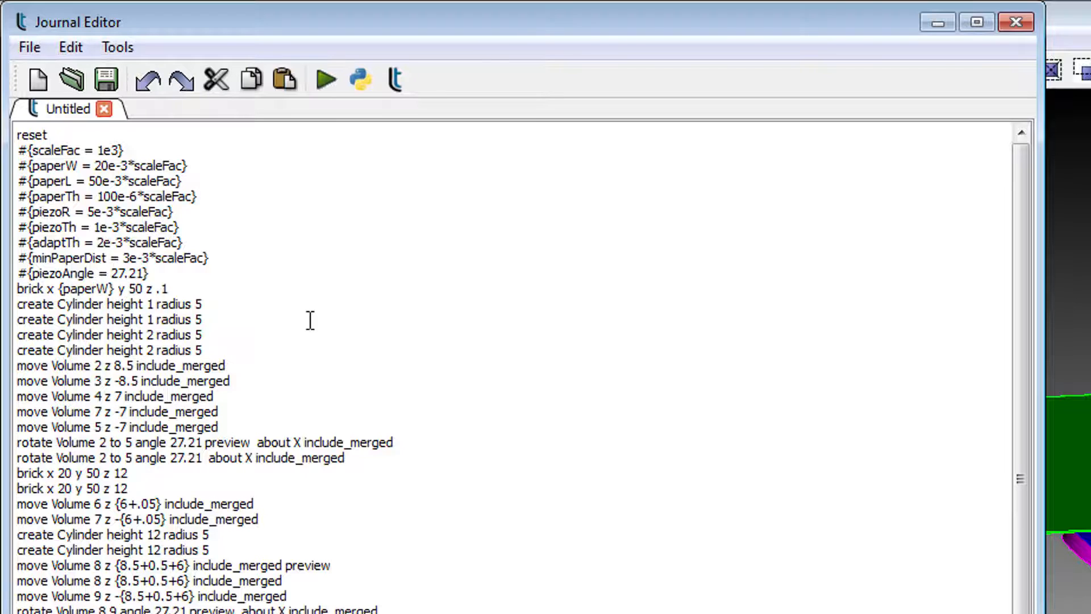
# Replace the y value of the first brick command with {paperL}, reusing a copy of {paperW}.
pyautogui.hotkey('shift', 'Left')
pyautogui.hotkey('shift', 'Left')
pyautogui.hotkey('shift', 'Left')
pyautogui.hotkey('shift', 'Left')
pyautogui.hotkey('shift', 'Left')
pyautogui.hotkey('shift', 'Left')
pyautogui.hotkey('shift', 'Left')
pyautogui.hotkey('shift', 'Left')
pyautogui.hotkey('ctrl', 'c')
pyautogui.press('Right')
pyautogui.press('Right')
pyautogui.press('Right')
pyautogui.press('Right')
pyautogui.press('Right')
pyautogui.press('Right')
pyautogui.press('Delete')
pyautogui.press('Delete')
pyautogui.hotkey('ctrl', 'v')
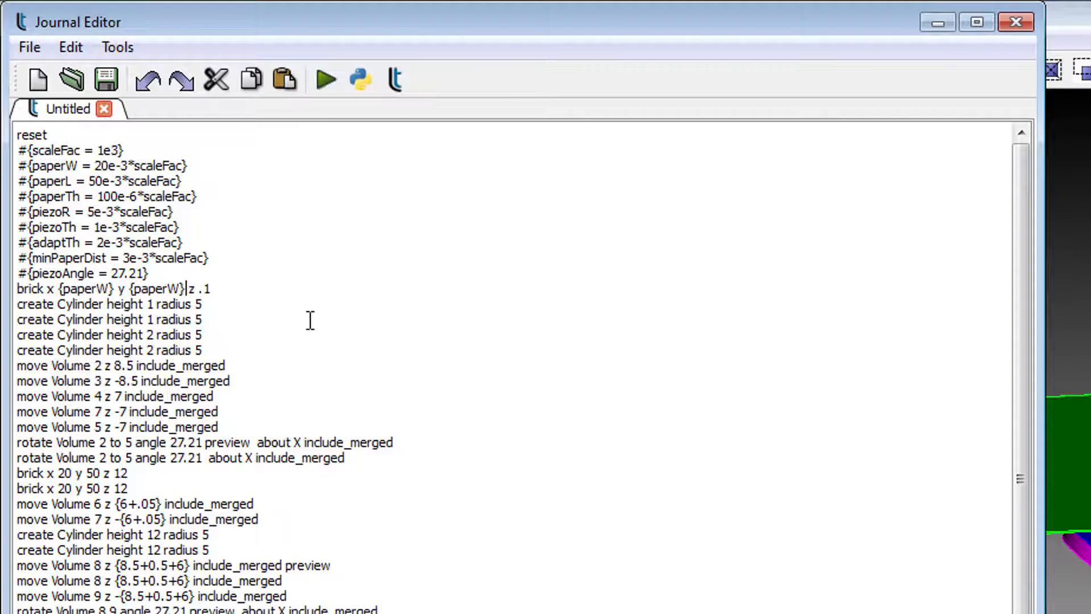
pyautogui.press('Left')
pyautogui.press('BackSpace')
pyautogui.write('L')
# Replace the z value of the first brick command with the paperTh parameter.
pyautogui.press('BackSpace')
pyautogui.press('BackSpace')
pyautogui.write('{{paperW}')
pyautogui.press('BackSpace')
pyautogui.press('BackSpace')
pyautogui.write('Th}')
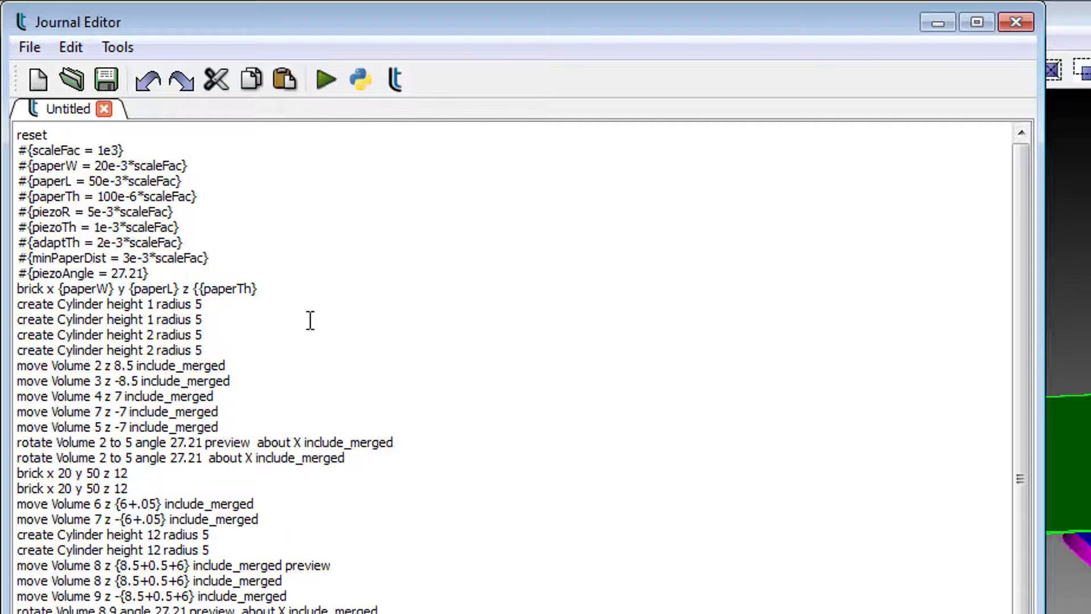
# Replace the height value of the first create Cylinder command with {piezoTh}.
pyautogui.press('Home')
pyautogui.hotkey('ctrl', 'Right')
pyautogui.hotkey('ctrl', 'Right')
pyautogui.hotkey('ctrl', 'Right')
pyautogui.press('Delete')
pyautogui.press('Delete')
pyautogui.write('{')
pyautogui.write('piezoT')
pyautogui.press('BackSpace')
pyautogui.press('BackSpace')
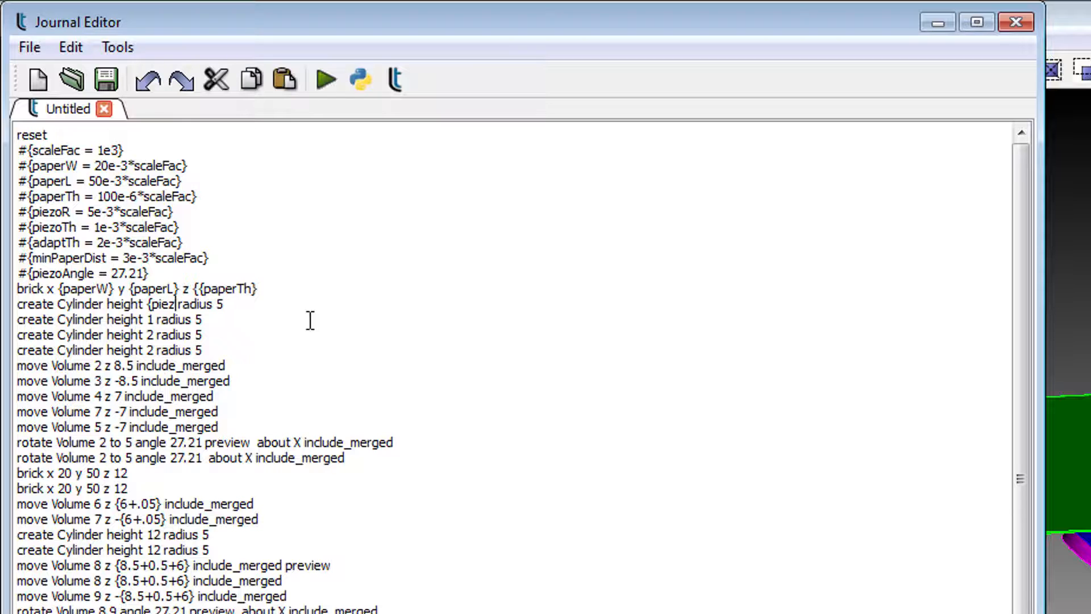
pyautogui.write('oTh}')
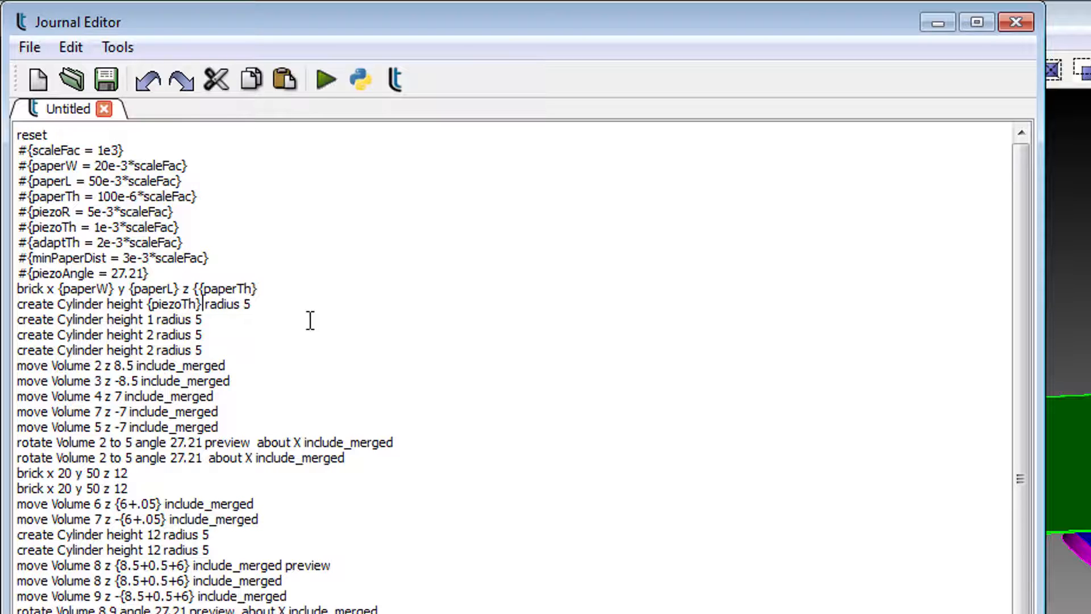
# Replace the radius value of the first create Cylinder command with {piezoR}.
pyautogui.press('End')
pyautogui.press('BackSpace')
pyautogui.press('BackSpace')
pyautogui.write('{piezoR}')
# Copy {piezoR} into the radius of the second create Cylinder command in place of its number.
pyautogui.hotkey('ctrl', 'shift', 'Left')
pyautogui.hotkey('ctrl', 'shift', 'Left')
pyautogui.hotkey('ctrl', 'shift', 'Left')
pyautogui.hotkey('ctrl', 'c')
pyautogui.press('BackSpace')
pyautogui.press('BackSpace')
pyautogui.hotkey('ctrl', 'v')
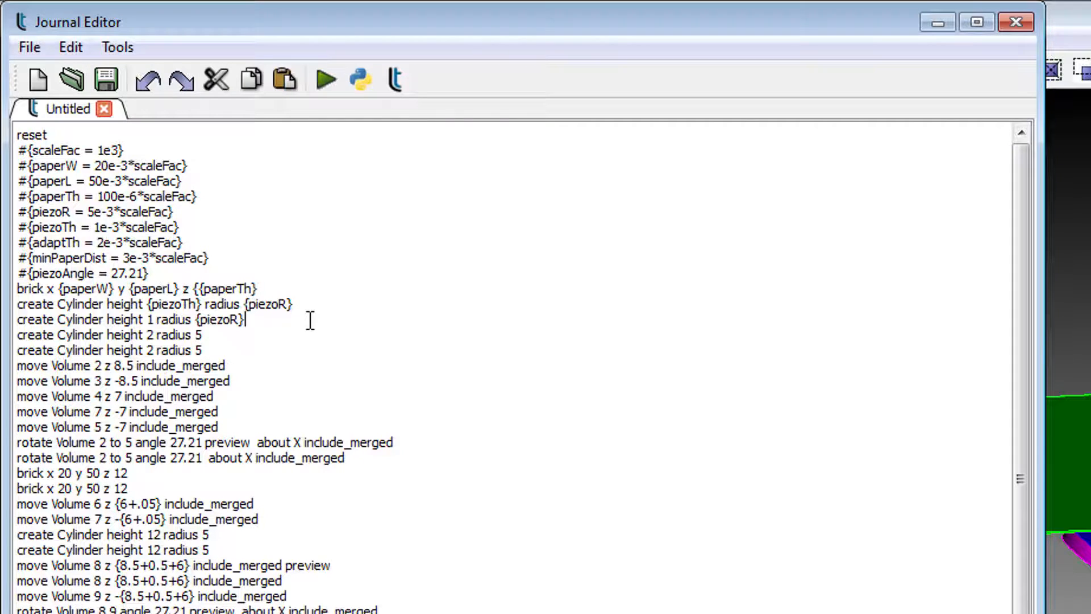
# Copy {piezoTh} from the first cylinder into the height of the second create Cylinder command.
pyautogui.hotkey('ctrl', 'Left')
pyautogui.hotkey('ctrl', 'Left')
pyautogui.hotkey('ctrl', 'Left')
pyautogui.press('Up')
pyautogui.press('Right')
pyautogui.hotkey('ctrl', 'shift', 'Left')
pyautogui.hotkey('ctrl', 'shift', 'Left')
pyautogui.hotkey('ctrl', 'shift', 'Left')
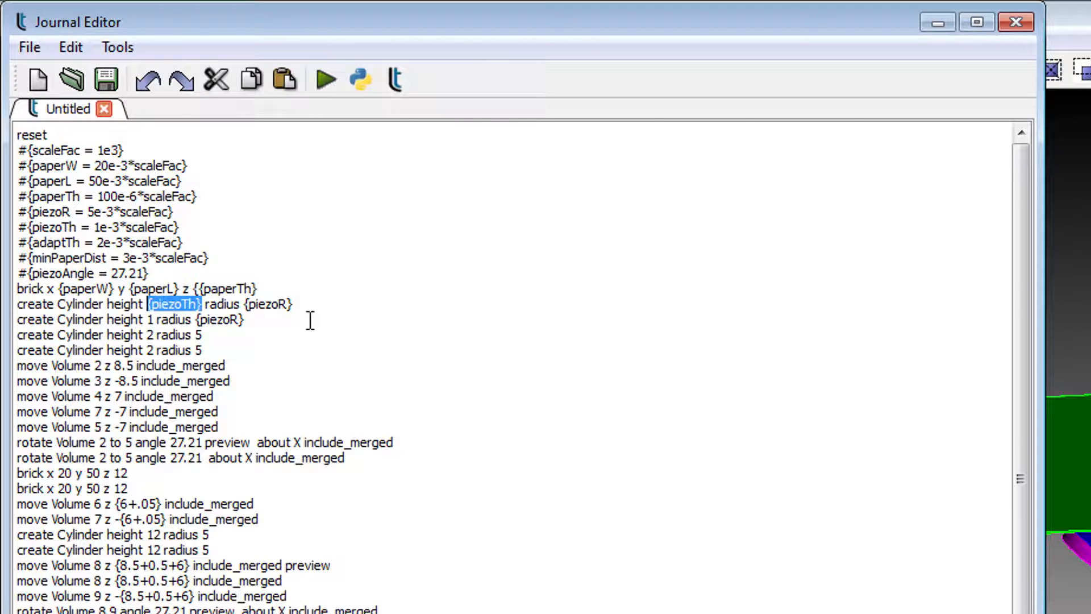
pyautogui.hotkey('ctrl', 'c')
pyautogui.press('Down')
pyautogui.press('Delete')
pyautogui.hotkey('ctrl', 'v')
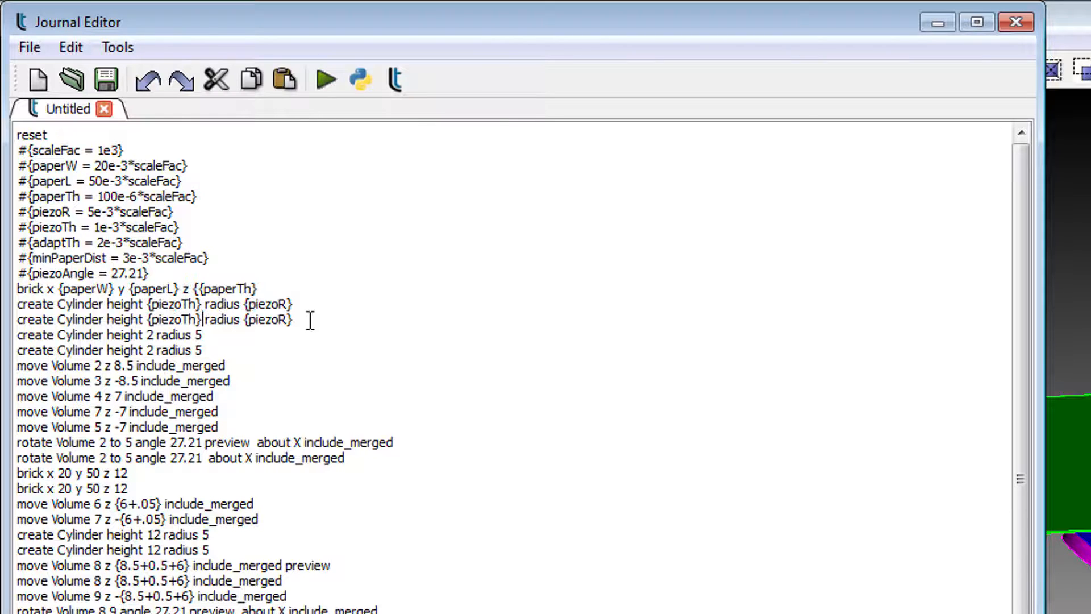
# Replace the radius of the third and fourth create Cylinder commands with a copy of {piezoR}.
pyautogui.hotkey('ctrl', 'shift', 'Left')
pyautogui.hotkey('ctrl', 'shift', 'Left')
pyautogui.hotkey('ctrl', 'shift', 'Left')
pyautogui.hotkey('ctrl', 'c')
pyautogui.press('Down')
pyautogui.press('BackSpace')
pyautogui.hotkey('ctrl', 'v')
pyautogui.press('Down')
pyautogui.press('BackSpace')
pyautogui.hotkey('ctrl', 'v')
# Replace the height value of the third create Cylinder command with {adaptTh}.
pyautogui.press('Up')
pyautogui.hotkey('ctrl', 'Left')
pyautogui.hotkey('ctrl', 'Left')
pyautogui.hotkey('ctrl', 'Left')
pyautogui.hotkey('ctrl', 'Left')
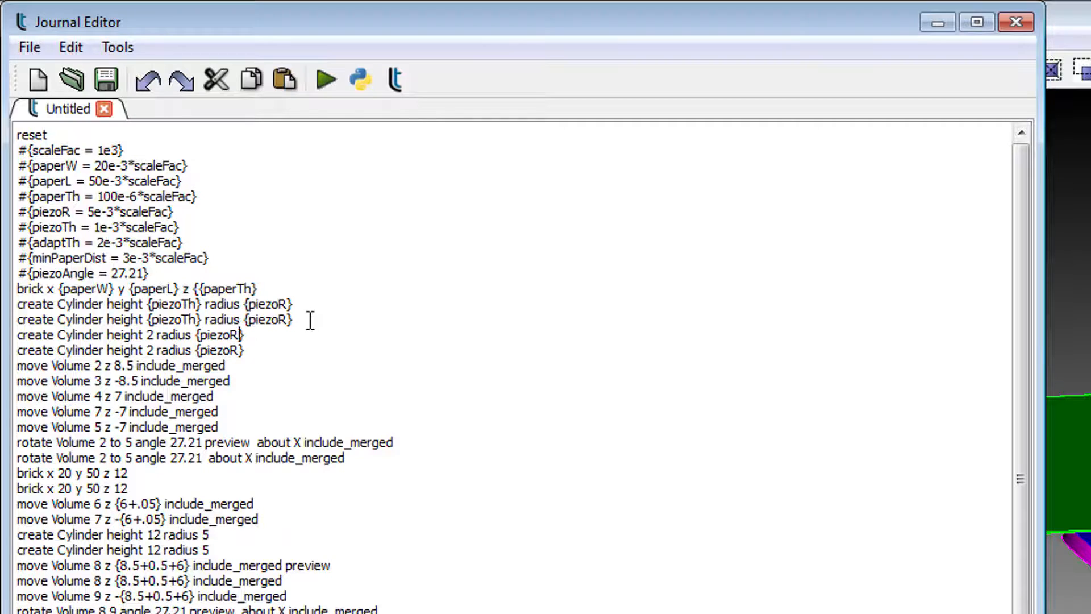
pyautogui.press('BackSpace')
pyautogui.press('BackSpace')
pyautogui.write('{adapt')
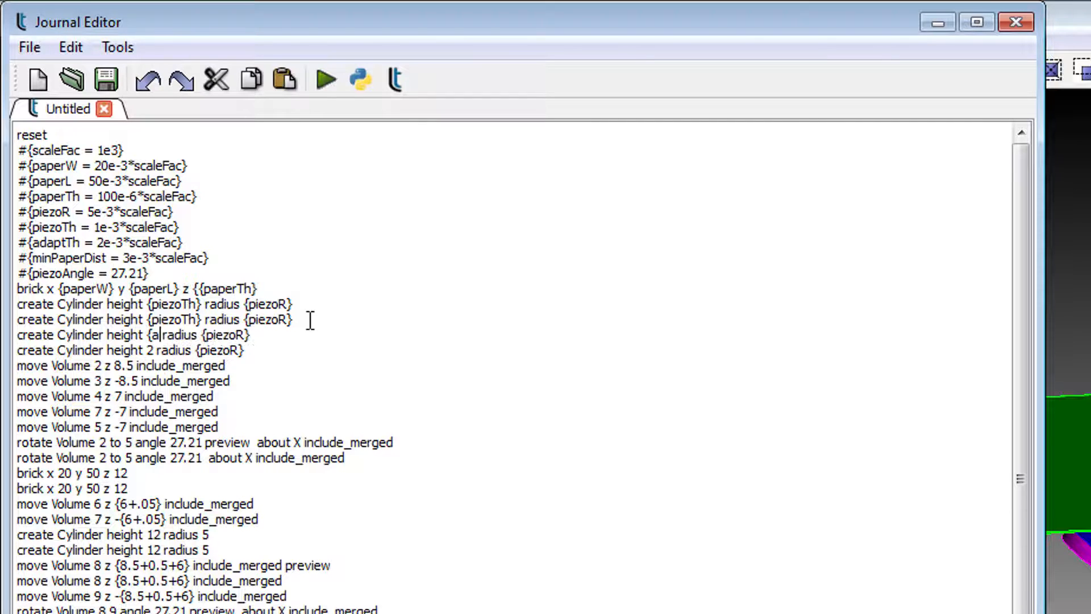
pyautogui.write('h')
pyautogui.press('BackSpace')
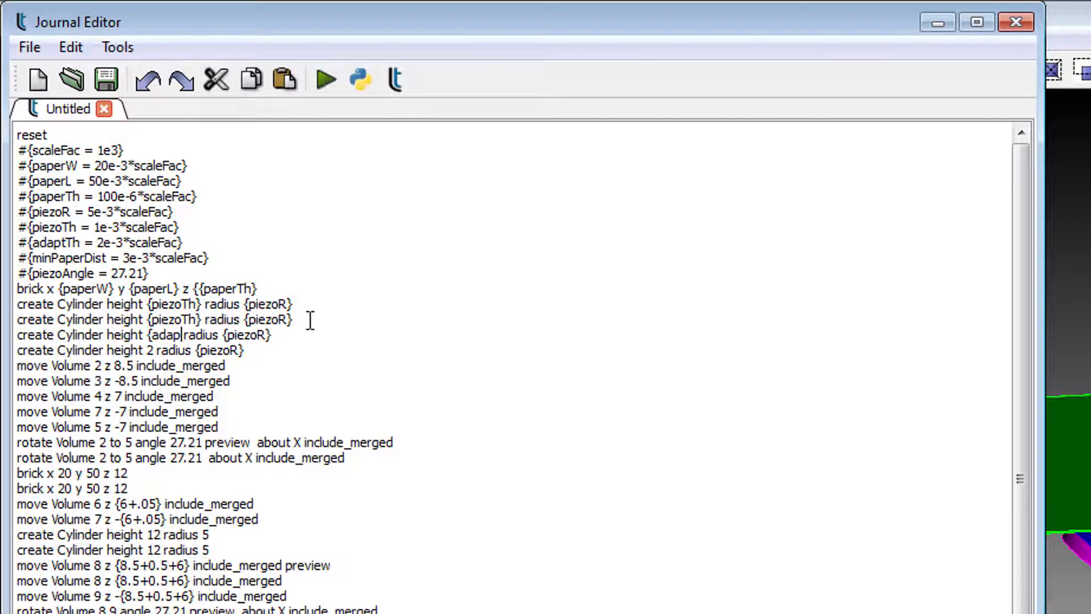
pyautogui.write('Th')
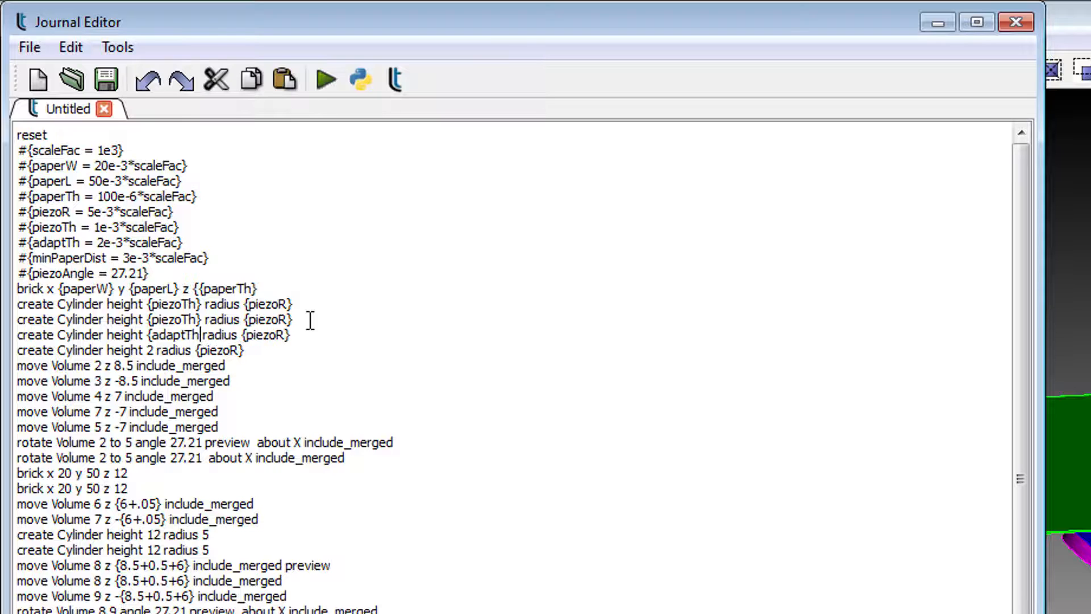
pyautogui.write('}')
# Copy {adaptTh} into the height of the fourth create Cylinder command in place of its number.
pyautogui.hotkey('ctrl', 'shift', 'Left')
pyautogui.hotkey('shift', 'Left')
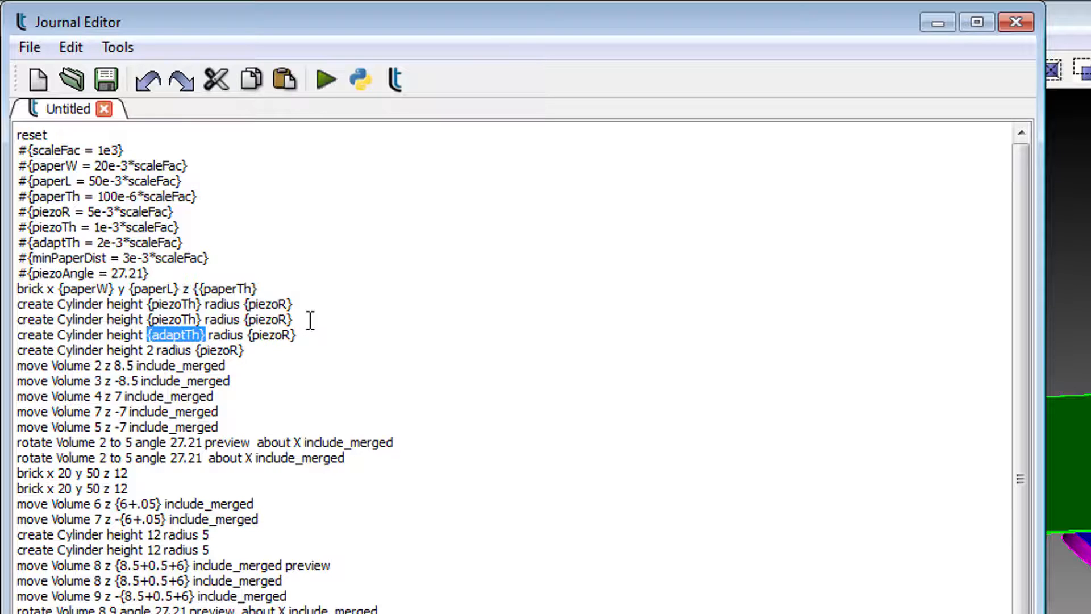
pyautogui.press('Right')
pyautogui.press('Delete')
pyautogui.hotkey('ctrl', 'v')
# Insert a blank line before the first move Volume command and another before the first rotate Volume command.
pyautogui.press('Down')
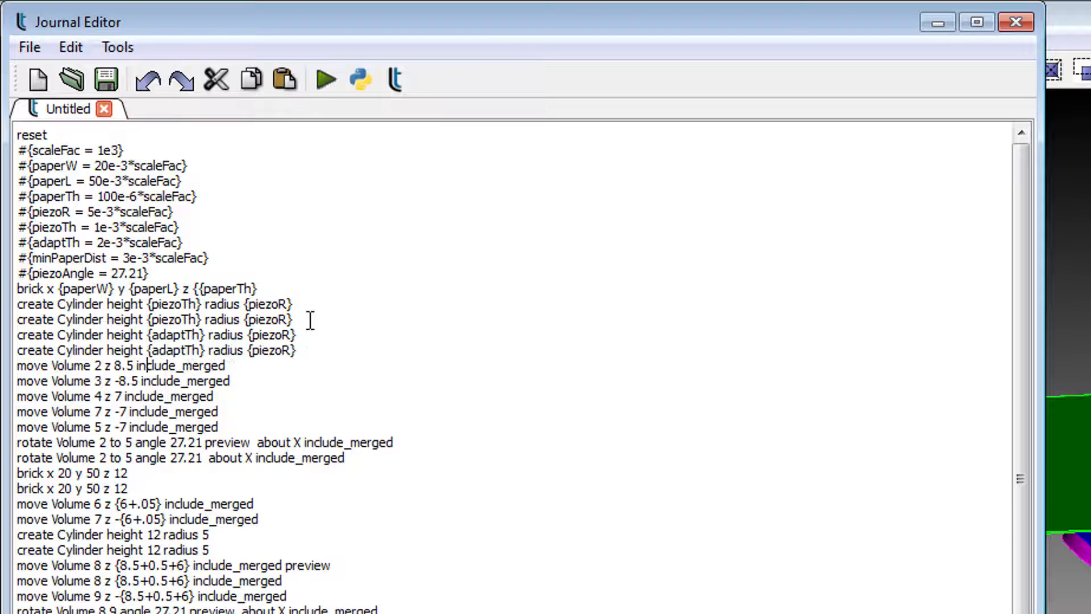
pyautogui.press('Return')
pyautogui.press('End')
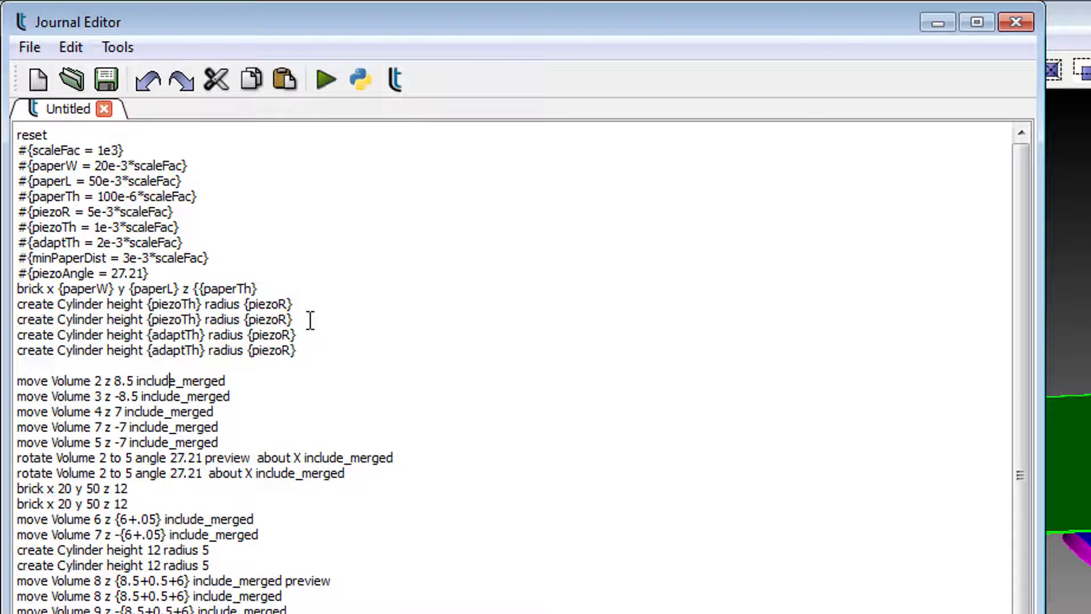
pyautogui.press('Down')
pyautogui.press('Return')
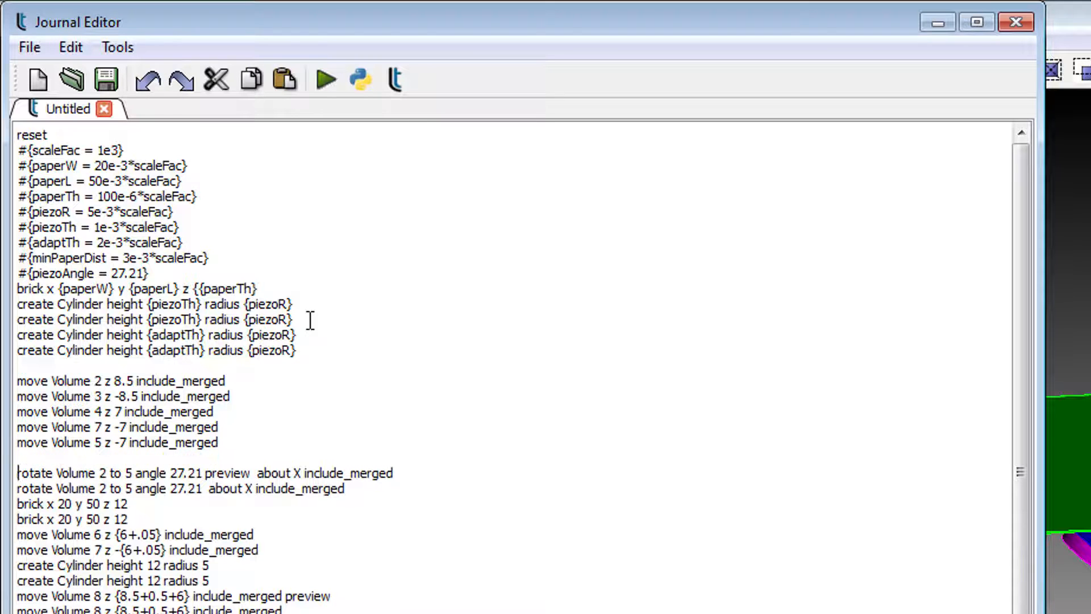
# Replace the angle in the preview rotate command for volumes 2 to 5 with {piezoAngle}.
pyautogui.hotkey('ctrl', 'Right')
pyautogui.hotkey('ctrl', 'Right')
pyautogui.hotkey('ctrl', 'Right')
pyautogui.hotkey('ctrl', 'Right')
pyautogui.hotkey('ctrl', 'Right')
pyautogui.hotkey('ctrl', 'Right')
pyautogui.hotkey('shift', 'Right')
pyautogui.hotkey('shift', 'Right')
pyautogui.hotkey('shift', 'Right')
pyautogui.hotkey('shift', 'Right')
pyautogui.hotkey('shift', 'Right')
pyautogui.write('{')
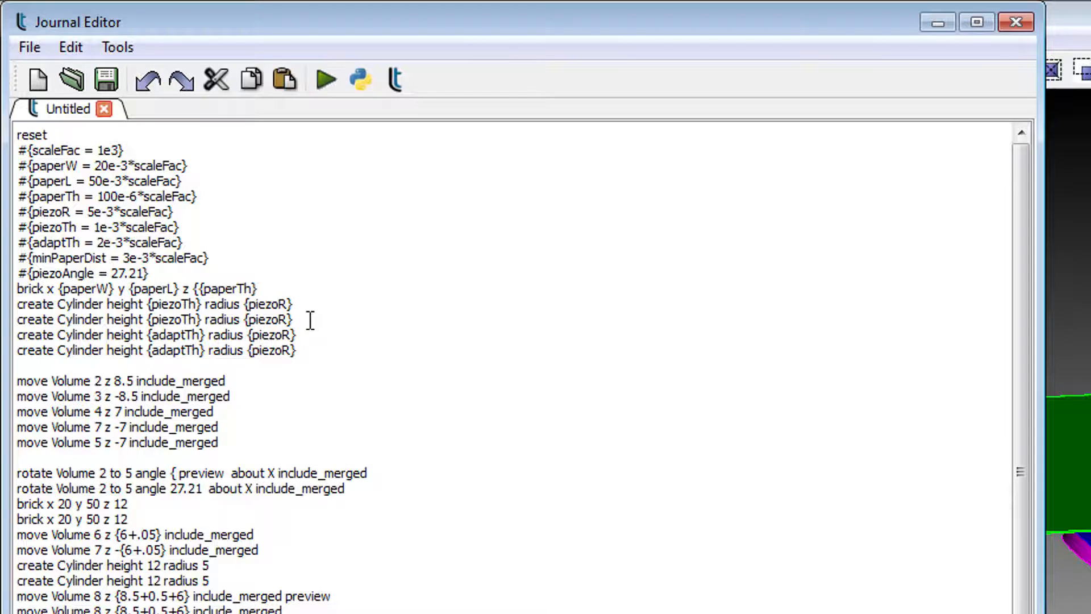
pyautogui.write('piezoAngle')
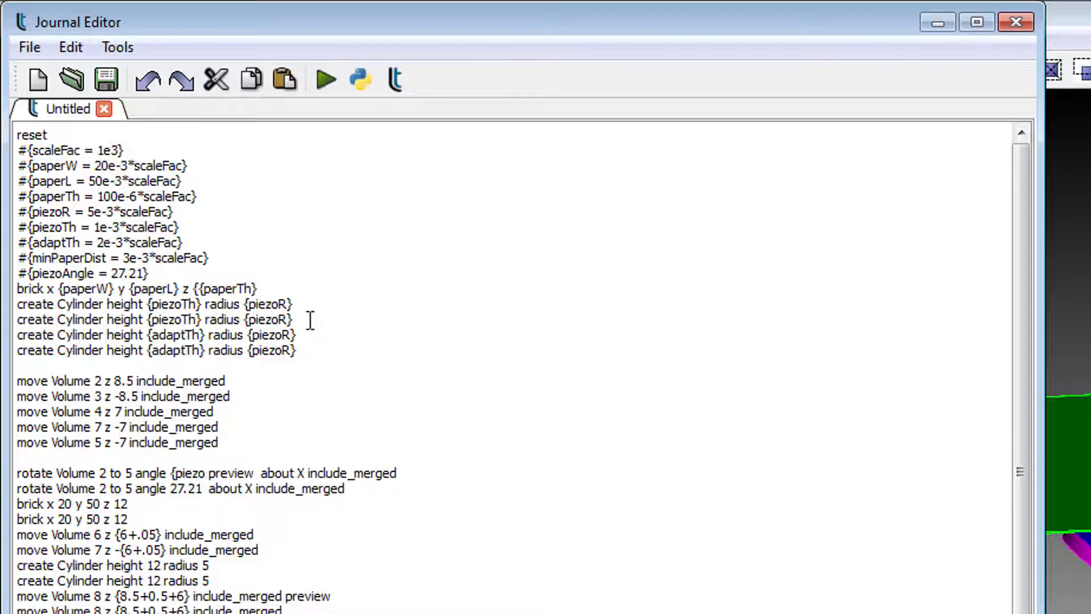
pyautogui.write('}')
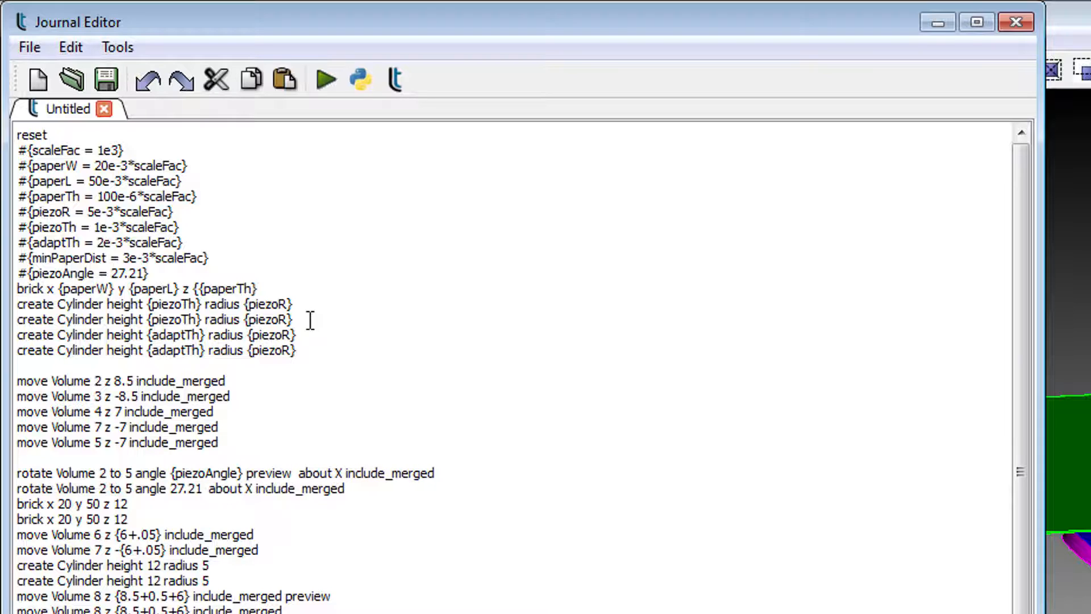
# Copy {piezoAngle} into the non-preview rotate command for volumes 2 to 5 and remove the extra space after it.
pyautogui.hotkey('ctrl', 'shift', 'Left')
pyautogui.hotkey('ctrl', 'shift', 'Left')
pyautogui.press('Down')
pyautogui.press('Delete')
pyautogui.press('Delete')
pyautogui.press('Delete')
pyautogui.press('Delete')
pyautogui.press('Delete')
pyautogui.hotkey('ctrl', 'v')
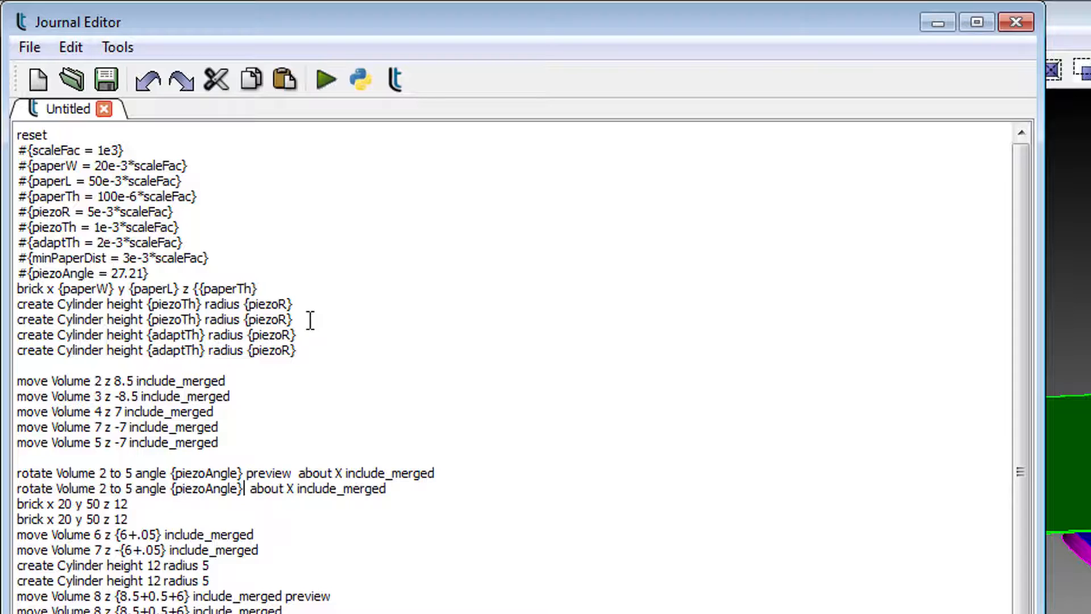
pyautogui.press('Delete')
# Delete the preview version of the rotate command for volumes 2 to 5.
pyautogui.press('Up')
pyautogui.press('Home')
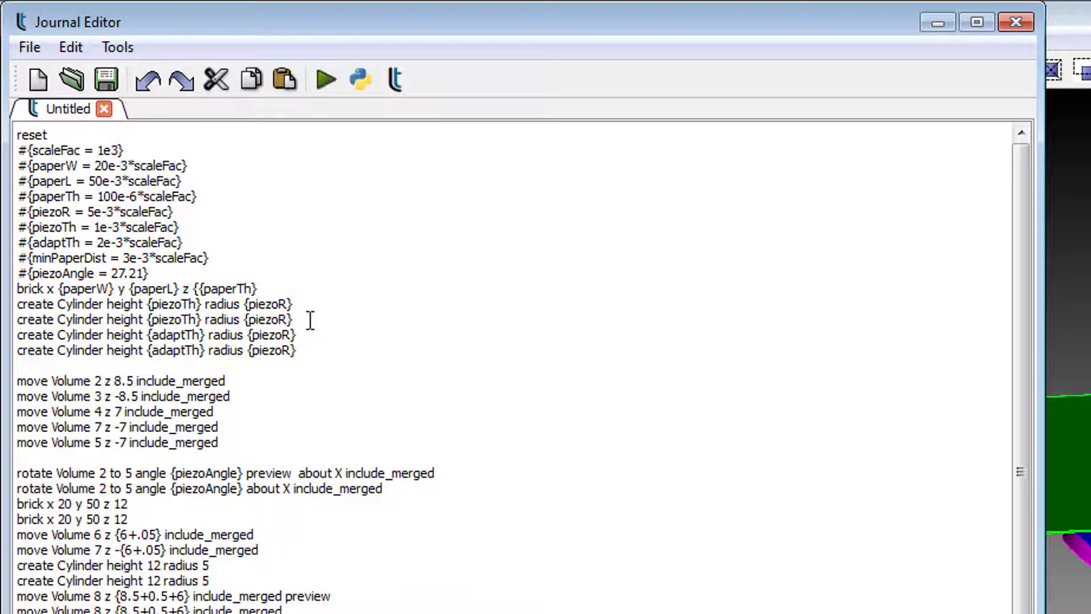
pyautogui.hotkey('shift', 'End')
pyautogui.press('Delete')
pyautogui.press('Delete')
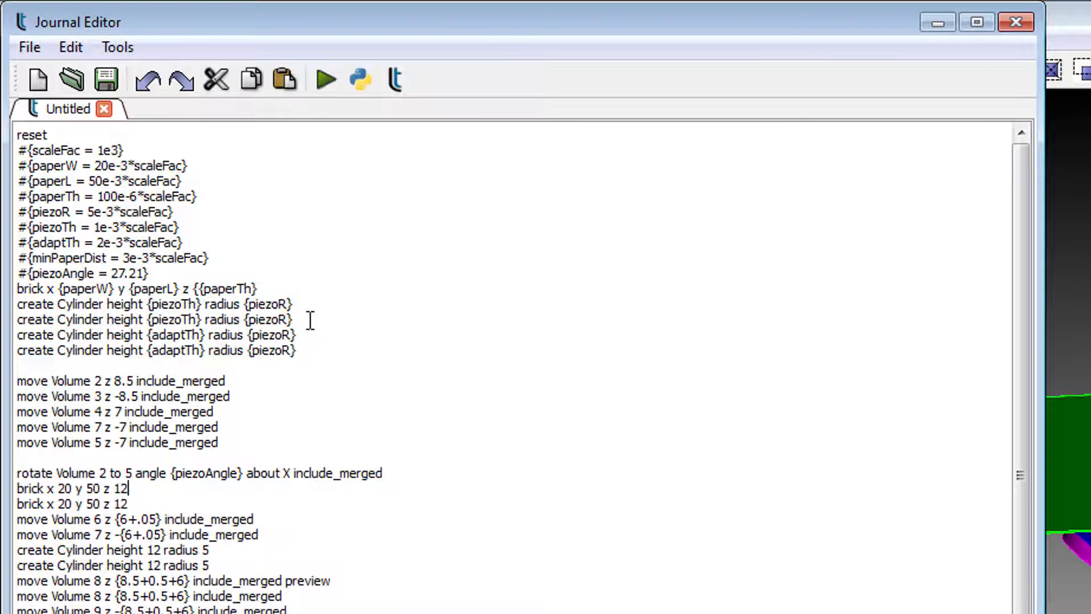
# Define a new variable airTh = 12e-3*scaleFac on its own line below the piezoAngle definition.
pyautogui.hotkey('ctrl', 'Left')
pyautogui.press('Up')
pyautogui.press('Up')
pyautogui.press('Up')
pyautogui.press('Up')
pyautogui.press('Up')
pyautogui.press('Up')
pyautogui.press('Up')
pyautogui.press('Up')
pyautogui.press('Up')
pyautogui.press('Up')
pyautogui.press('Up')
pyautogui.press('Up')
pyautogui.press('Up')
pyautogui.press('Up')
pyautogui.press('Return')
pyautogui.write('#{')
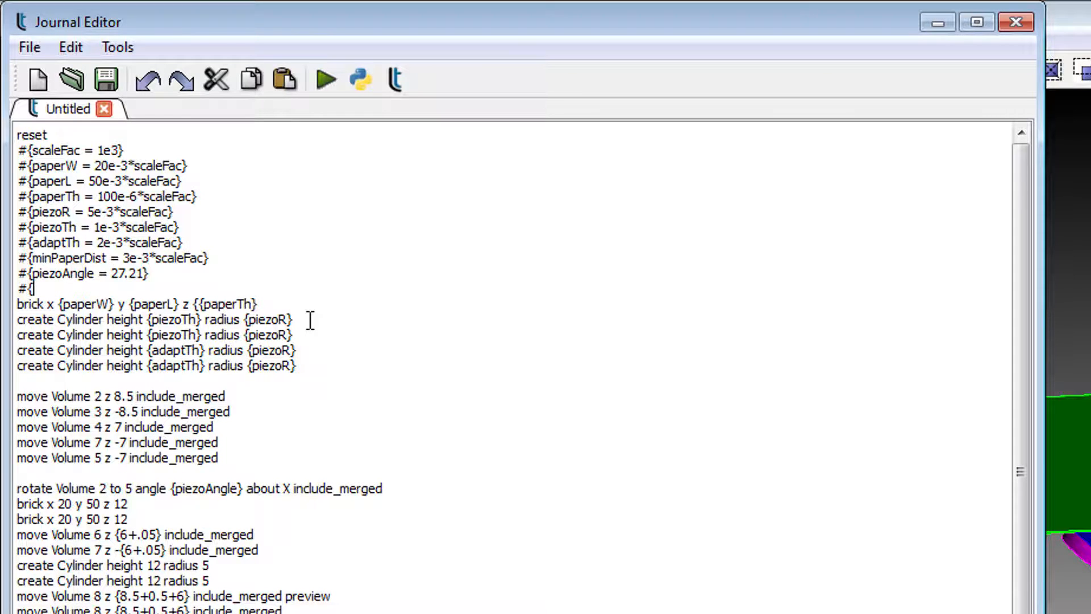
pyautogui.write('airTh = 12e-3*scale')
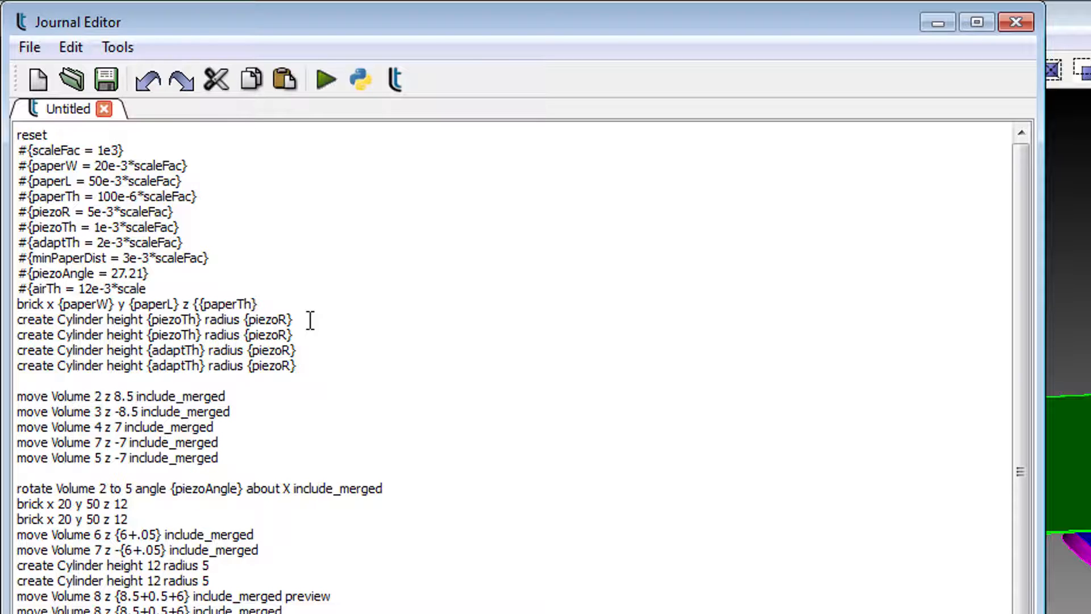
pyautogui.write('Fac}')
# Replace the z size in the first "brick x 20 y 50" command with {airTh}.
pyautogui.click(398, 504)
pyautogui.press('BackSpace')
pyautogui.press('BackSpace')
pyautogui.write('{airTh}')
# Copy the parameterised paper brick command and paste it twice below the rotate command for volumes 2 to 5.
pyautogui.press('Up')
pyautogui.press('Up')
pyautogui.press('Up')
pyautogui.press('Up')
pyautogui.press('Up')
pyautogui.press('Up')
pyautogui.press('Up')
pyautogui.press('Up')
pyautogui.press('Up')
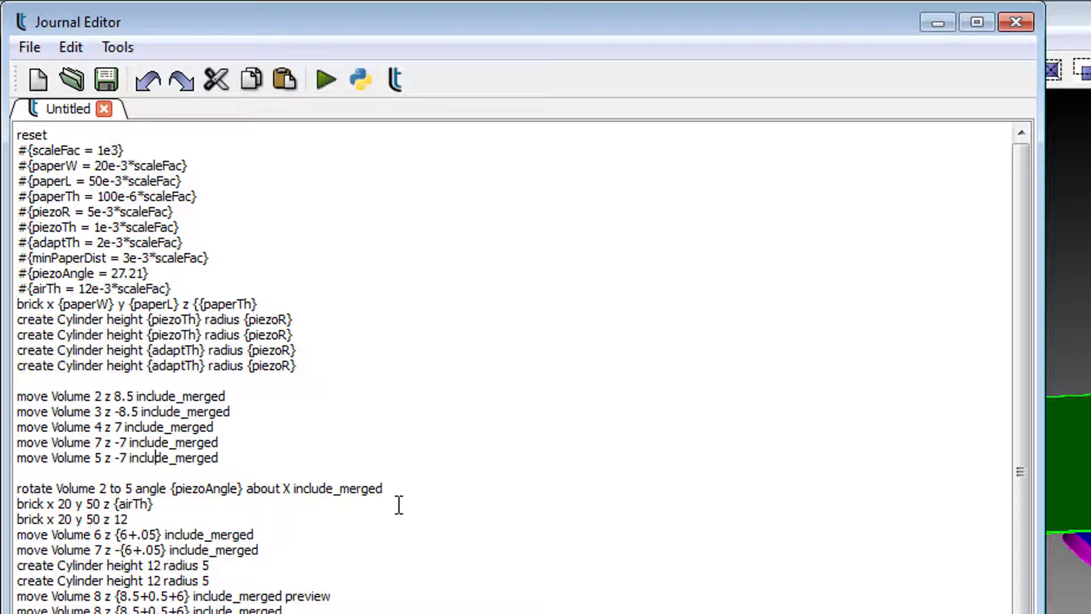
pyautogui.press('Home')
pyautogui.hotkey('shift', 'End')
pyautogui.press('Down')
pyautogui.press('Return')
pyautogui.press('Up')
pyautogui.hotkey('ctrl', 'v')
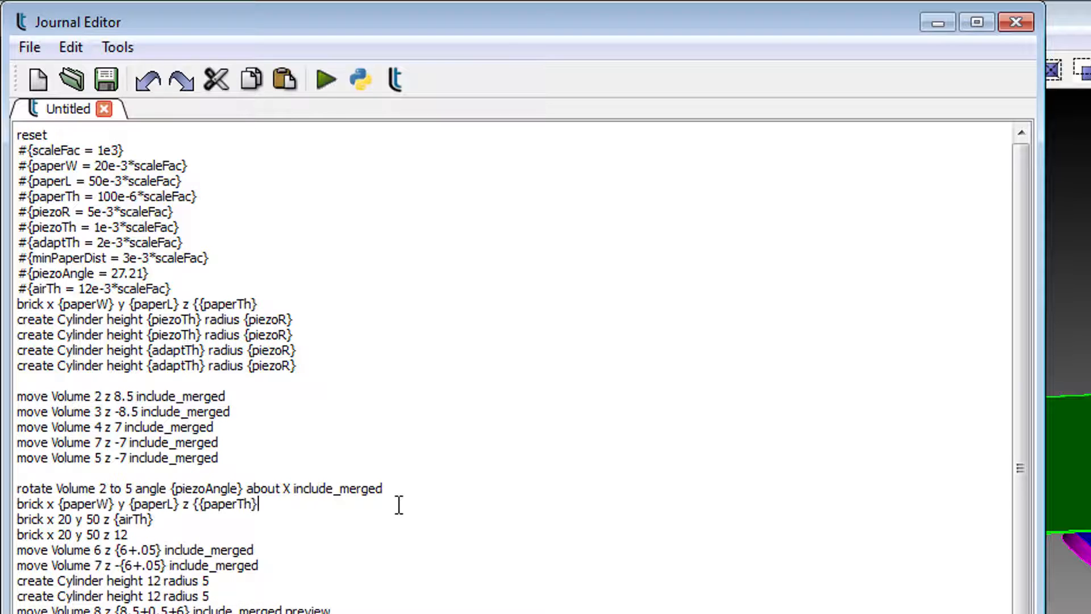
pyautogui.press('Return')
pyautogui.hotkey('ctrl', 'v')
pyautogui.press('BackSpace')
pyautogui.press('Down')
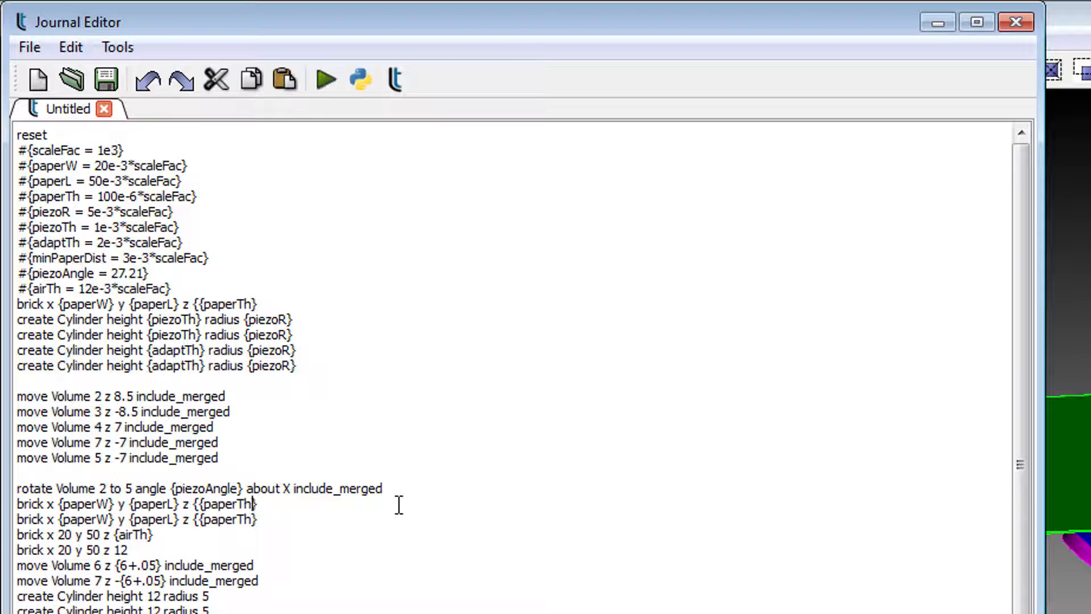
# Change the z size in the first pasted brick command to {airTh}, removing the extra opening brace.
pyautogui.press('Left')
pyautogui.press('Left')
pyautogui.press('Left')
pyautogui.press('BackSpace')
pyautogui.press('BackSpace')
pyautogui.press('BackSpace')
pyautogui.press('BackSpace')
pyautogui.press('BackSpace')
pyautogui.press('BackSpace')
pyautogui.write('airTh')
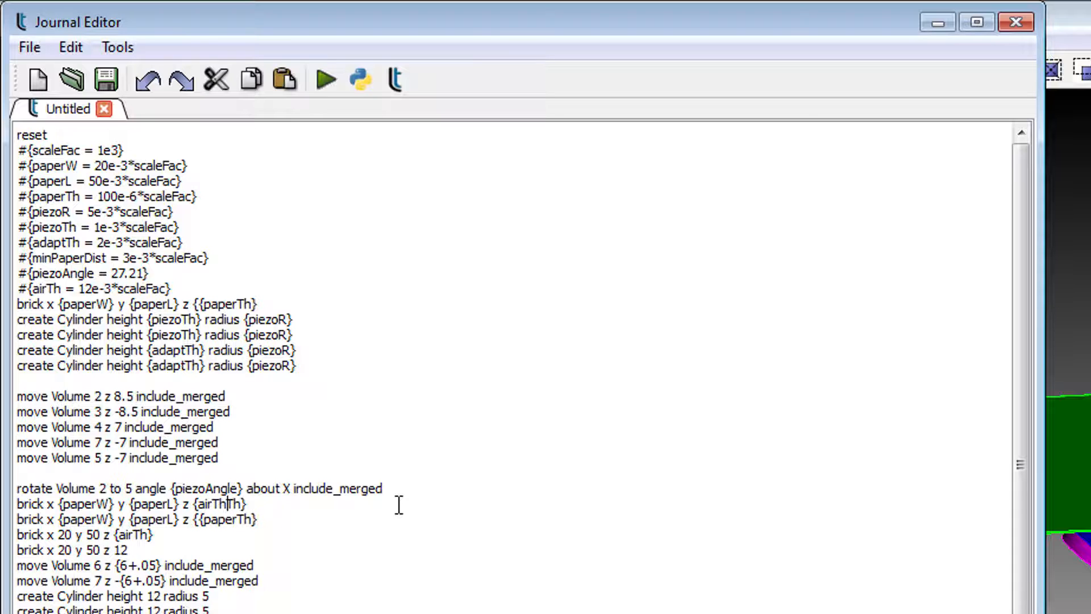
pyautogui.press('Delete')
pyautogui.press('Delete')
# Duplicate the {airTh} brick command on the line below, replacing the second pasted paper brick command.
pyautogui.hotkey('shift', 'End')
pyautogui.hotkey('ctrl', 'c')
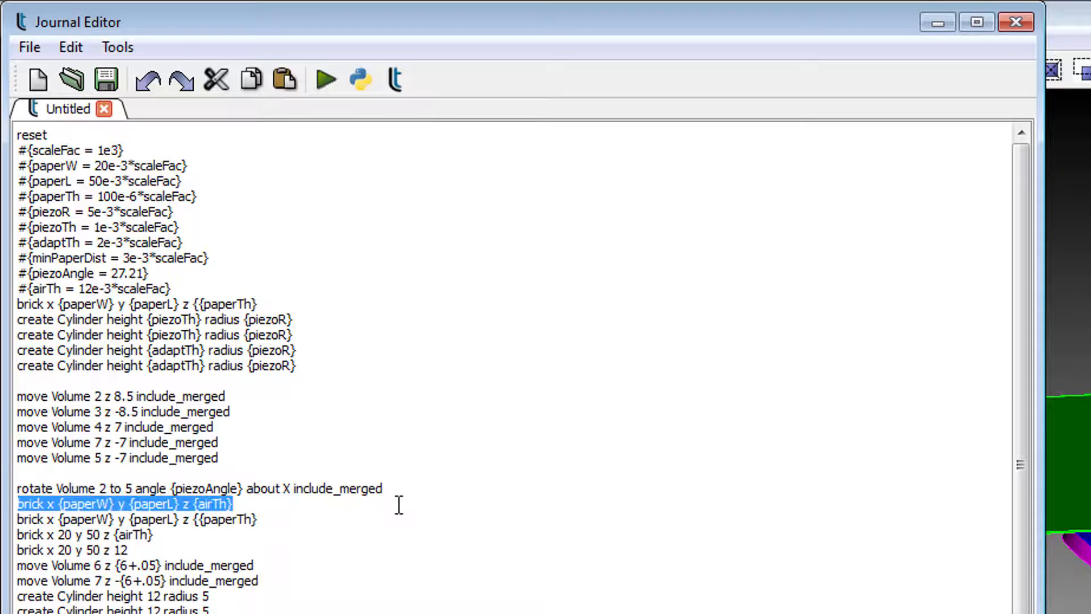
pyautogui.press('End')
pyautogui.press('Return')
pyautogui.hotkey('ctrl', 'v')
pyautogui.hotkey('shift', 'End')
pyautogui.press('Delete')
pyautogui.press('Delete')
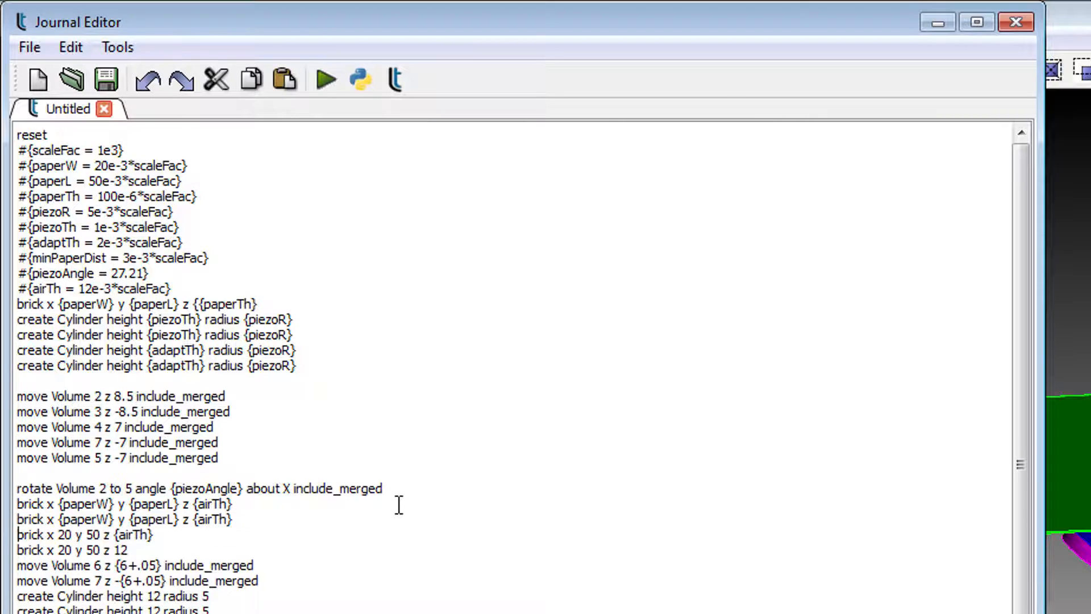
# Delete the two old brick commands that still use x 20 and y 50.
pyautogui.hotkey('shift', 'Down')
pyautogui.hotkey('shift', 'End')
pyautogui.press('Delete')
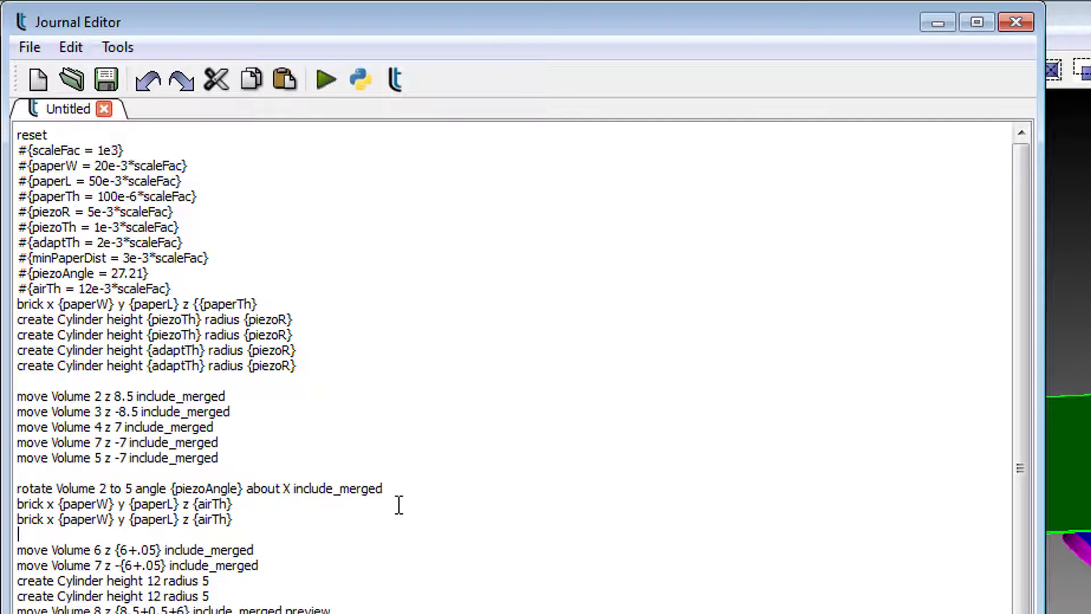
# Remove the extra opening brace before paperTh in the original paper brick command.
pyautogui.press('Up')
pyautogui.press('Up')
pyautogui.press('Up')
pyautogui.press('End')
pyautogui.press('Left')
pyautogui.press('Left')
pyautogui.press('Left')
pyautogui.press('Left')
pyautogui.press('Left')
pyautogui.press('Left')
pyautogui.press('Left')
pyautogui.press('Left')
pyautogui.press('Delete')
# Insert a blank line between the move Volume 7 command with {6+.05} and the height 12 cylinder commands.
pyautogui.press('Down')
pyautogui.press('Down')
pyautogui.press('Down')
pyautogui.press('Down')
pyautogui.press('Down')
pyautogui.press('Down')
pyautogui.press('Down')
pyautogui.press('Down')
pyautogui.press('Down')
pyautogui.press('Down')
pyautogui.press('Down')
pyautogui.press('Down')
pyautogui.press('Down')
pyautogui.press('Down')
pyautogui.press('Down')
pyautogui.press('Down')
pyautogui.press('Down')
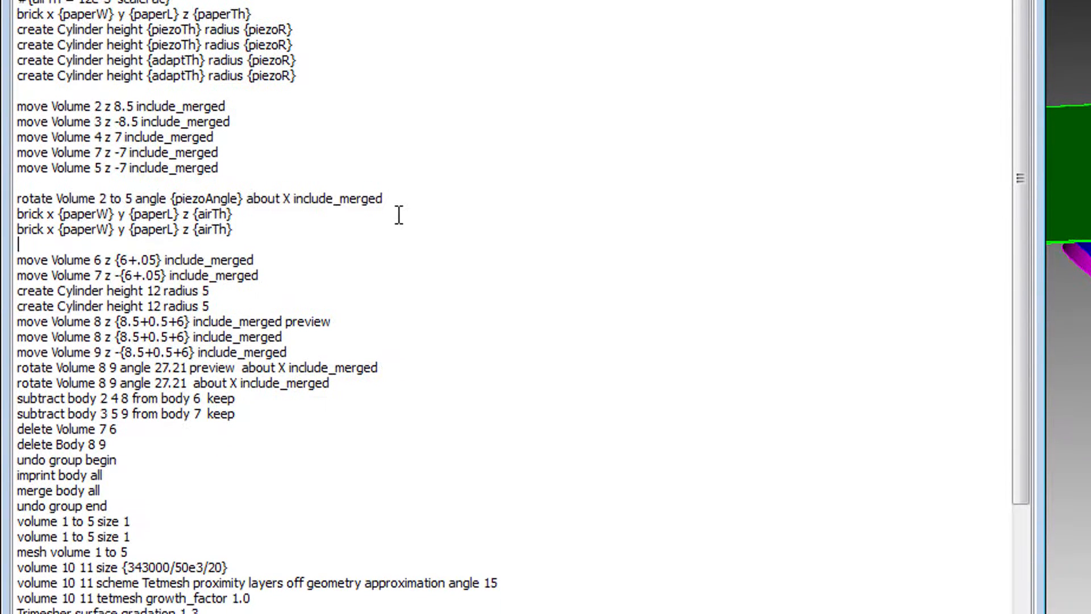
pyautogui.press('End')
pyautogui.press('Return')
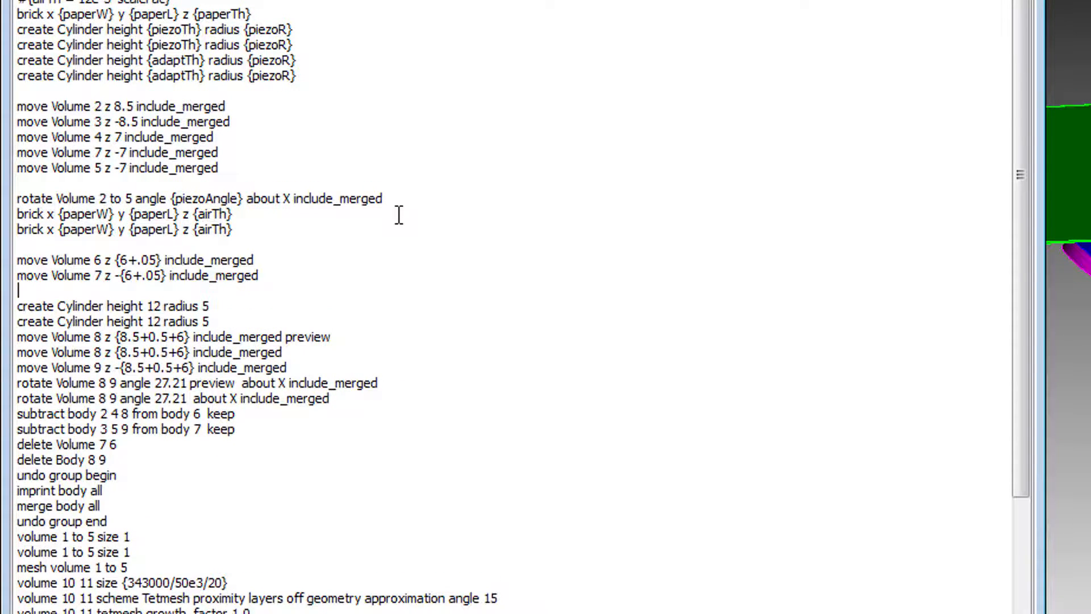
# Set the first height 12 cylinder command to height {airTh} and radius {piezoR}.
pyautogui.press('Down')
pyautogui.hotkey('ctrl', 'Right')
pyautogui.hotkey('ctrl', 'Right')
pyautogui.hotkey('ctrl', 'Right')
pyautogui.hotkey('ctrl', 'Right')
pyautogui.hotkey('ctrl', 'Left')
pyautogui.hotkey('ctrl', 'shift', 'Right')
pyautogui.hotkey('shift', 'Left')
pyautogui.write('{airTh}')
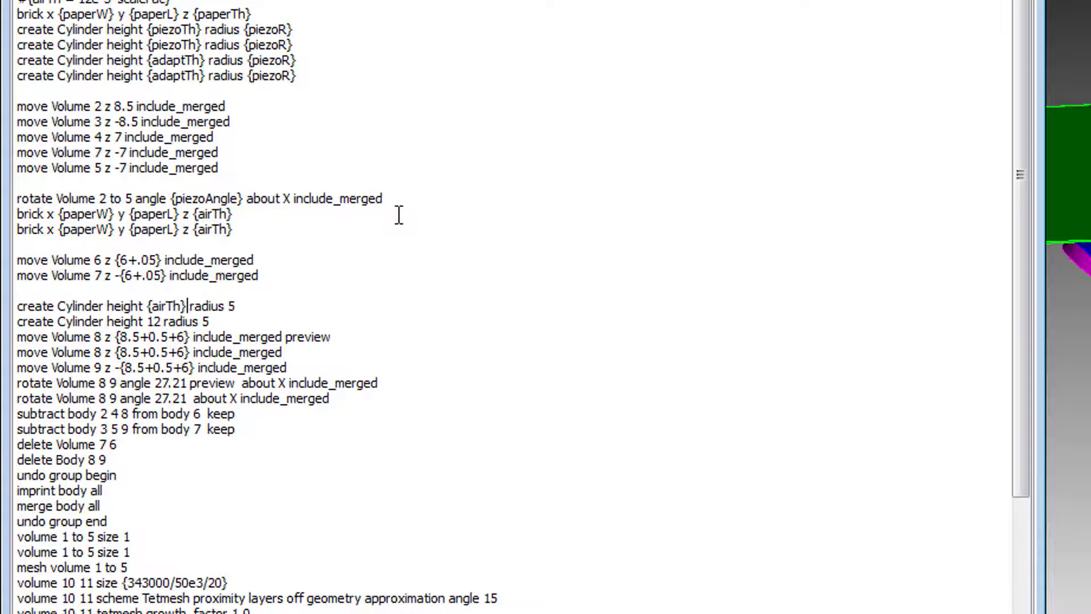
pyautogui.press('End')
pyautogui.press('BackSpace')
pyautogui.write('{piezoR}')
# Duplicate the {airTh} cylinder command on the line below and delete the old height 12 radius 5 command.
pyautogui.press('Home')
pyautogui.hotkey('shift', 'End')
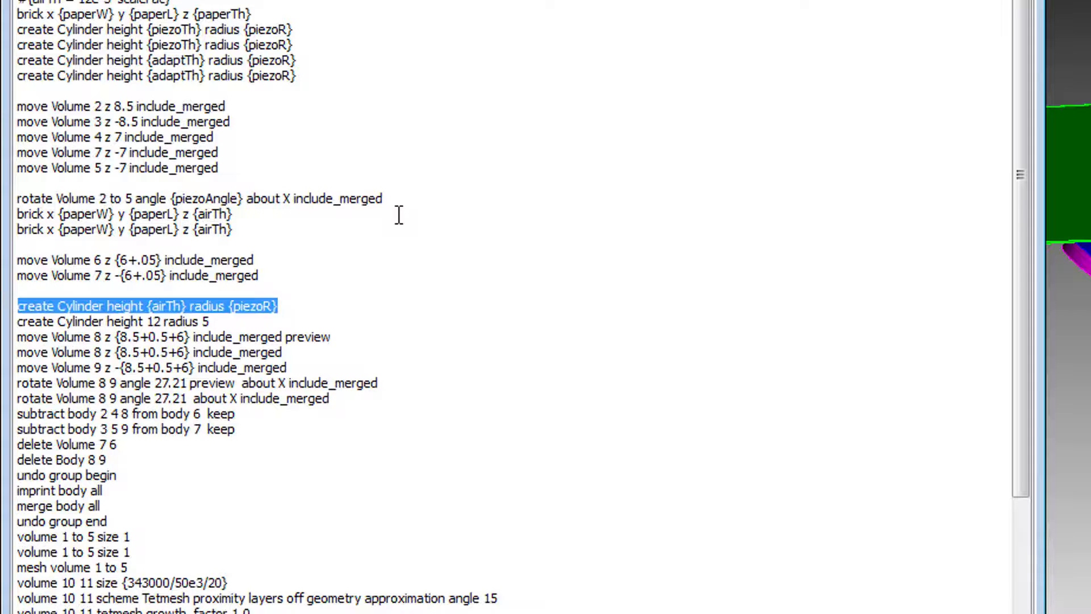
pyautogui.press('End')
pyautogui.press('Return')
pyautogui.hotkey('ctrl', 'v')
pyautogui.press('Down')
pyautogui.press('Home')
pyautogui.hotkey('shift', 'End')
pyautogui.press('Delete')
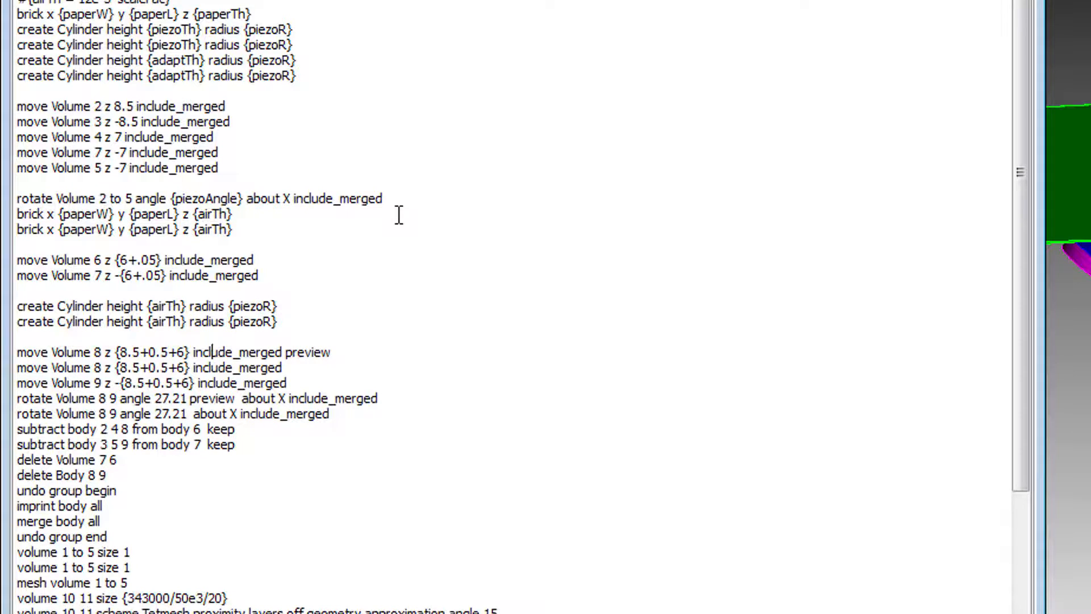
# Delete the preview version of the move Volume 8 command.
pyautogui.press('Down')
pyautogui.press('Down')
pyautogui.press('Down')
pyautogui.press('Up')
pyautogui.hotkey('shift', 'End')
pyautogui.press('Delete')
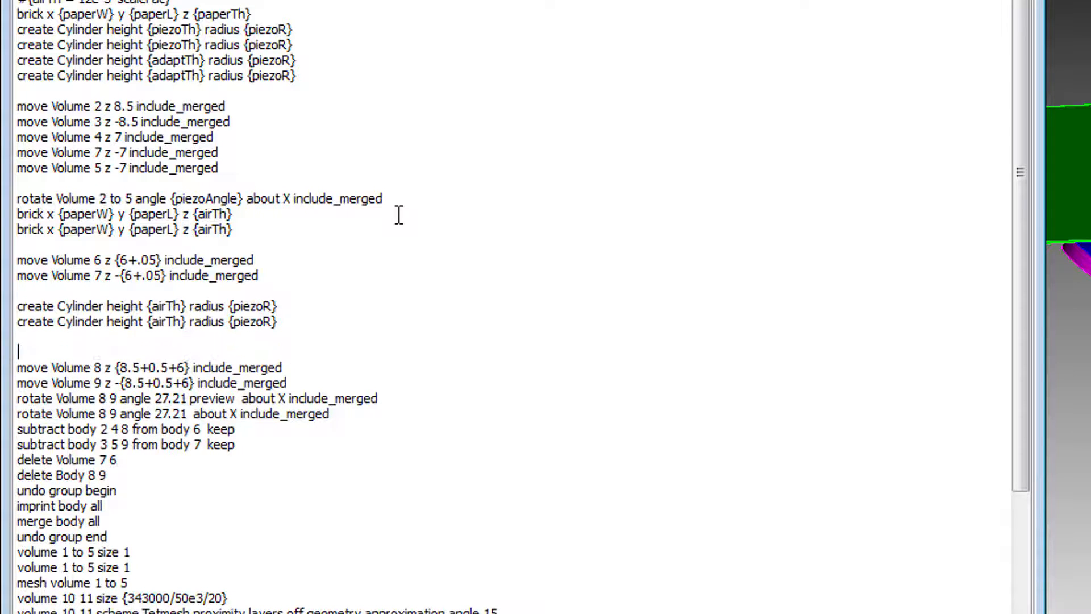
# Delete the preview version of the rotate Volume 8 9 command and close up its empty line.
pyautogui.press('Down')
pyautogui.press('End')
pyautogui.press('Down')
pyautogui.hotkey('shift', 'End')
pyautogui.press('Delete')
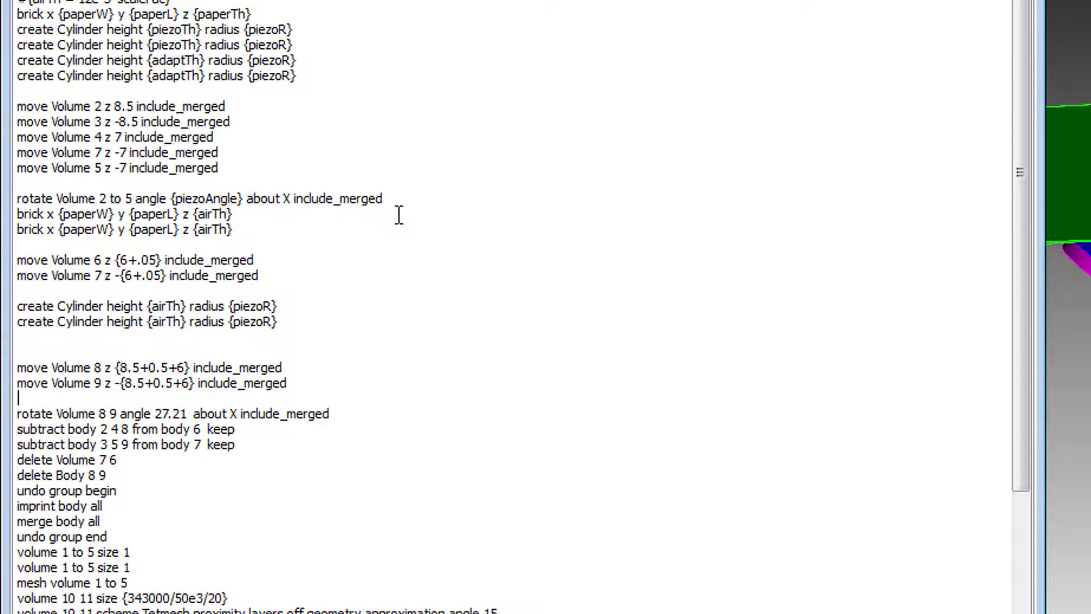
pyautogui.press('Delete')
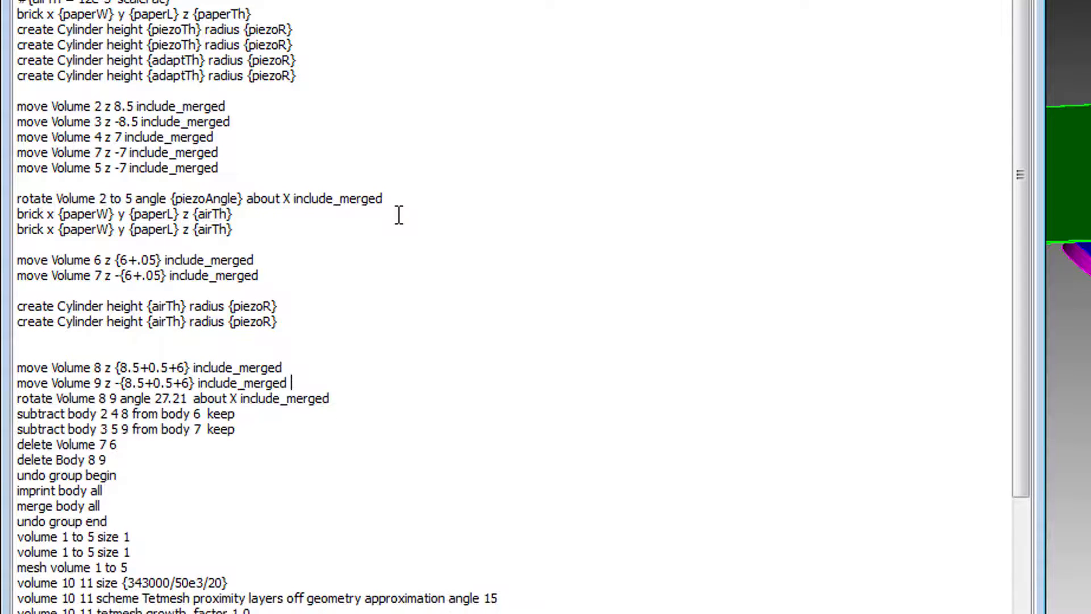
# Insert a blank line before the first subtract body command and another after the undo group end command.
pyautogui.press('Up')
pyautogui.press('Down')
pyautogui.press('Down')
pyautogui.press('End')
pyautogui.press('Return')
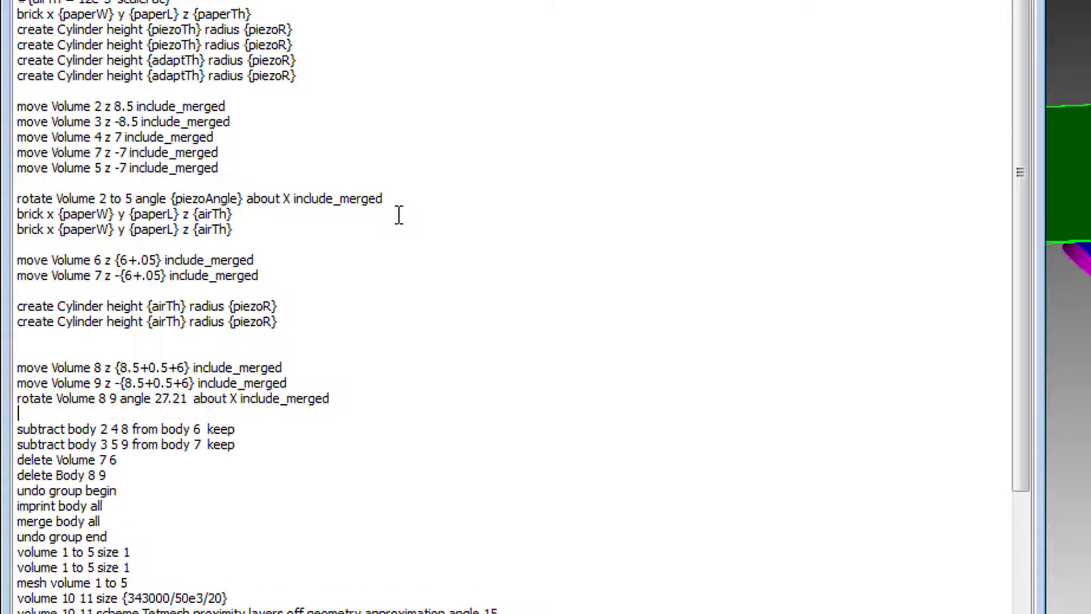
pyautogui.press('Up')
pyautogui.press('Down')
pyautogui.press('Down')
pyautogui.press('Down')
pyautogui.press('Down')
pyautogui.press('Down')
pyautogui.press('Down')
pyautogui.press('Down')
pyautogui.press('Return')
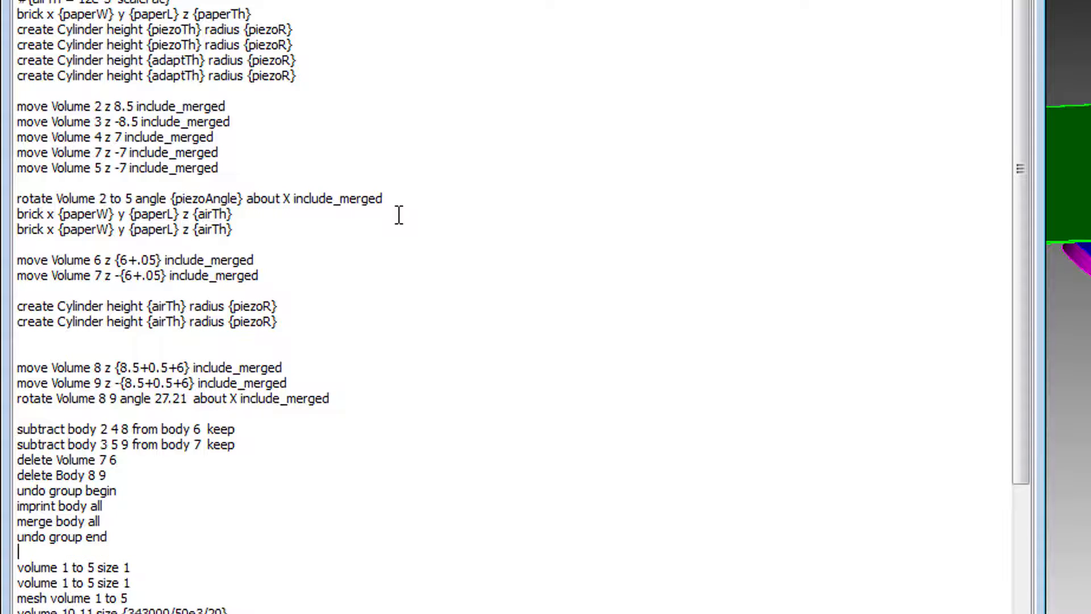
# Delete the duplicate "volume 1 to 5 size 1" command along with its empty line.
pyautogui.scroll(-5, 358, 307)
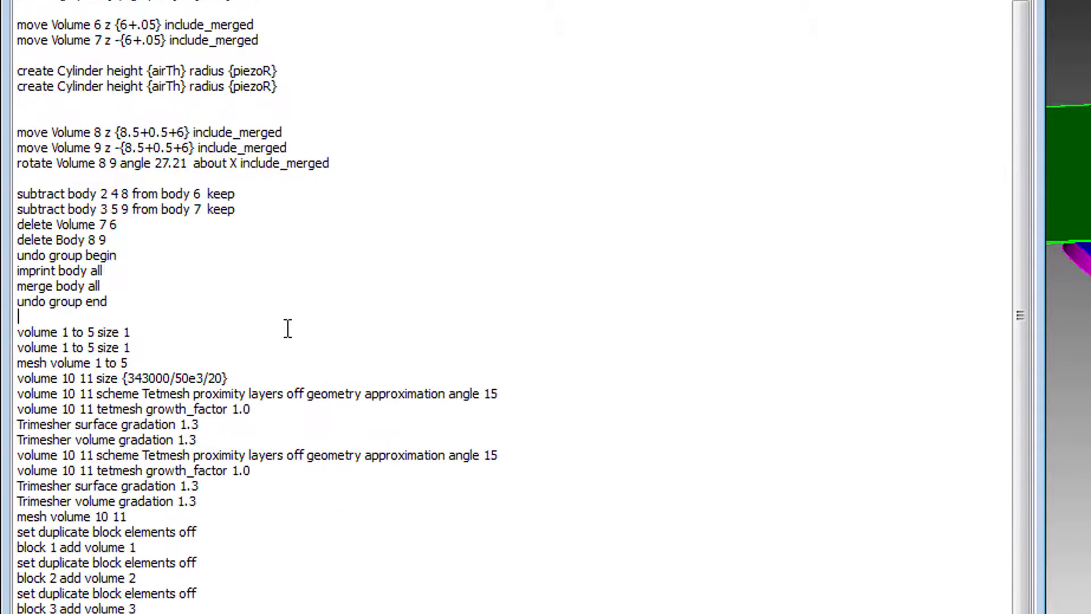
pyautogui.click(256, 332)
pyautogui.press('Home')
pyautogui.hotkey('shift', 'End')
pyautogui.press('Delete')
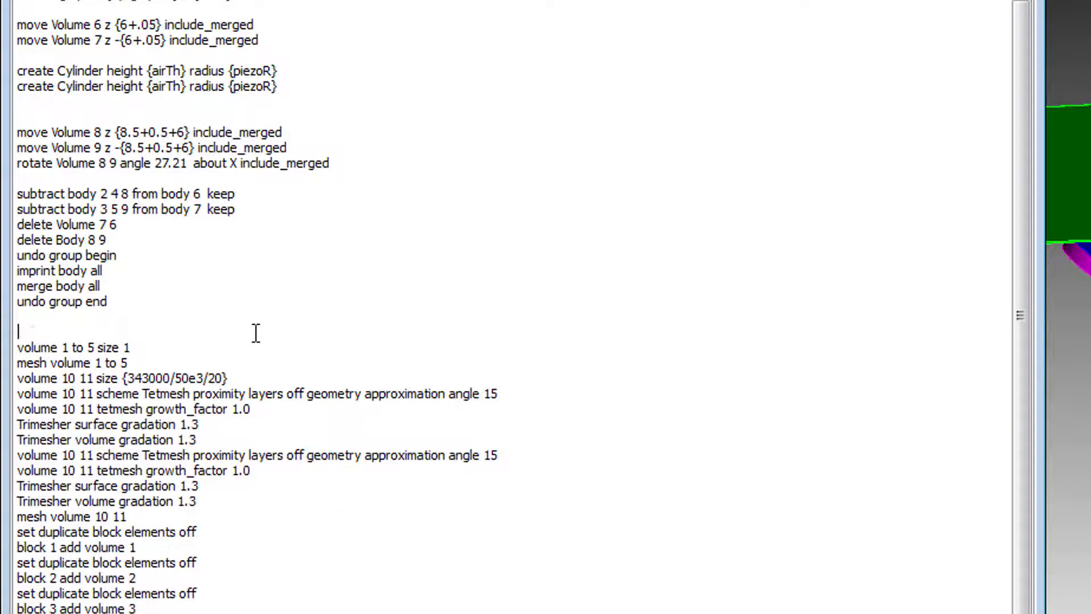
pyautogui.press('Delete')
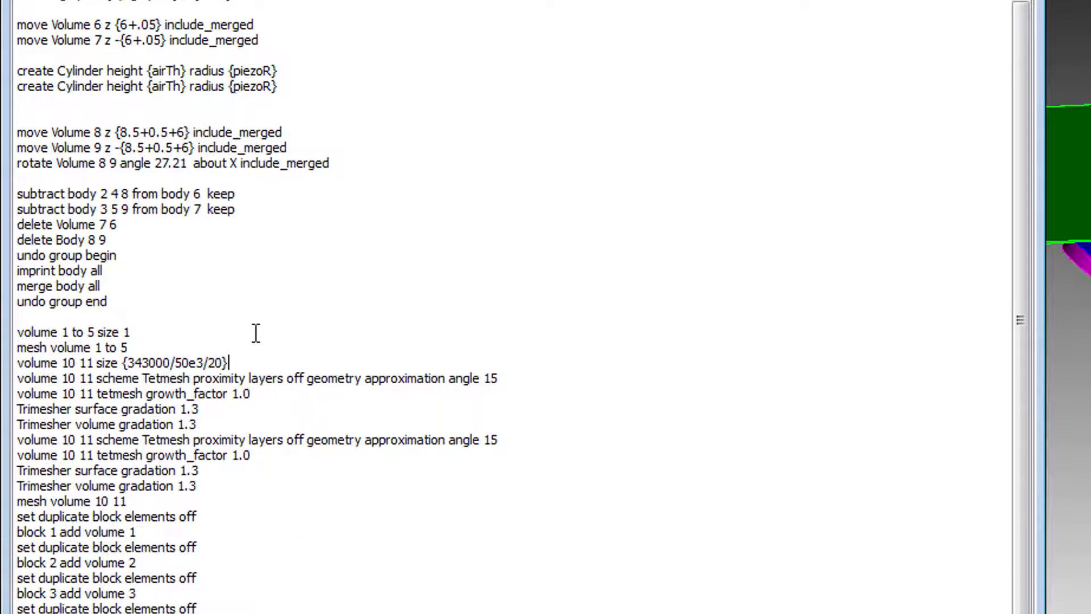
# Delete the repeated Tetmesh scheme, growth factor and Trimesher gradation commands above "mesh volume 10 11".
pyautogui.press('Down')
pyautogui.hotkey('shift', 'Down')
pyautogui.hotkey('shift', 'Down')
pyautogui.hotkey('shift', 'Down')
pyautogui.hotkey('shift', 'End')
pyautogui.press('Delete')
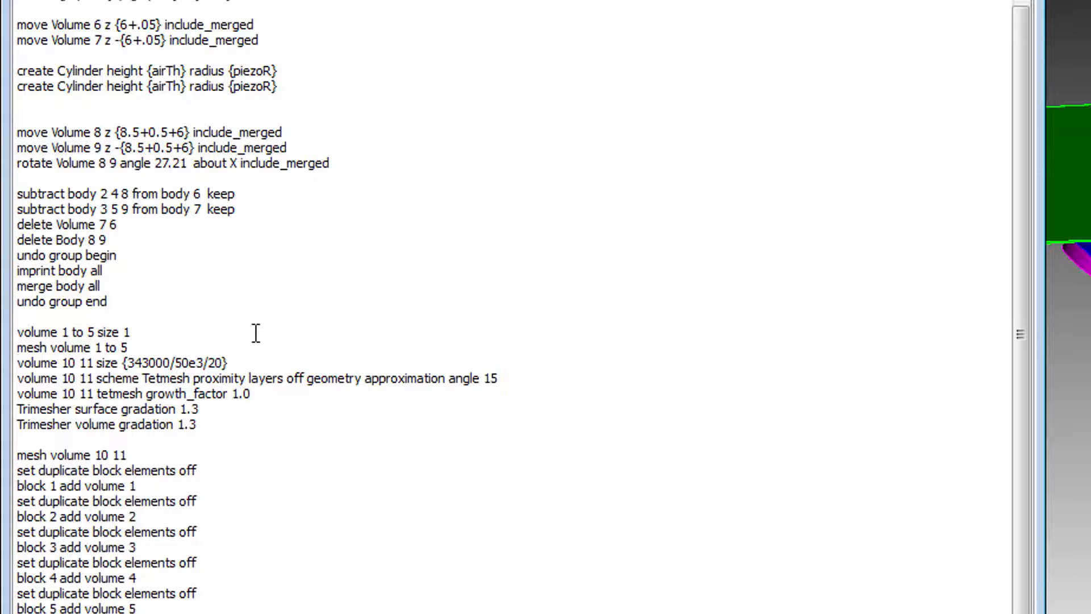
# Insert a blank line after "mesh volume 1 to 5" and replace the first "set duplicate block elements off" command with blank space.
pyautogui.press('Return')
pyautogui.press('Down')
pyautogui.press('Down')
pyautogui.press('Down')
pyautogui.press('Down')
pyautogui.press('Down')
pyautogui.press('Down')
pyautogui.press('Down')
pyautogui.press('Down')
pyautogui.press('Down')
pyautogui.press('Down')
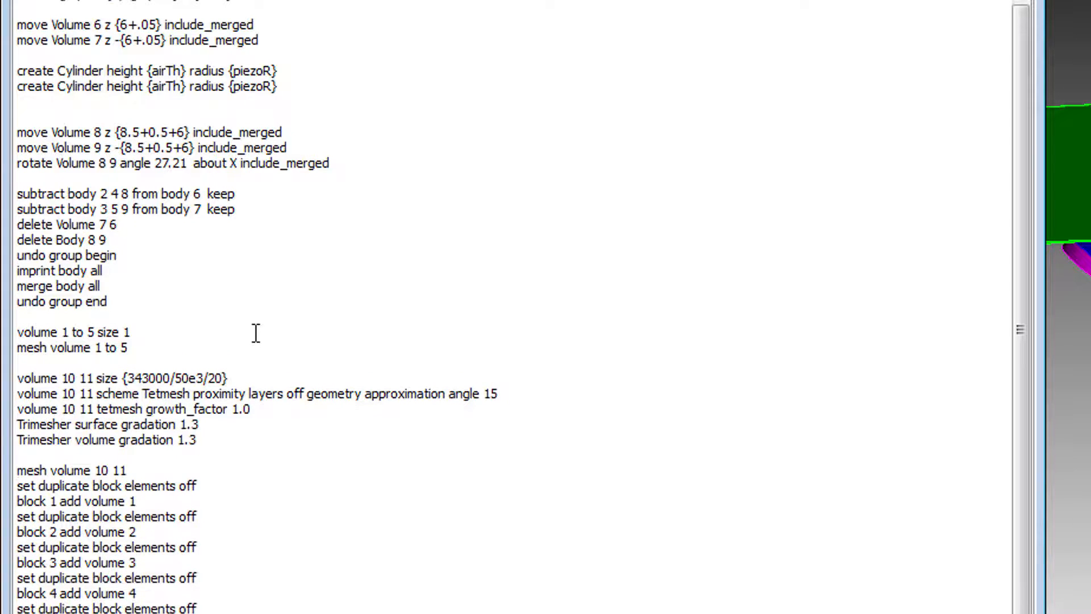
pyautogui.hotkey('shift', 'End')
pyautogui.press('Return')
# Delete the remaining "set duplicate block elements off" commands and their lines between the block 1 to block 6 add volume commands.
pyautogui.press('Down')
pyautogui.press('Down')
pyautogui.hotkey('shift', 'End')
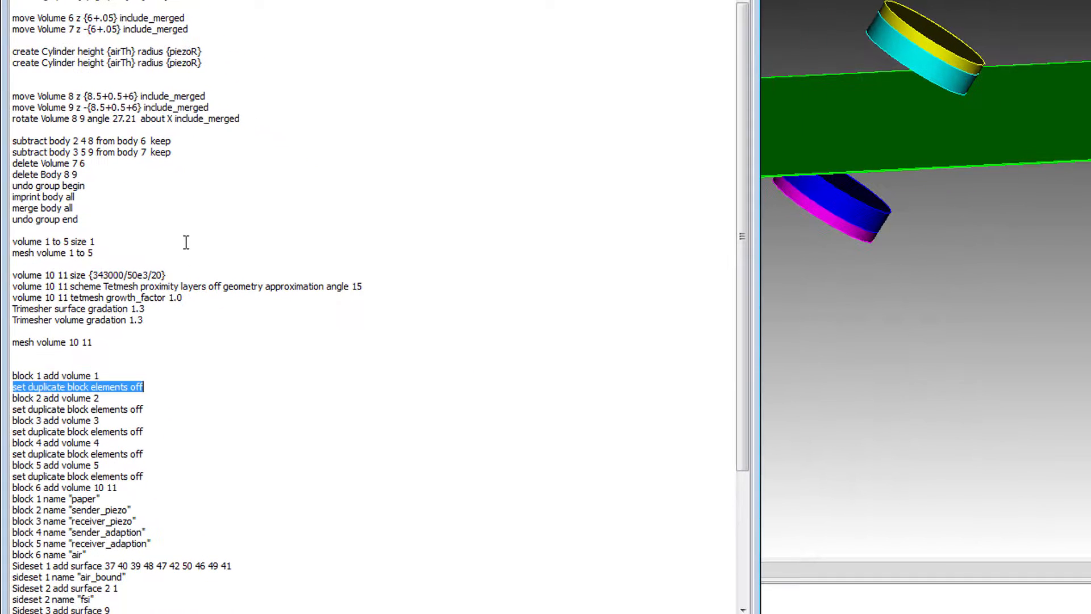
pyautogui.press('Delete')
pyautogui.press('Delete')
pyautogui.press('Down')
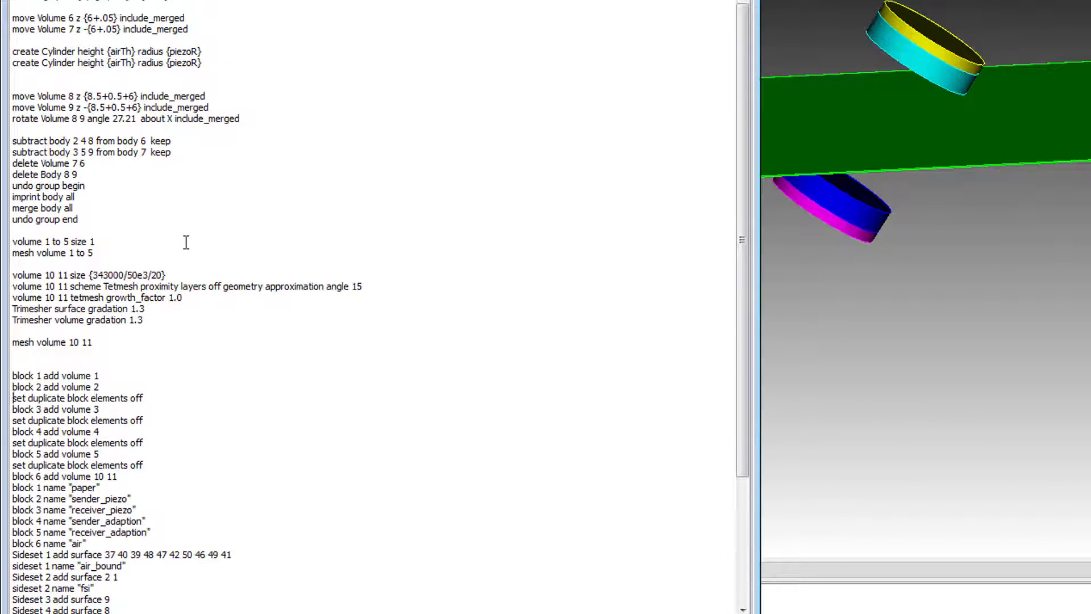
pyautogui.hotkey('shift', 'End')
pyautogui.press('Delete')
pyautogui.press('Delete')
pyautogui.hotkey('shift', 'End')
pyautogui.press('Delete')
pyautogui.press('Delete')
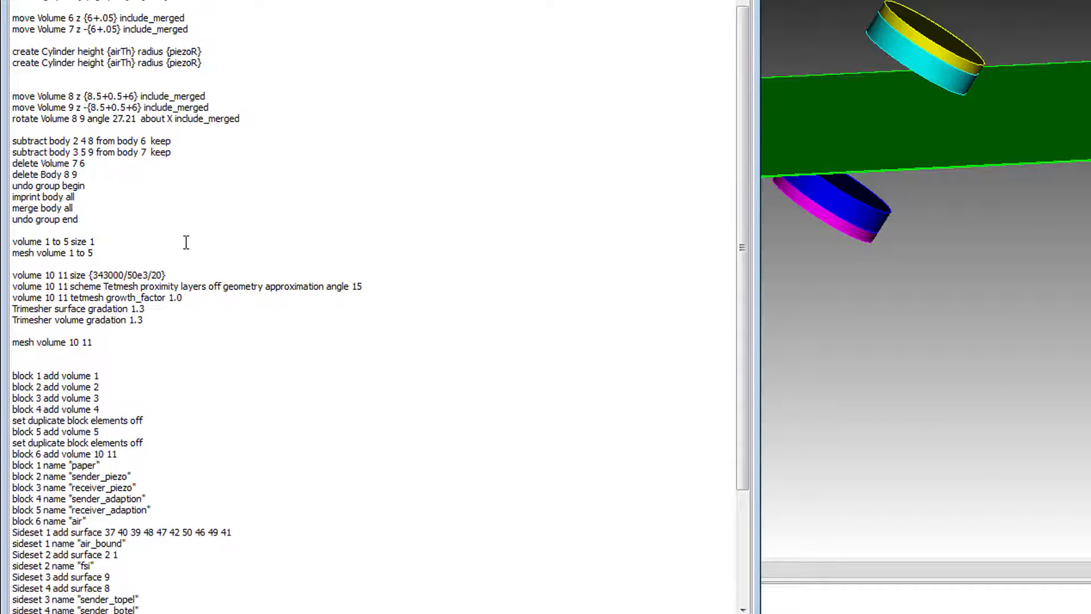
pyautogui.hotkey('shift', 'End')
pyautogui.press('Delete')
pyautogui.press('Delete')
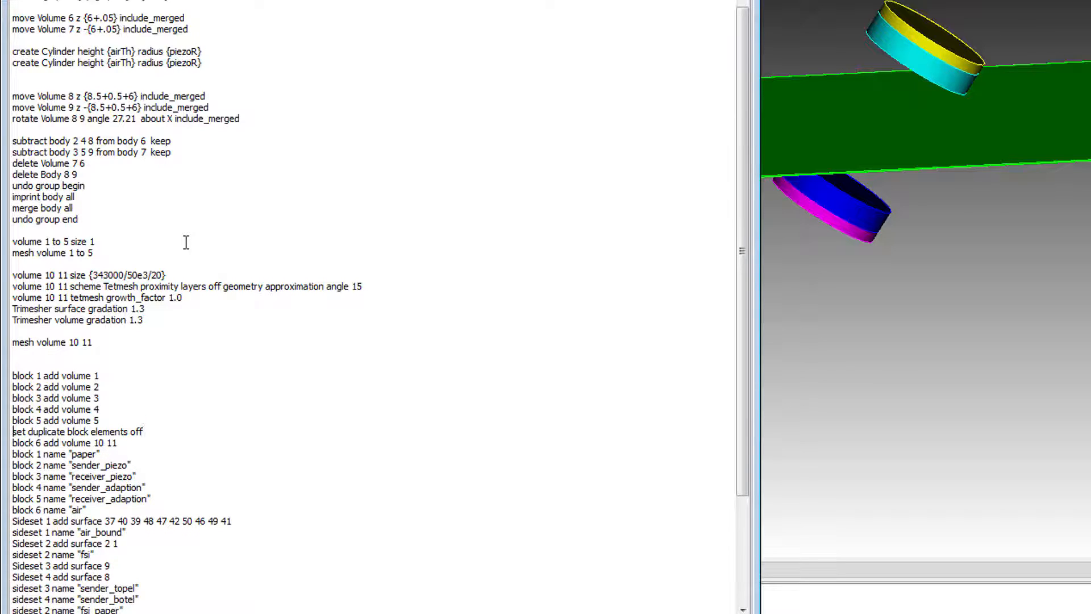
pyautogui.hotkey('shift', 'End')
pyautogui.press('Delete')
pyautogui.press('Delete')
# Insert a blank line after the block 6 name "air" command to separate the blocks from the sidesets.
pyautogui.press('Down')
pyautogui.press('Down')
pyautogui.press('End')
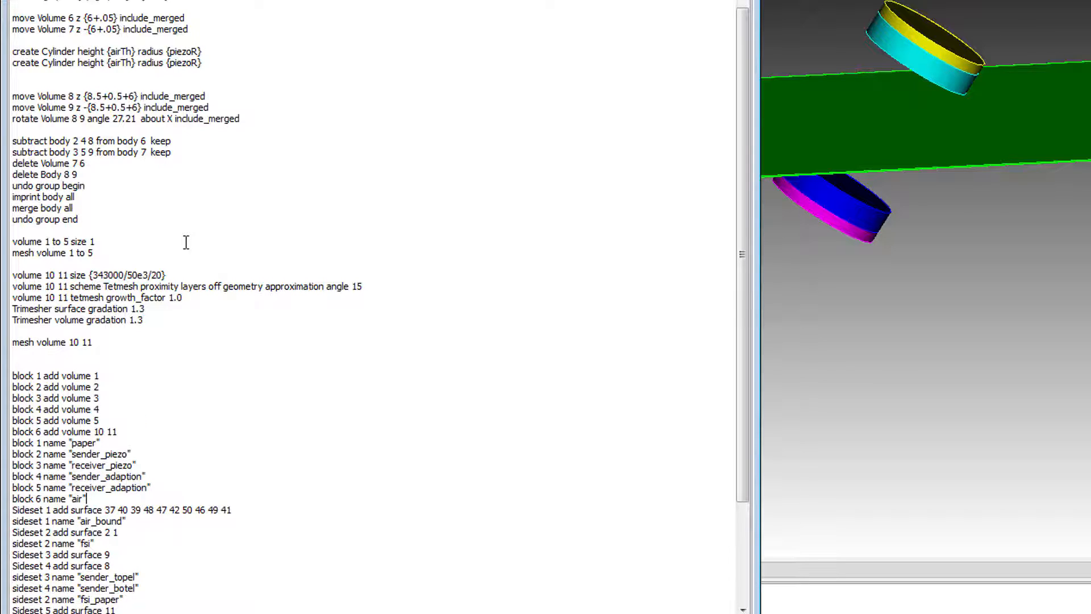
pyautogui.press('Return')
# Move "Sideset 2 add surface 2 1" directly below the Sideset 1 add surface command and follow it with a blank line.
pyautogui.press('Down')
pyautogui.press('Down')
pyautogui.press('Down')
pyautogui.press('Down')
pyautogui.press('Down')
pyautogui.press('Down')
pyautogui.press('Down')
pyautogui.press('Down')
pyautogui.press('Down')
pyautogui.press('Down')
pyautogui.press('Down')
pyautogui.press('Down')
pyautogui.press('Down')
pyautogui.press('Down')
pyautogui.press('Down')
pyautogui.press('Down')
pyautogui.press('Down')
pyautogui.press('Down')
pyautogui.press('Down')
pyautogui.press('Down')
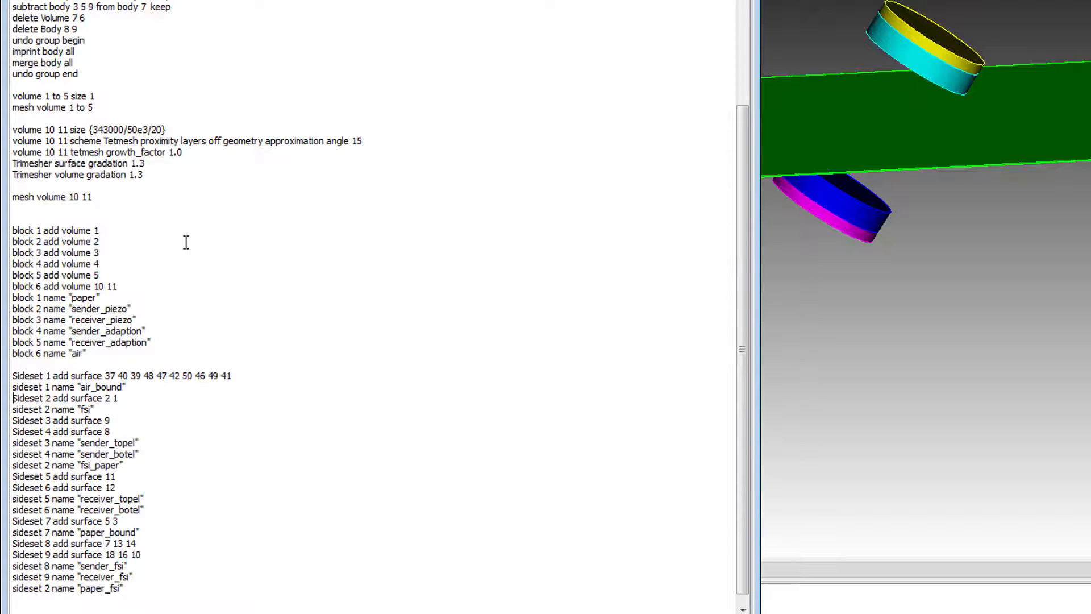
pyautogui.hotkey('shift', 'End')
pyautogui.press('Delete')
pyautogui.write('Sideset 2 add surface 2 1')
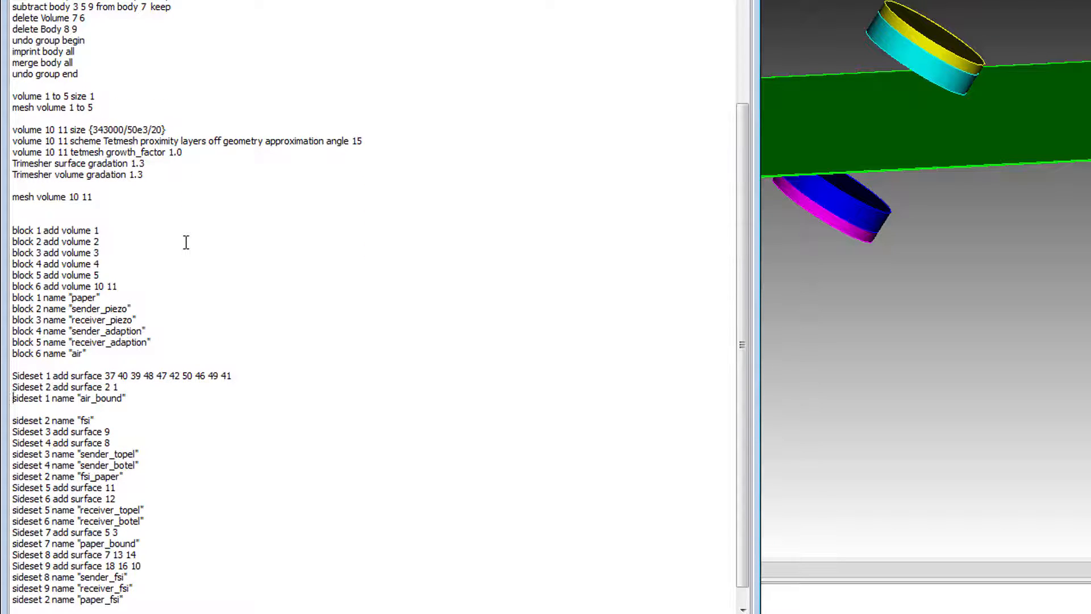
pyautogui.press('Return')
# Move the Sideset 3 and Sideset 4 add surface commands directly below the Sideset 2 one, followed by a blank line.
pyautogui.press('Down')
pyautogui.press('Down')
pyautogui.press('Down')
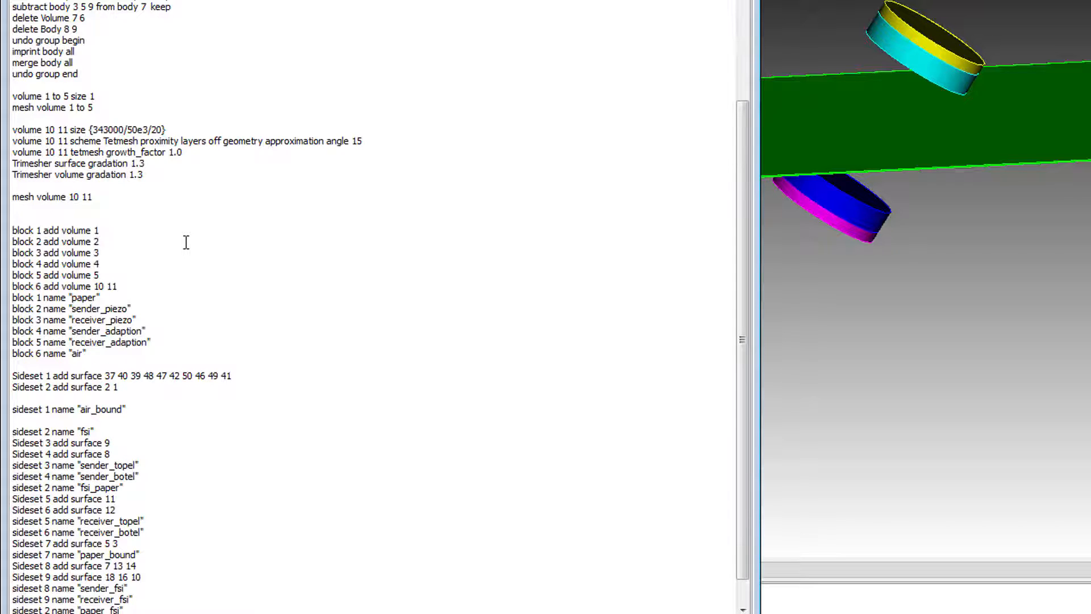
pyautogui.hotkey('shift', 'Down')
pyautogui.hotkey('shift', 'End')
pyautogui.hotkey('ctrl', 'x')
pyautogui.press('Up')
pyautogui.hotkey('ctrl', 'v')
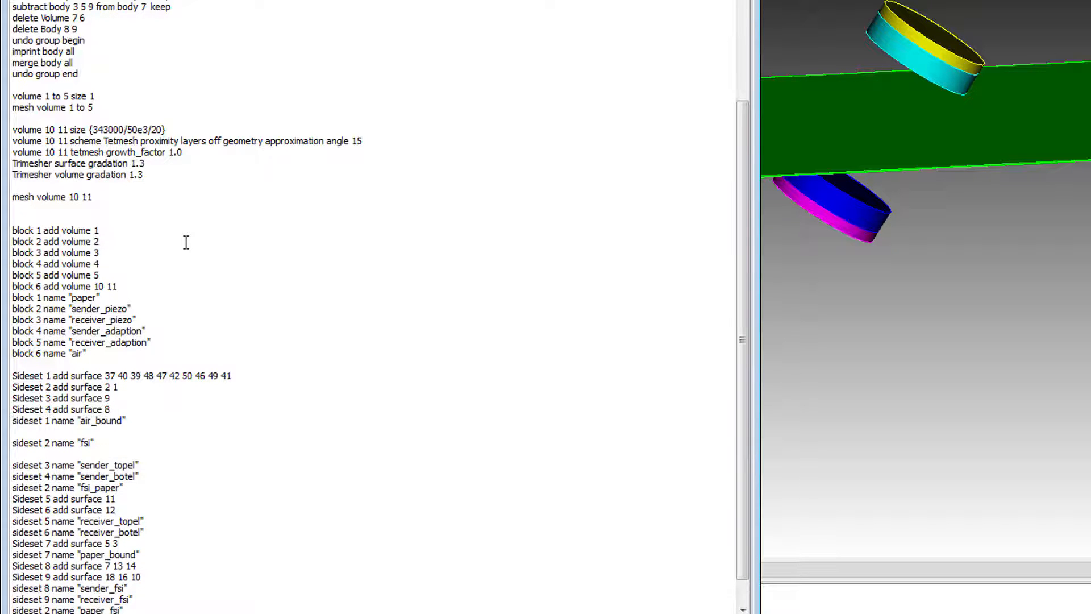
pyautogui.press('Return')
# Move the Sideset 5 and Sideset 6 add surface commands below the Sideset 4 one, keeping a blank line after them.
pyautogui.press('Down')
pyautogui.press('Down')
pyautogui.press('Down')
pyautogui.press('Down')
pyautogui.press('Down')
pyautogui.press('Down')
pyautogui.press('Down')
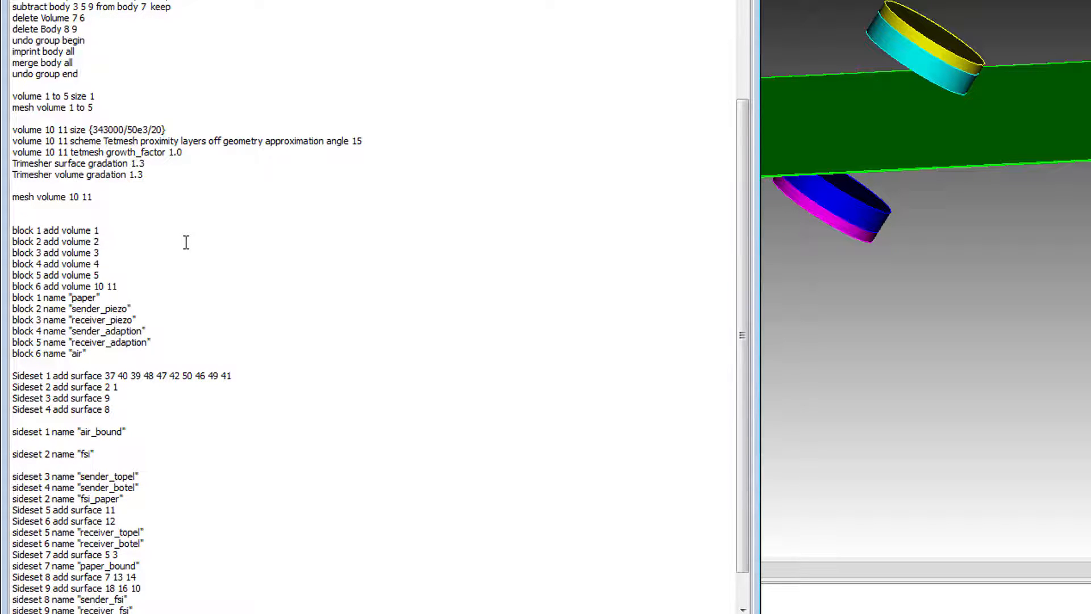
pyautogui.hotkey('shift', 'Down')
pyautogui.hotkey('shift', 'End')
pyautogui.hotkey('ctrl', 'x')
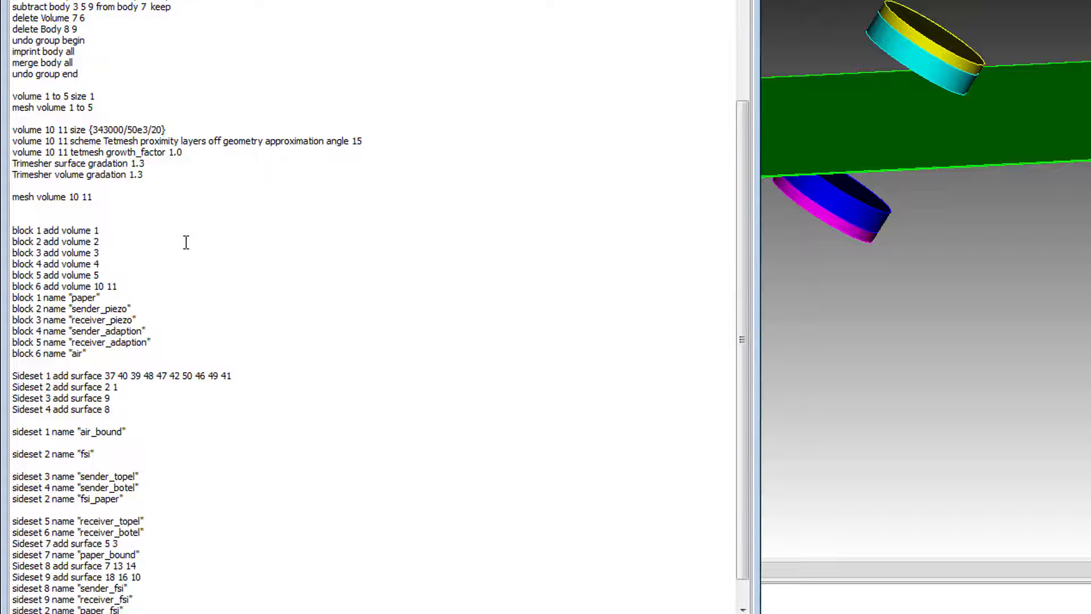
pyautogui.hotkey('ctrl', 'v')
pyautogui.press('Return')
# Move "Sideset 7 add surface 5 3" directly below the Sideset 6 add surface command, followed by a blank line.
pyautogui.press('Down')
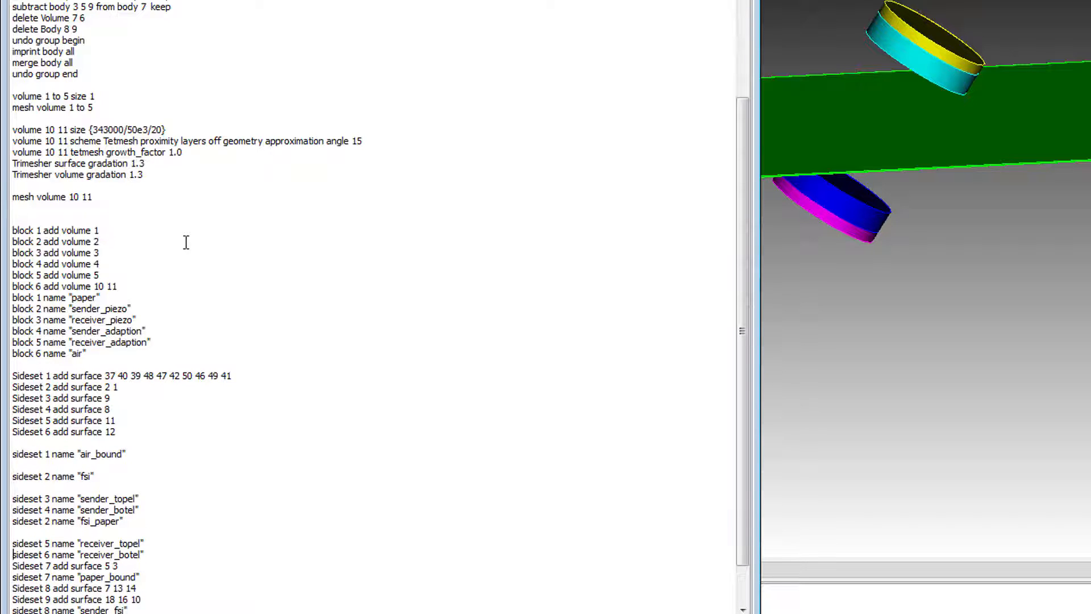
pyautogui.hotkey('shift', 'End')
pyautogui.hotkey('ctrl', 'x')
pyautogui.press('Up')
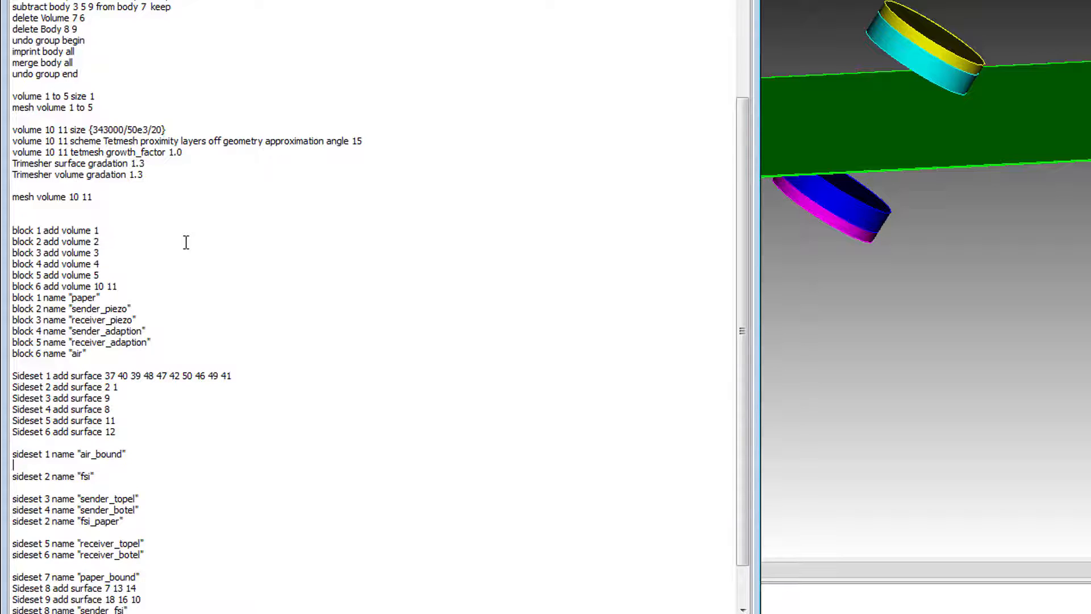
pyautogui.hotkey('ctrl', 'v')
pyautogui.press('Return')
# Move the Sideset 8 and Sideset 9 add surface commands up below the Sideset 7 one, leaving a blank line before the names.
pyautogui.press('Down')
pyautogui.press('Down')
pyautogui.press('Down')
pyautogui.press('Down')
pyautogui.press('Down')
pyautogui.press('Down')
pyautogui.press('Down')
pyautogui.press('Down')
pyautogui.press('Down')
pyautogui.press('Down')
pyautogui.press('Down')
pyautogui.press('Down')
pyautogui.press('Down')
pyautogui.press('Down')
pyautogui.press('Down')
pyautogui.press('Down')
pyautogui.press('Down')
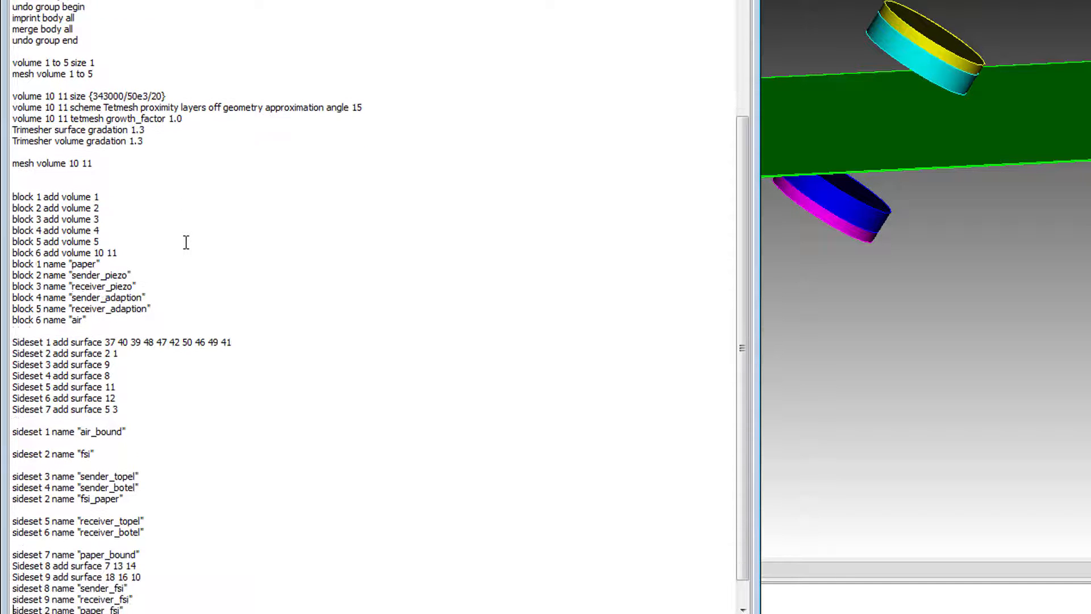
pyautogui.press('Up')
pyautogui.press('Up')
pyautogui.press('Up')
pyautogui.hotkey('shift', 'Up')
pyautogui.hotkey('shift', 'Up')
pyautogui.hotkey('ctrl', 'x')
pyautogui.press('Return')
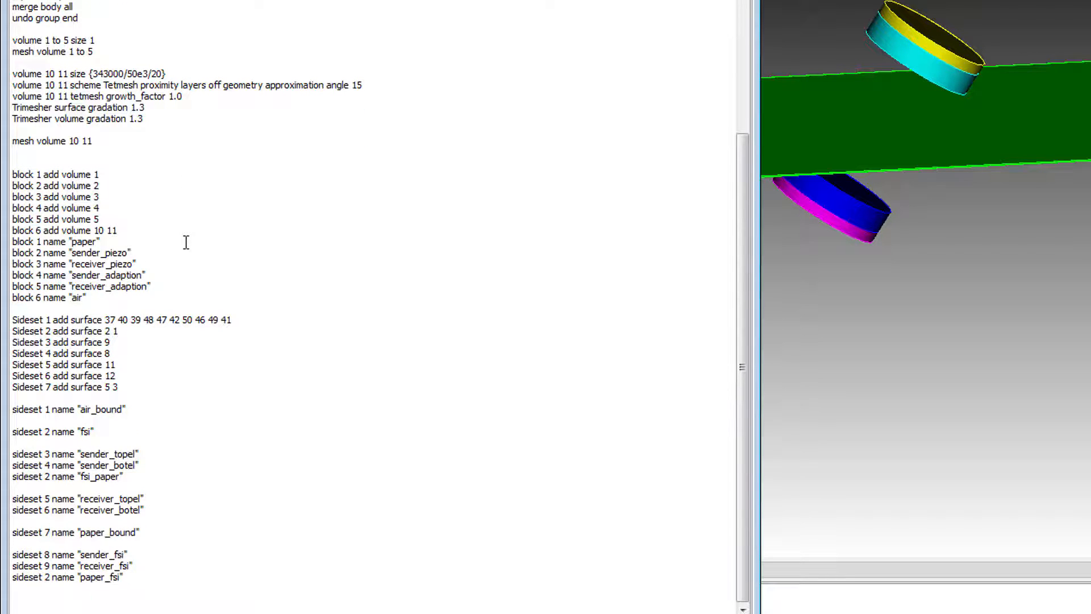
pyautogui.press('Up')
pyautogui.press('Up')
pyautogui.press('Up')
pyautogui.press('Up')
pyautogui.press('Up')
pyautogui.press('Up')
pyautogui.press('Up')
pyautogui.press('Up')
pyautogui.press('Up')
pyautogui.hotkey('ctrl', 'v')
pyautogui.press('Down')
pyautogui.press('Down')
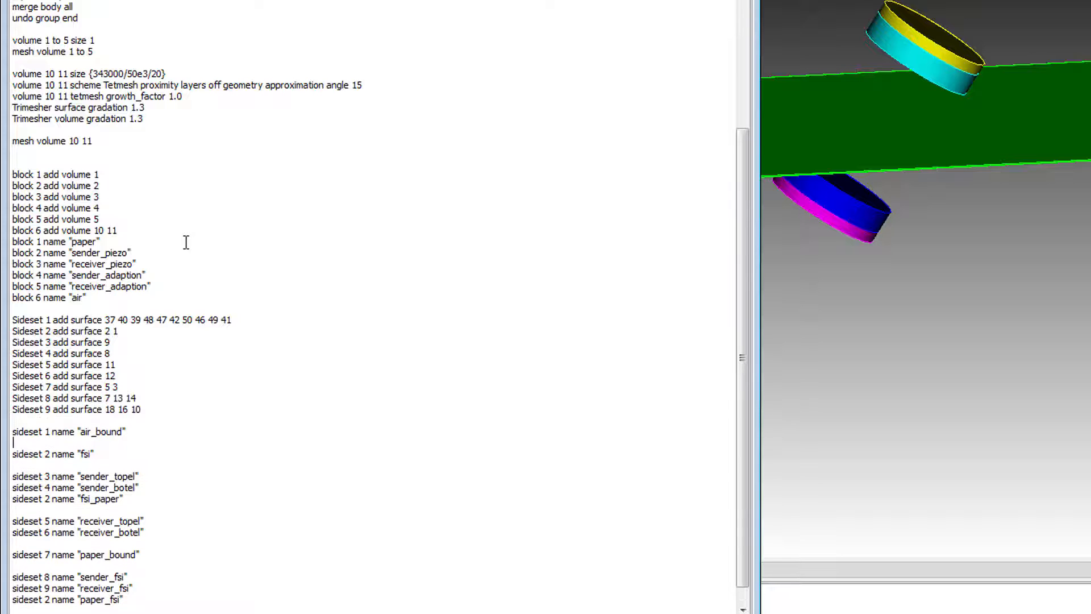
# Remove the blank lines above and below the sideset 2 name "fsi" command.
pyautogui.press('Delete')
pyautogui.press('Delete')
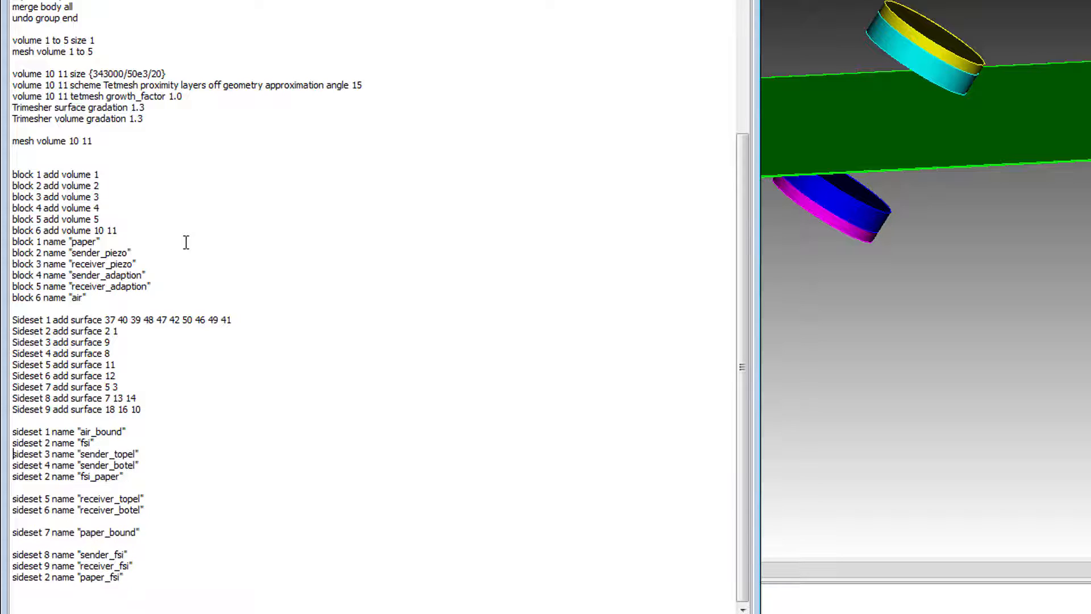
pyautogui.press('Down')
pyautogui.press('Down')
pyautogui.press('Up')
# Move the sideset 2 name "paper_fsi" command from the end of the script to replace the sideset 2 name "fsi" command.
pyautogui.hotkey('shift', 'End')
pyautogui.press('Down')
pyautogui.press('Down')
pyautogui.press('Down')
pyautogui.press('Down')
pyautogui.press('Down')
pyautogui.press('Down')
pyautogui.press('Down')
pyautogui.press('Down')
pyautogui.press('Down')
pyautogui.press('Down')
pyautogui.hotkey('shift', 'Home')
pyautogui.press('Delete')
pyautogui.press('Up')
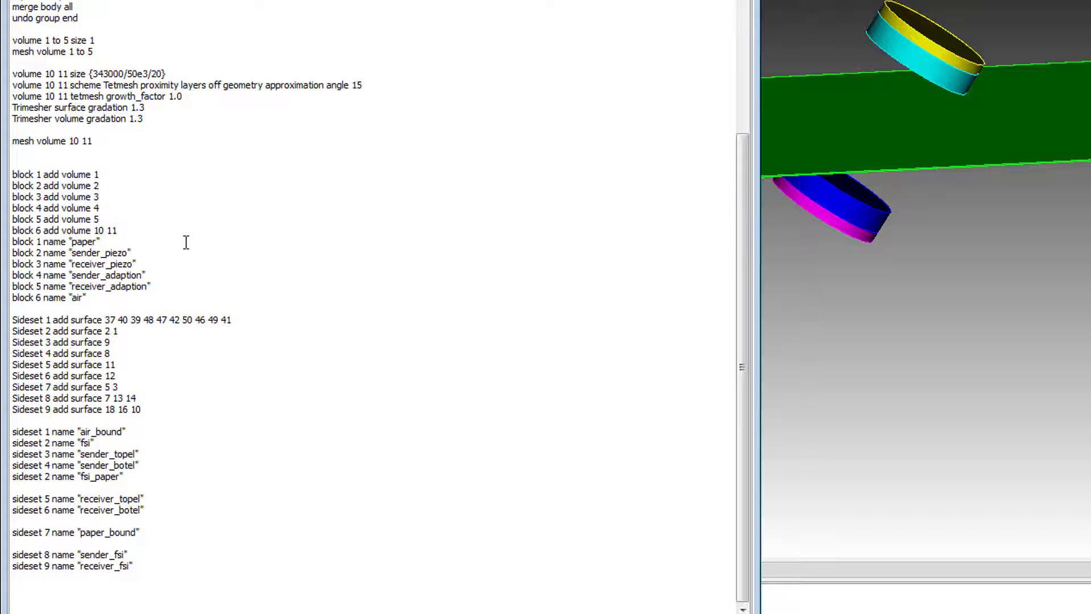
pyautogui.press('Up')
pyautogui.press('Up')
pyautogui.press('Up')
pyautogui.press('Up')
pyautogui.press('Up')
pyautogui.press('Up')
pyautogui.press('Up')
pyautogui.press('Up')
pyautogui.press('Up')
pyautogui.press('Up')
pyautogui.press('Up')
pyautogui.hotkey('shift', 'End')
pyautogui.hotkey('ctrl', 'v')
# Delete the obsolete sideset 2 name "fsi_paper" command and the blank line before the sideset 5 name command.
pyautogui.press('Home')
pyautogui.hotkey('shift', 'End')
pyautogui.press('Delete')
pyautogui.press('Delete')
pyautogui.press('Delete')
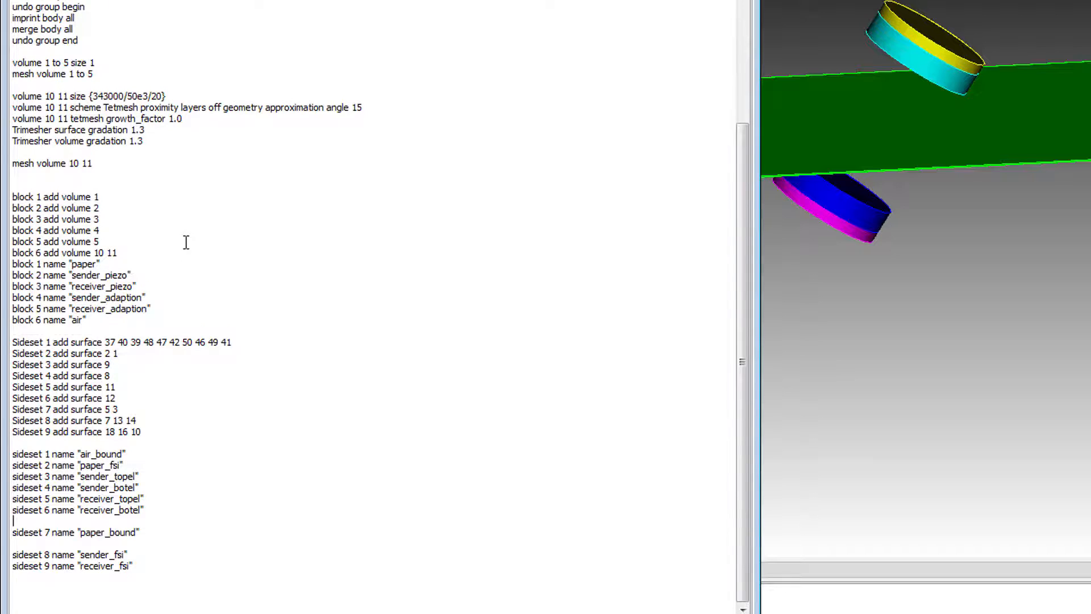
# Remove the blank lines above and below the sideset 7 name "paper_bound" command.
pyautogui.press('Delete')
pyautogui.press('Down')
pyautogui.press('Delete')
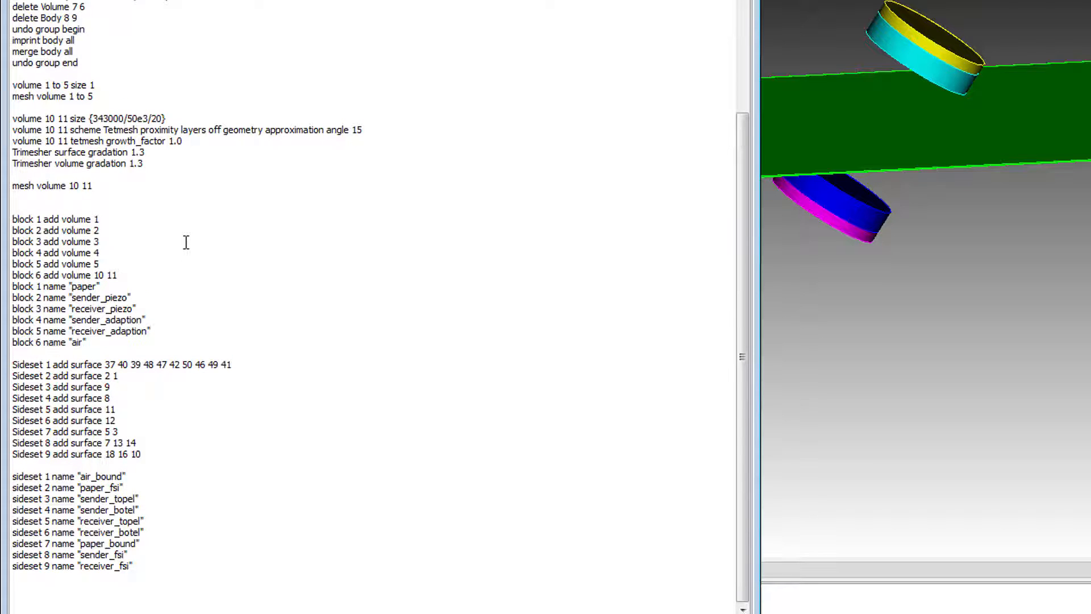
# Add the comments "# reset the model" above the reset command and "# specify some parameters" above the parameter list, separated by a blank line.
pyautogui.scroll(14, 185, 242)
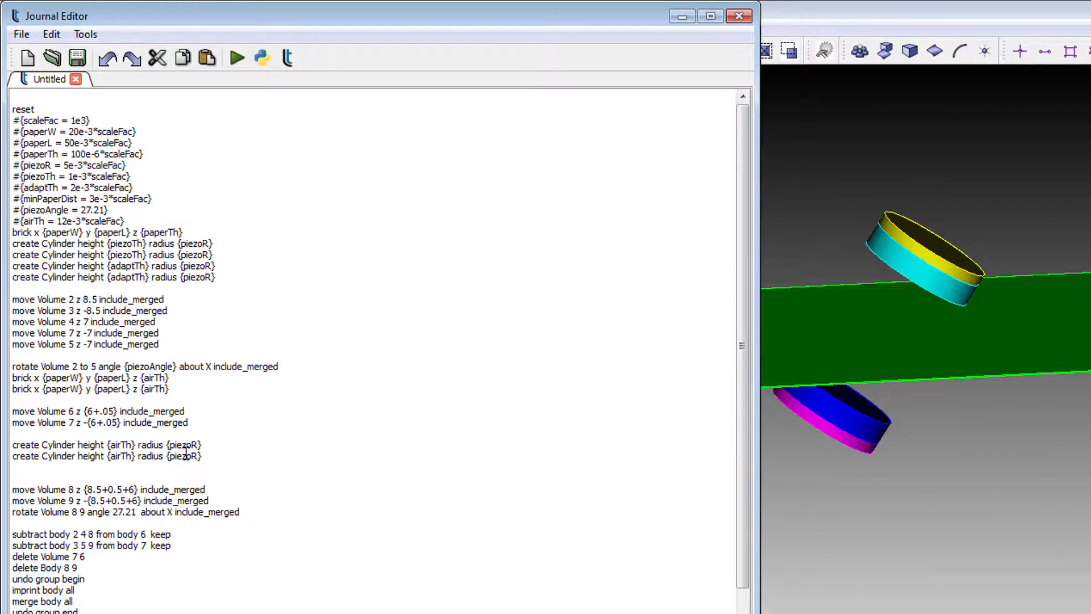
pyautogui.write('# reset the model')
pyautogui.press('Return')
pyautogui.press('Return')
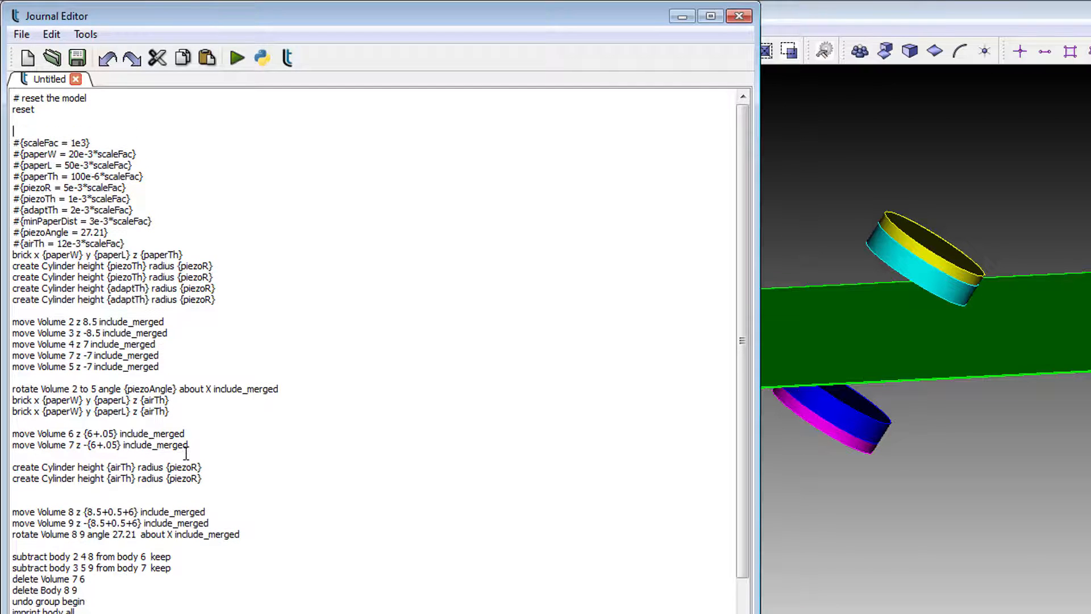
pyautogui.write('# specify some parameters')
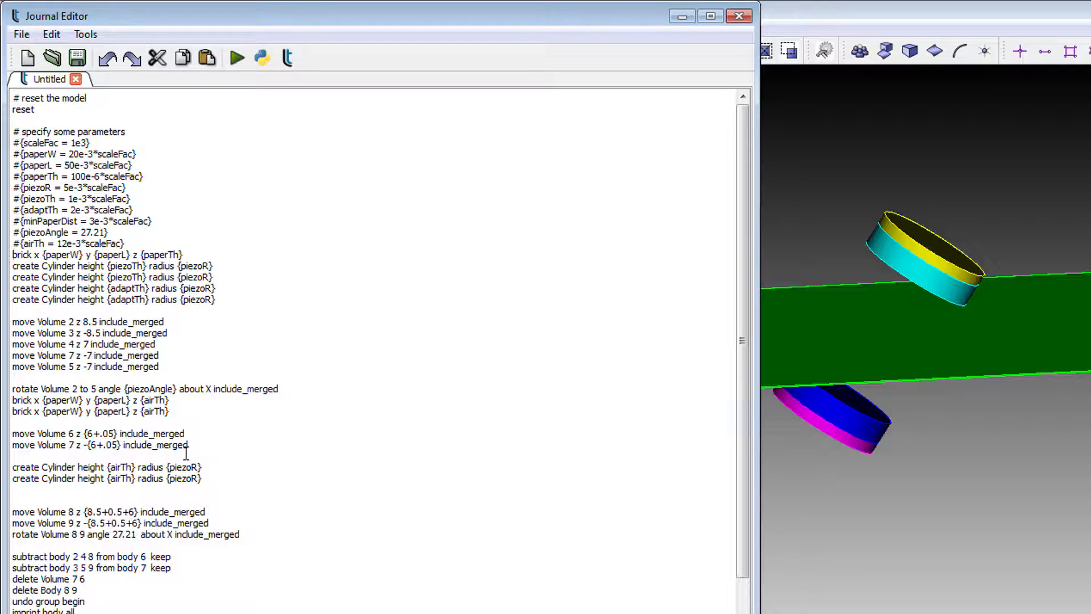
# Insert the heading comment "# create geometry" between the parameter list and the first brick command, with a blank line before it.
pyautogui.press('Return')
pyautogui.press('Return')
pyautogui.write('# create ge')
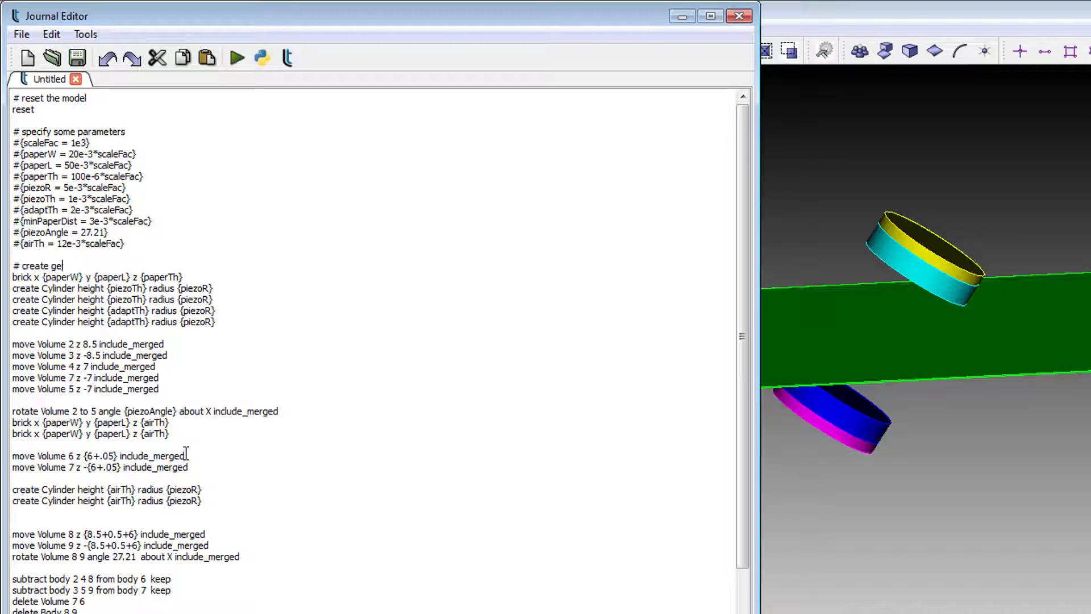
pyautogui.write('ometry')
pyautogui.press('Return')
pyautogui.press('Return')
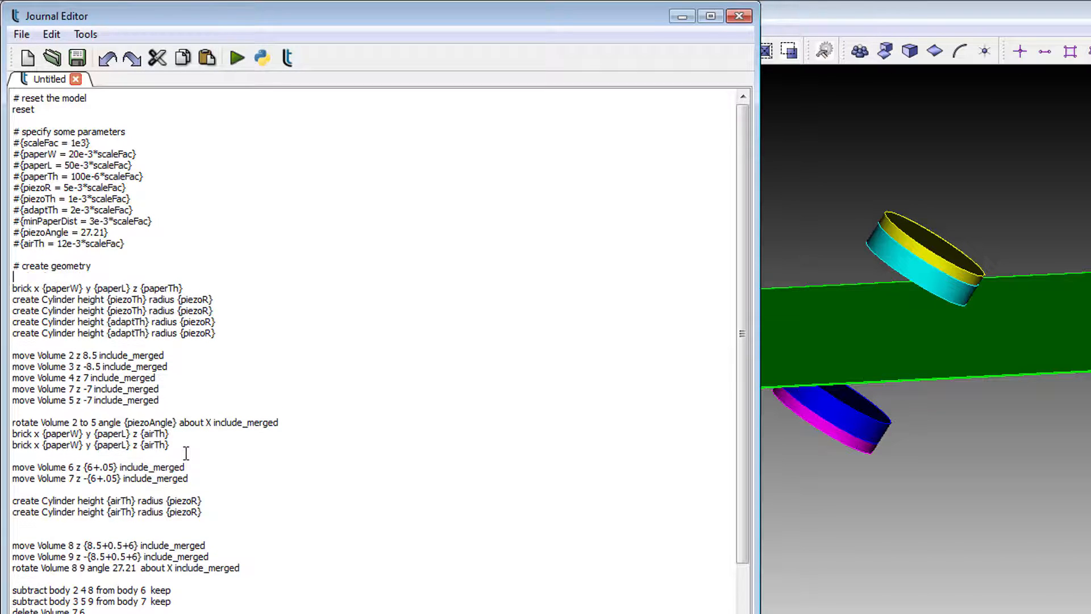
# Label the first brick command with the comment "# paper" and separate it from the cylinder commands with a blank line.
pyautogui.write('# paper')
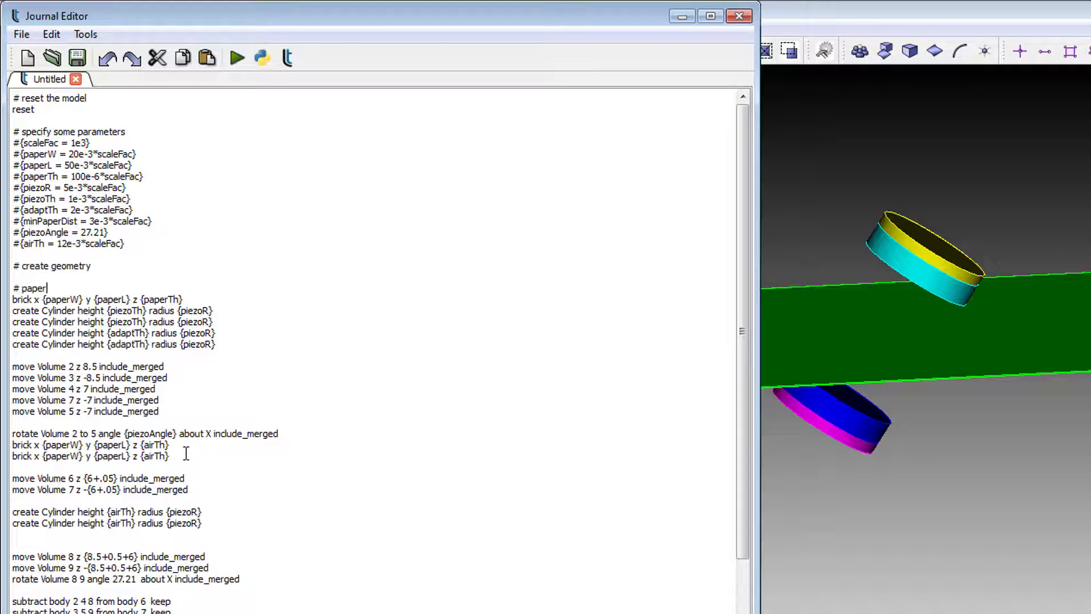
pyautogui.press('Home')
pyautogui.hotkey('shift', 'End')
pyautogui.press('Down')
pyautogui.press('Down')
pyautogui.press('Return')
pyautogui.press('Return')
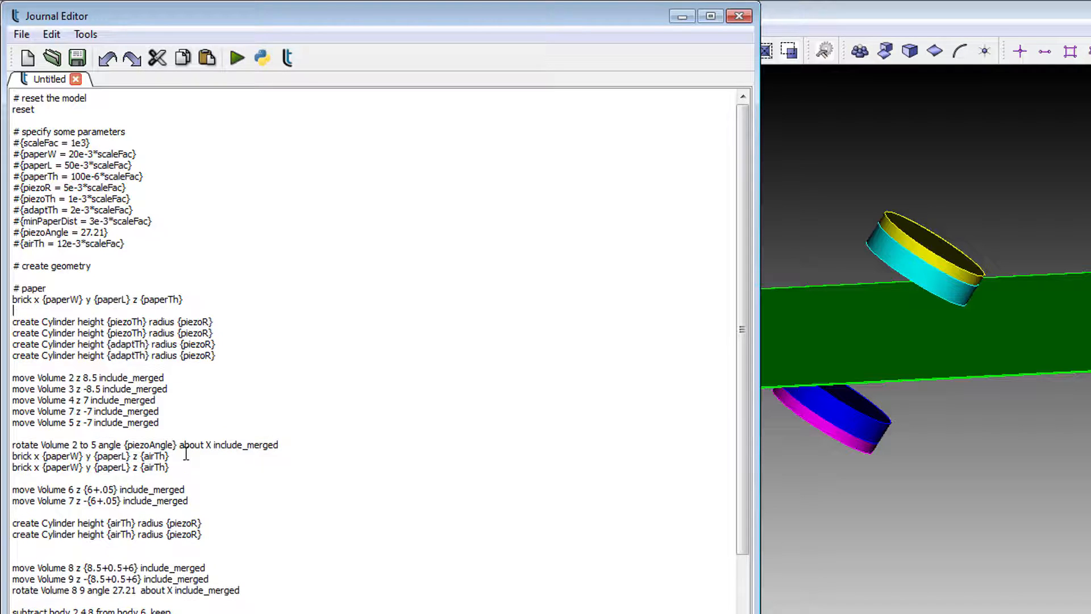
# Add the comment "# piezos" above the two piezoTh cylinder commands.
pyautogui.write('# ')
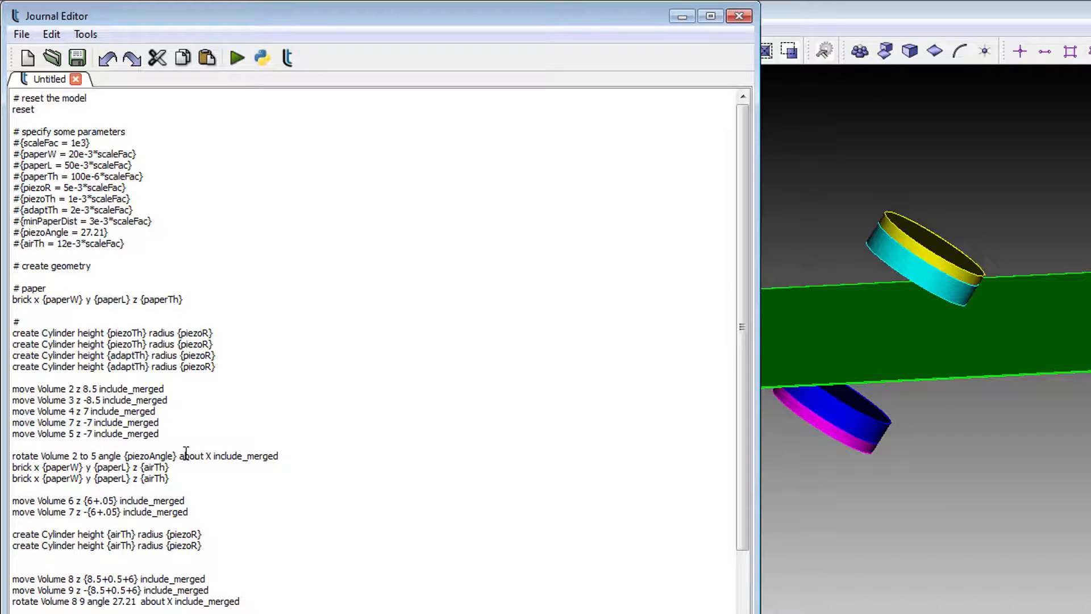
pyautogui.write('piezos')
pyautogui.press('Down')
pyautogui.press('Down')
# Insert a blank line and the comment "# adaption layers" above the two adaptTh cylinder commands.
pyautogui.press('End')
pyautogui.press('Return')
pyautogui.press('Return')
pyautogui.write('# paper')
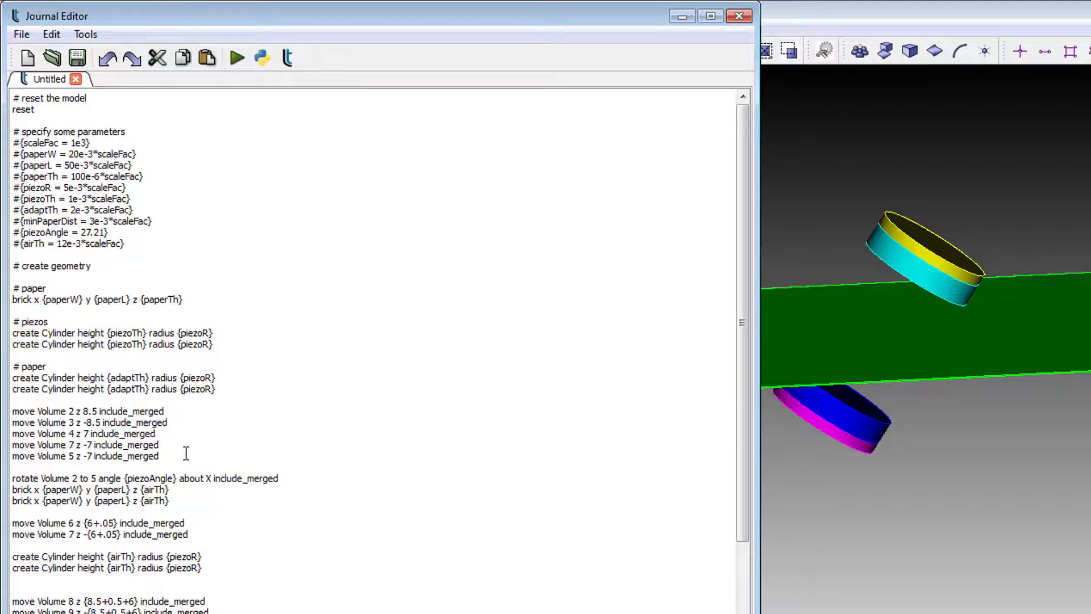
pyautogui.hotkey('ctrl', 'BackSpace')
pyautogui.write('adaption layers')
# Add a blank line after the adaption layer cylinders and delete the obsolete move Volume 7 z -7 command.
pyautogui.press('Down')
pyautogui.press('Return')
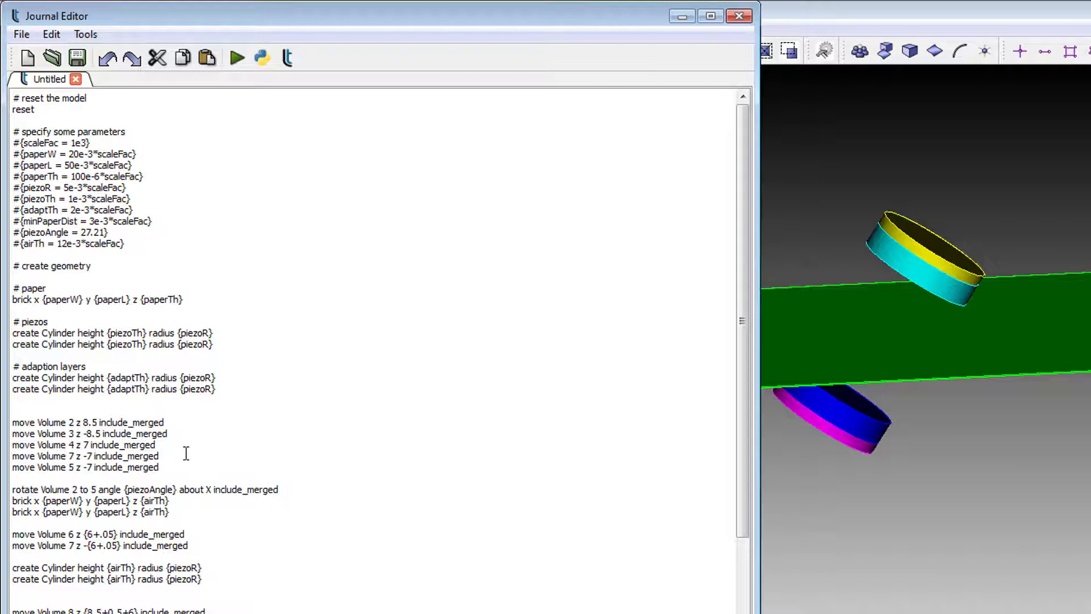
pyautogui.press('Down')
pyautogui.press('Down')
pyautogui.press('Down')
pyautogui.press('Down')
pyautogui.press('Down')
pyautogui.hotkey('shift', 'End')
pyautogui.press('Up')
pyautogui.press('Home')
pyautogui.hotkey('shift', 'End')
pyautogui.press('Delete')
pyautogui.press('Delete')
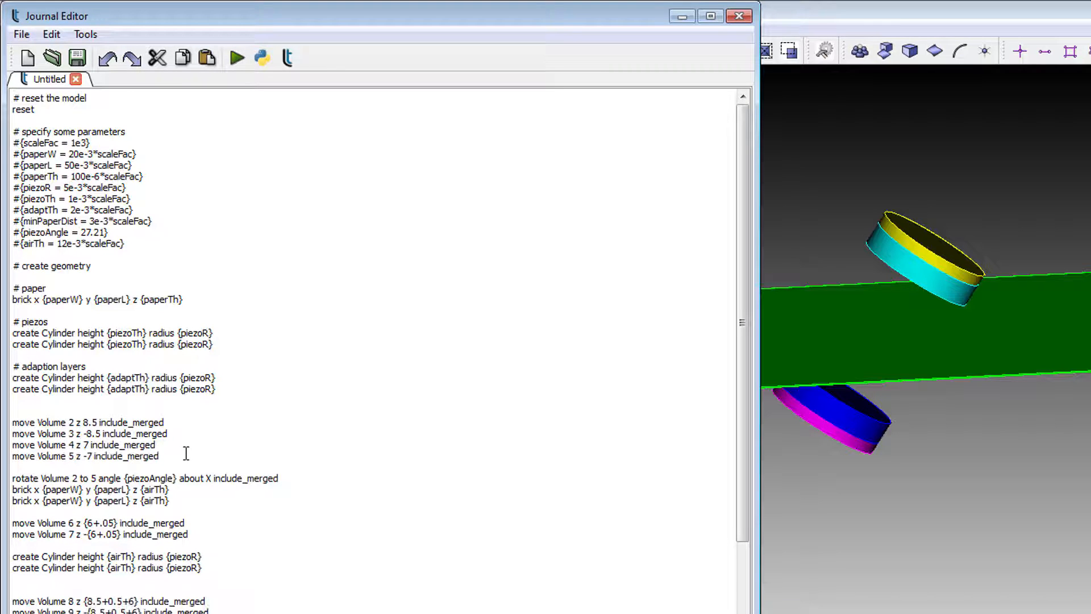
# Add the comment "# move and rotate piezos and adaption layers" above the move Volume 2 command.
pyautogui.write('# ,ove')
pyautogui.press('BackSpace')
pyautogui.press('BackSpace')
pyautogui.press('BackSpace')
pyautogui.press('BackSpace')
pyautogui.write('move and rotate piezos and ')
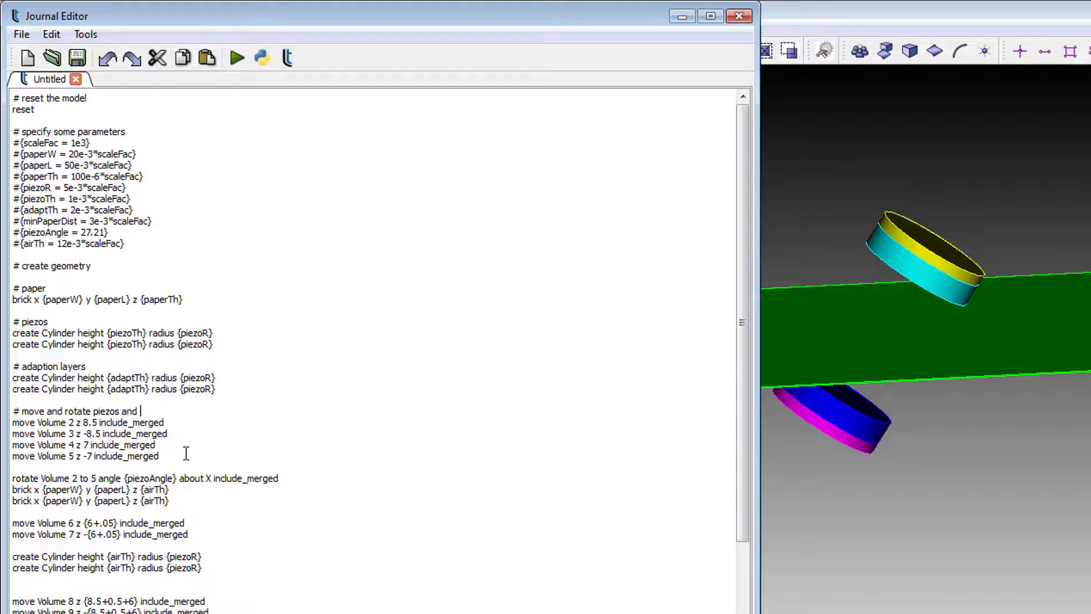
pyautogui.write('adaption layers')
# Remove the blank line between the move Volume 5 command and the rotate Volume 2 to 5 command.
pyautogui.press('Down')
pyautogui.press('Down')
pyautogui.press('Down')
pyautogui.press('Down')
pyautogui.press('Down')
pyautogui.press('Delete')
# Insert a blank line and the comment "# create air volumes" above the two airTh brick commands.
pyautogui.press('End')
pyautogui.press('Return')
pyautogui.press('Return')
pyautogui.write('# c')
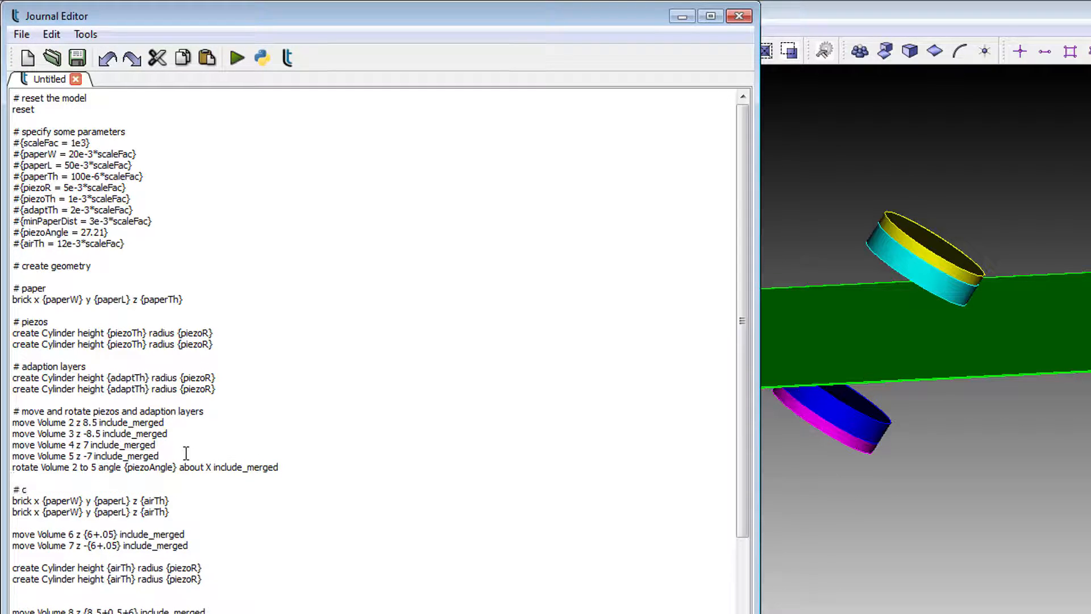
pyautogui.write('reate air volumes')
# Insert the comment "# create cylinders to cut out air" above the two airTh cylinder commands, set off by extra blank lines.
pyautogui.press('Down')
pyautogui.press('Down')
pyautogui.press('Down')
pyautogui.press('Down')
pyautogui.press('Down')
pyautogui.press('Down')
pyautogui.press('Return')
pyautogui.press('Return')
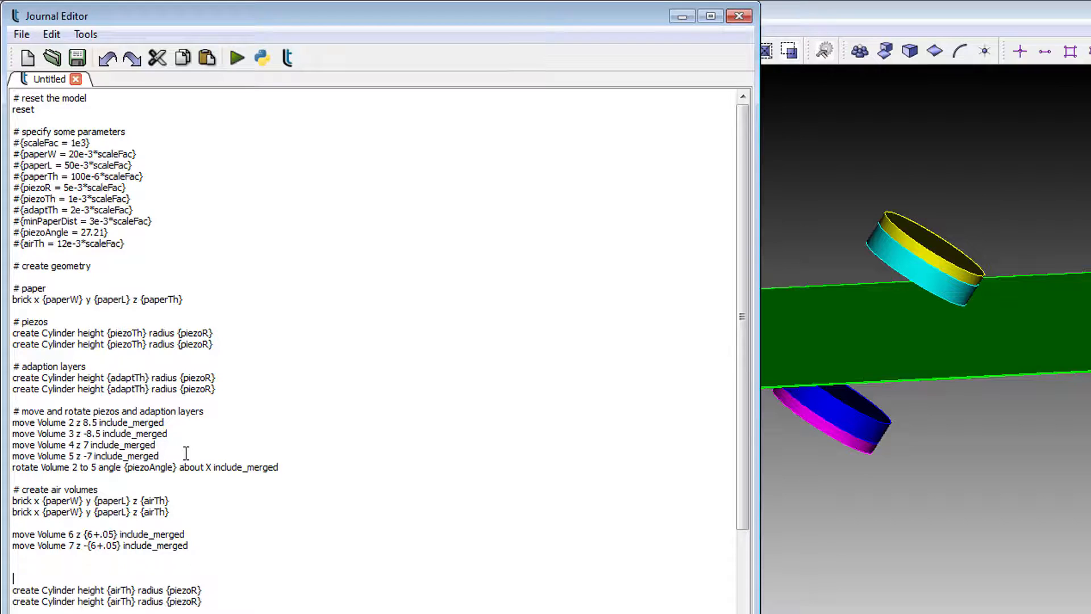
pyautogui.write('# create')
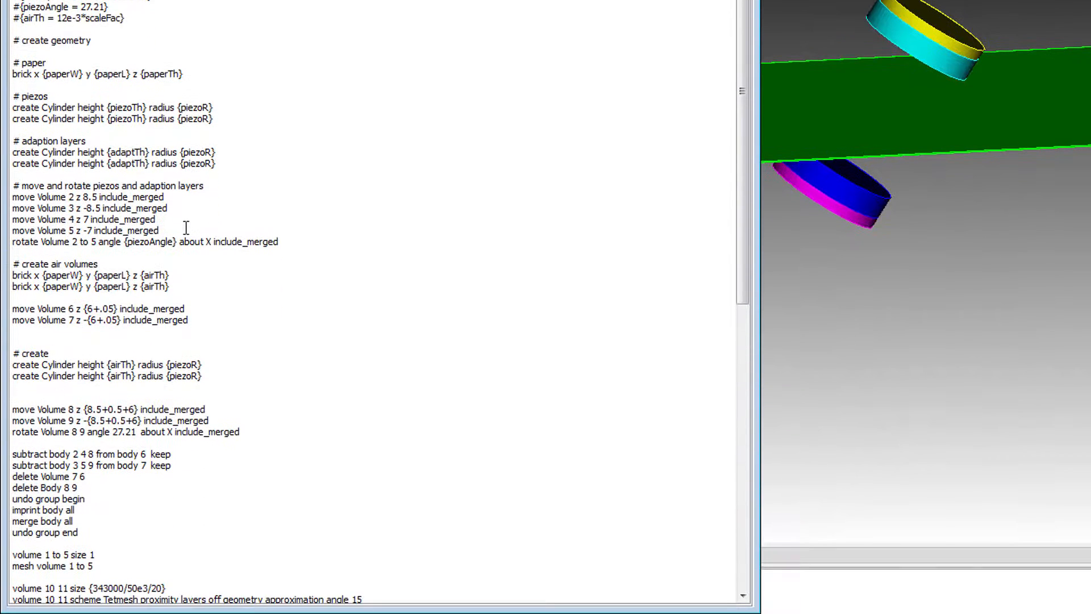
pyautogui.write(' cylinders to ctut o')
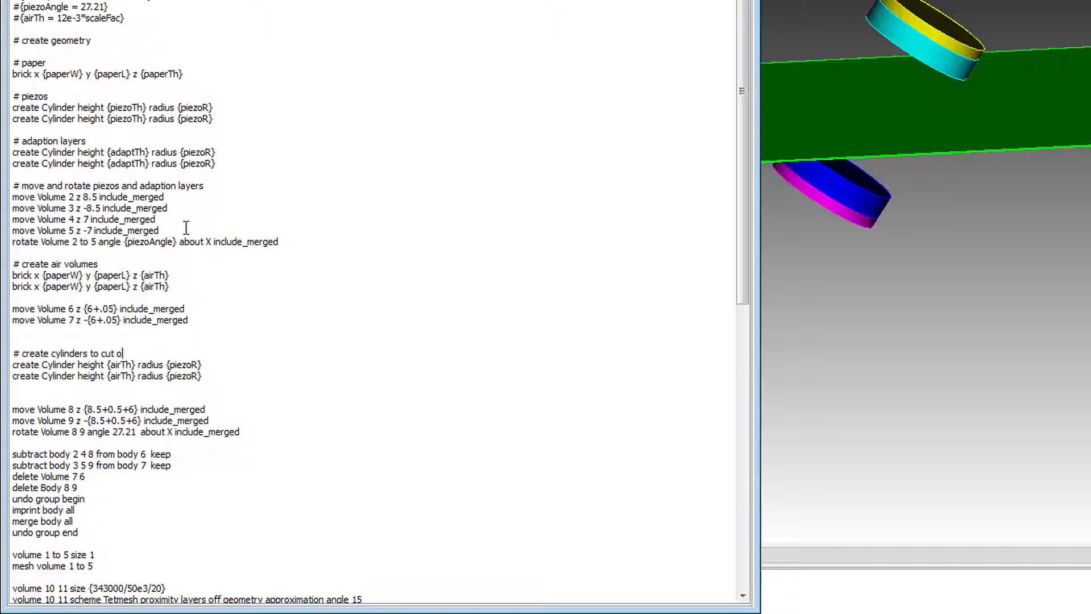
pyautogui.write('ut air')
# Insert the word "helper" before "cylinders" in that comment and remove the extra blank line below the airTh cylinder commands.
pyautogui.hotkey('ctrl', 'Left')
pyautogui.hotkey('ctrl', 'Left')
pyautogui.hotkey('ctrl', 'Left')
pyautogui.hotkey('ctrl', 'Left')
pyautogui.hotkey('ctrl', 'Left')
pyautogui.write('helper')
pyautogui.press('Down')
pyautogui.press('Down')
pyautogui.press('Down')
pyautogui.press('Delete')
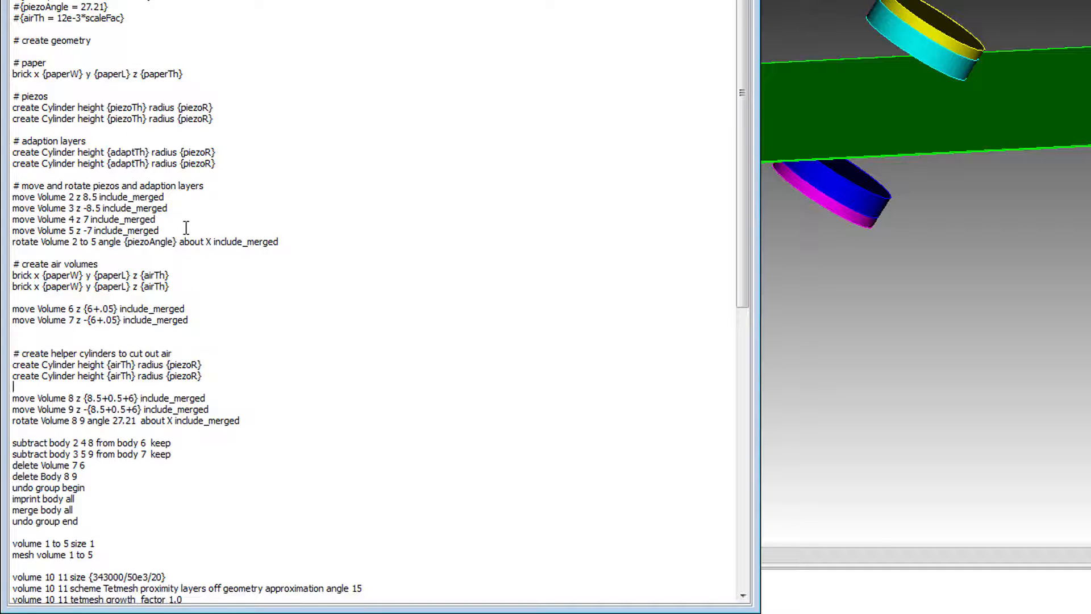
# Add the comments "# do boolean operations" above the subtract commands and "# delete unused bodies" above the delete commands, separated by a blank line.
pyautogui.press('Return')
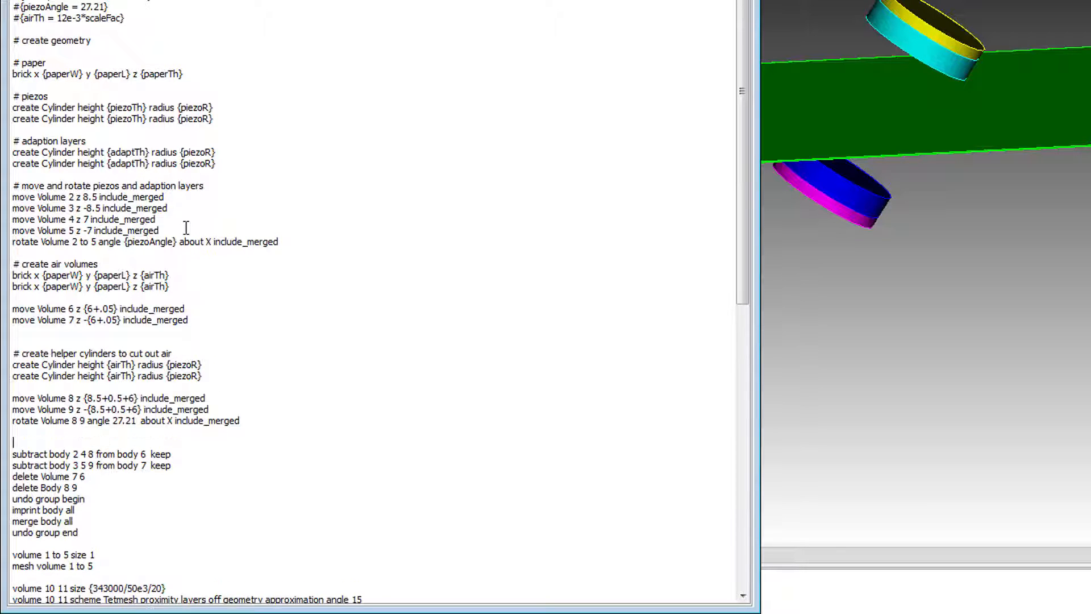
pyautogui.write('# do boolean operations')
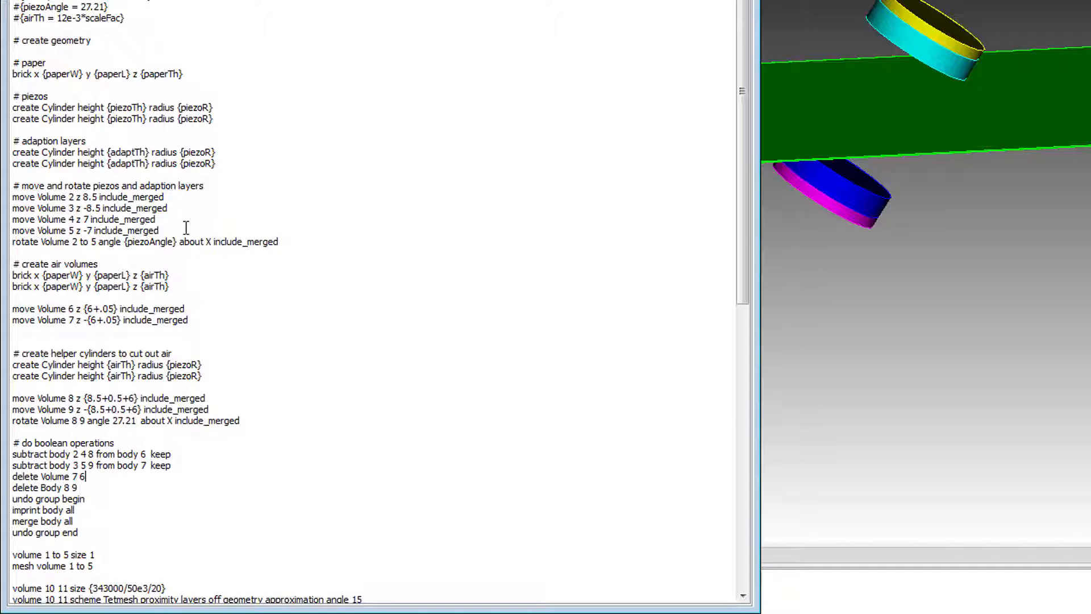
pyautogui.press('Return')
pyautogui.press('Return')
pyautogui.press('Up')
pyautogui.write('#')
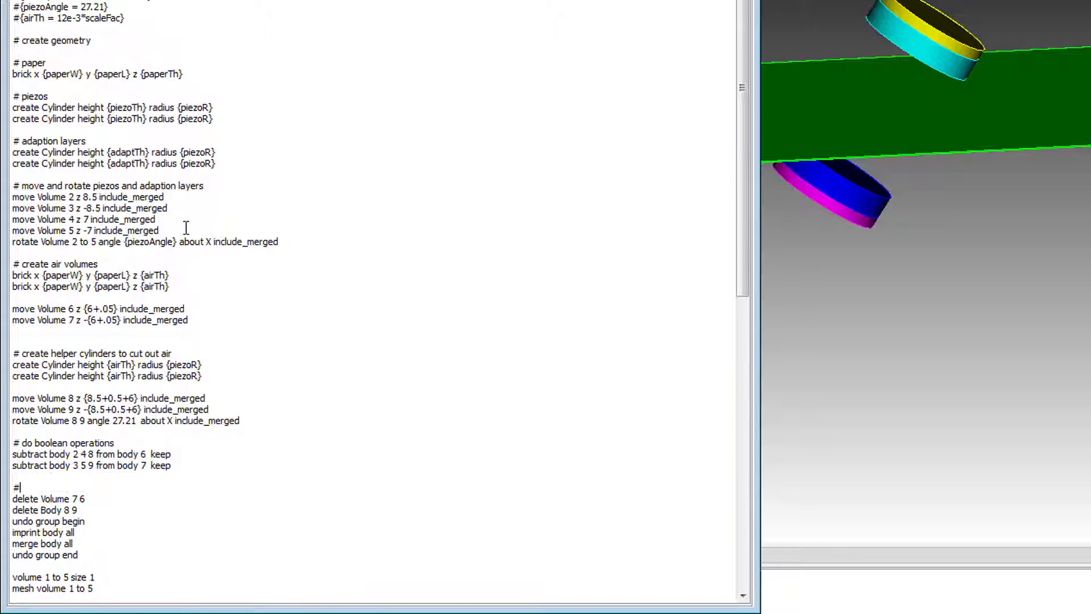
pyautogui.write(' delete unused bodies')
# Insert a blank line and the comment "# imprint and merge all volumes for a conform mesh" above the undo group begin command.
pyautogui.press('Return')
pyautogui.press('Return')
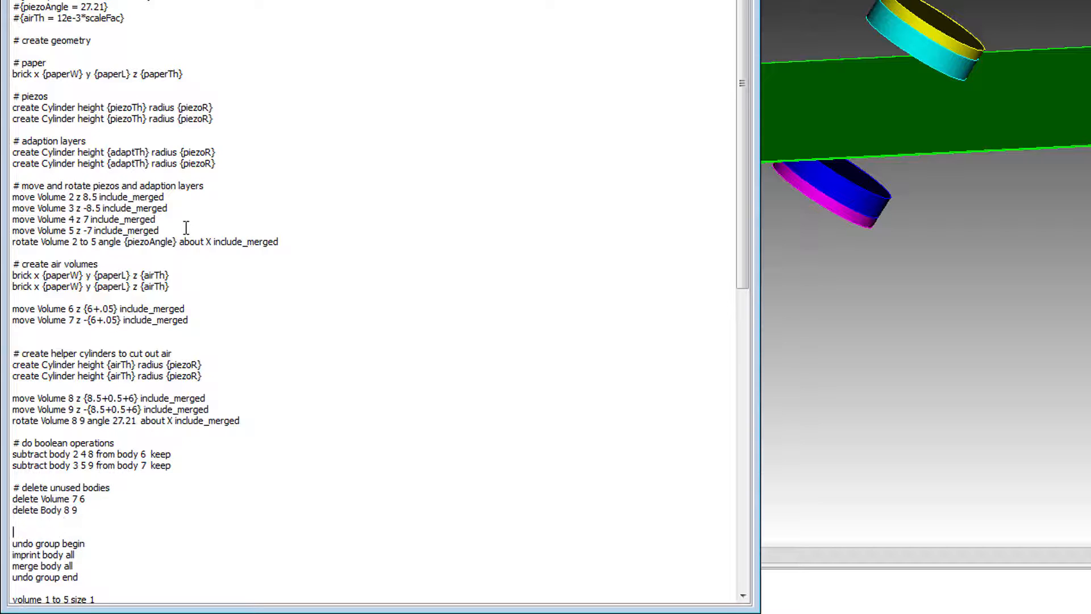
pyautogui.write('# imprint and merge all volumes fo')
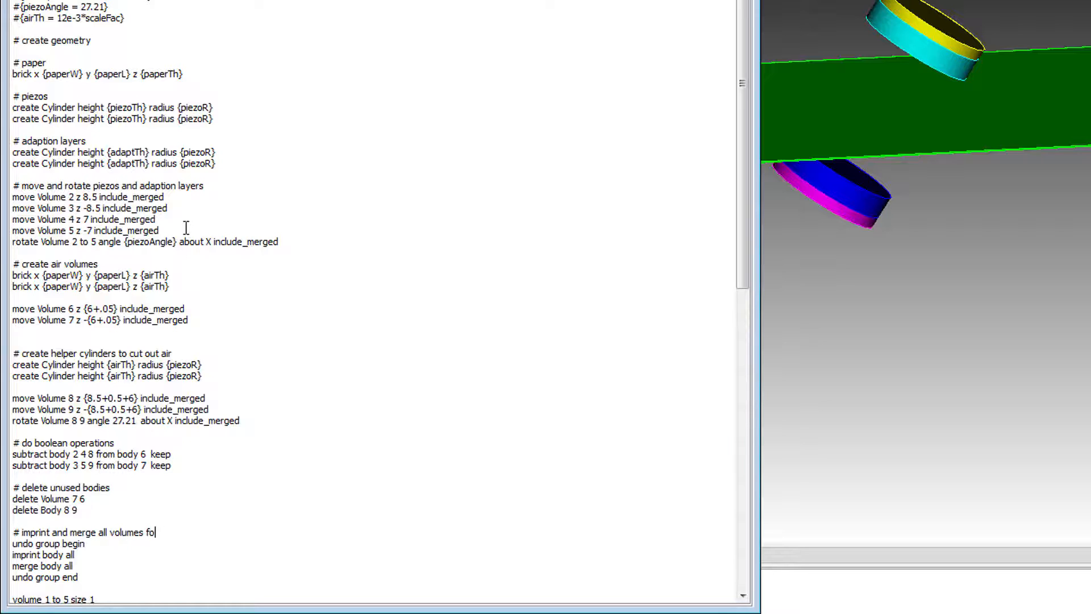
pyautogui.write('r a conform mesh')
# Insert the comment "# start meshing" above the volume 1 to 5 size command, with an extra blank line before it.
pyautogui.hotkey('ctrl', 'End')
pyautogui.press('Up')
pyautogui.press('Up')
pyautogui.press('Up')
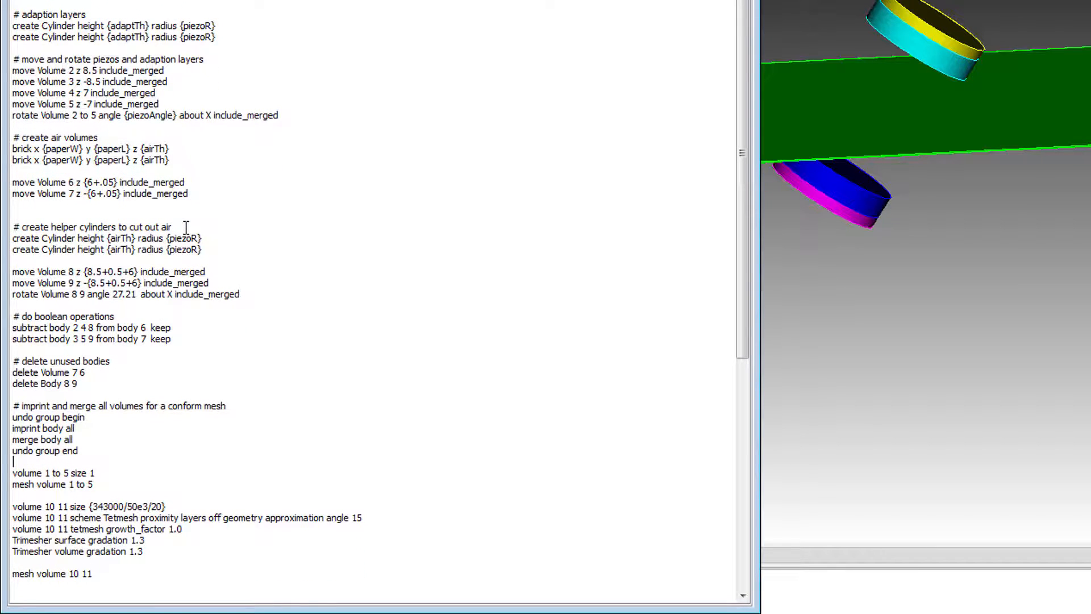
pyautogui.press('Return')
pyautogui.press('Return')
pyautogui.write('# start meshing')
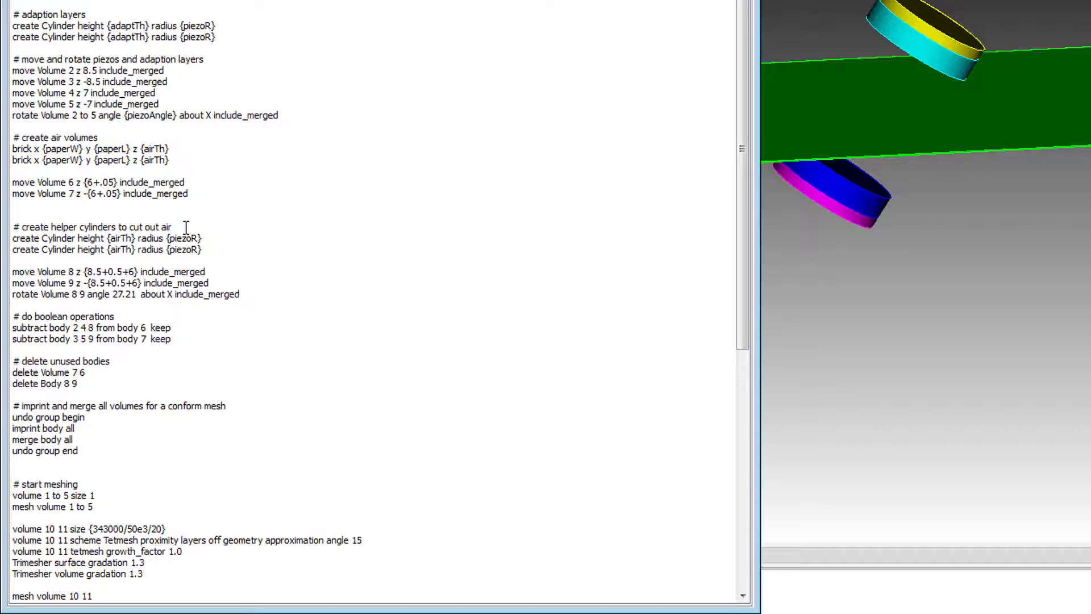
# Define the parameter #{eSizePaper = 1e-3*scaleFac} below the airTh parameter, set off by blank lines.
pyautogui.scroll(4, 186, 228)
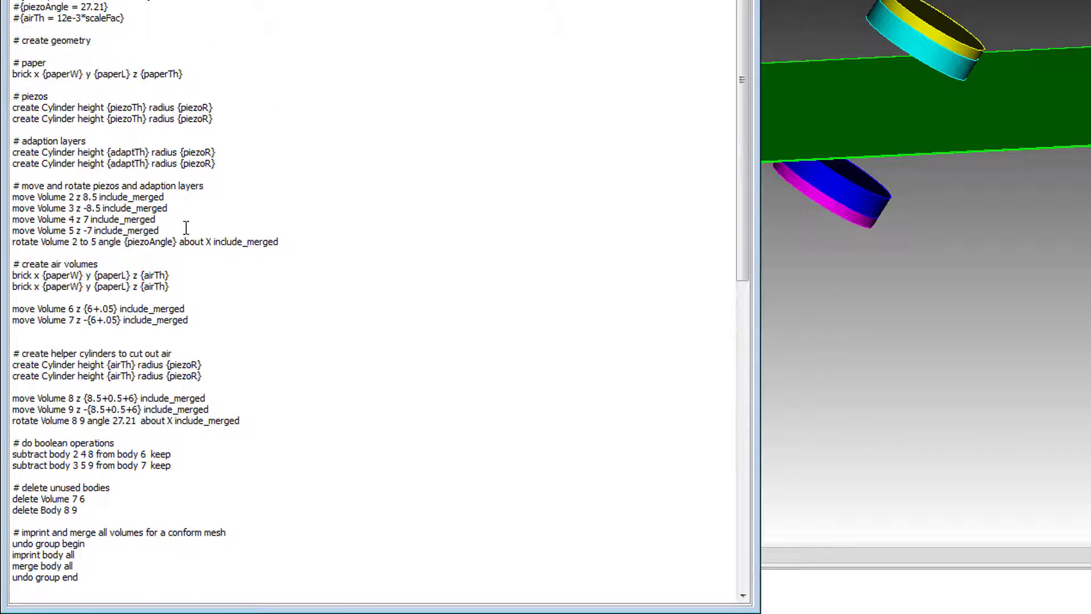
pyautogui.press('Down')
pyautogui.press('Down')
pyautogui.press('Return')
pyautogui.press('Return')
pyautogui.press('Up')
pyautogui.write('#')
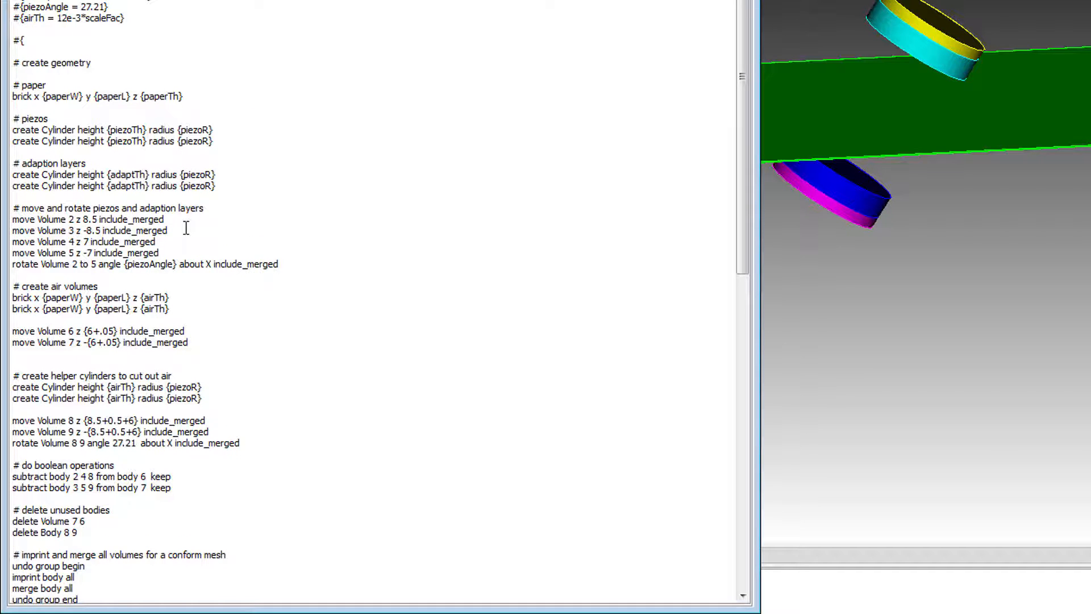
pyautogui.write('{eSizePaper = 1e-3*scaleFac}')
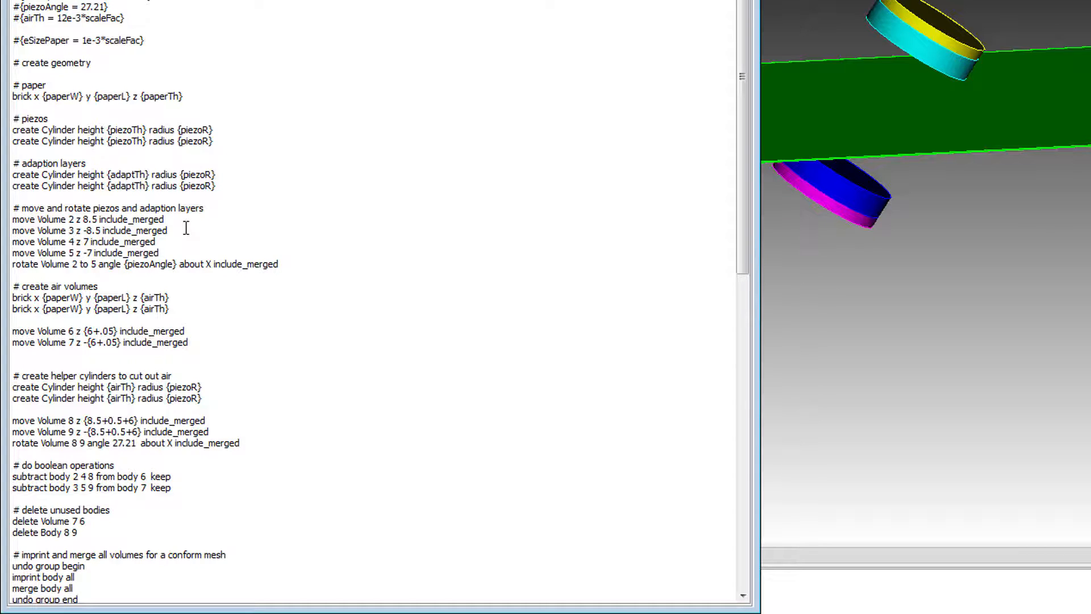
# Define the parameter #{eSizePiezo = 1e-3*scaleFac} below eSizePaper.
pyautogui.press('Return')
pyautogui.write('#{e')
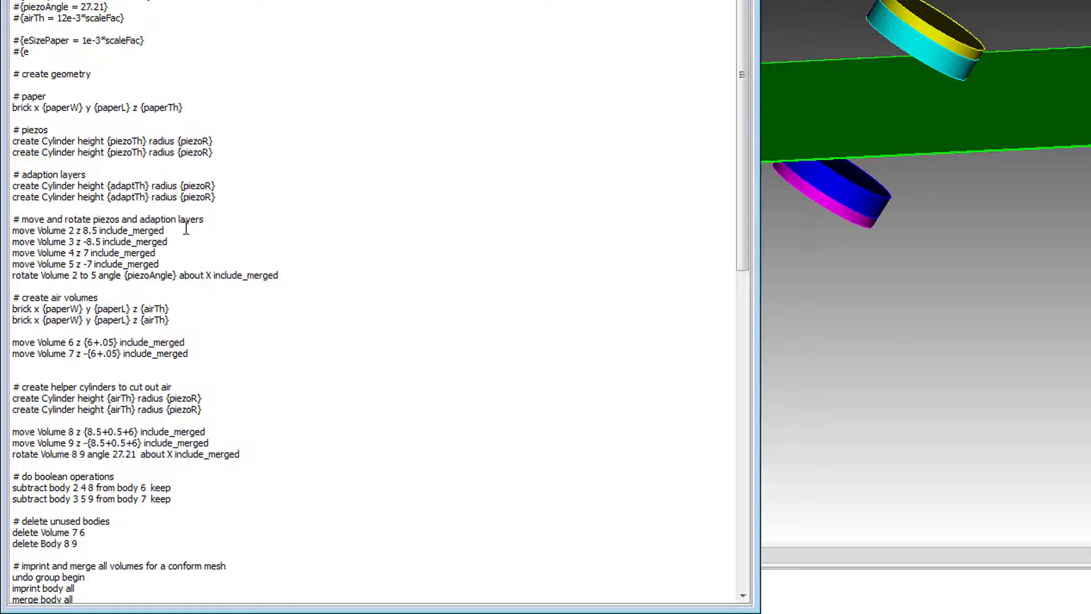
pyautogui.write('SizePiezo = 1e-3*scaleFac}')
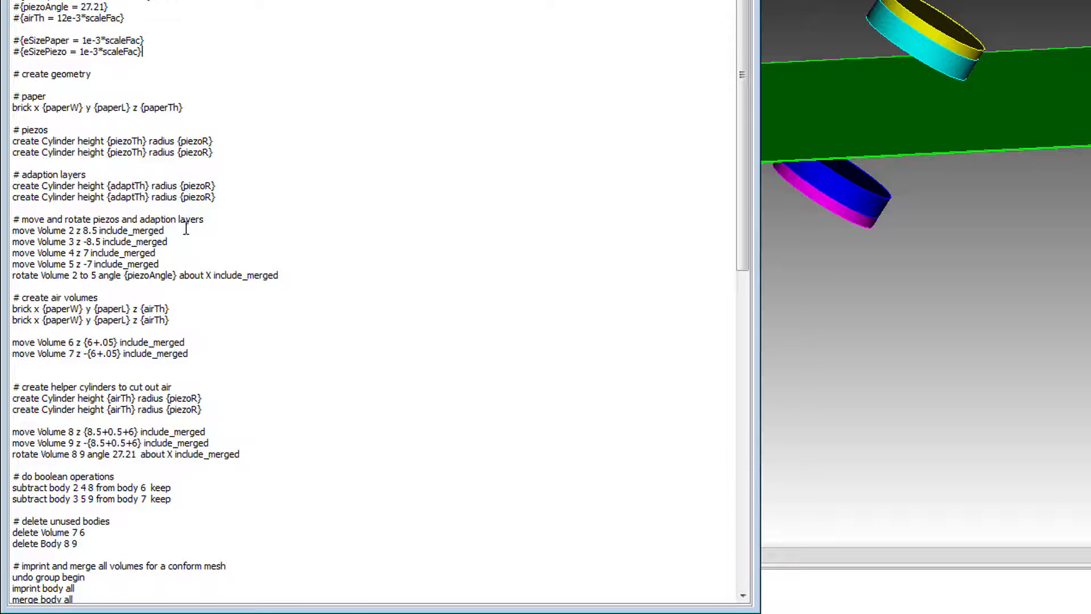
# Start an eSizeAir parameter definition on a new line below eSizePiezo, leaving its value open.
pyautogui.press('Return')
pyautogui.write('#{e')
pyautogui.press('BackSpace')
pyautogui.press('BackSpace')
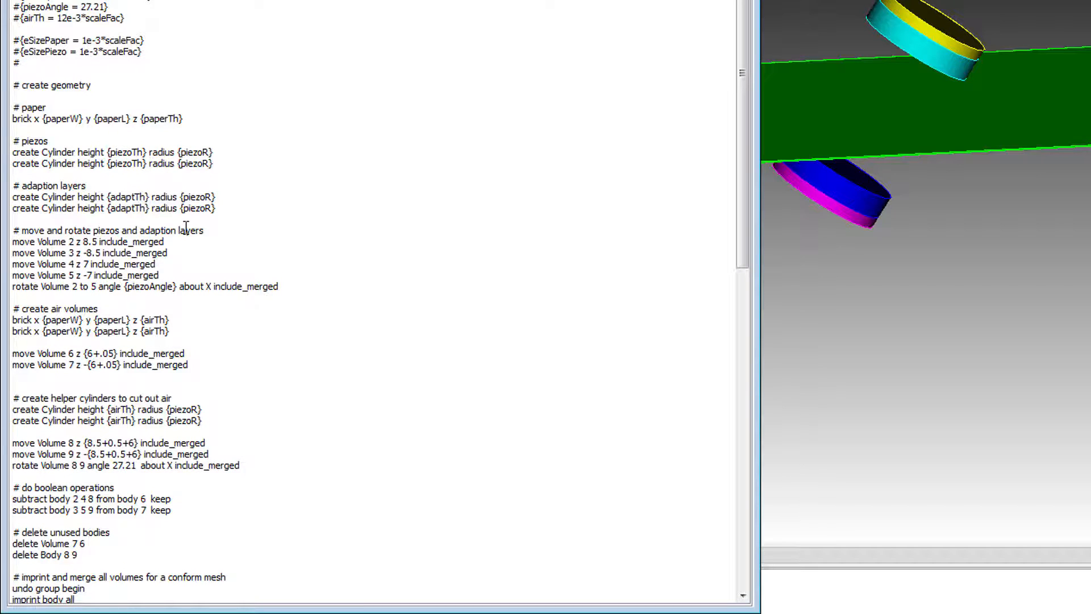
pyautogui.write('{eSizeAir')
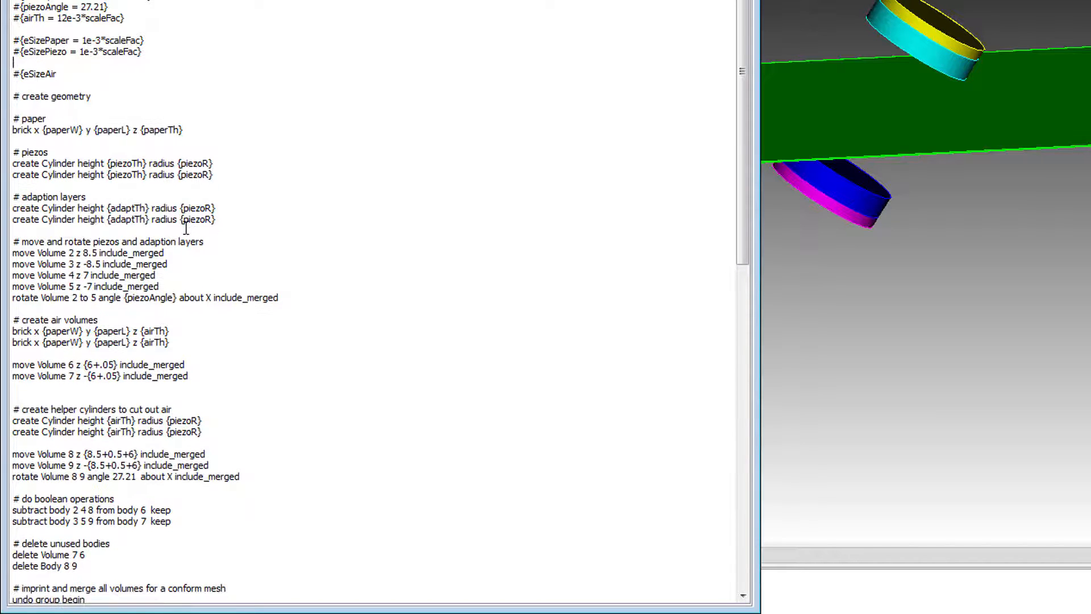
# Define the parameters #{cAir = 343} and #{fMax = 50e-3} above the eSizeAir definition.
pyautogui.press('Home')
pyautogui.press('Return')
pyautogui.write('#{cAir = 343}')
pyautogui.press('Return')
pyautogui.write('#{')
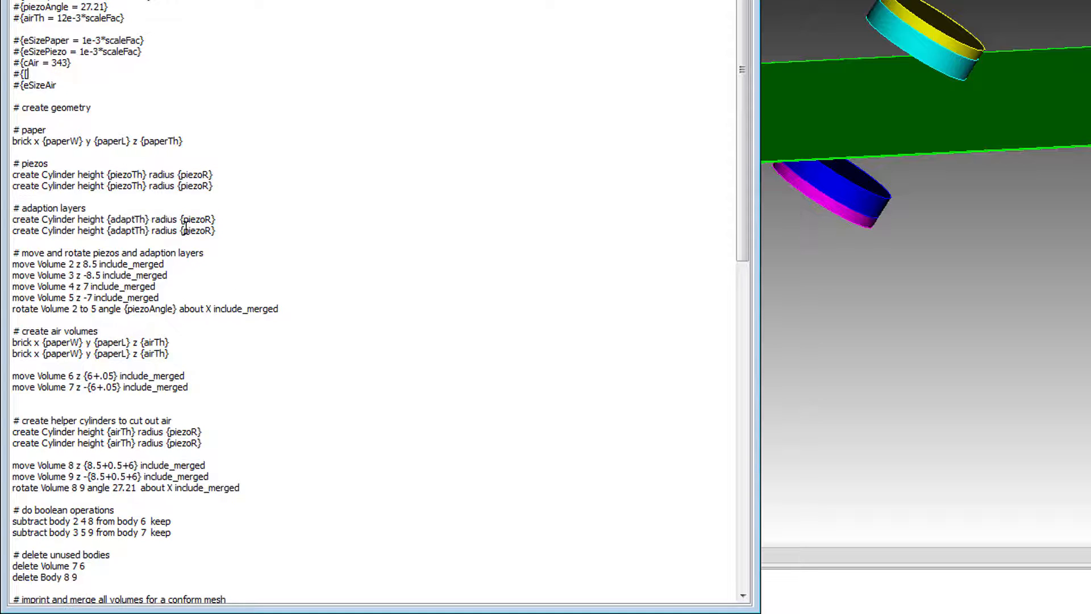
pyautogui.write('fMax = 50e-3}')
# Define the parameter #{elemPerLambda = 20} on a new line between the fMax and eSizeAir definitions.
pyautogui.press('Return')
pyautogui.write('#')
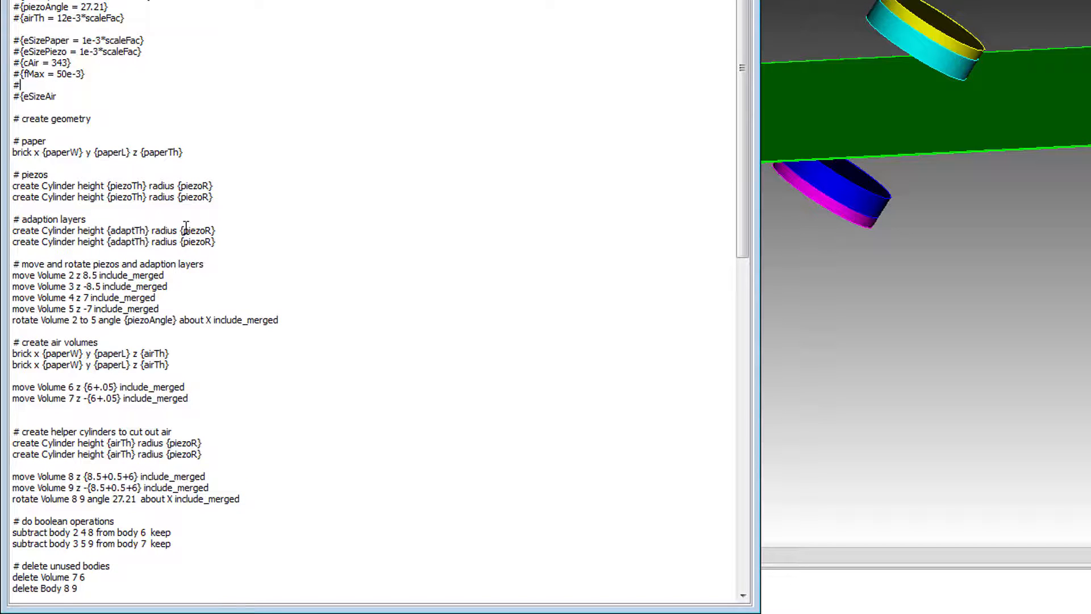
pyautogui.write('{elemP')
pyautogui.write('erLambda')
pyautogui.write('  = 20} #{eSizeAir')
# Complete the open air element size parameter as #{eSizeAir = cAir/fMax/elemPerLambda*scaleFac}.
pyautogui.write(' = ')
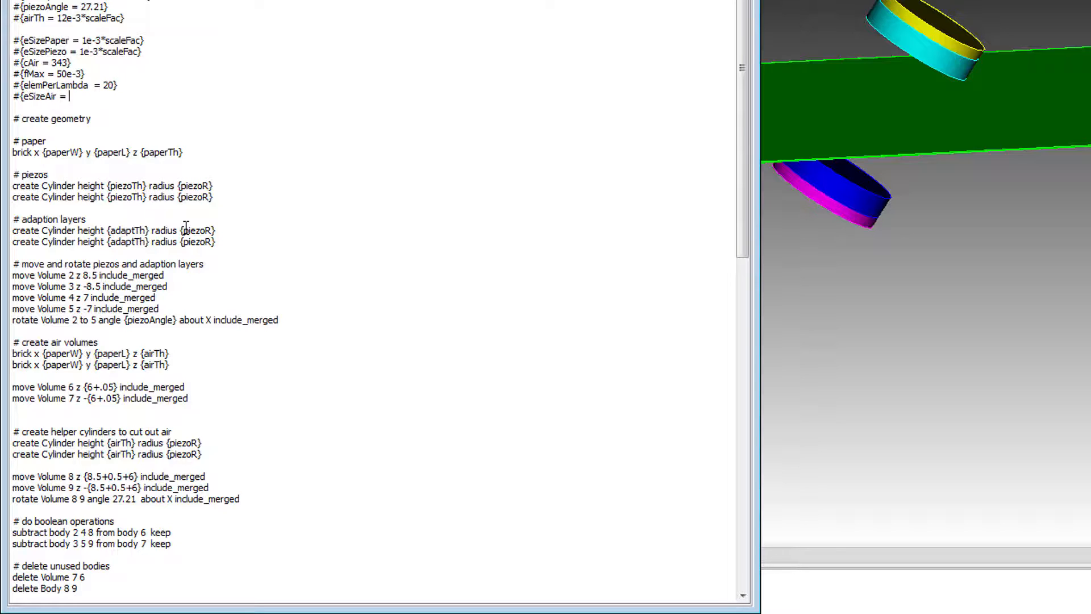
pyautogui.write('cAir/fMax/elemPerLamb')
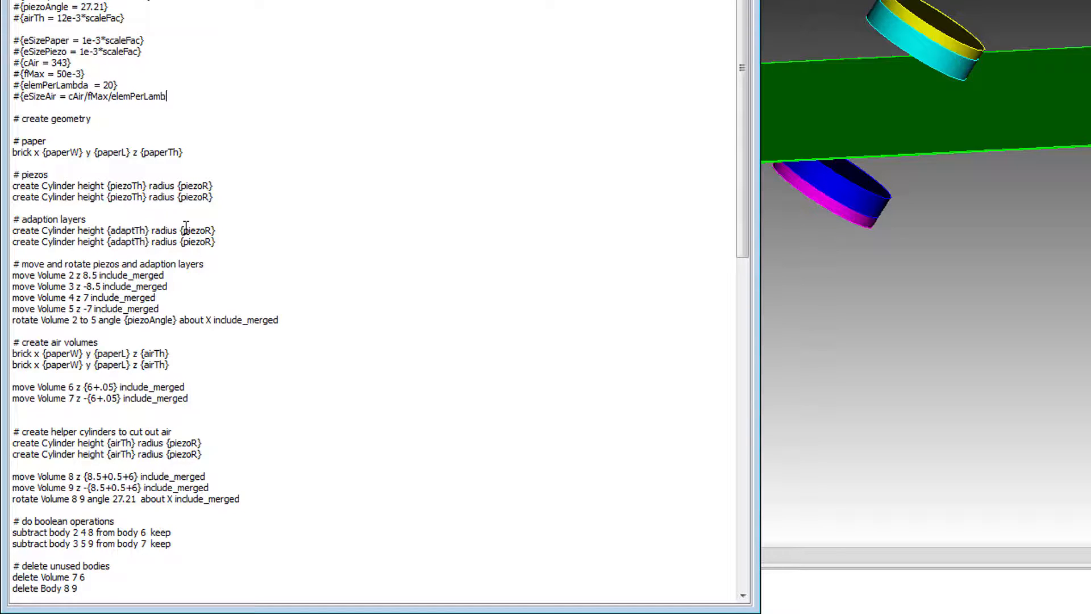
pyautogui.write('da*scaleFac}')
# Add a separate size line for volume 1 using {eSizePaper} under the start meshing comment and limit the existing size line to volumes 2 to 5.
pyautogui.scroll(-12, 145, 296)
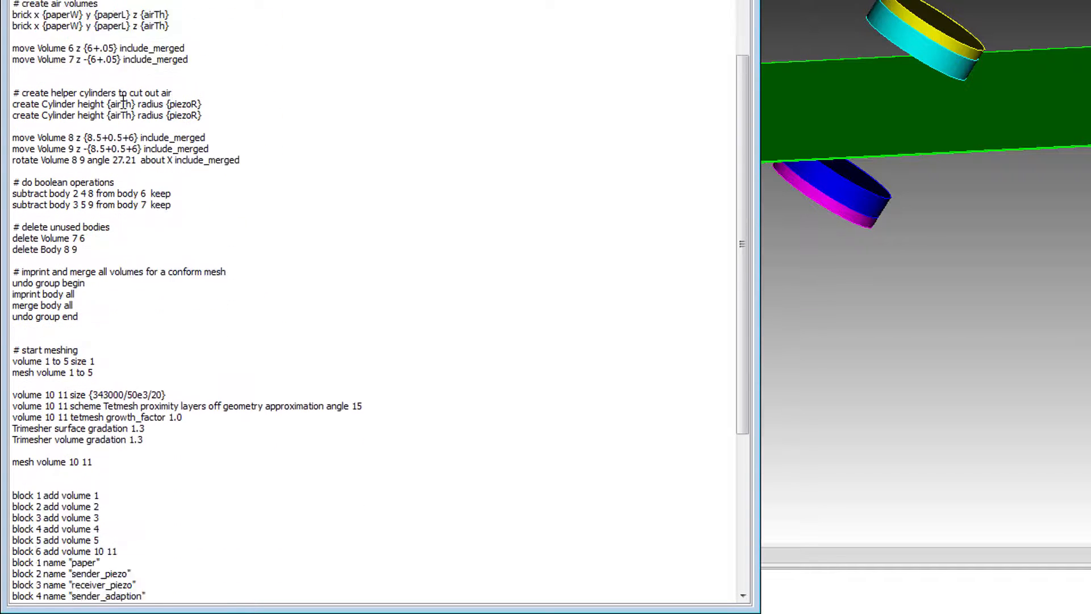
pyautogui.scroll(-4, 146, 296)
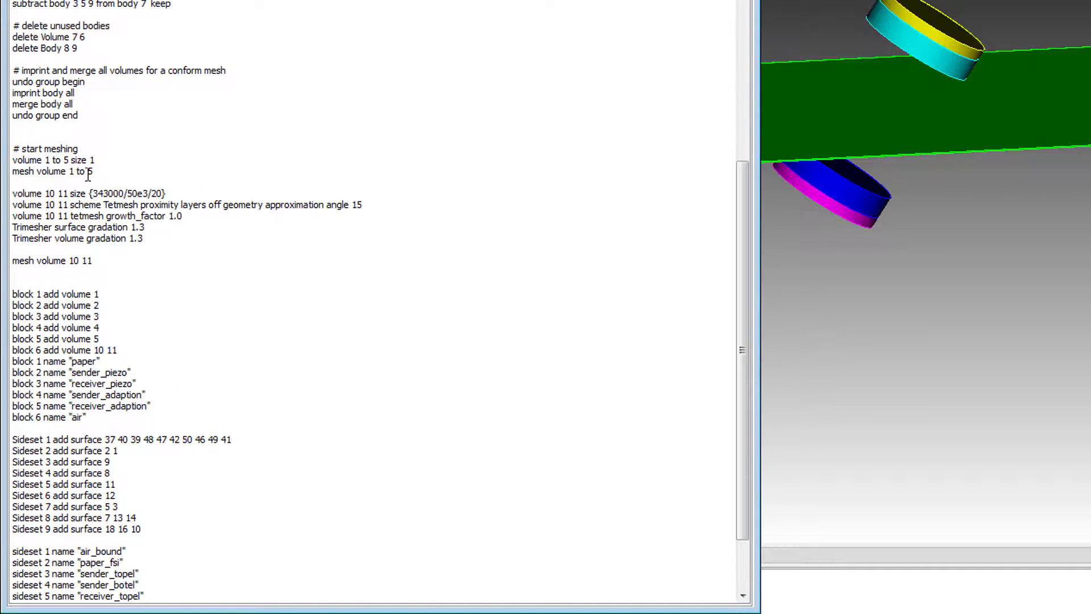
pyautogui.click(47, 161)
pyautogui.press('Home')
pyautogui.press('Return')
pyautogui.press('Up')
pyautogui.write('volume')
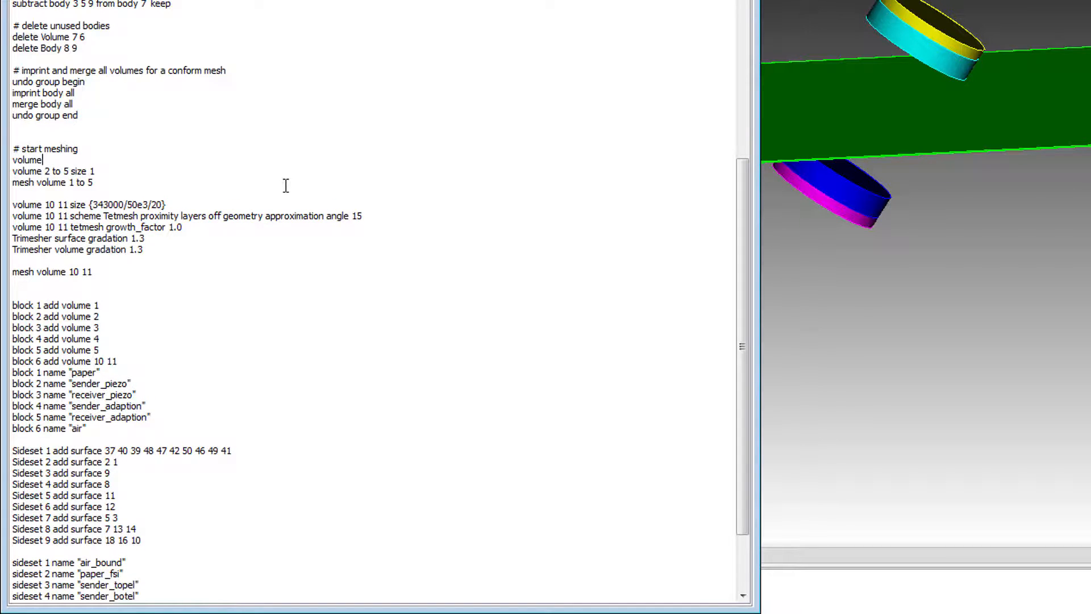
pyautogui.write(' 1 size 6{eSizePaper}')
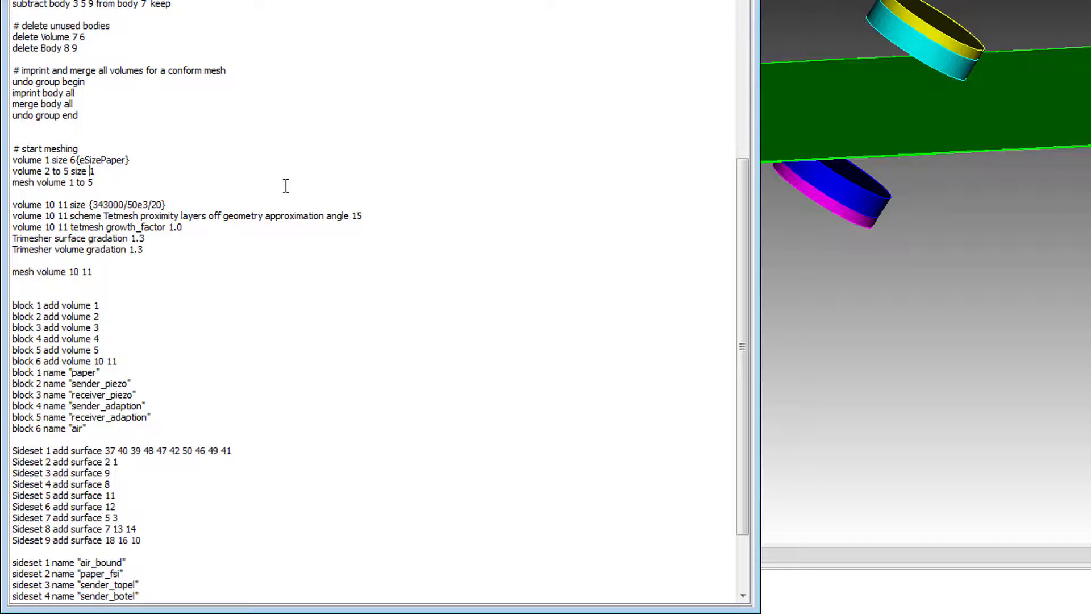
# Replace the size of volumes 2 to 5 with {eSizePiezo} and remove the stray 6 before {eSizePaper}.
pyautogui.press('Delete')
pyautogui.press('Left')
pyautogui.press('BackSpace')
pyautogui.press('Down')
pyautogui.press('End')
pyautogui.write('{eSizePiezo')
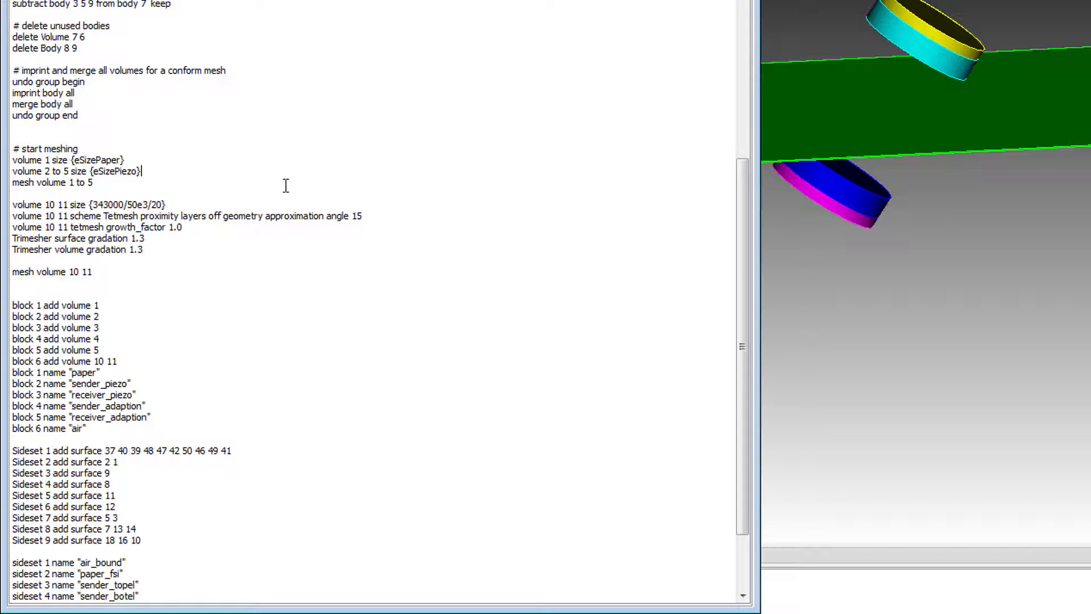
# Replace the hard-coded size expression of volumes 10 and 11 with the parameter {eSizeAir}.
pyautogui.hotkey('shift', 'End')
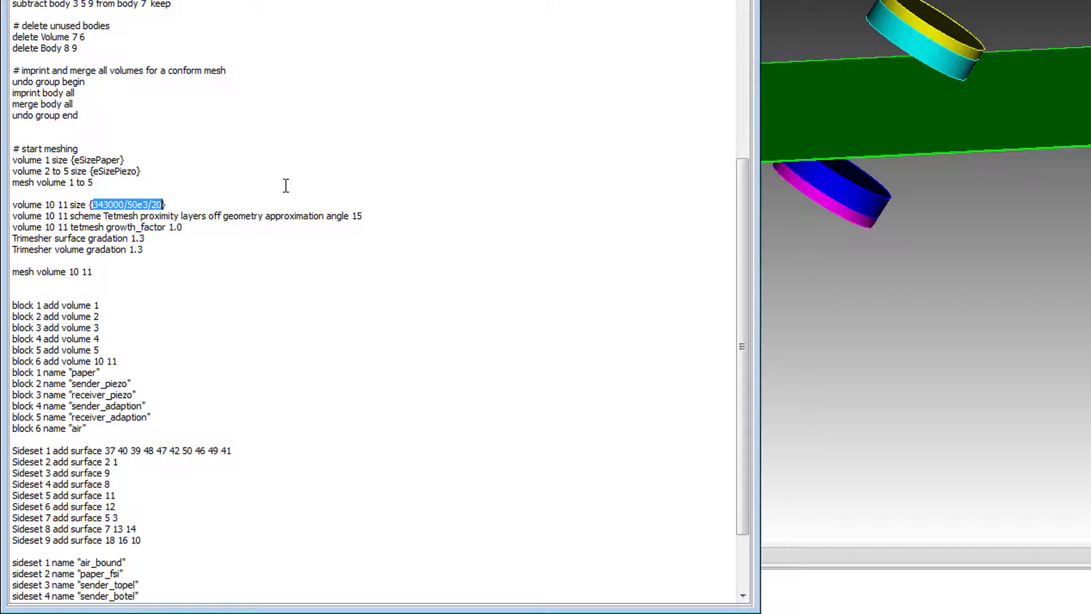
pyautogui.write('eSizeAir')
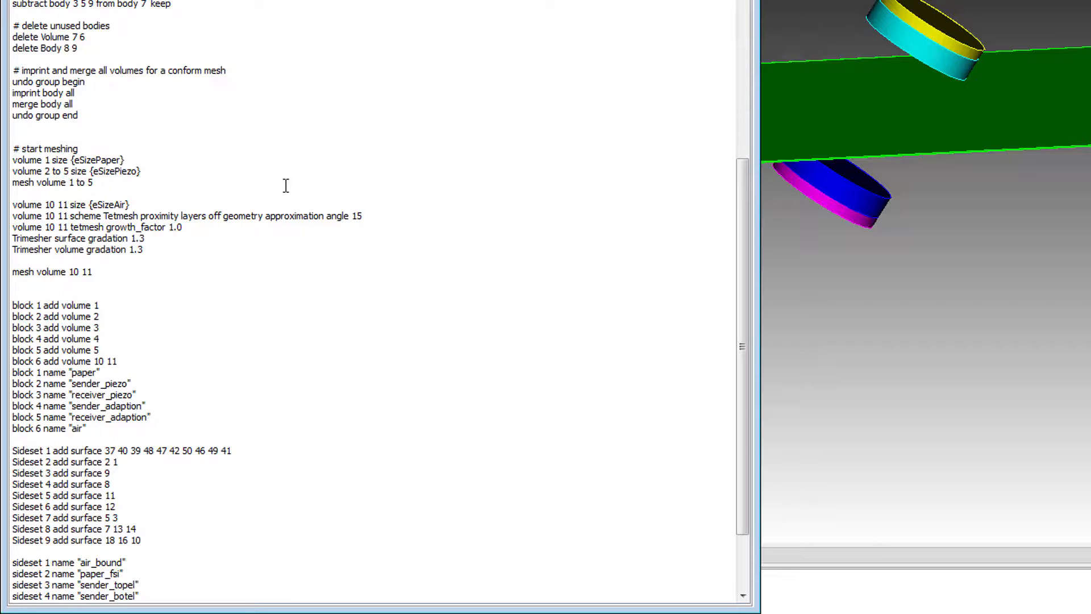
pyautogui.scroll(16, 278, 176)
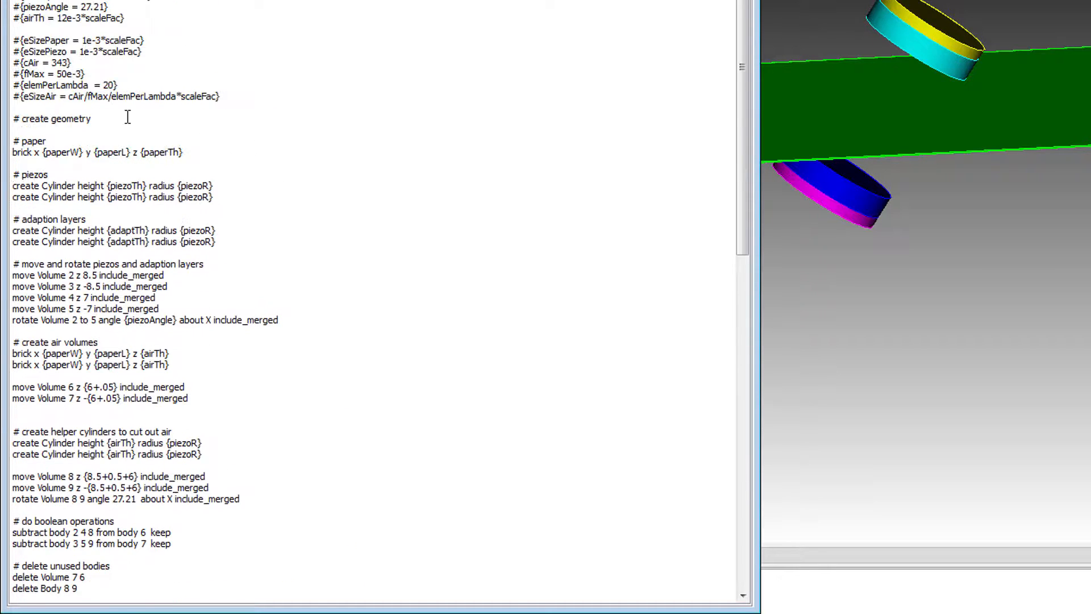
pyautogui.scroll(-18, 136, 170)
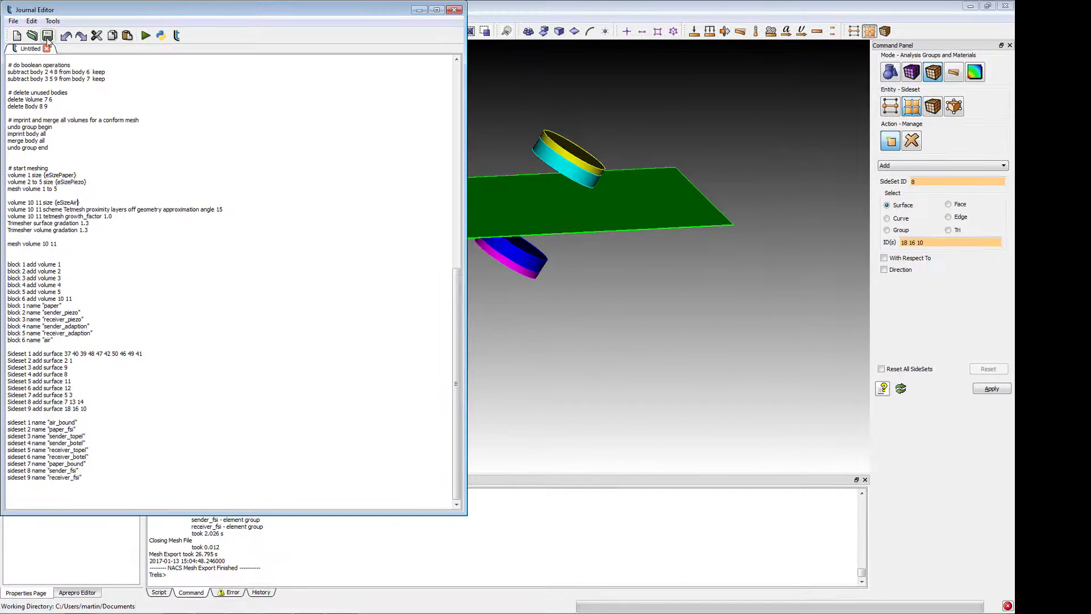
# Save the journal in the 3d-paperThickness folder as 3d-paperThickness-50kHz and run the whole script.
pyautogui.click(47, 35)
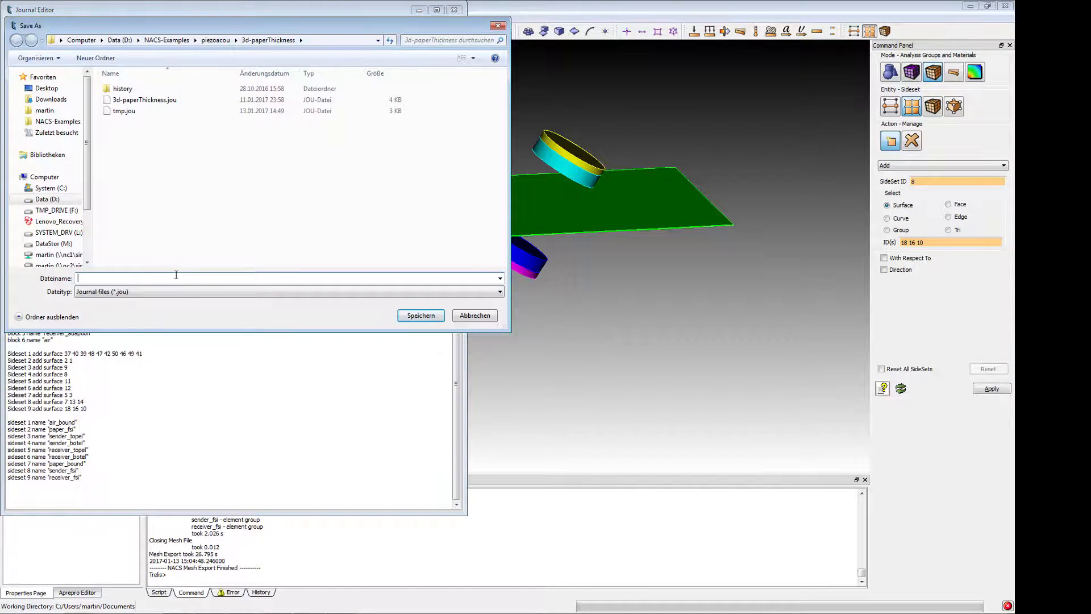
pyautogui.write('3d-paperThickness')
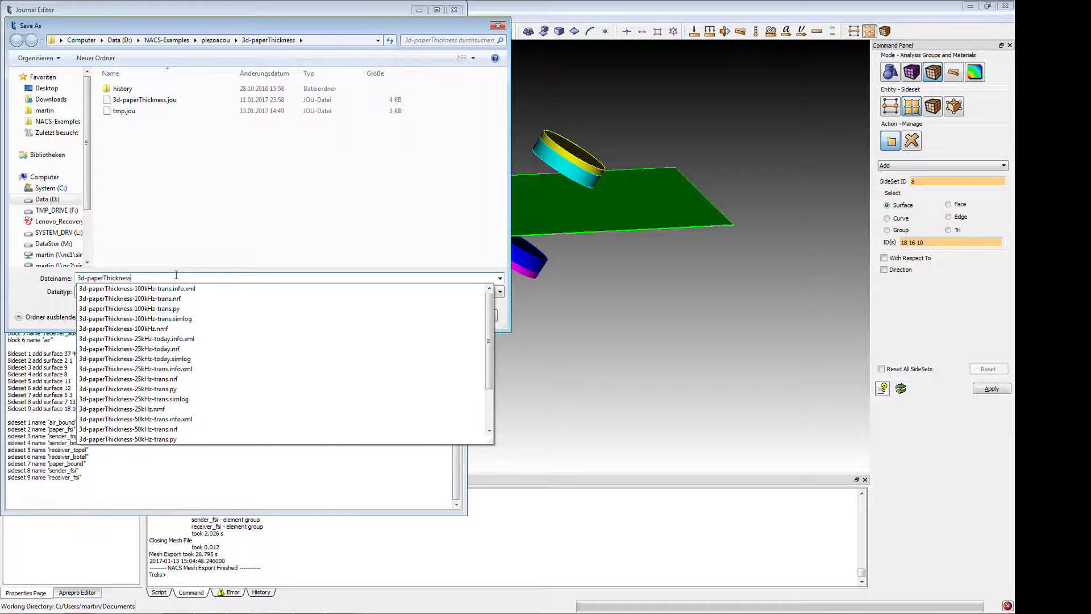
pyautogui.write('-50kHz')
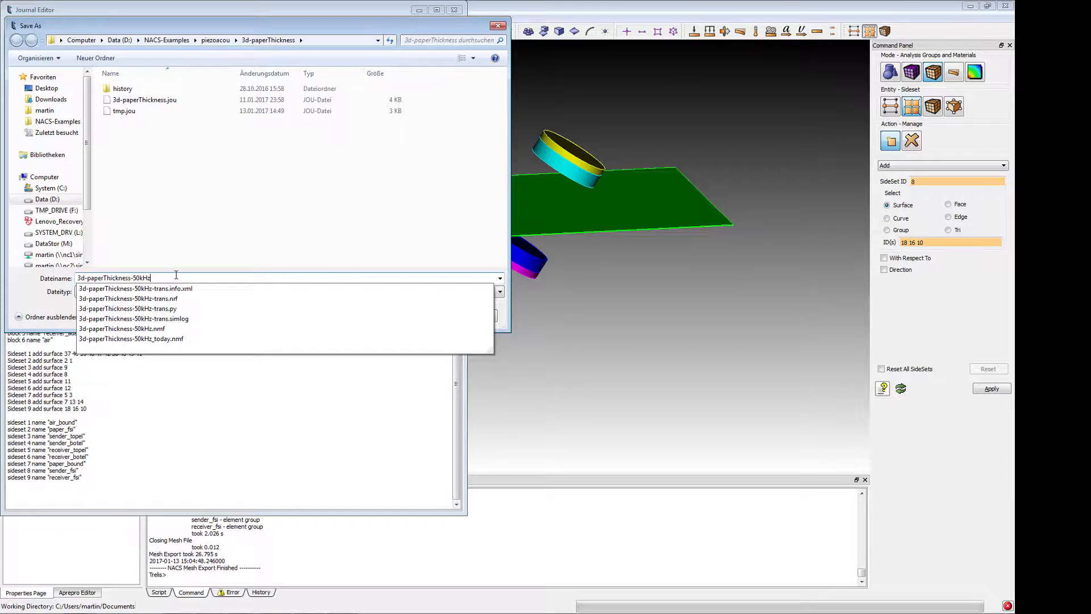
pyautogui.press('Return')
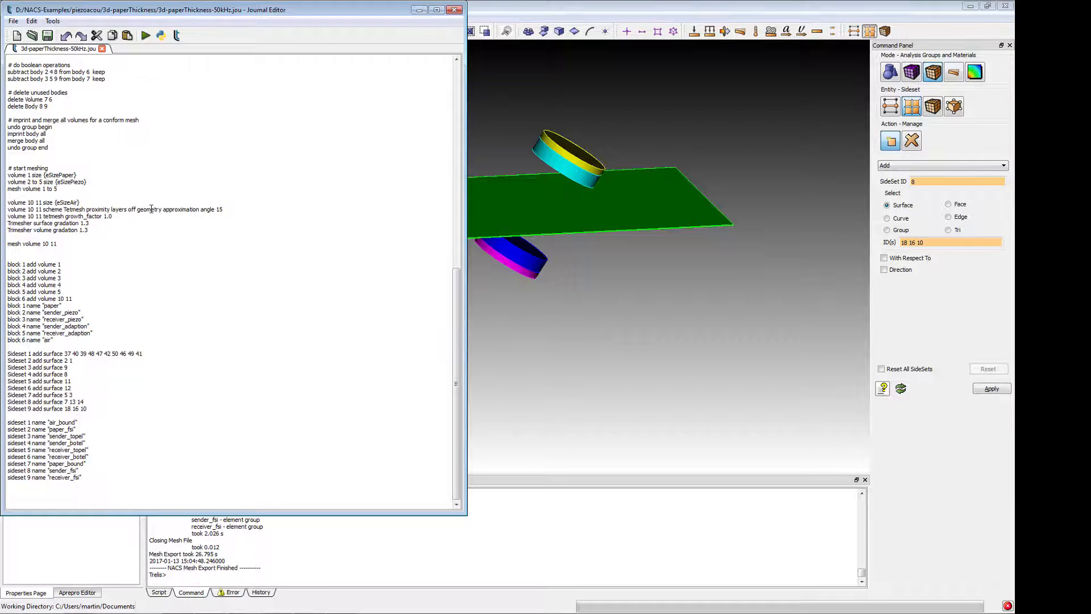
pyautogui.click(146, 36)
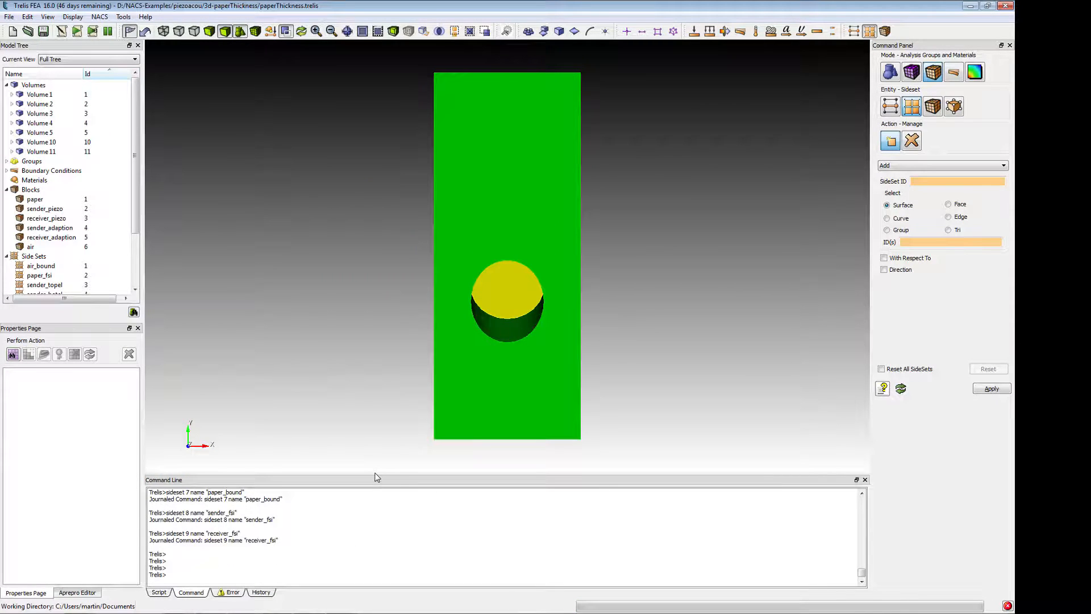
# Show the mesh on the rebuilt model, inspect it from the side, and check the variable values in the Aprepro Editor.
pyautogui.click(254, 31)
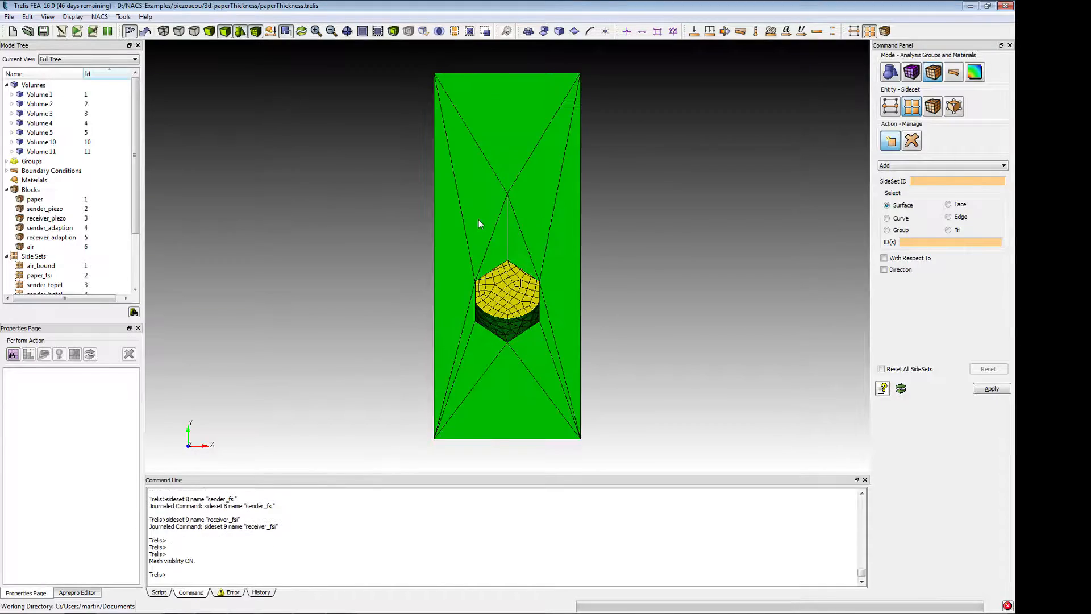
pyautogui.moveTo(546, 327); pyautogui.dragTo(524, 370)
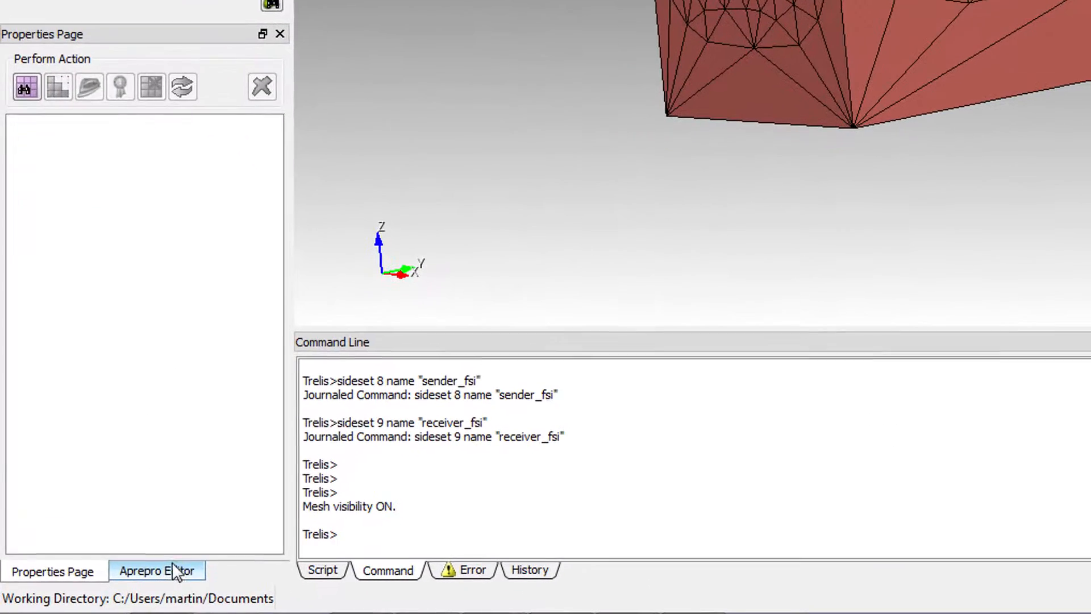
pyautogui.click(88, 593)
pyautogui.moveTo(275, 362); pyautogui.dragTo(289, 176)
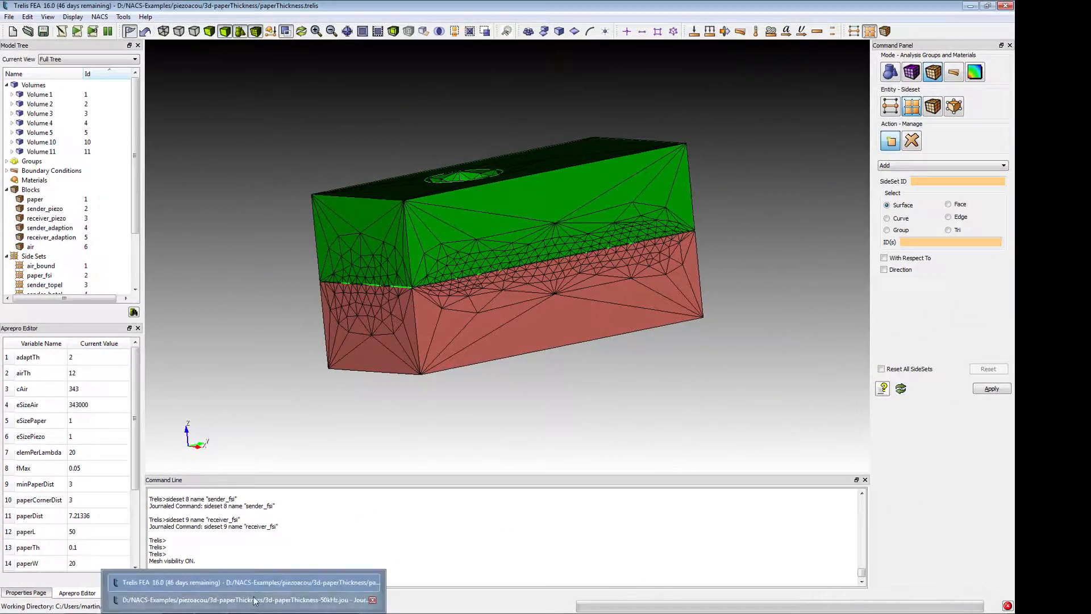
# Correct the fMax parameter to 50e3 in the journal script, run the script again, and return to the model window.
pyautogui.click(245, 600)
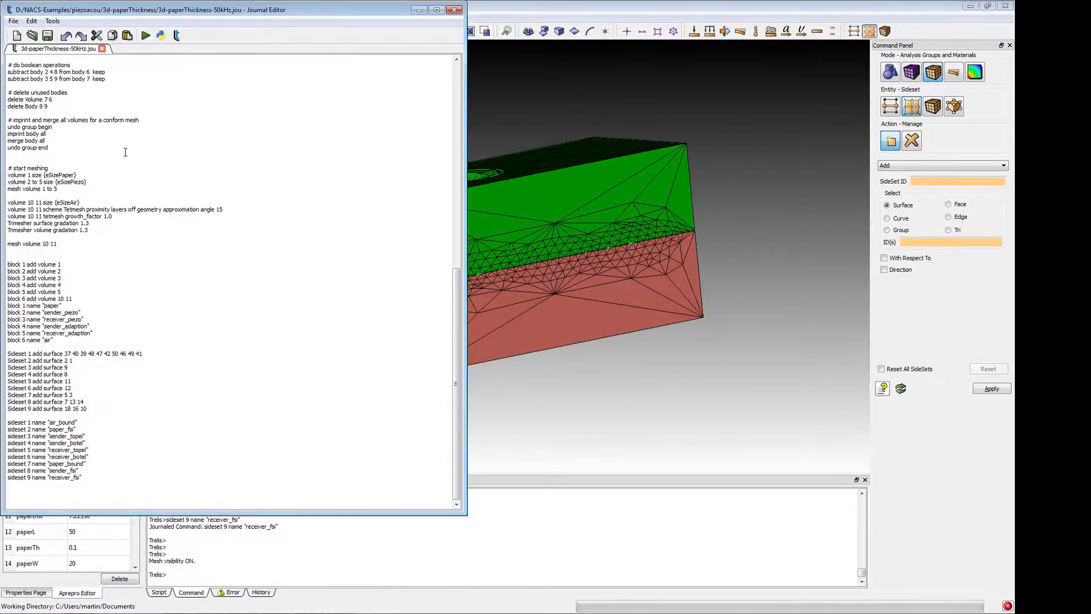
pyautogui.scroll(20, 125, 152)
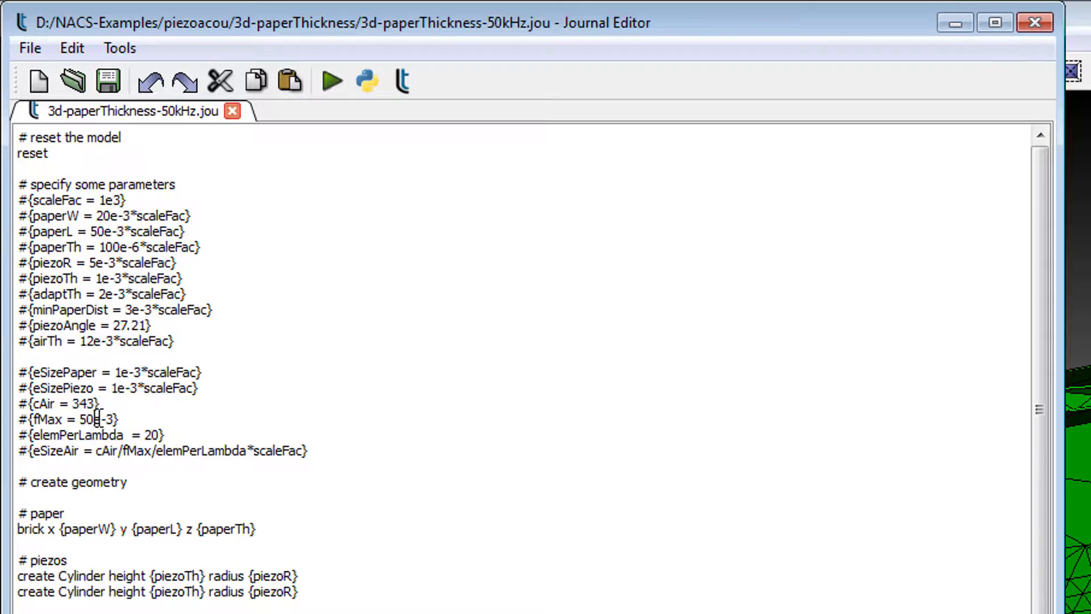
pyautogui.press('Right')
pyautogui.press('Delete')
pyautogui.click(332, 85)
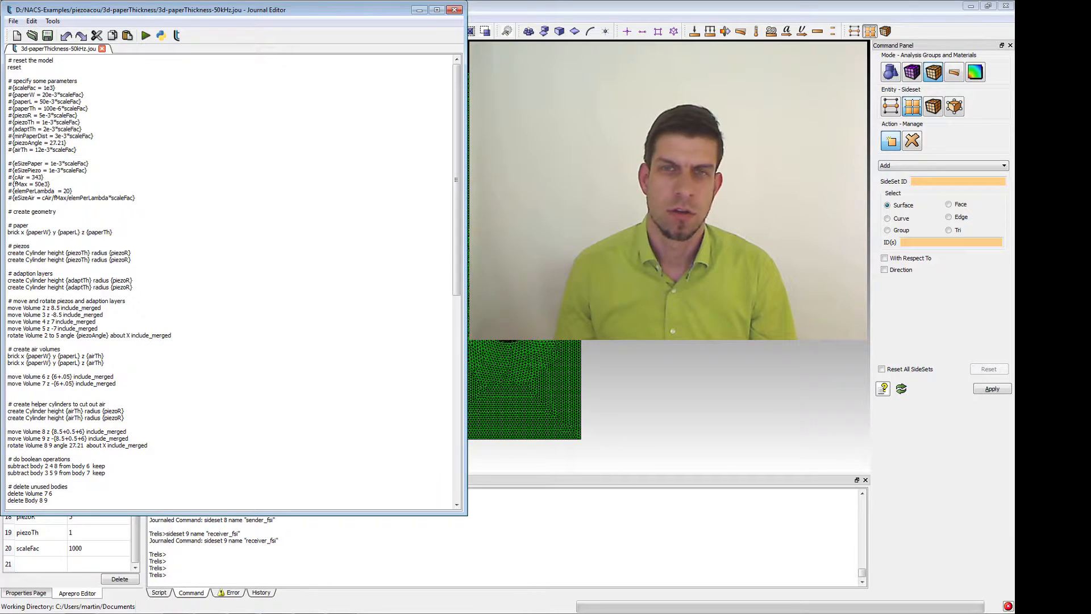
pyautogui.hotkey('alt', 'Tab')
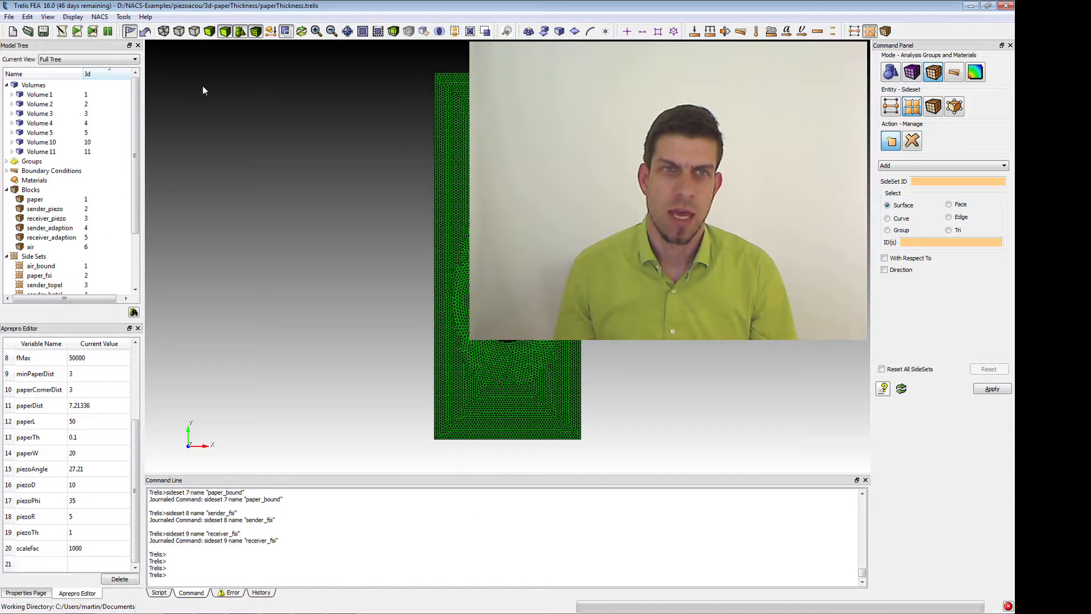